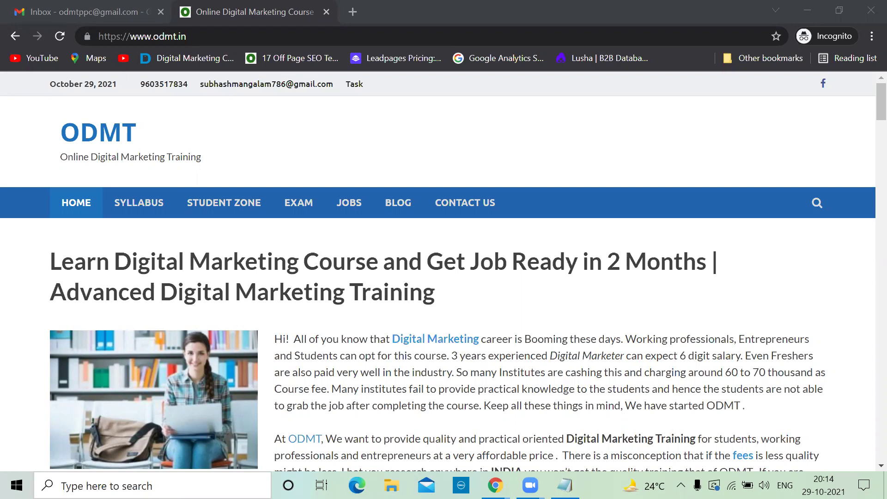
Switch to the Notepad notes and review the listed topics on the search network, Google ads versus express, and basic settings.
{"action": "key", "text": "alt+Tab"}
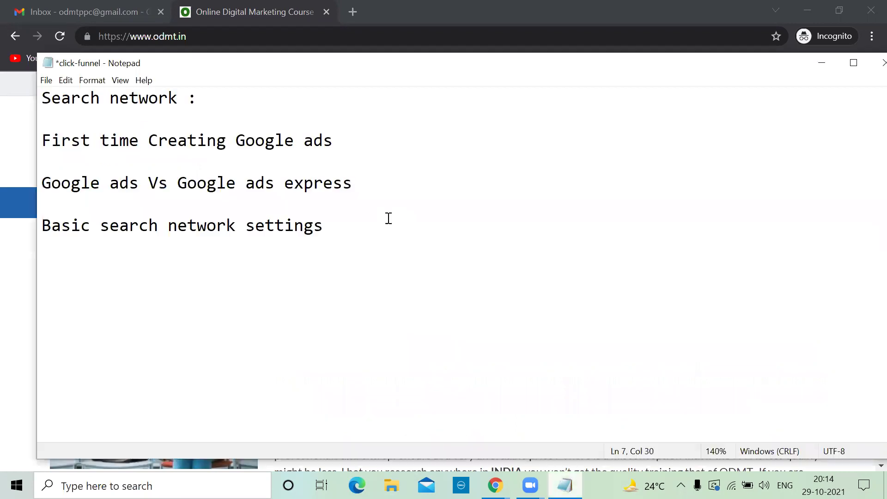
{"action": "left_click", "coordinate": [220, 102]}
{"action": "left_click", "coordinate": [345, 146]}
{"action": "left_click", "coordinate": [352, 183]}
{"action": "left_click", "coordinate": [100, 229]}
{"action": "left_click", "coordinate": [352, 222]}
{"action": "left_click", "coordinate": [816, 67]}
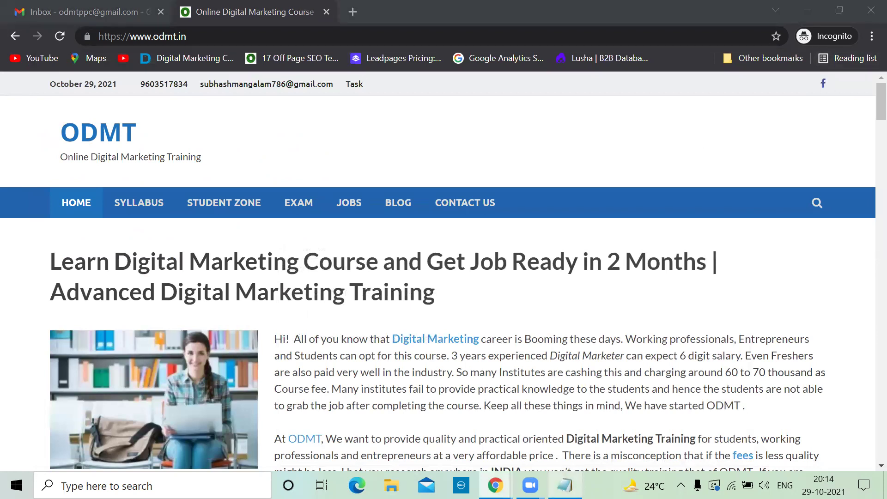
Add an empty paragraph below "Basic search network settings" in the Notepad notes.
{"action": "key", "text": "alt+Tab"}
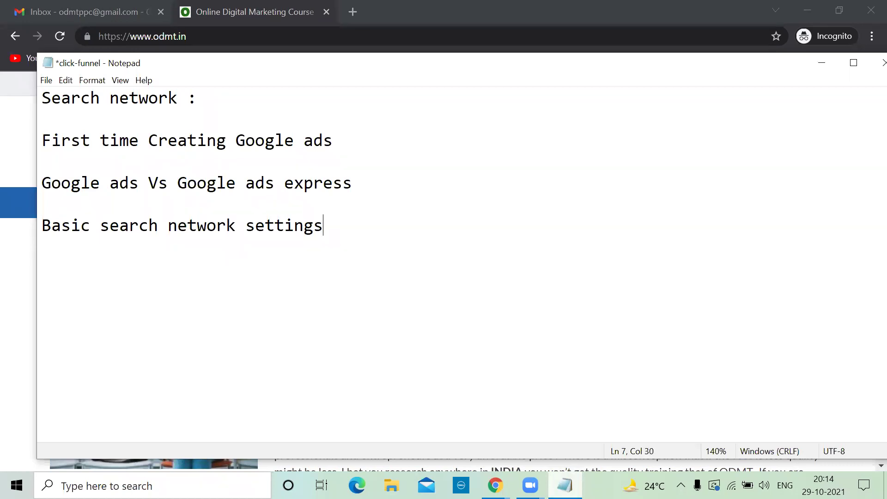
{"action": "key", "text": "Return"}
{"action": "key", "text": "Return"}
Search Google for "digital marketing course in hyderabad" in a new tab of the incognito browser window.
{"action": "left_click", "coordinate": [354, 12]}
{"action": "type", "text": "digit"}
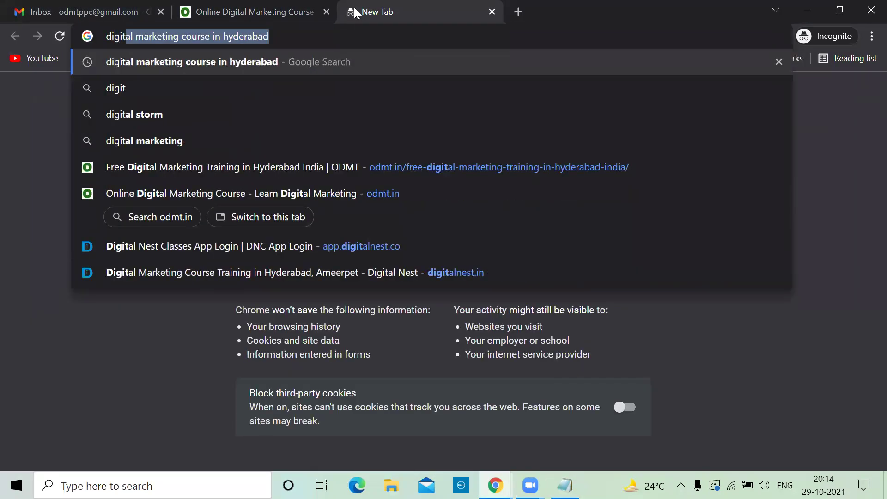
{"action": "key", "text": "Return"}
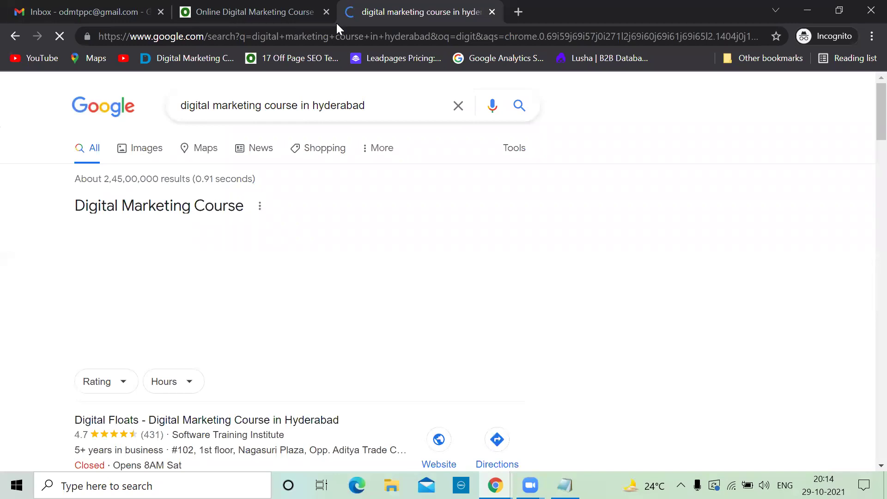
Refine the Google search to "best digital marketing course in hyderabad".
{"action": "left_click", "coordinate": [182, 108]}
{"action": "type", "text": "best"}
{"action": "key", "text": "Return"}
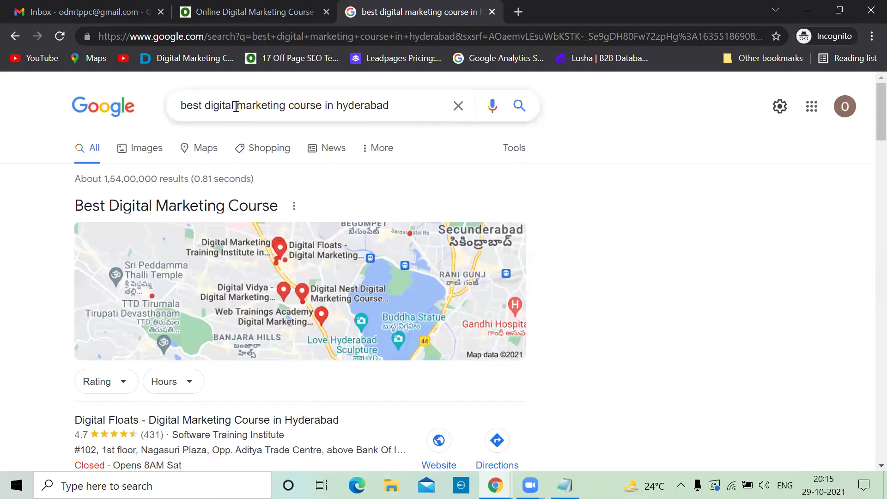
Change the city in the query and search for "best digital marketing course in bangalore".
{"action": "left_click", "coordinate": [402, 105]}
{"action": "key", "text": "BackSpace"}
{"action": "key", "text": "BackSpace"}
{"action": "key", "text": "BackSpace"}
{"action": "key", "text": "BackSpace"}
{"action": "key", "text": "BackSpace"}
{"action": "key", "text": "BackSpace"}
{"action": "key", "text": "BackSpace"}
{"action": "key", "text": "BackSpace"}
{"action": "key", "text": "BackSpace"}
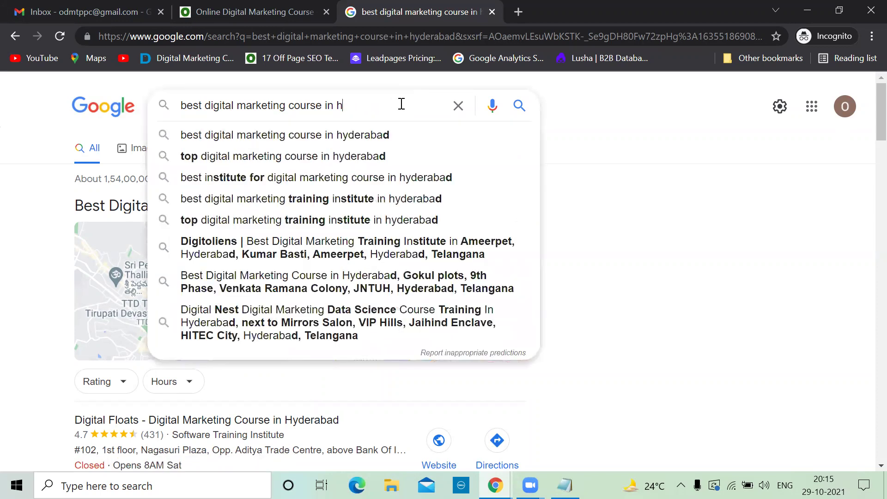
{"action": "type", "text": "bangalore"}
{"action": "key", "text": "Return"}
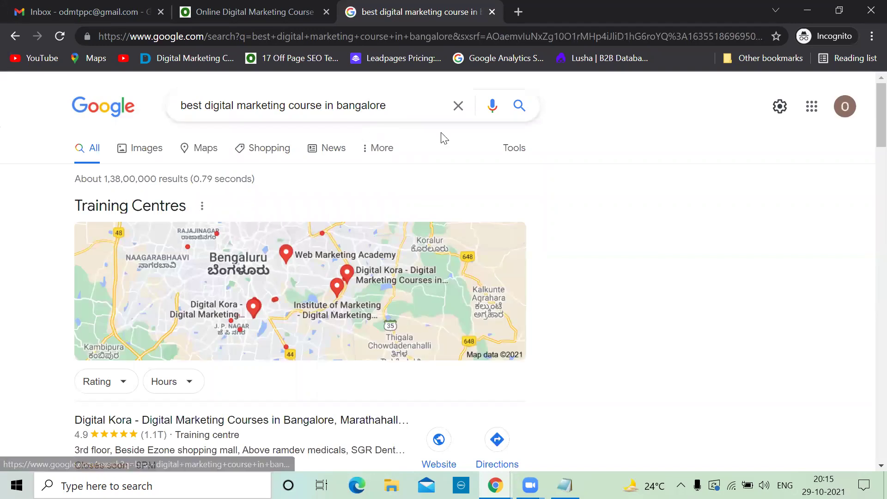
Switch to the regular, non-incognito Chrome window and search Google for "digital marketing course in hyderabad".
{"action": "key", "text": "alt+Tab"}
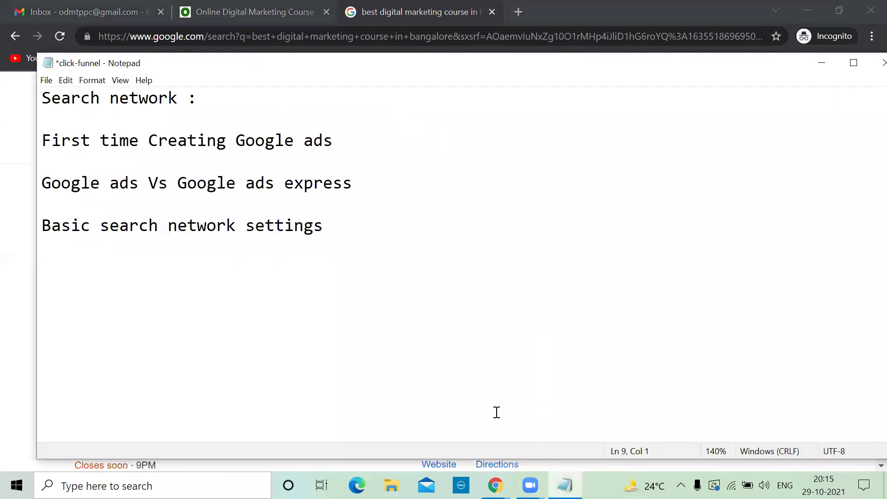
{"action": "left_click", "coordinate": [496, 485]}
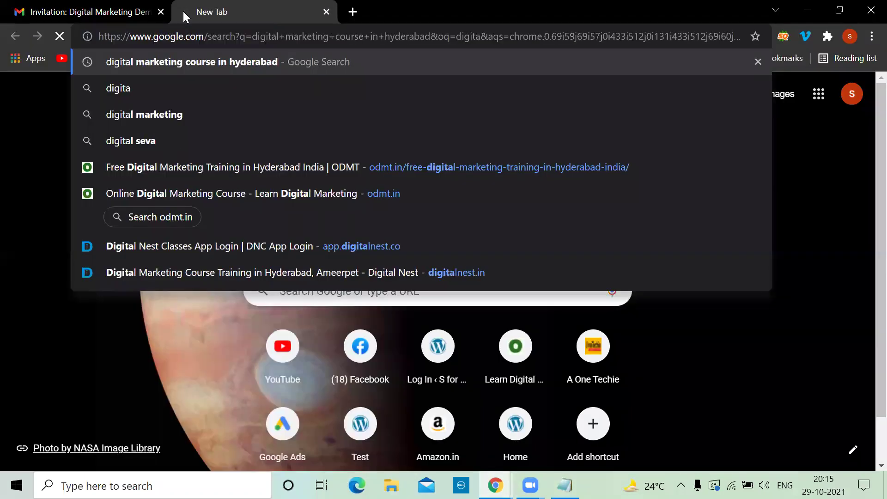
{"action": "key", "text": "Return"}
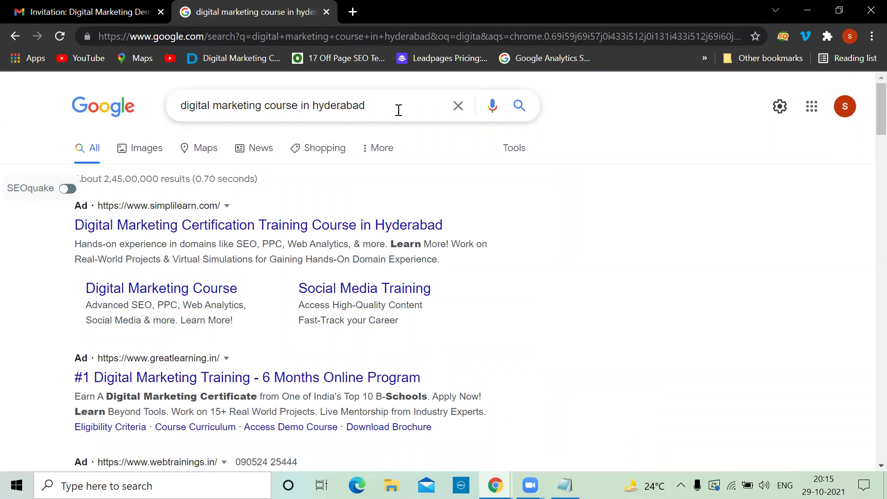
Examine the text ads displayed above the organic Google results and how they are laid out.
{"action": "scroll", "coordinate": [293, 235], "scroll_direction": "down", "scroll_amount": 3}
{"action": "scroll", "coordinate": [293, 235], "scroll_direction": "down", "scroll_amount": 2}
{"action": "scroll", "coordinate": [293, 233], "scroll_direction": "up", "scroll_amount": 5}
{"action": "scroll", "coordinate": [317, 296], "scroll_direction": "down", "scroll_amount": 2}
{"action": "scroll", "coordinate": [318, 295], "scroll_direction": "down", "scroll_amount": 2}
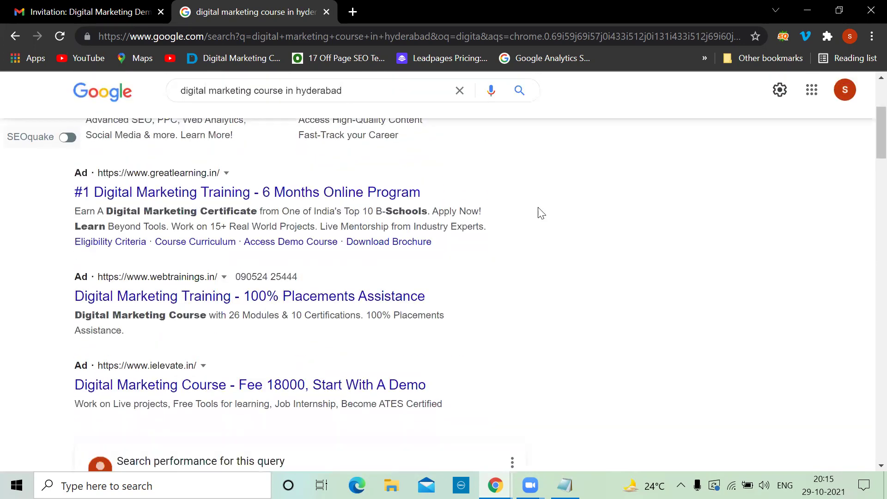
{"action": "left_click_drag", "start_coordinate": [877, 142], "coordinate": [868, 104]}
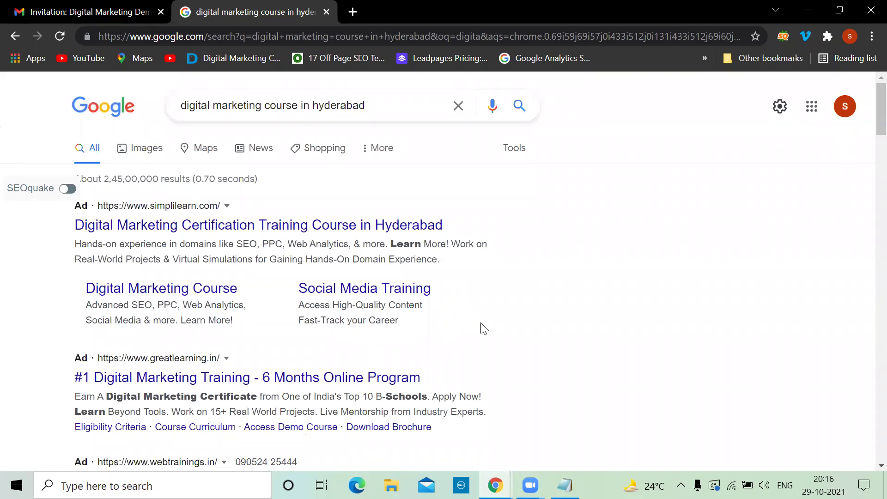
{"action": "scroll", "coordinate": [531, 297], "scroll_direction": "down", "scroll_amount": 1}
{"action": "scroll", "coordinate": [533, 296], "scroll_direction": "up", "scroll_amount": 1}
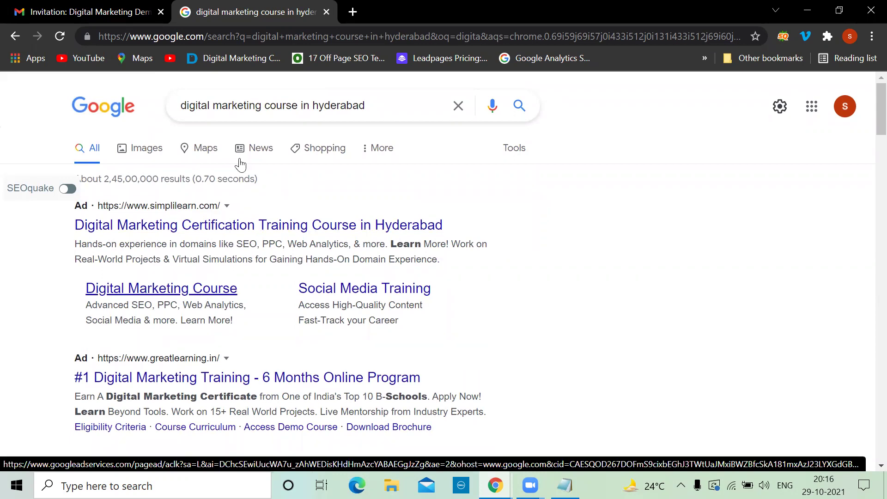
Open YouTube in a new tab and search it for "odmt".
{"action": "left_click", "coordinate": [352, 12]}
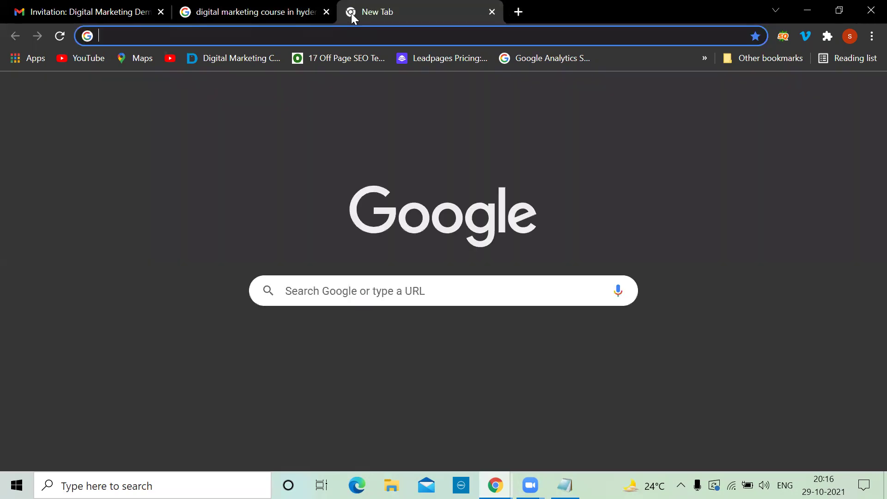
{"action": "type", "text": "you"}
{"action": "key", "text": "Return"}
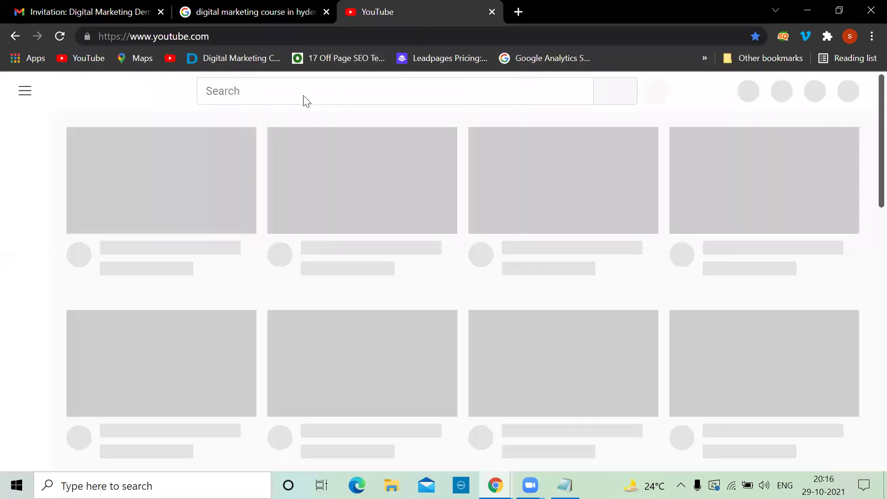
{"action": "left_click", "coordinate": [301, 94]}
{"action": "type", "text": "odmt"}
{"action": "key", "text": "Return"}
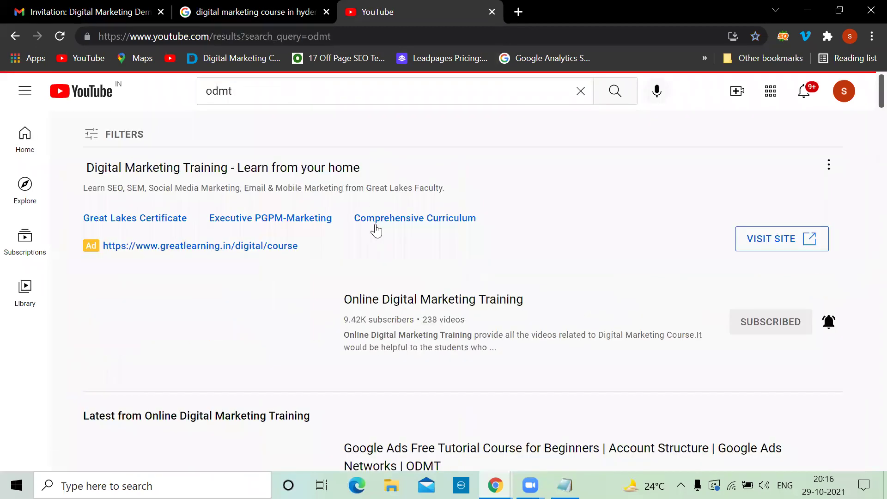
Open the Online Digital Marketing Training channel and view its uploaded videos.
{"action": "left_click", "coordinate": [386, 301]}
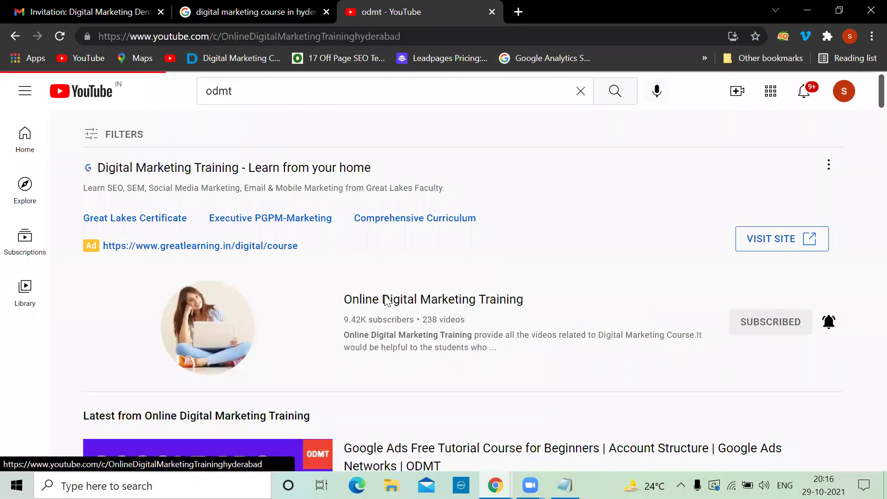
{"action": "left_click", "coordinate": [206, 339]}
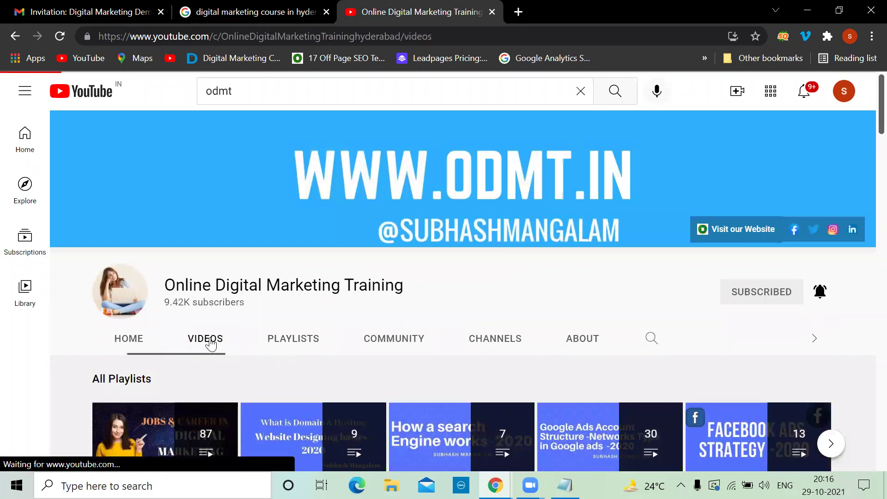
{"action": "scroll", "coordinate": [326, 295], "scroll_direction": "down", "scroll_amount": 3}
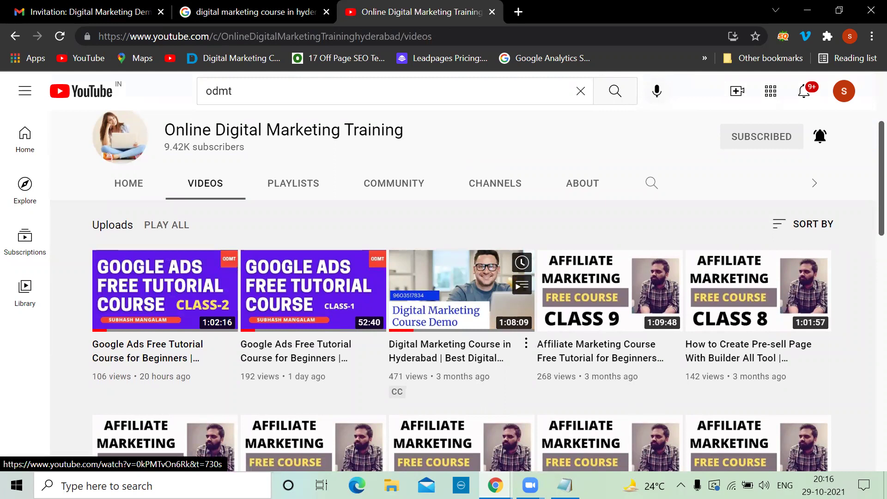
Write "search network Text ad CPC" at the end of the Notepad notes, checking the Google ad results along the way.
{"action": "key", "text": "alt+Tab"}
{"action": "type", "text": "search network"}
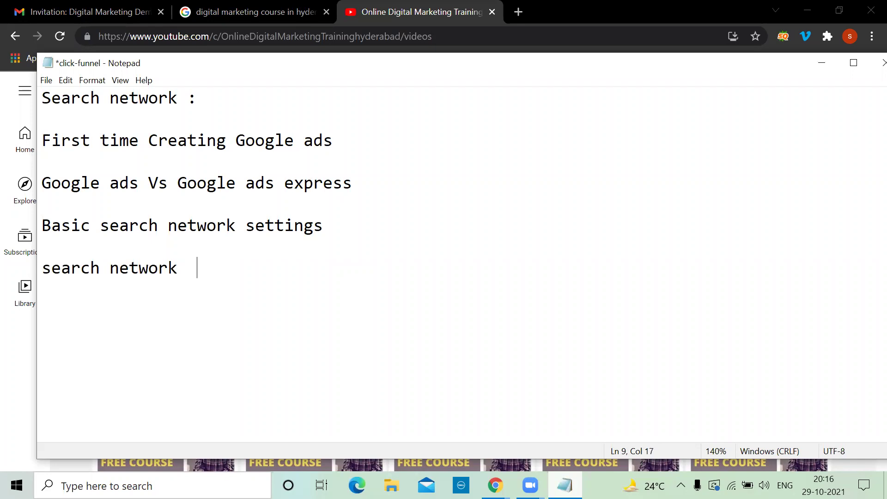
{"action": "key", "text": "alt+Tab"}
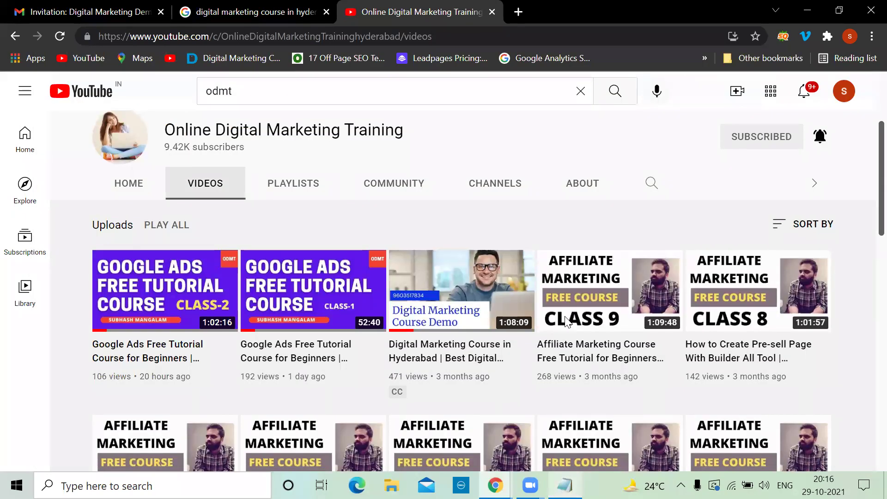
{"action": "key", "text": "ctrl+shift+Tab"}
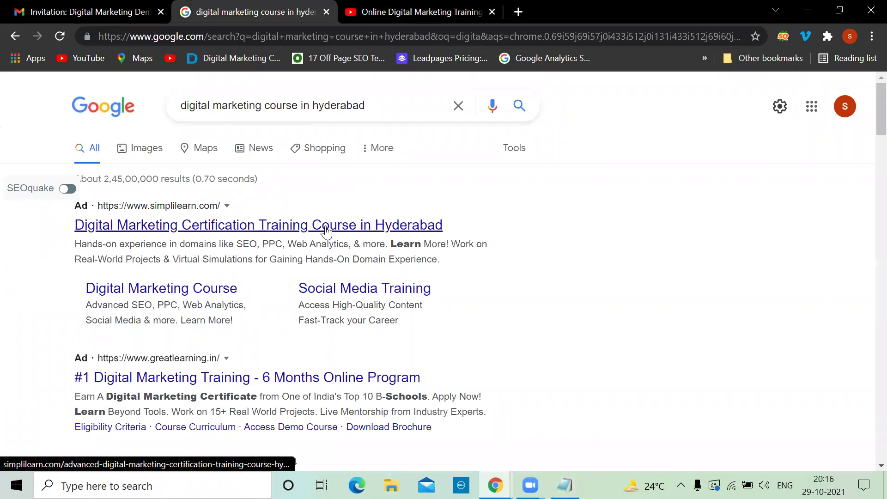
{"action": "key", "text": "alt+Tab"}
{"action": "type", "text": "CP"}
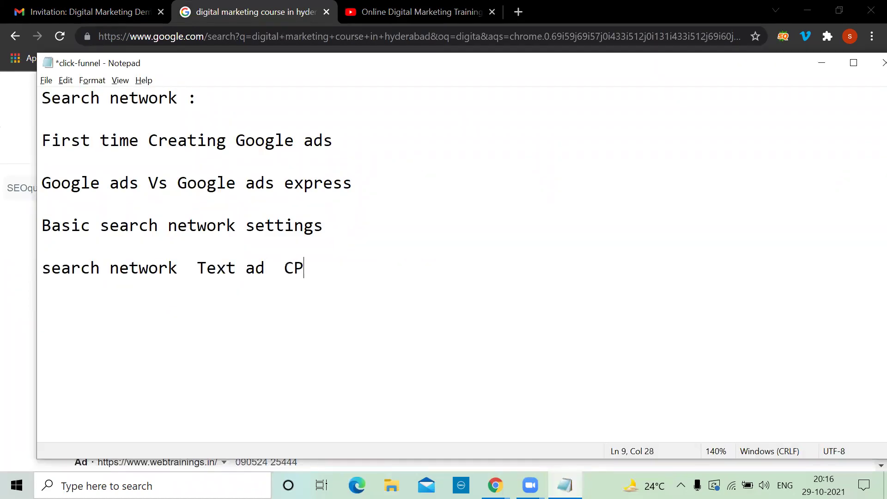
{"action": "type", "text": "C"}
Append the ad placement "SERP/Search partners" to the search network line in Notepad after looking at the Google results.
{"action": "key", "text": "alt+Tab"}
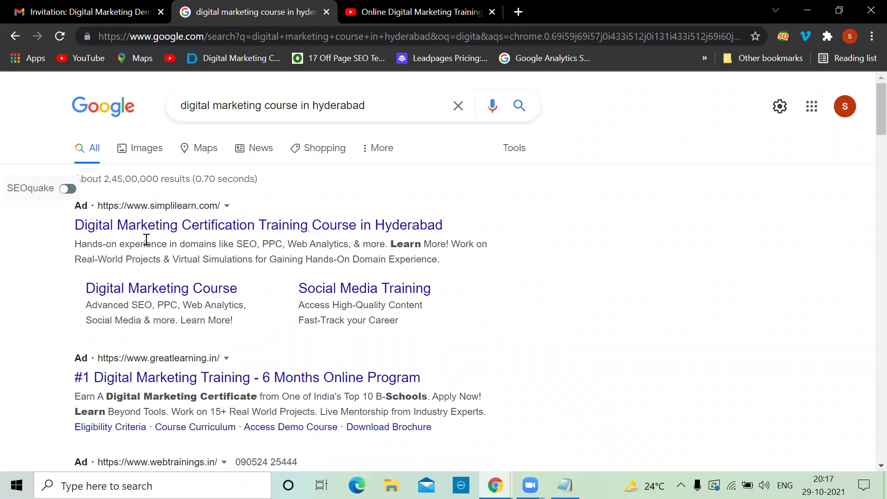
{"action": "key", "text": "alt+Tab"}
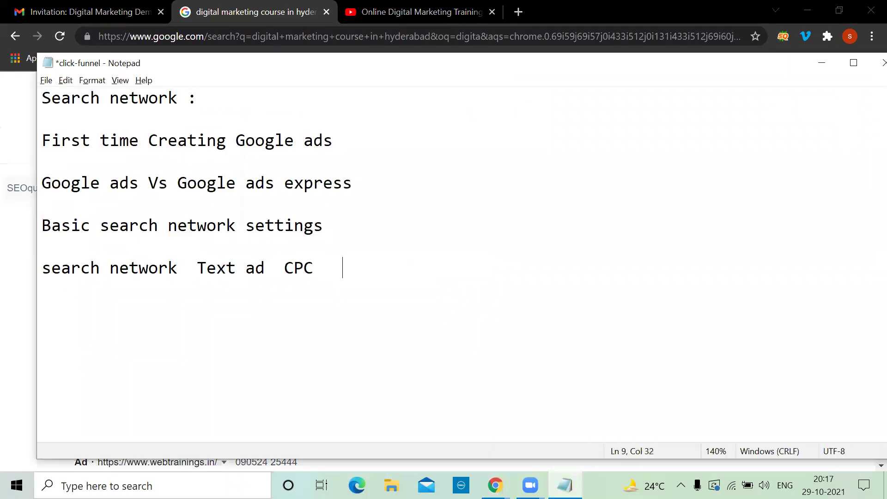
{"action": "key", "text": "alt+Tab"}
{"action": "key", "text": "alt+Tab"}
{"action": "type", "text": "SERP/Search partners"}
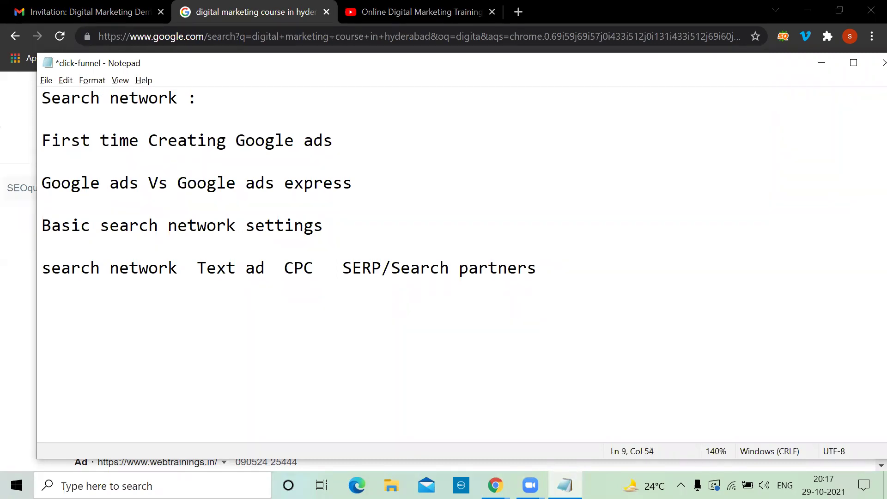
Append the targeting methods "Keyword,Place" to the search network line in Notepad, referring to the Google query.
{"action": "key", "text": "alt+Tab"}
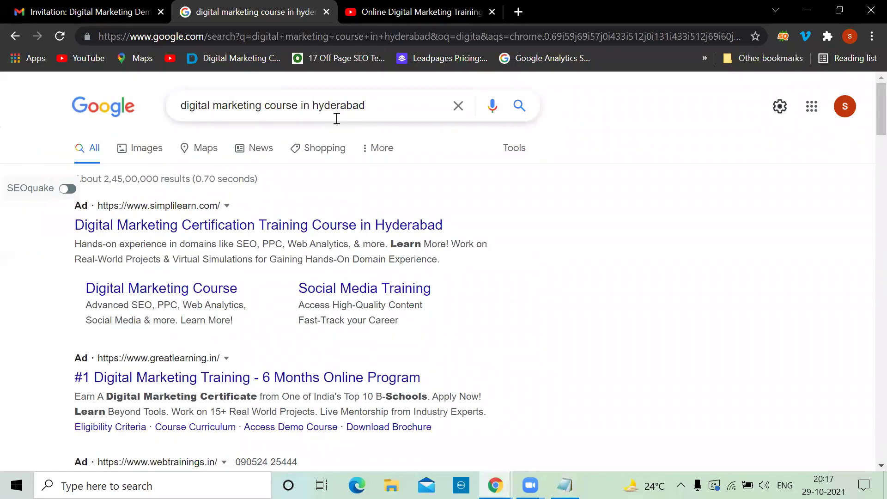
{"action": "key", "text": "alt+Tab"}
{"action": "type", "text": "Keywor"}
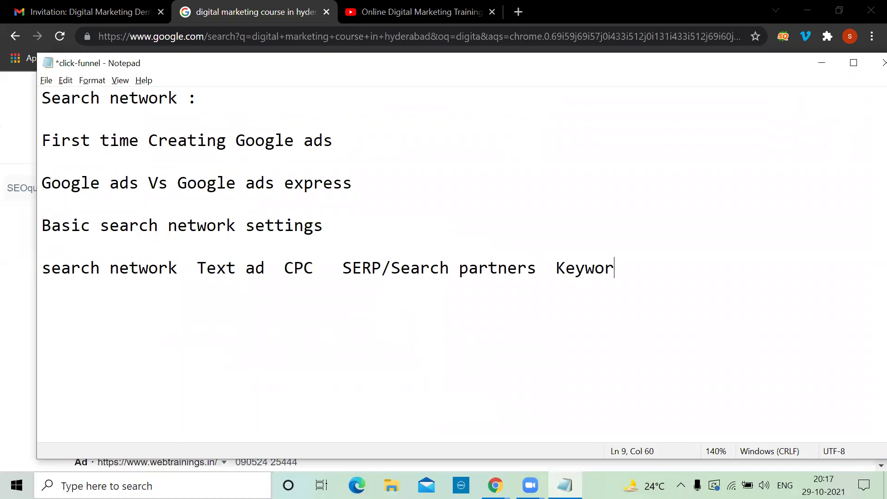
{"action": "type", "text": "d,Place"}
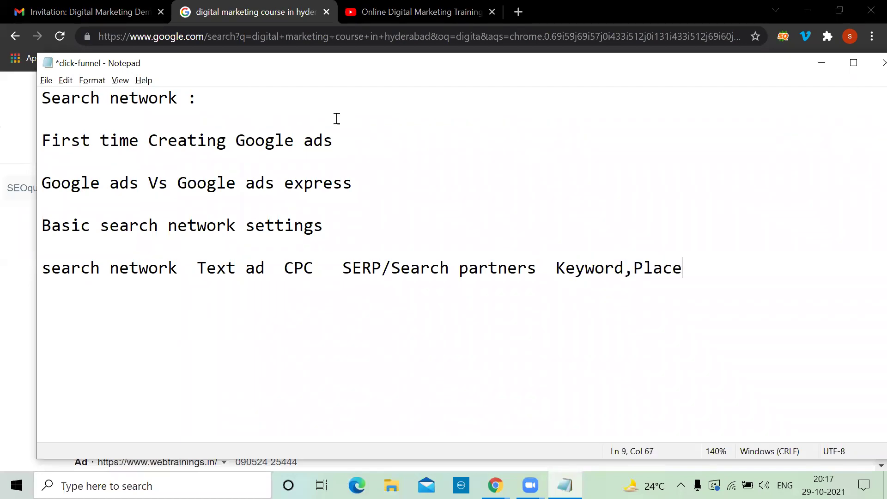
{"action": "key", "text": "alt+Tab"}
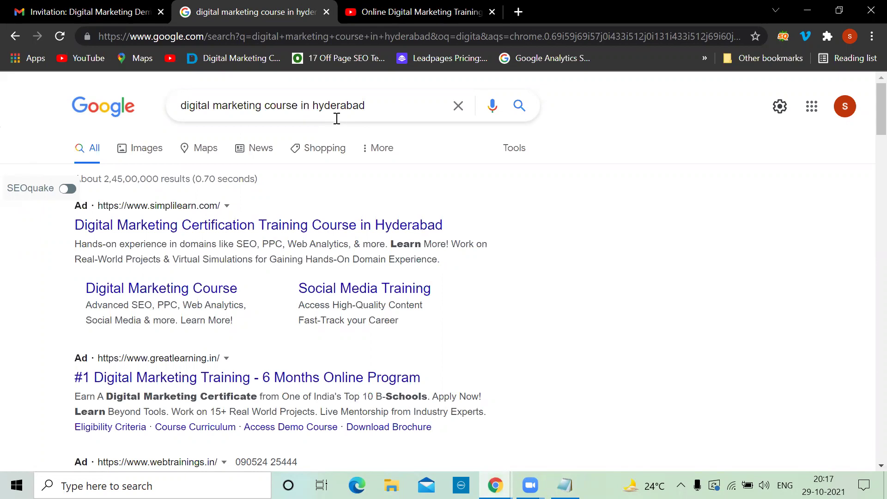
{"action": "key", "text": "alt+Tab"}
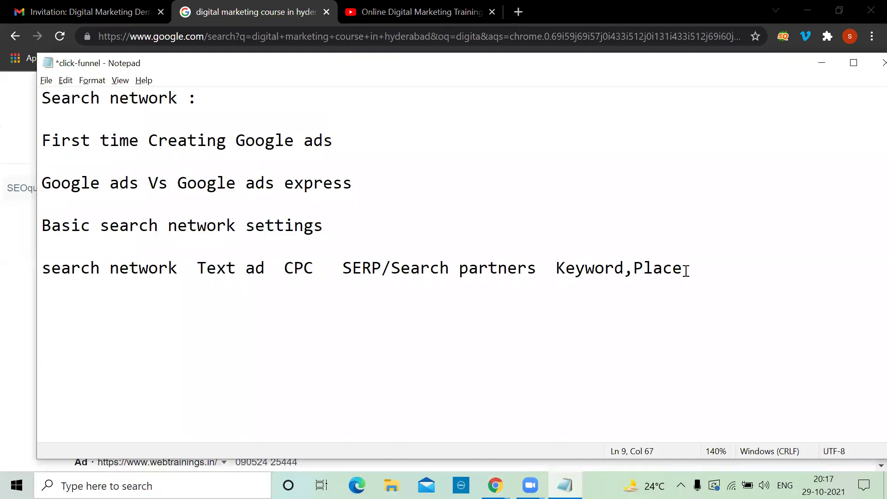
Add the heading "Google ads account structure" below the search network line, leaving one blank line between them.
{"action": "key", "text": "Return"}
{"action": "key", "text": "Return"}
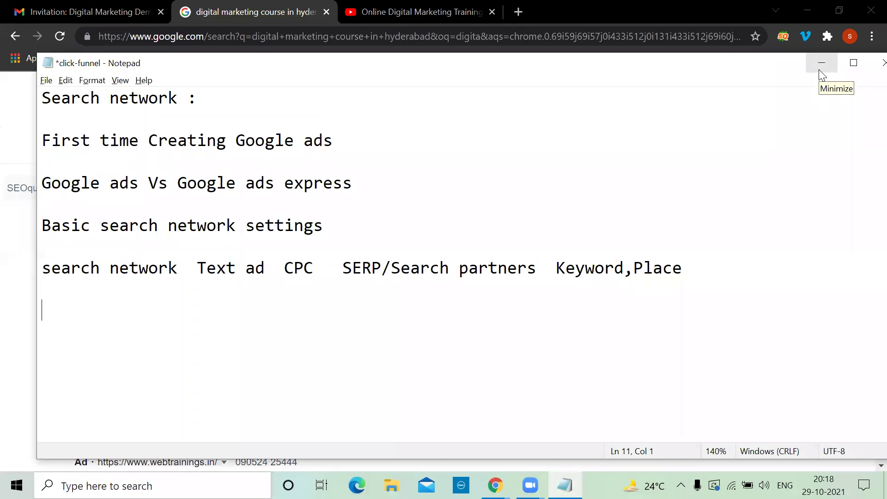
{"action": "type", "text": "Google a"}
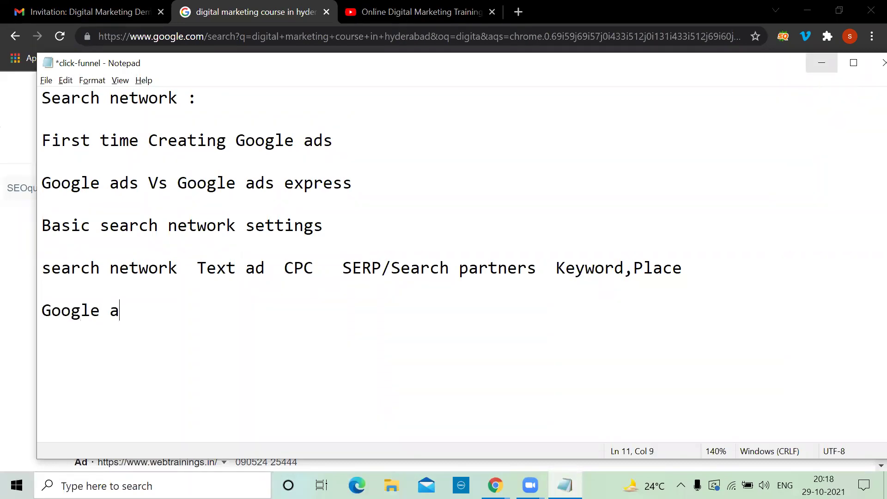
{"action": "type", "text": "ds account "}
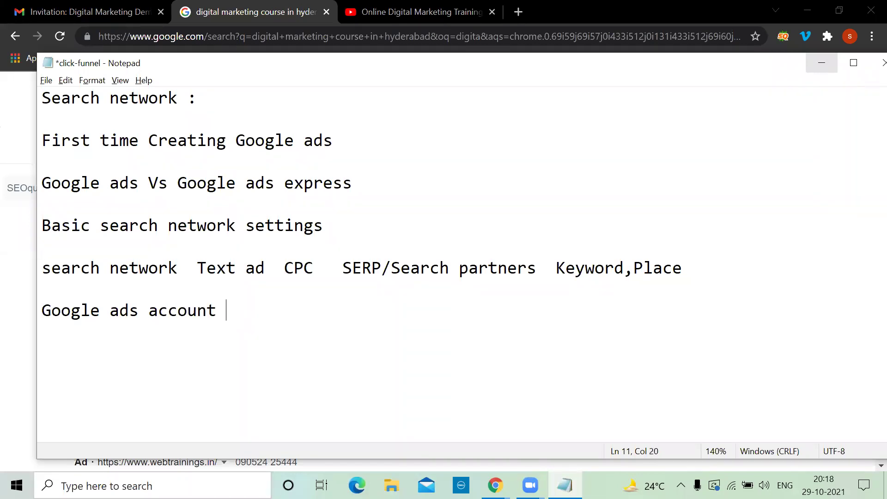
{"action": "type", "text": "structure"}
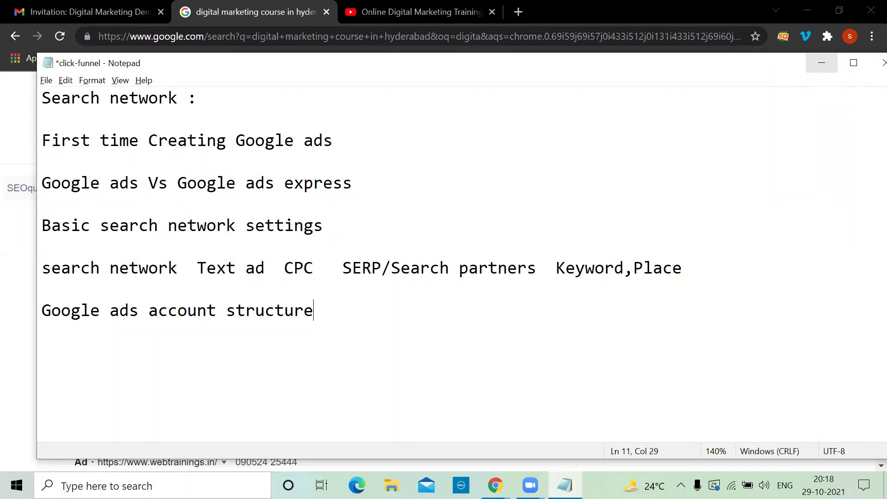
List the structure levels "account", "campaign", "ad group", "keywords" and "ad" on separate lines under the account structure heading.
{"action": "key", "text": "Return"}
{"action": "type", "text": "account"}
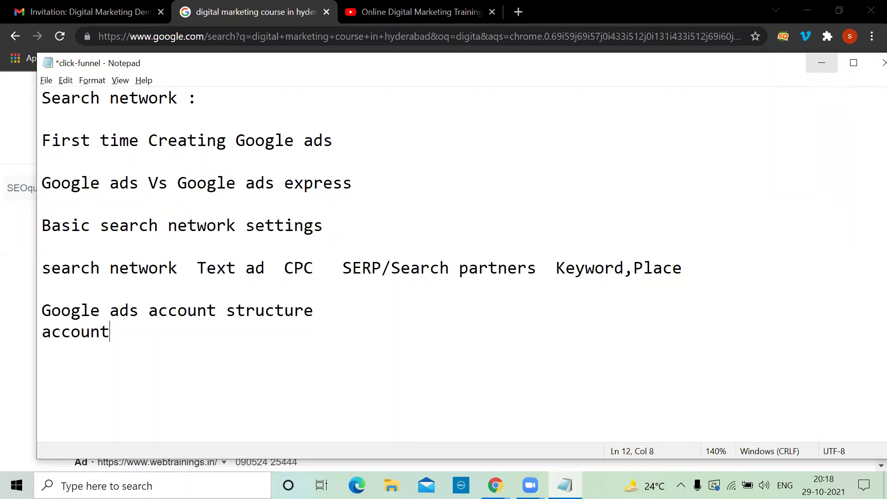
{"action": "key", "text": "Return"}
{"action": "type", "text": "campaign"}
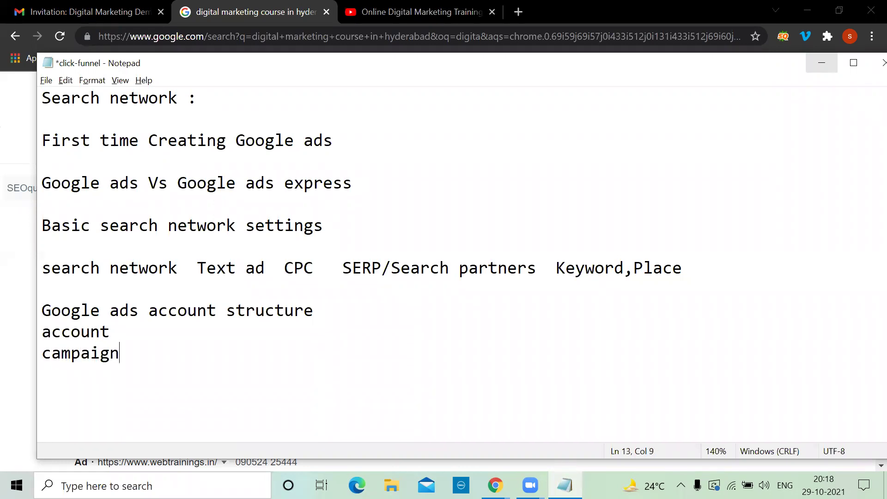
{"action": "key", "text": "Return"}
{"action": "type", "text": "ad group"}
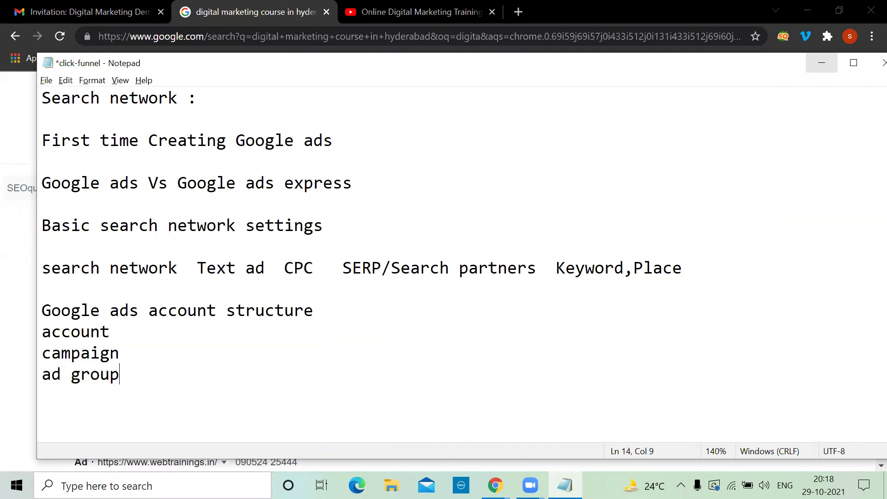
{"action": "key", "text": "Return"}
{"action": "type", "text": "keywords"}
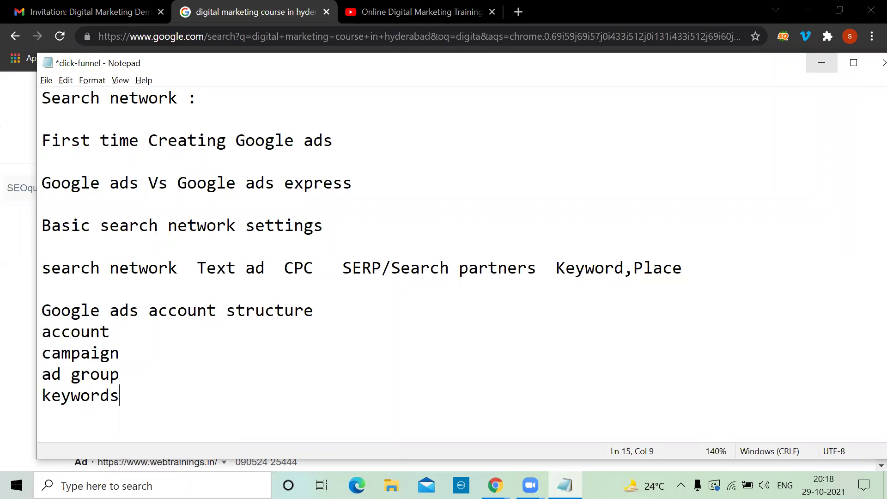
{"action": "key", "text": "Return"}
{"action": "type", "text": "ad"}
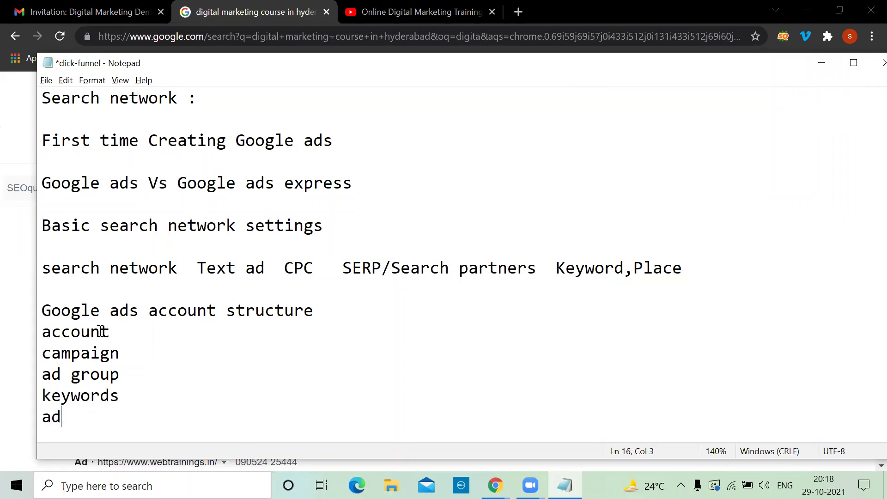
Append "...20" to the account line, "...location" to the campaign line and "...service" to the ad group line.
{"action": "left_click", "coordinate": [123, 333]}
{"action": "type", "text": "...20"}
{"action": "left_click", "coordinate": [130, 356]}
{"action": "type", "text": "...location"}
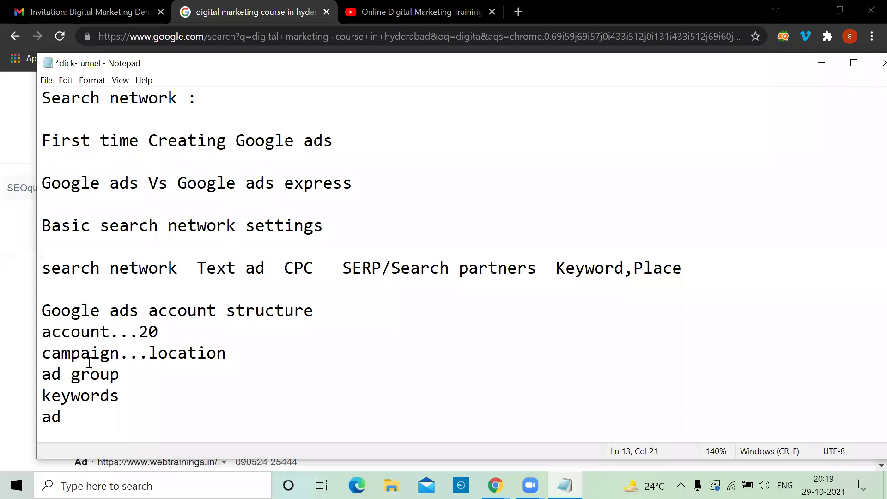
{"action": "left_click", "coordinate": [135, 376]}
{"action": "type", "text": "...service"}
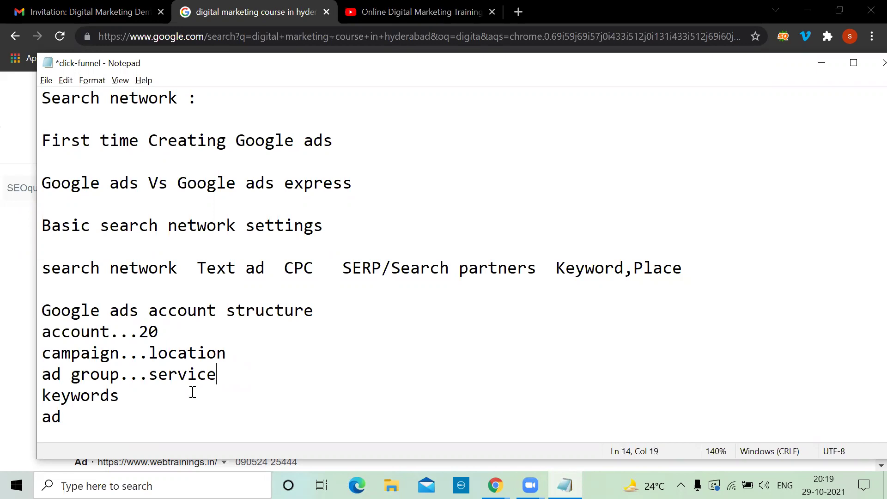
Append "...." to the keywords line and ".." to the ad line, referring to the Google query and ads, and highlight the account structure notes.
{"action": "left_click", "coordinate": [135, 392]}
{"action": "key", "text": "alt+Tab"}
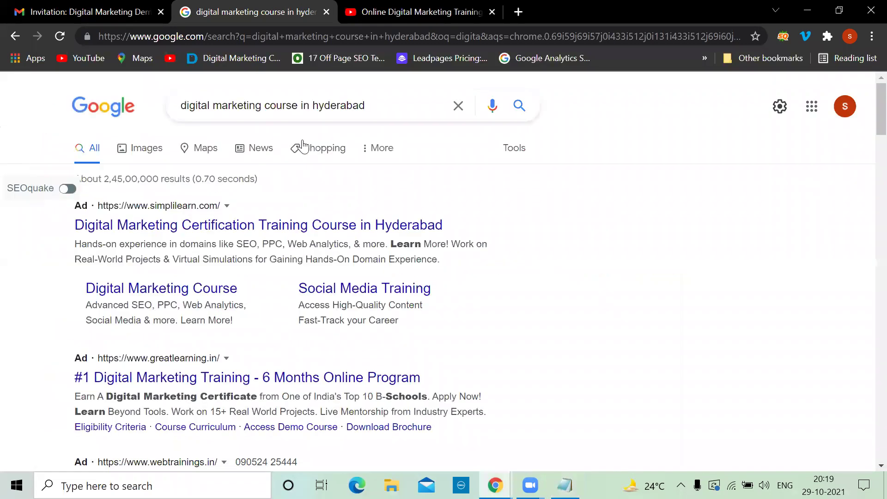
{"action": "left_click_drag", "start_coordinate": [382, 109], "coordinate": [171, 100]}
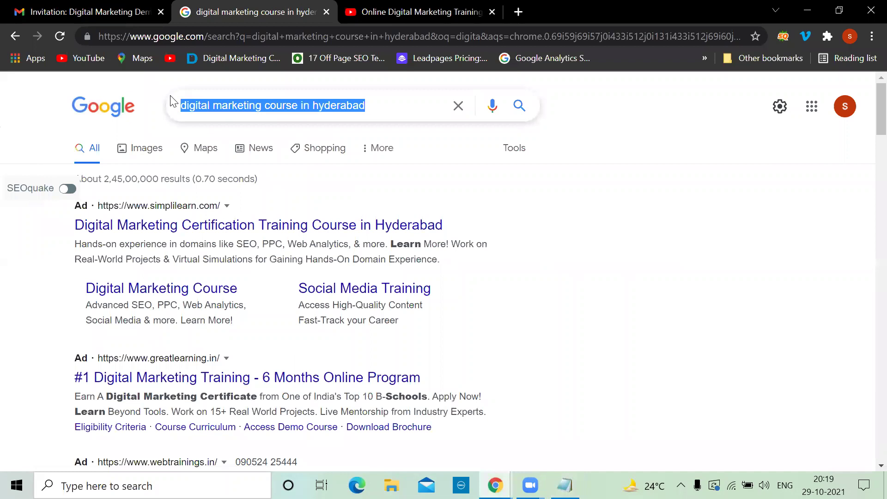
{"action": "key", "text": "alt+Tab"}
{"action": "type", "text": "...."}
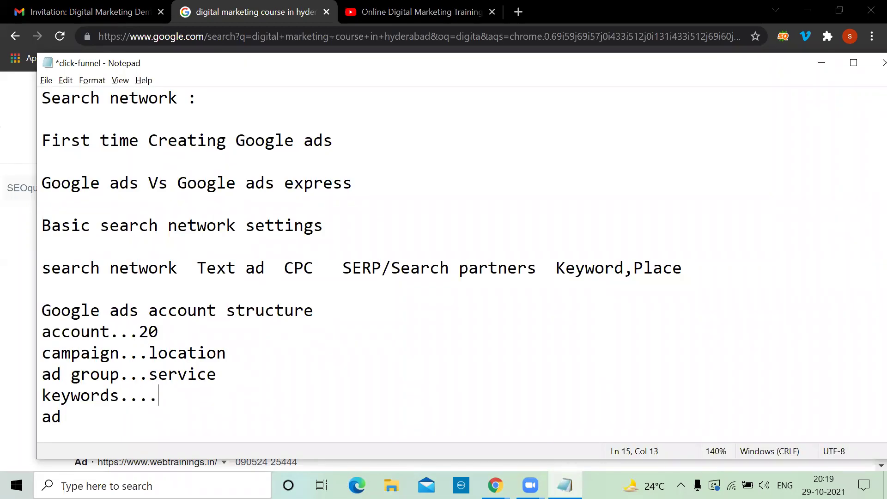
{"action": "left_click", "coordinate": [84, 419]}
{"action": "type", "text": ".."}
{"action": "key", "text": "alt+Tab"}
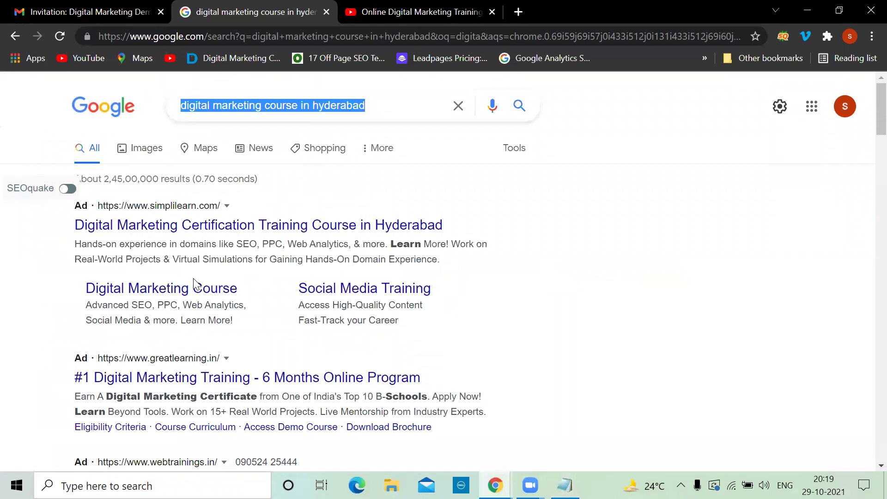
{"action": "key", "text": "alt+Tab"}
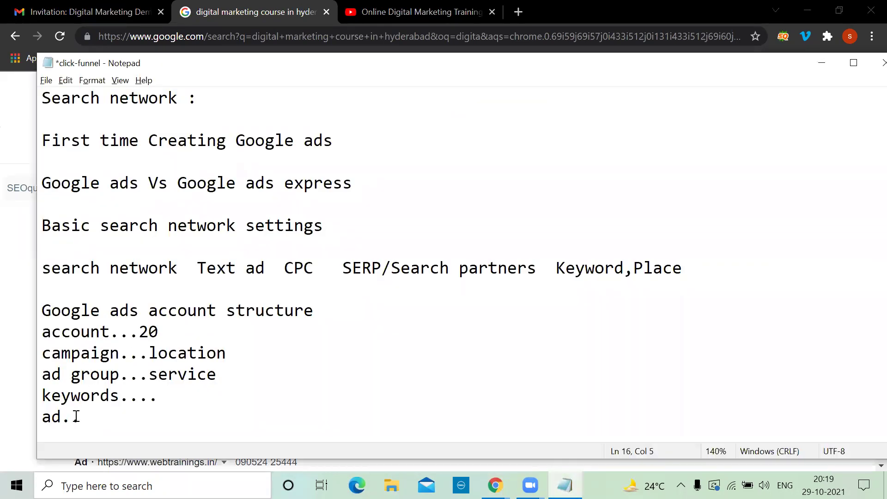
{"action": "left_click_drag", "start_coordinate": [71, 416], "coordinate": [35, 291]}
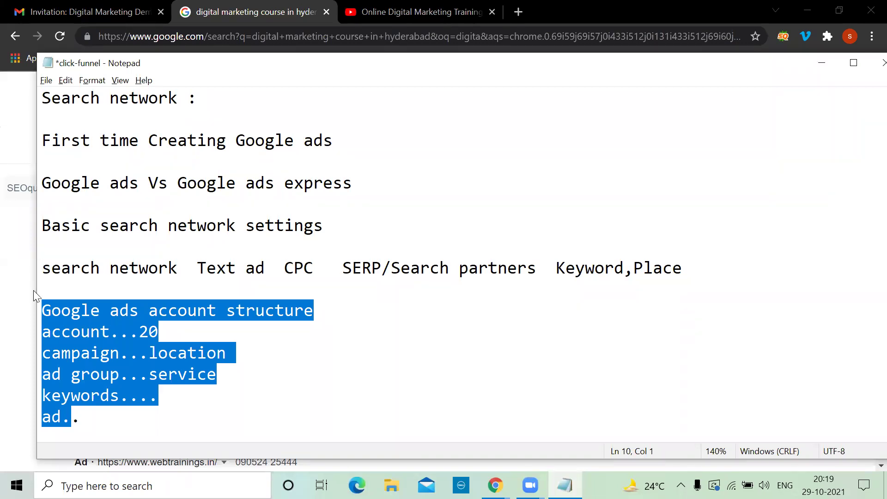
Switch to the incognito Chrome window and check which Google account is signed in to Gmail.
{"action": "mouse_move", "coordinate": [495, 485]}
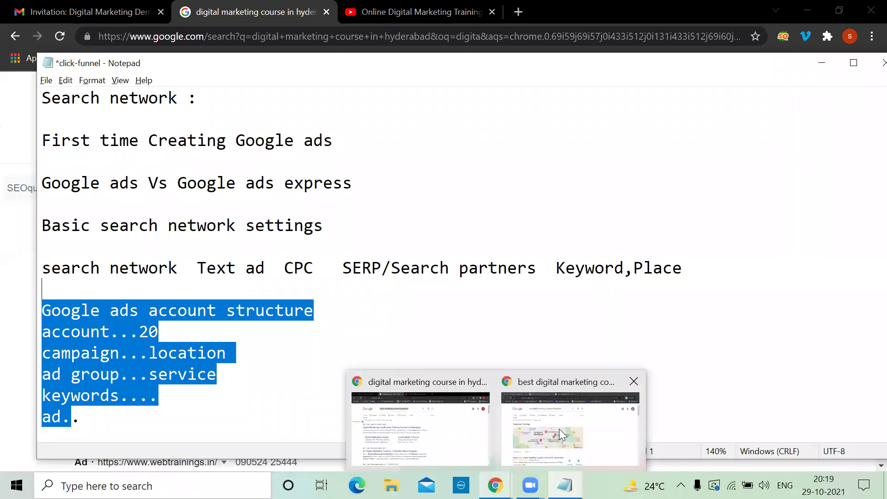
{"action": "left_click", "coordinate": [559, 428]}
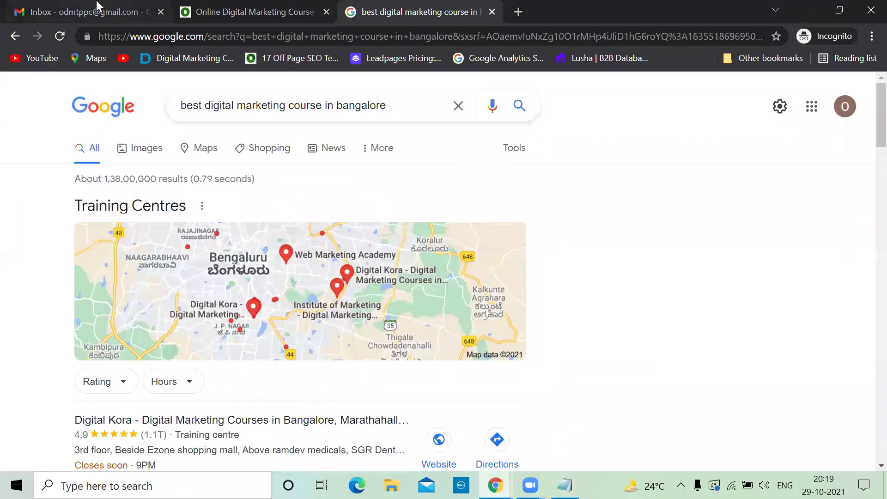
{"action": "left_click", "coordinate": [113, 7]}
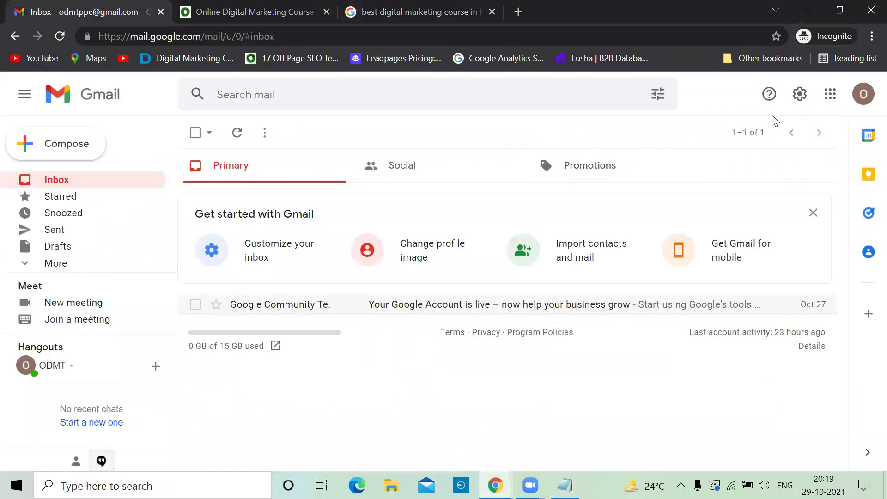
{"action": "left_click", "coordinate": [863, 95]}
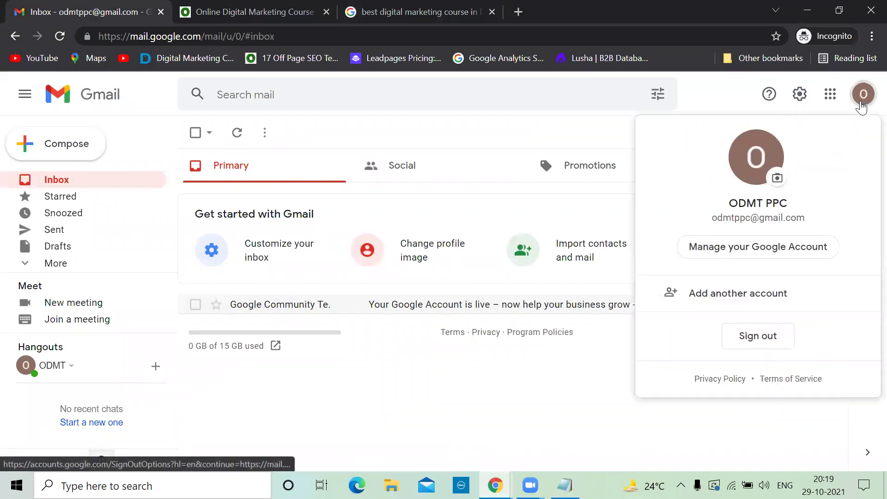
{"action": "left_click", "coordinate": [556, 142]}
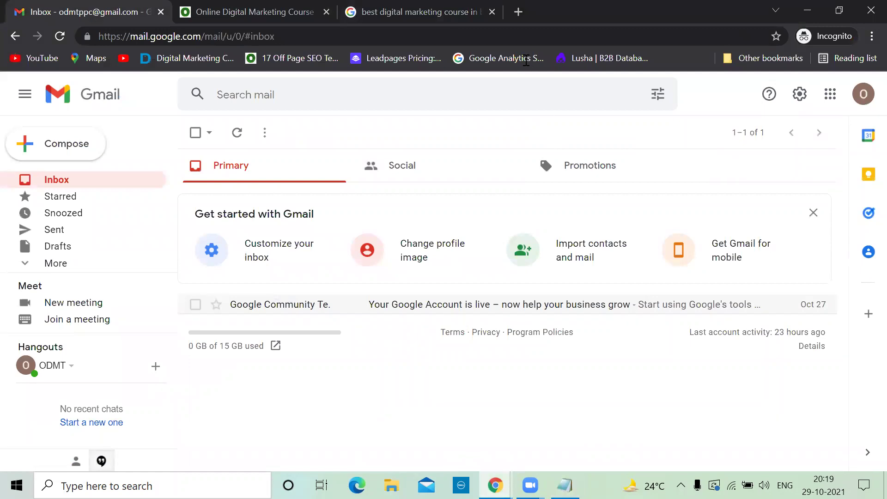
Load google.com/ads in place of the Bangalore course search results and get started with a new Google Ads campaign.
{"action": "left_click", "coordinate": [431, 6]}
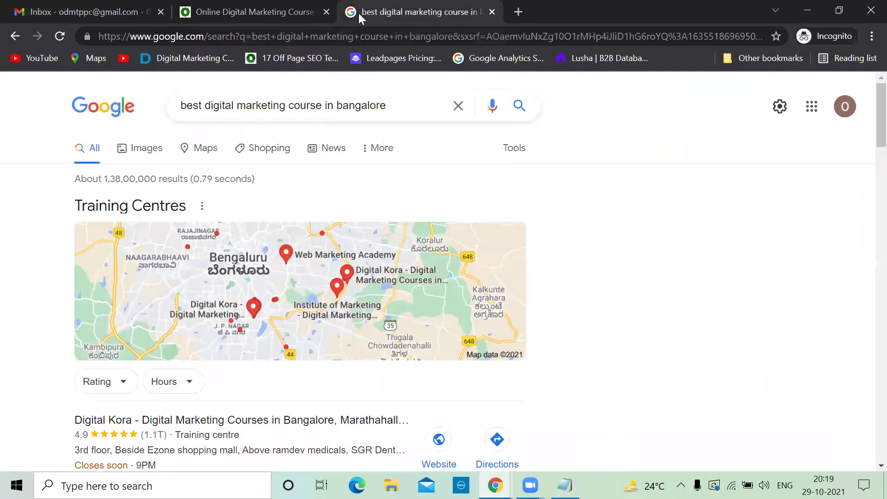
{"action": "left_click", "coordinate": [290, 37]}
{"action": "type", "text": "g"}
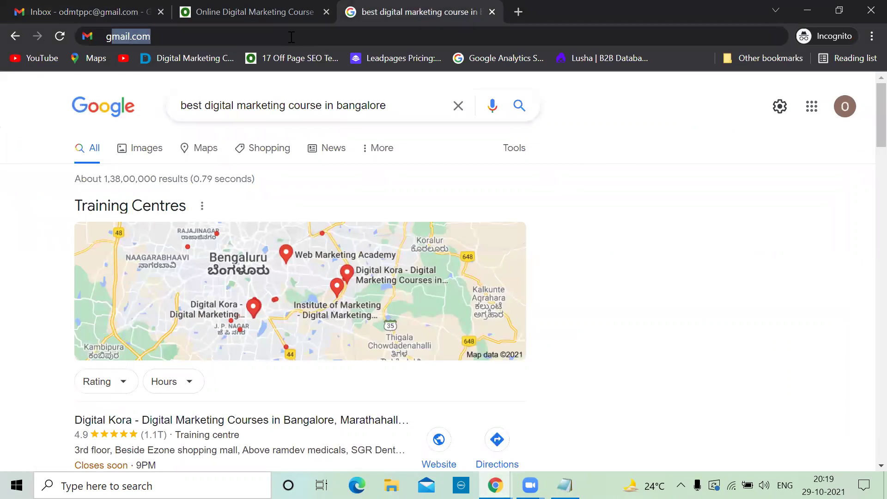
{"action": "type", "text": "oogle.com/ads"}
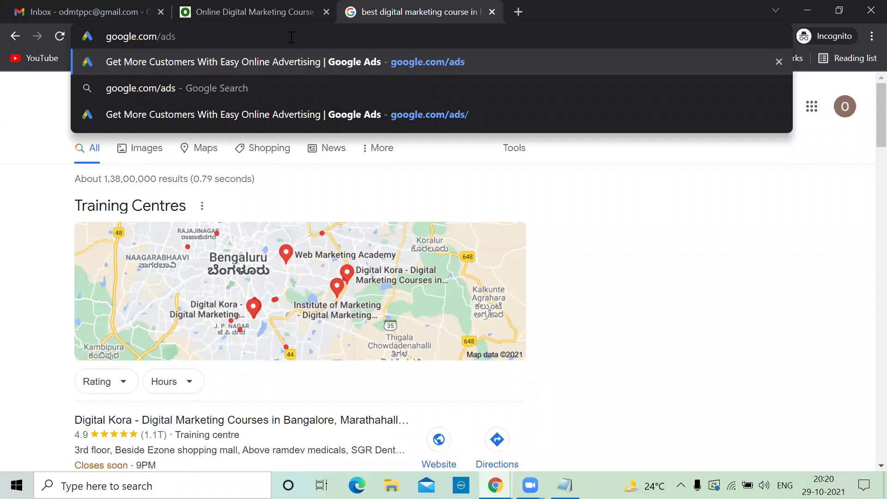
{"action": "key", "text": "Return"}
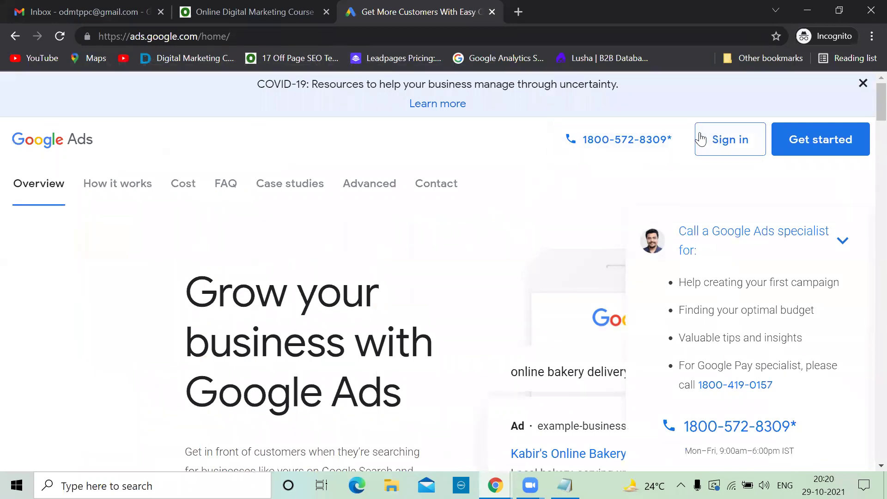
{"action": "left_click", "coordinate": [791, 144]}
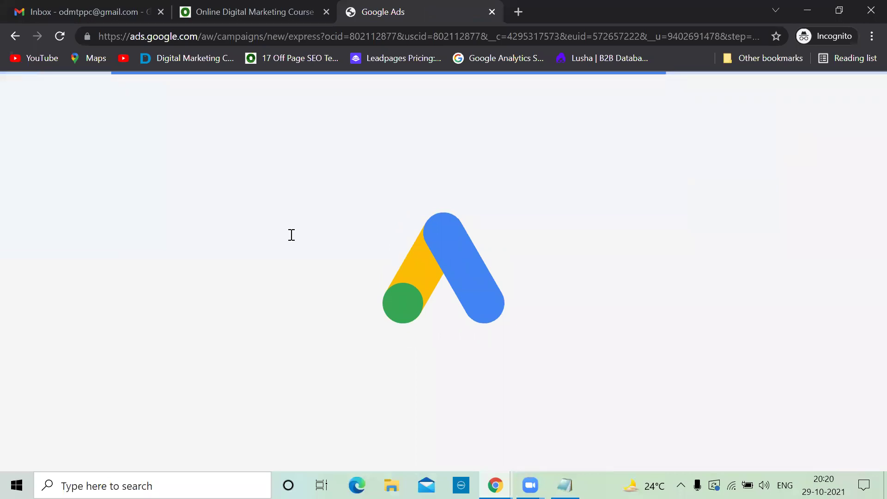
Switch to Notepad and highlight the "Google ads Vs Google ads express" line and the words "Search partners" for explanation.
{"action": "key", "text": "alt+Tab"}
{"action": "left_click_drag", "start_coordinate": [359, 186], "coordinate": [43, 189]}
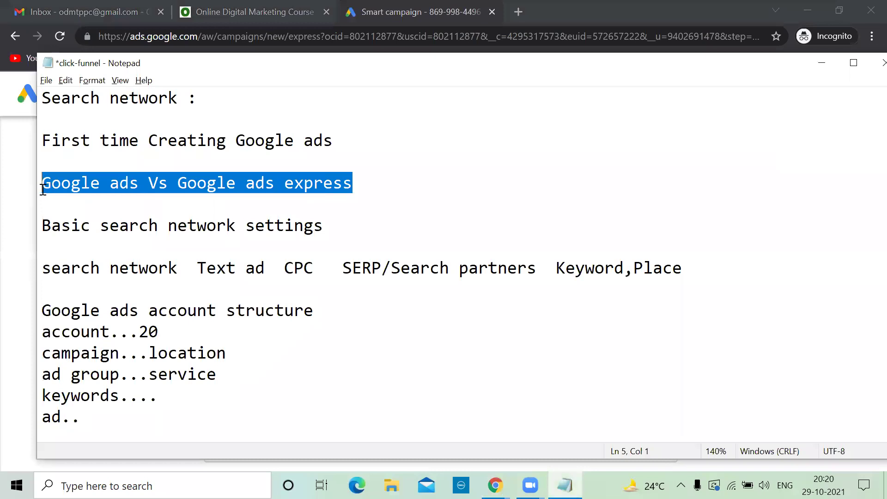
{"action": "left_click", "coordinate": [364, 182]}
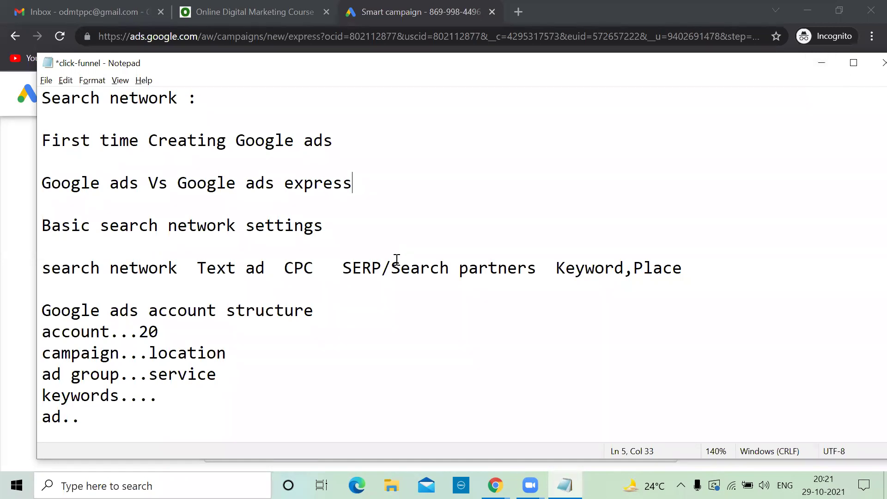
{"action": "left_click_drag", "start_coordinate": [392, 269], "coordinate": [541, 277]}
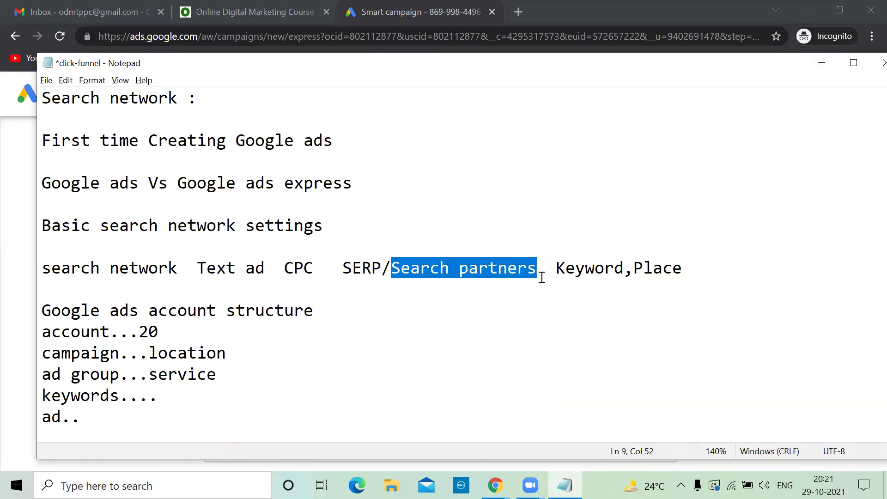
{"action": "left_click", "coordinate": [542, 276]}
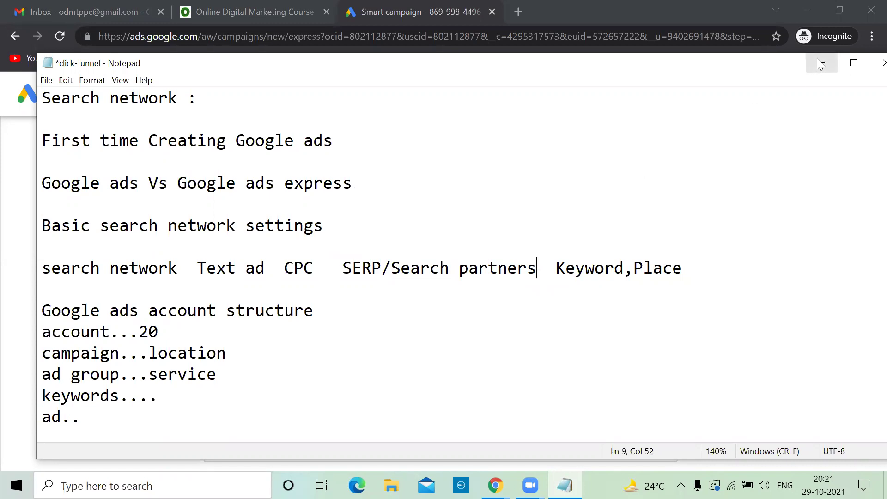
Highlight "Google ads" and "Google ads express" in turn within the comparison line, and return to the Google Ads new campaign page.
{"action": "left_click", "coordinate": [141, 183]}
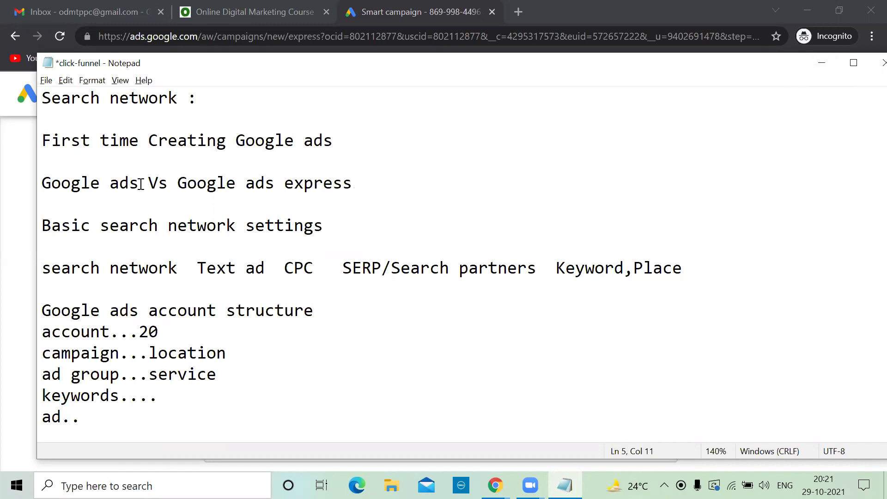
{"action": "key", "text": "shift+Left"}
{"action": "key", "text": "shift+Left"}
{"action": "key", "text": "shift+Left"}
{"action": "key", "text": "shift+Left"}
{"action": "key", "text": "shift+Left"}
{"action": "key", "text": "shift+Left"}
{"action": "key", "text": "shift+Left"}
{"action": "key", "text": "shift+Left"}
{"action": "key", "text": "shift+Left"}
{"action": "key", "text": "shift+Left"}
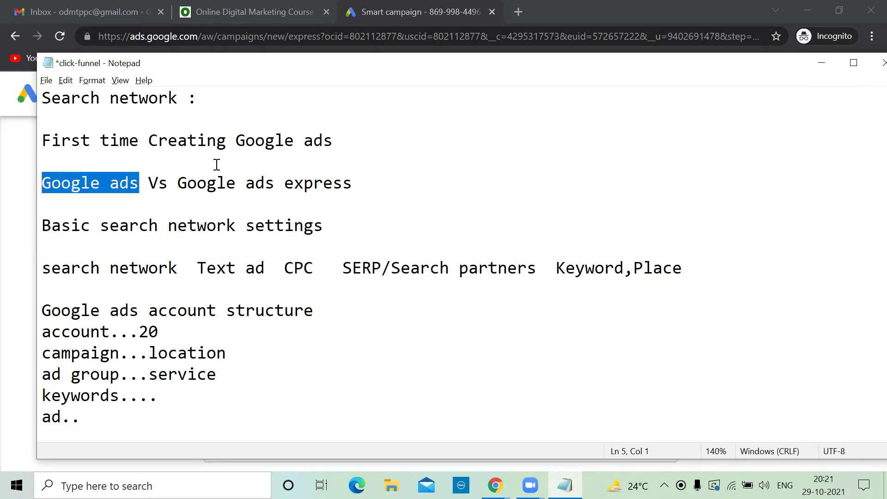
{"action": "left_click", "coordinate": [179, 182]}
{"action": "key", "text": "shift+Home"}
{"action": "key", "text": "shift+End"}
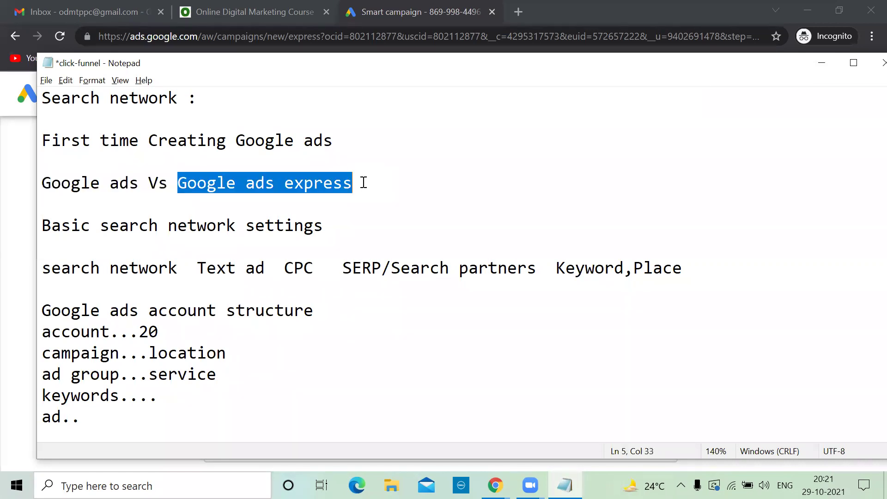
{"action": "left_click", "coordinate": [816, 62]}
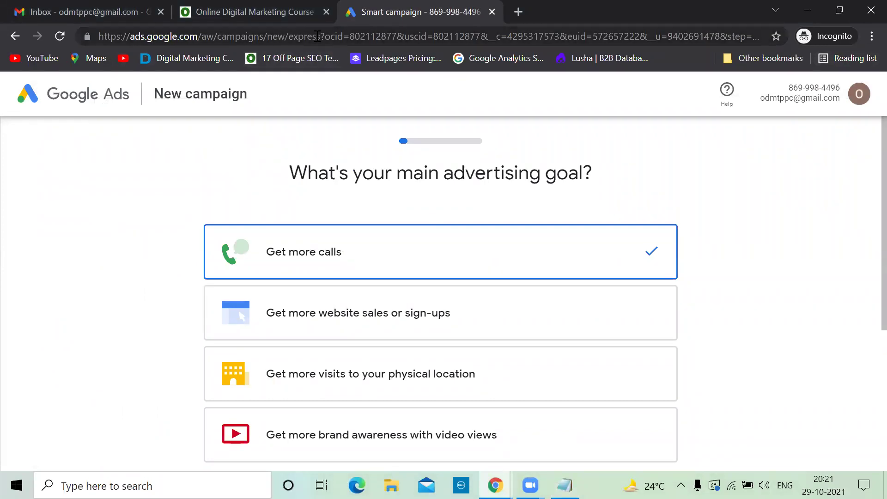
Highlight "/express" in the new campaign page's address and compare it with the "Google ads express" note in Notepad.
{"action": "left_click_drag", "start_coordinate": [320, 36], "coordinate": [285, 32]}
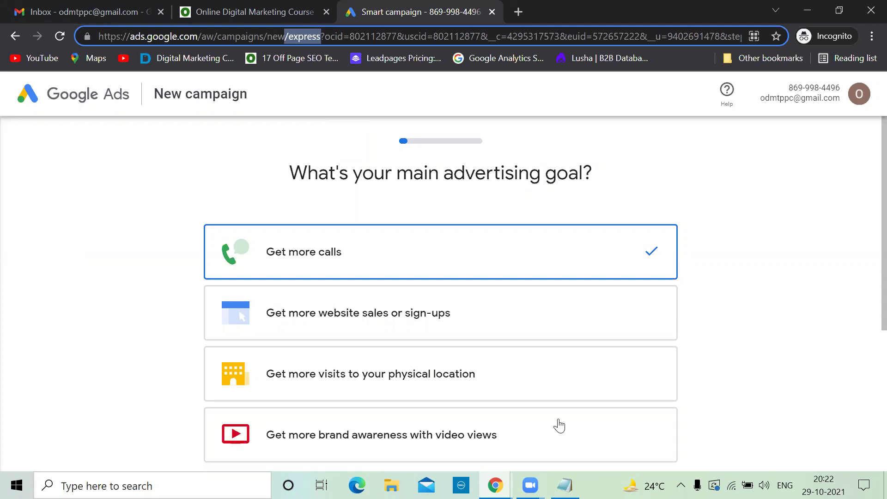
{"action": "key", "text": "alt+Tab"}
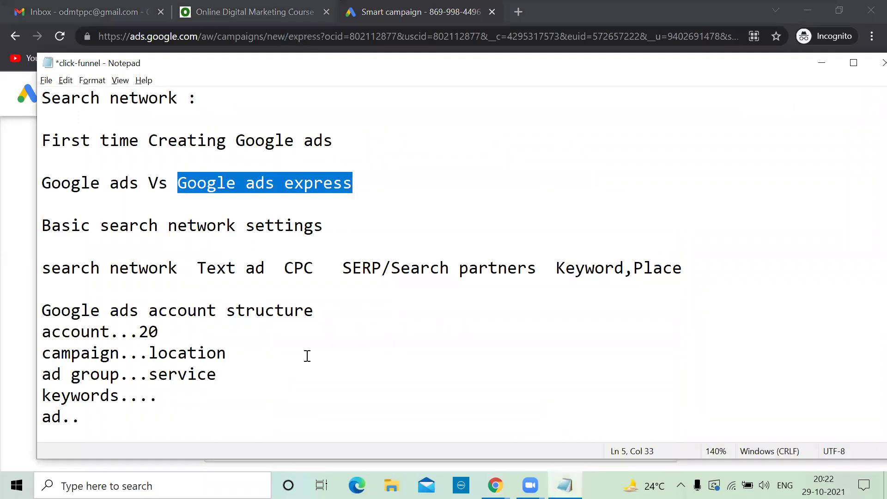
{"action": "key", "text": "alt+Tab"}
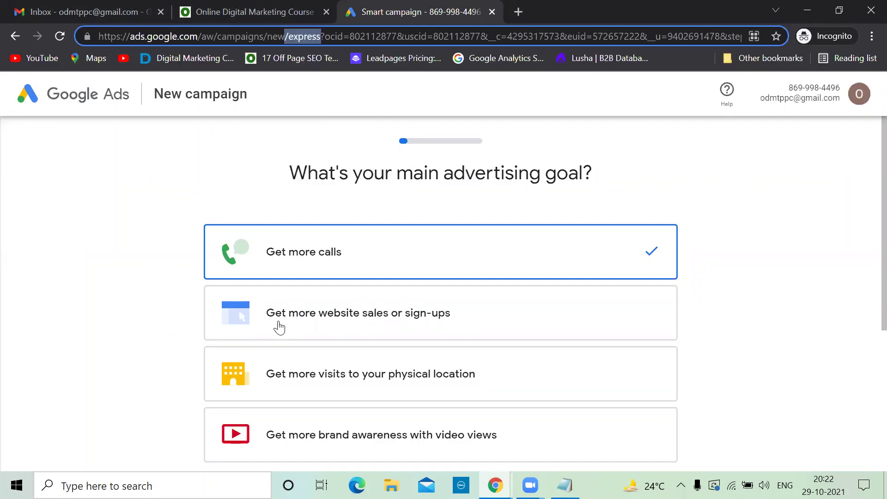
Examine the four main advertising goals of the Smart campaign setup and the option for professional marketers.
{"action": "scroll", "coordinate": [138, 261], "scroll_direction": "down", "scroll_amount": 3}
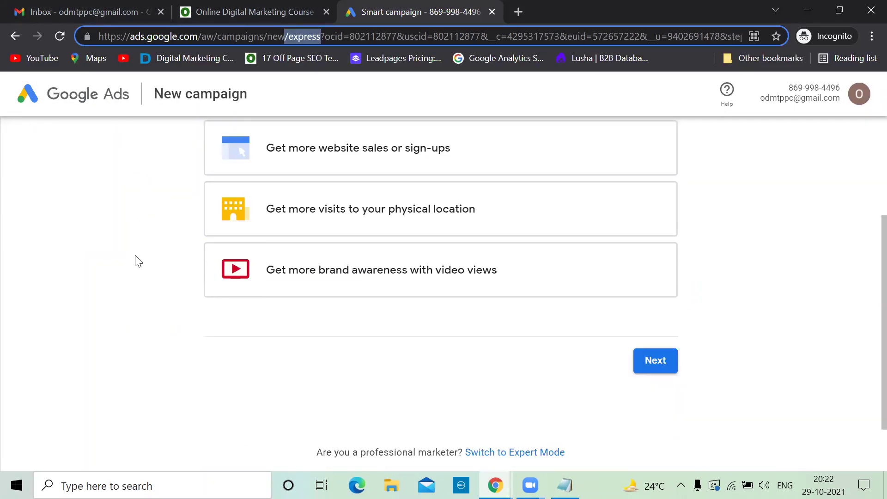
{"action": "scroll", "coordinate": [144, 285], "scroll_direction": "up", "scroll_amount": 3}
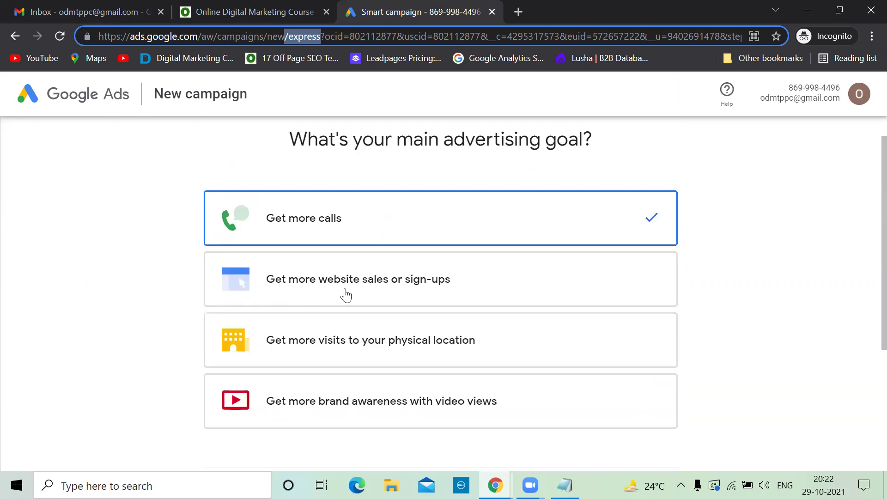
{"action": "scroll", "coordinate": [406, 330], "scroll_direction": "down", "scroll_amount": 2}
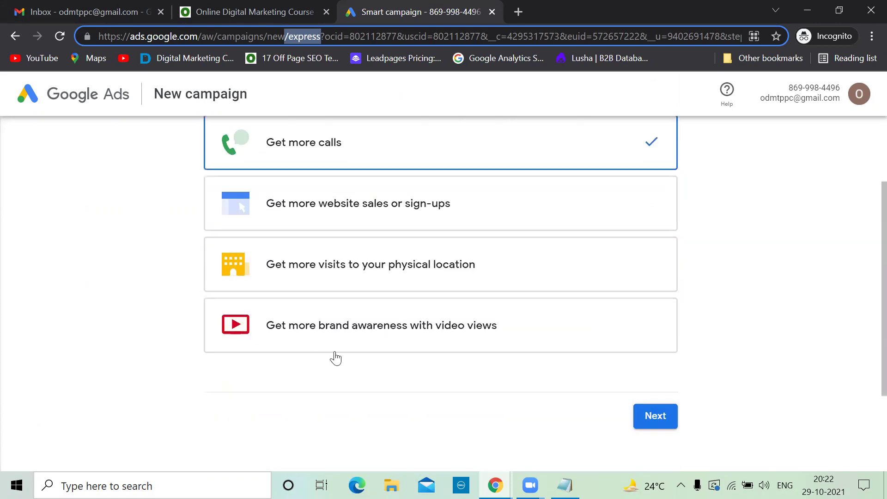
{"action": "scroll", "coordinate": [385, 350], "scroll_direction": "up", "scroll_amount": 2}
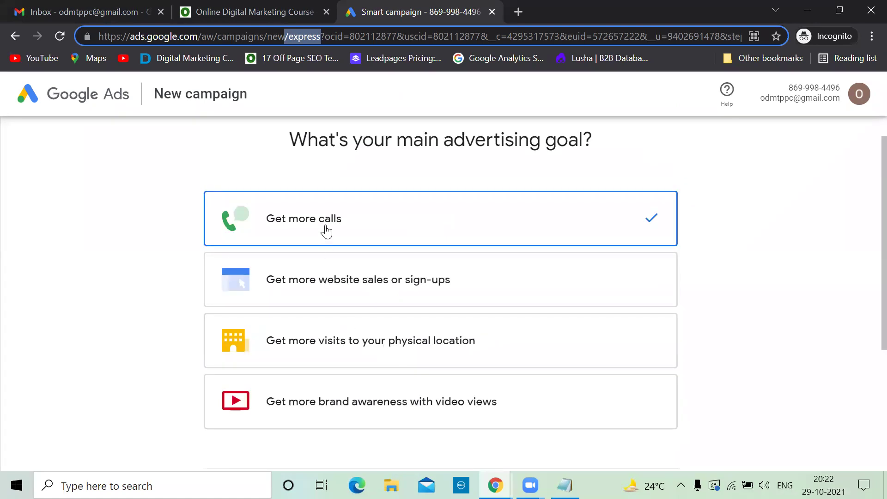
{"action": "scroll", "coordinate": [341, 378], "scroll_direction": "down", "scroll_amount": 5}
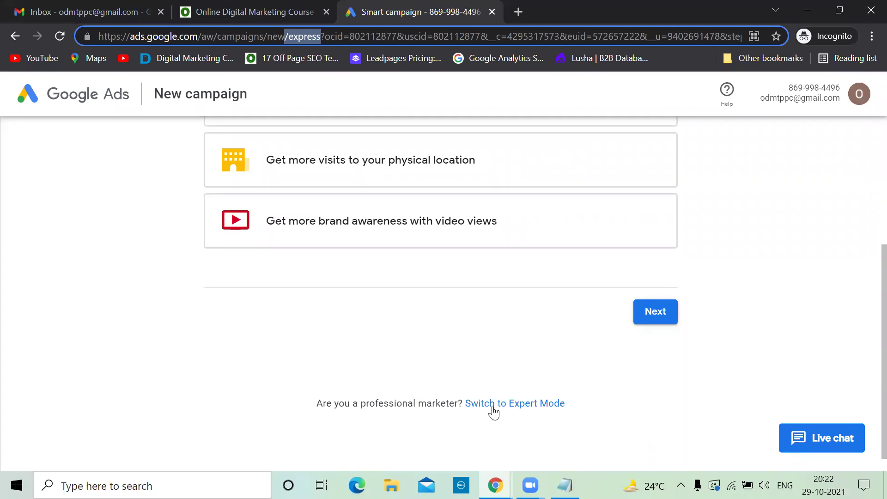
{"action": "scroll", "coordinate": [438, 344], "scroll_direction": "up", "scroll_amount": 5}
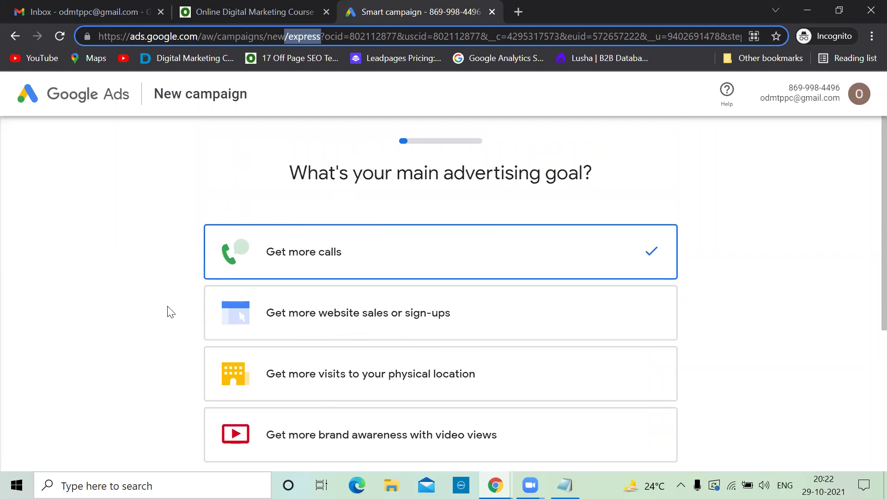
{"action": "scroll", "coordinate": [171, 312], "scroll_direction": "down", "scroll_amount": 5}
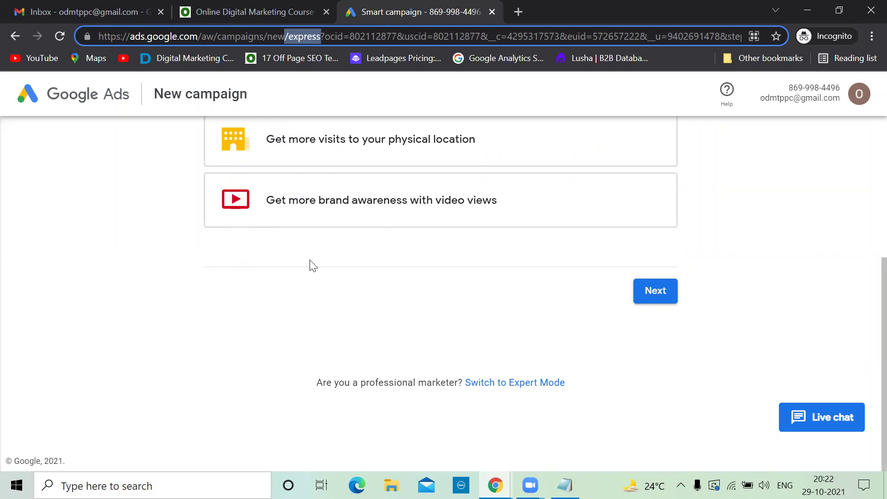
{"action": "scroll", "coordinate": [309, 263], "scroll_direction": "up", "scroll_amount": 5}
{"action": "scroll", "coordinate": [369, 230], "scroll_direction": "down", "scroll_amount": 5}
Switch the campaign setup to Expert Mode and point out the account line of the Notepad structure notes.
{"action": "left_click", "coordinate": [484, 387]}
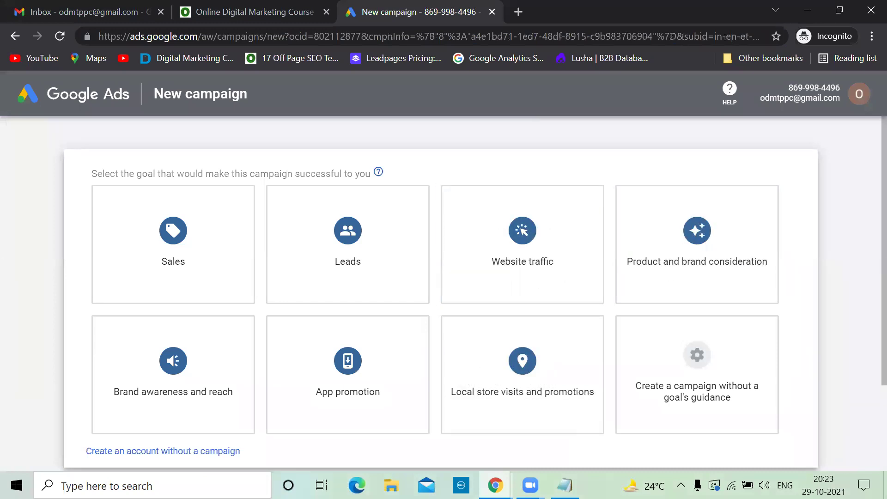
{"action": "key", "text": "alt+Tab"}
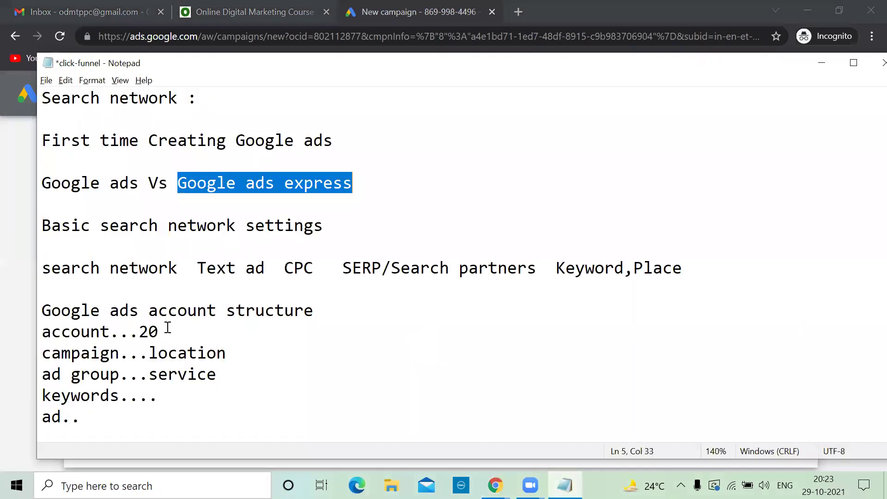
{"action": "left_click", "coordinate": [110, 331]}
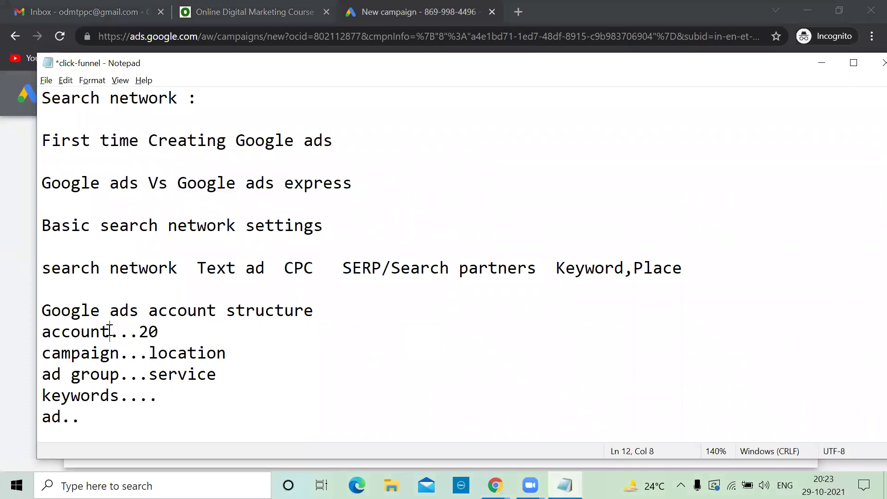
{"action": "left_click", "coordinate": [818, 69]}
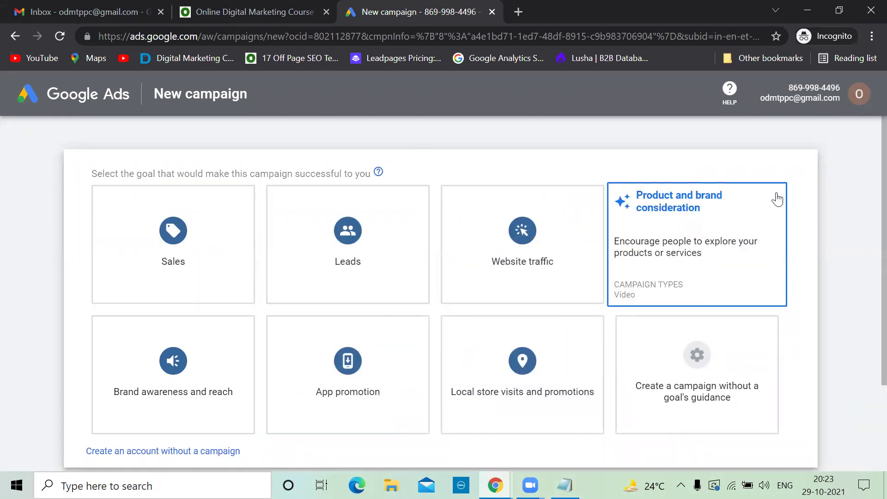
Create the account without a campaign, submit India, India Time and Indian Rupee as business information, and explore the account.
{"action": "scroll", "coordinate": [524, 202], "scroll_direction": "down", "scroll_amount": 3}
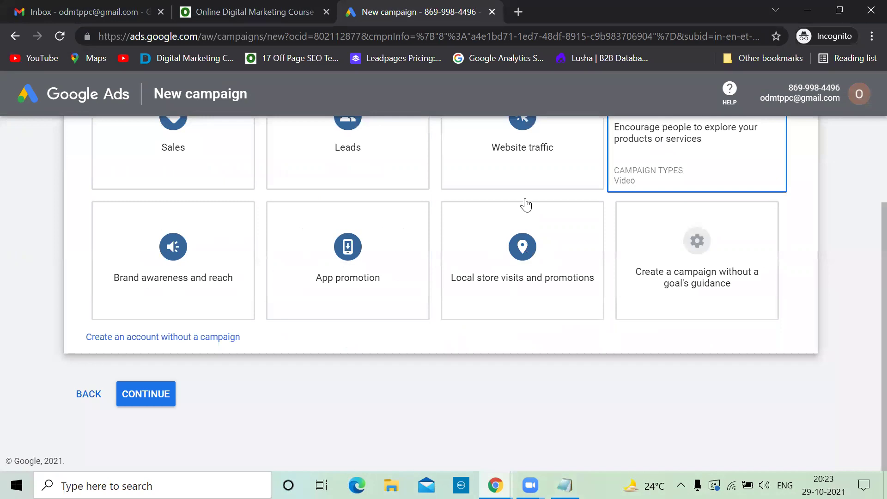
{"action": "left_click", "coordinate": [177, 341]}
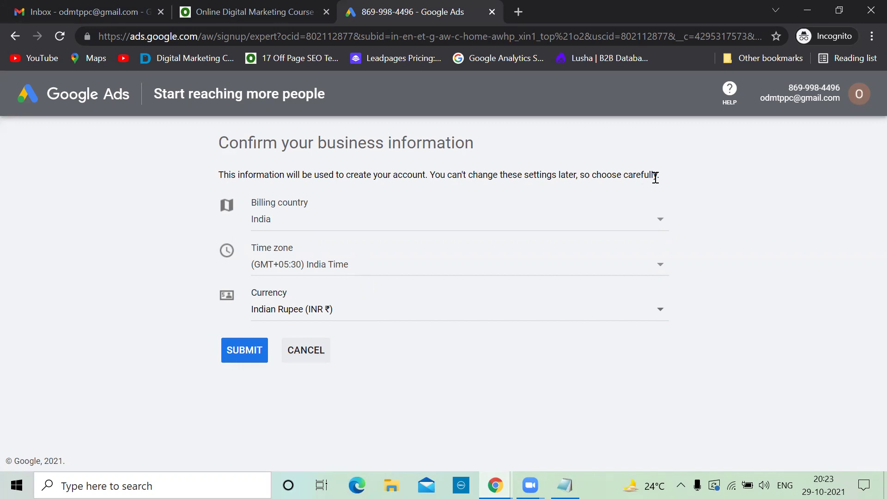
{"action": "left_click", "coordinate": [248, 353]}
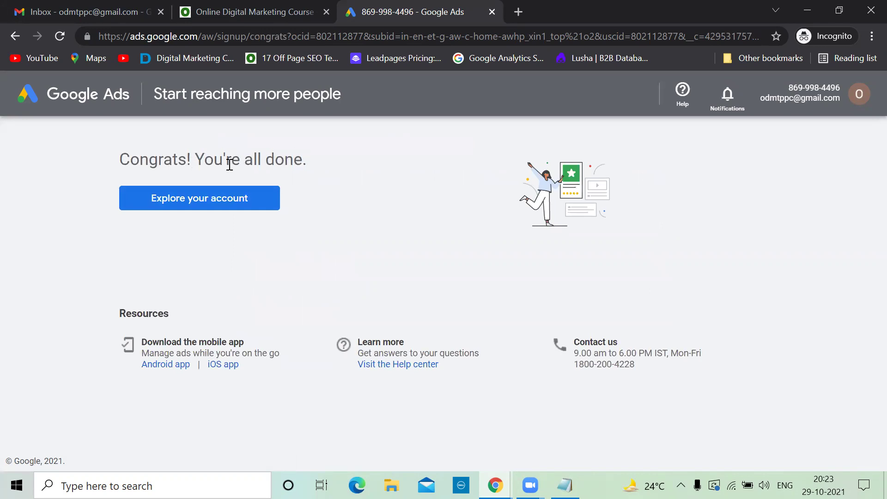
{"action": "left_click", "coordinate": [213, 198]}
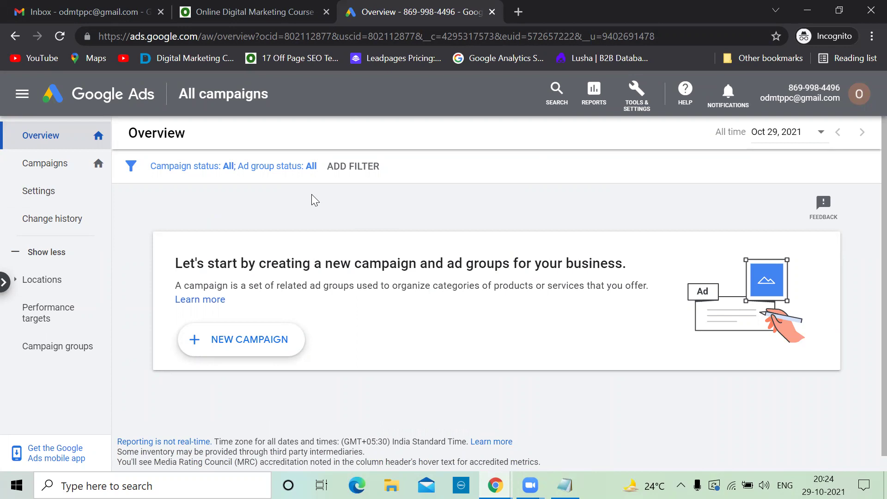
Check the account line in the Notepad notes and start another new Google Ads account under the same login.
{"action": "left_click", "coordinate": [862, 94]}
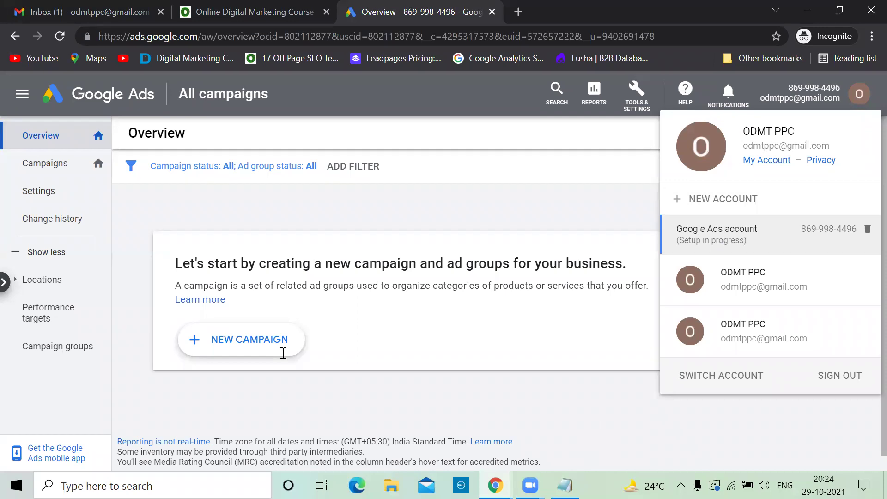
{"action": "key", "text": "alt+Tab"}
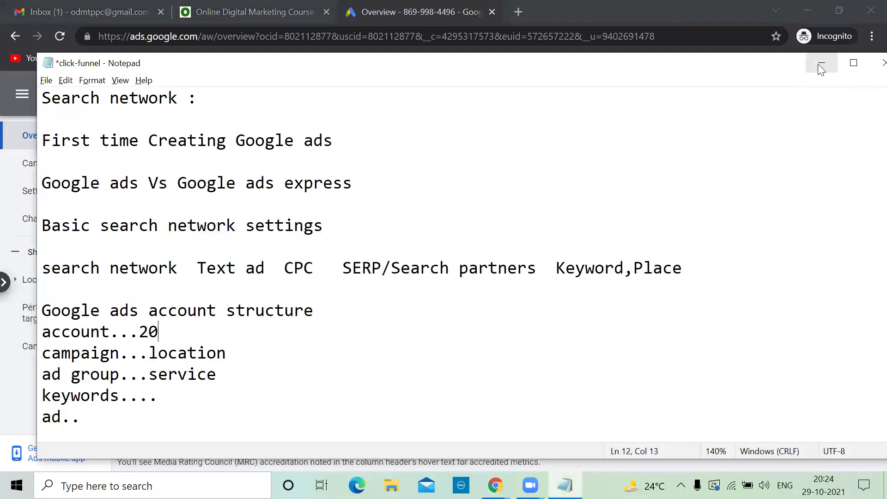
{"action": "left_click", "coordinate": [818, 64]}
{"action": "left_click", "coordinate": [731, 199]}
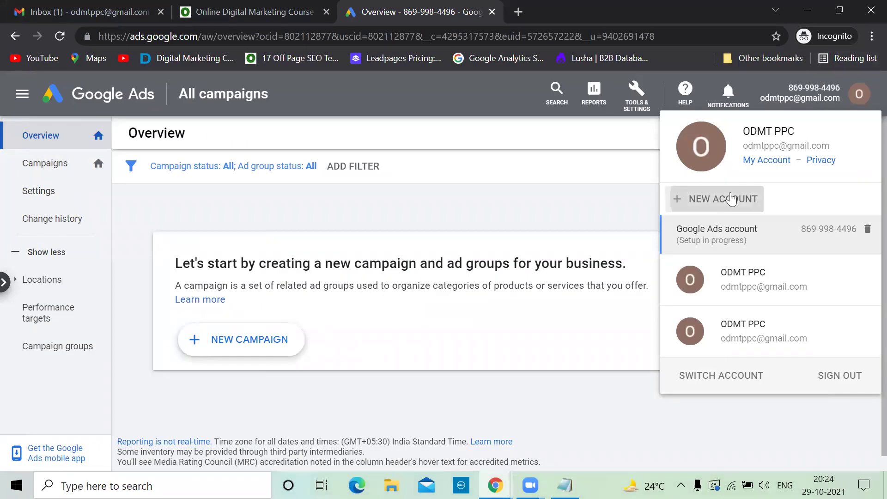
{"action": "left_click", "coordinate": [577, 318]}
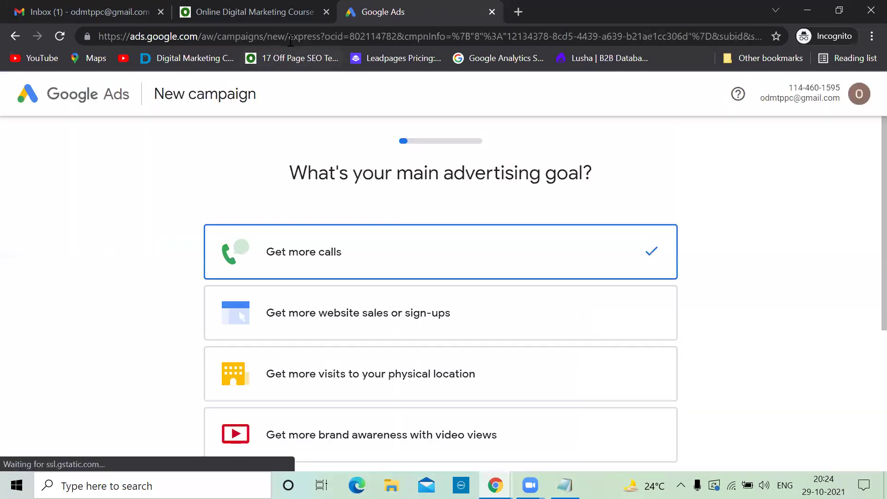
Switch the new account's setup from express to Expert Mode and choose to create an account without a campaign.
{"action": "left_click_drag", "start_coordinate": [289, 37], "coordinate": [342, 37]}
{"action": "left_click", "coordinate": [157, 202]}
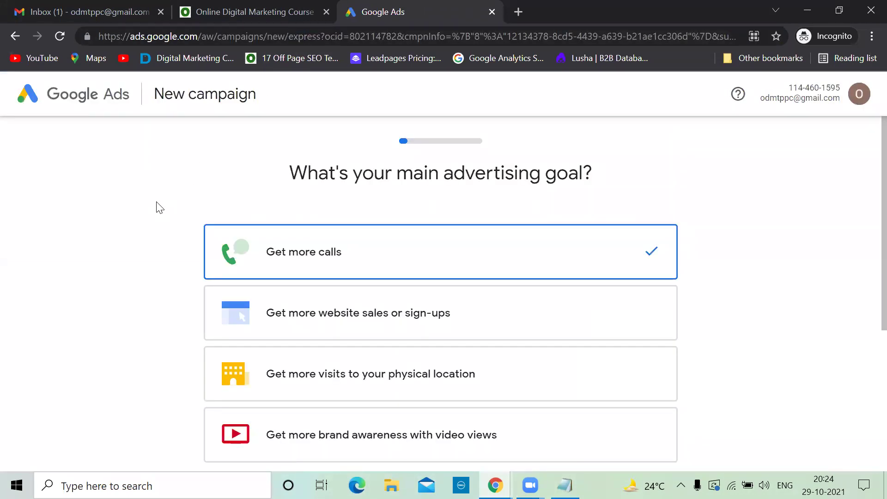
{"action": "scroll", "coordinate": [157, 203], "scroll_direction": "down", "scroll_amount": 2}
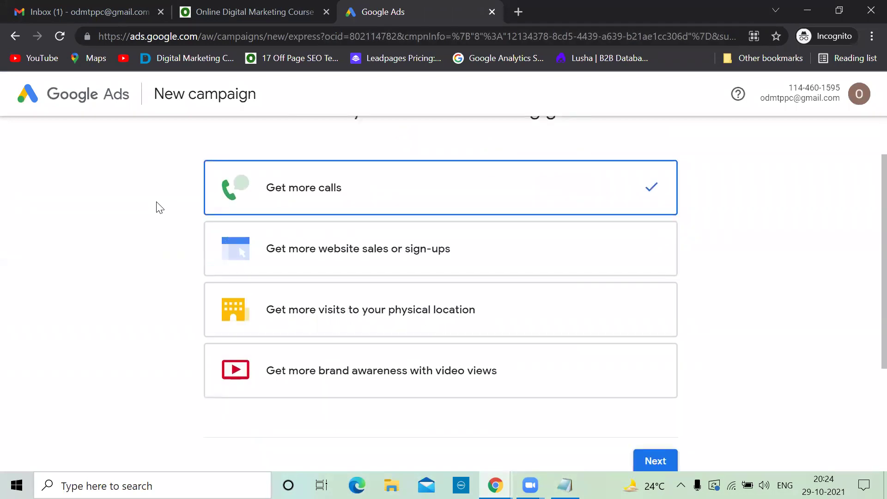
{"action": "scroll", "coordinate": [159, 208], "scroll_direction": "down", "scroll_amount": 3}
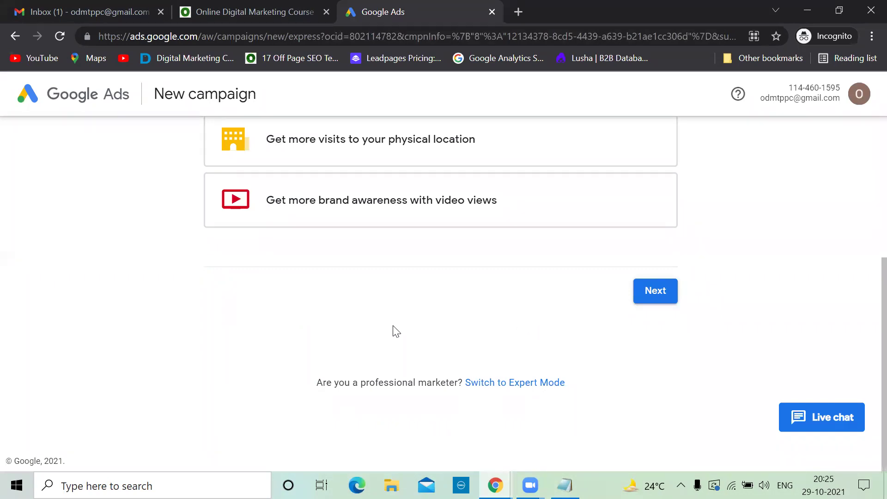
{"action": "left_click", "coordinate": [489, 391]}
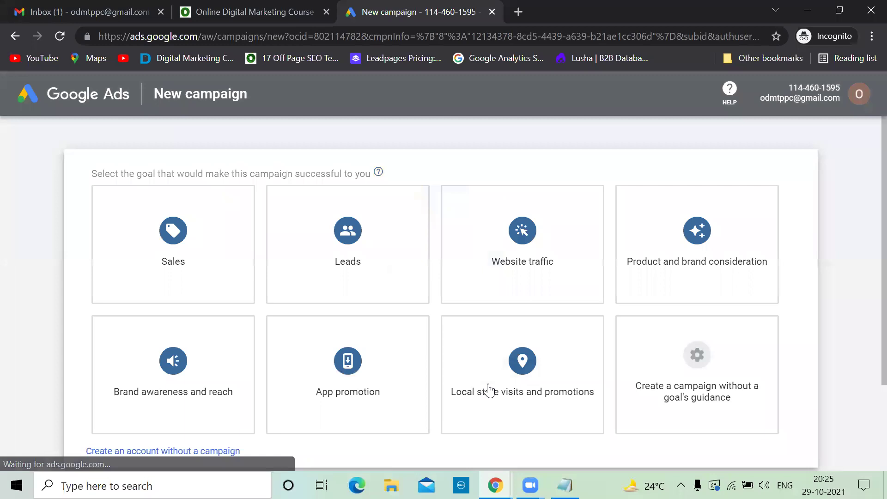
{"action": "scroll", "coordinate": [305, 340], "scroll_direction": "down", "scroll_amount": 3}
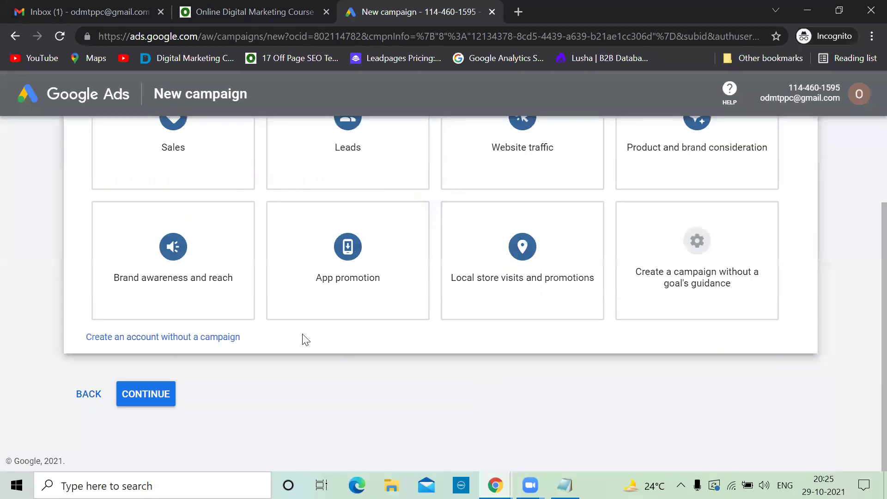
{"action": "left_click", "coordinate": [205, 338]}
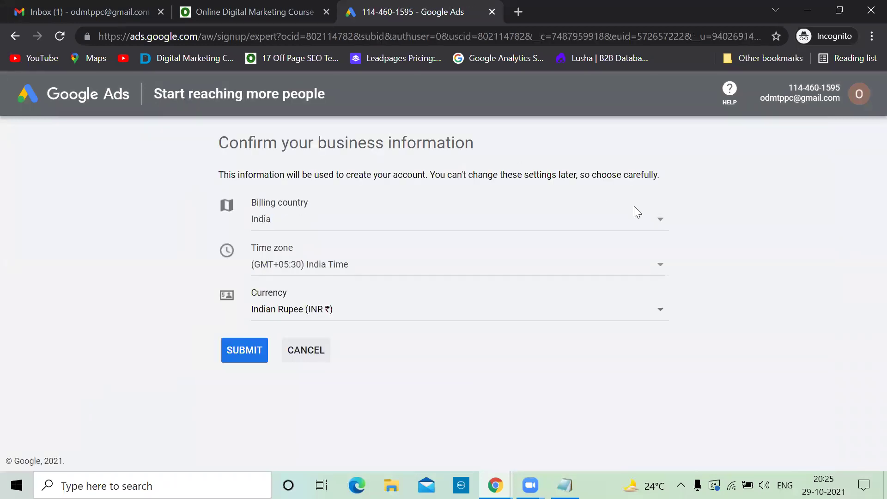
Set the billing country of the new account to United States.
{"action": "left_click", "coordinate": [640, 225]}
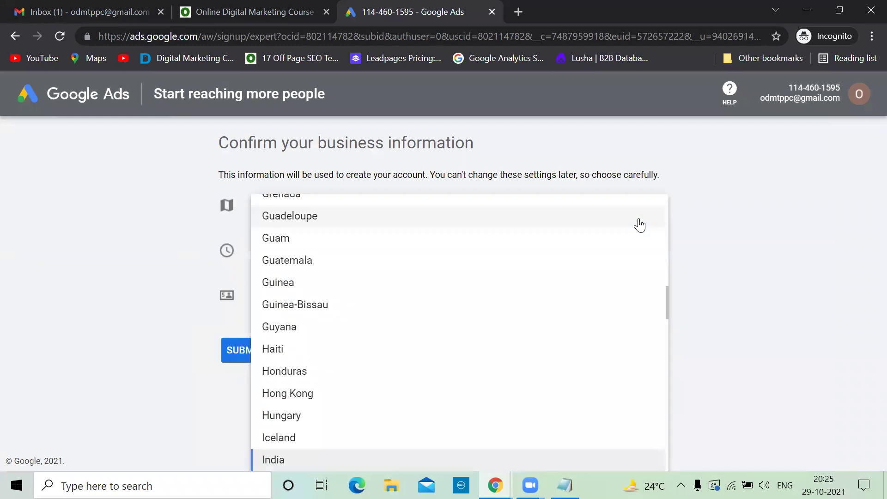
{"action": "scroll", "coordinate": [529, 305], "scroll_direction": "down", "scroll_amount": 20}
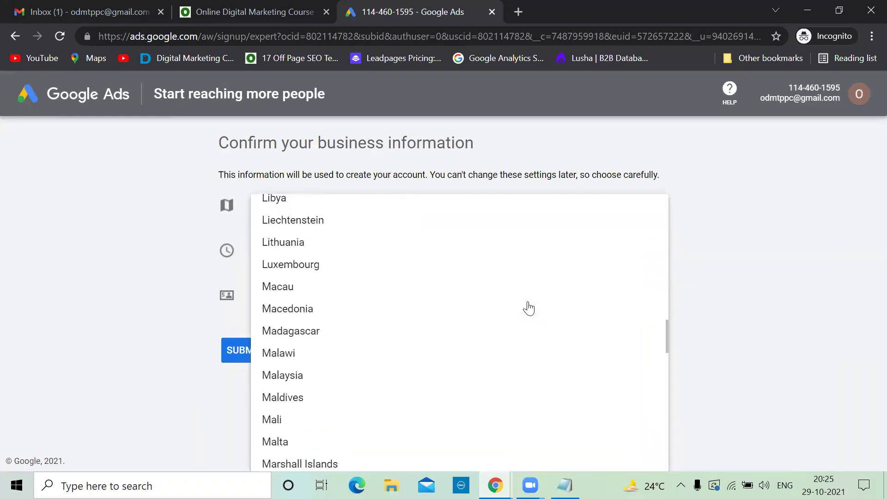
{"action": "scroll", "coordinate": [529, 308], "scroll_direction": "down", "scroll_amount": 20}
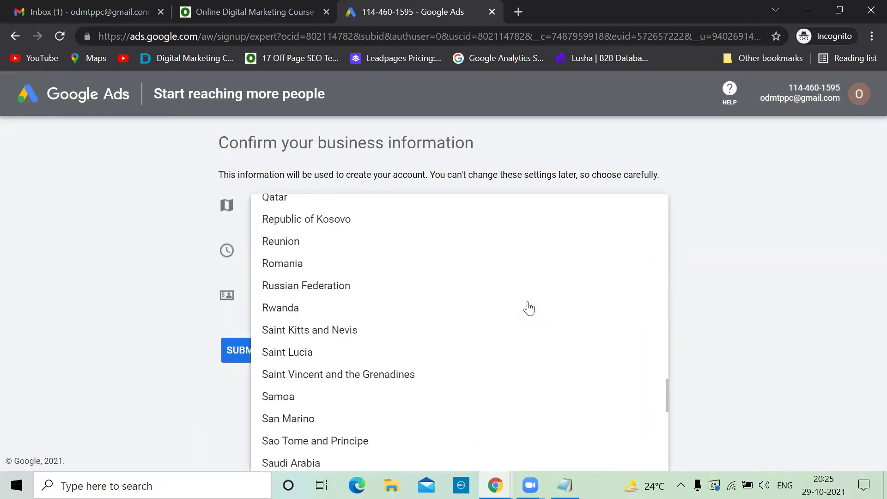
{"action": "scroll", "coordinate": [529, 309], "scroll_direction": "down", "scroll_amount": 20}
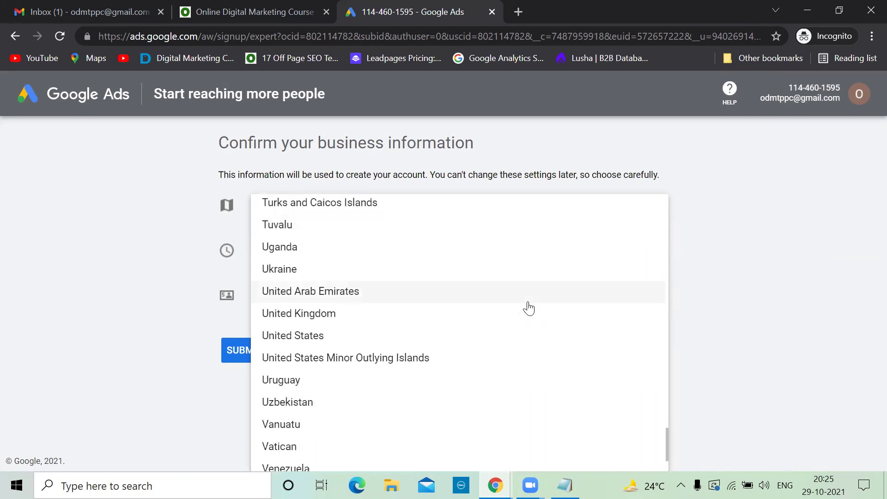
{"action": "left_click", "coordinate": [357, 341]}
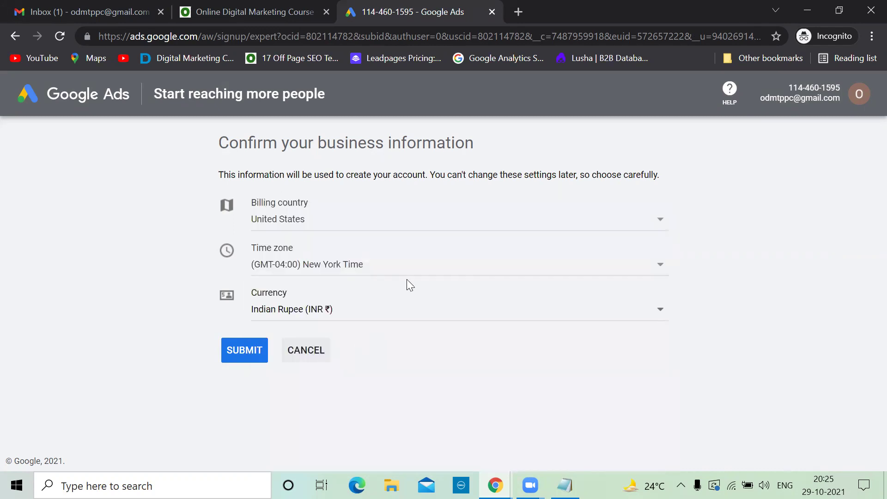
Set the new account's currency to US Dollar (USD $), submit the business information and explore the account.
{"action": "left_click", "coordinate": [434, 320]}
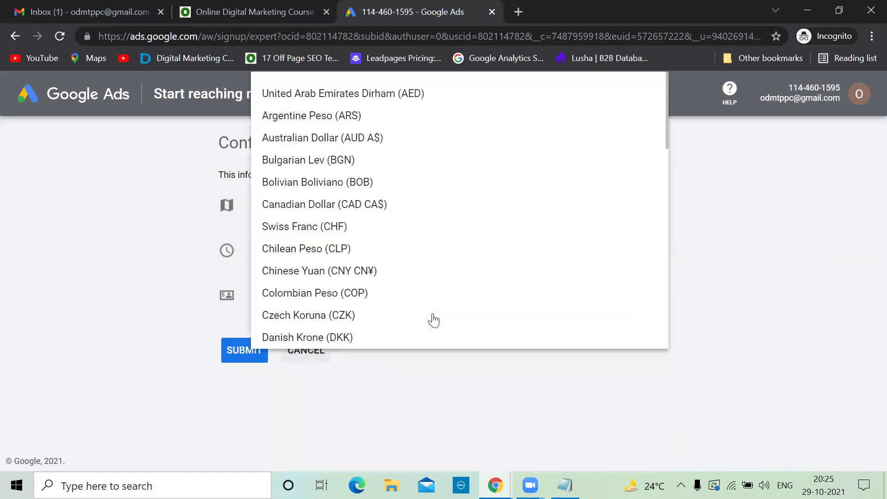
{"action": "scroll", "coordinate": [434, 320], "scroll_direction": "down", "scroll_amount": 10}
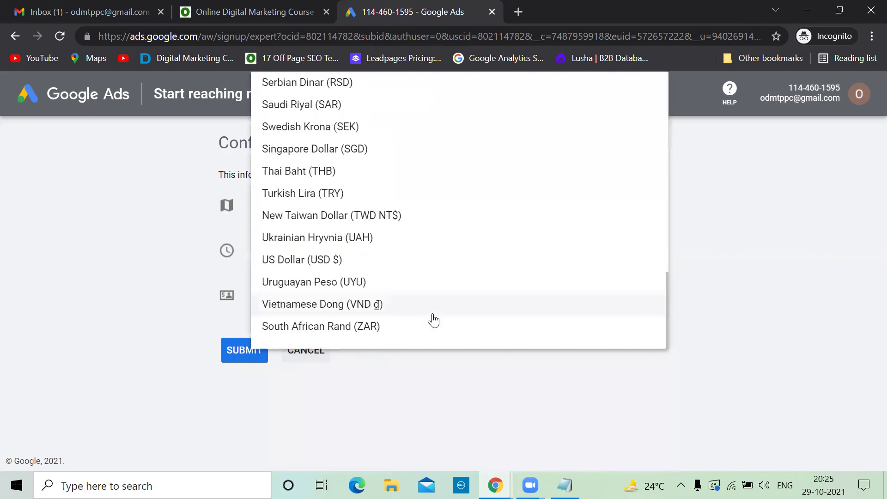
{"action": "left_click", "coordinate": [338, 269]}
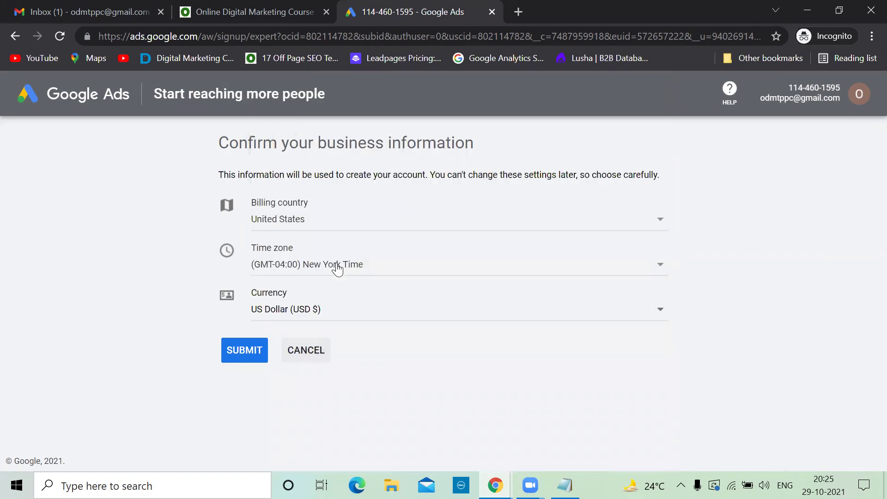
{"action": "left_click", "coordinate": [236, 353]}
{"action": "left_click", "coordinate": [216, 202]}
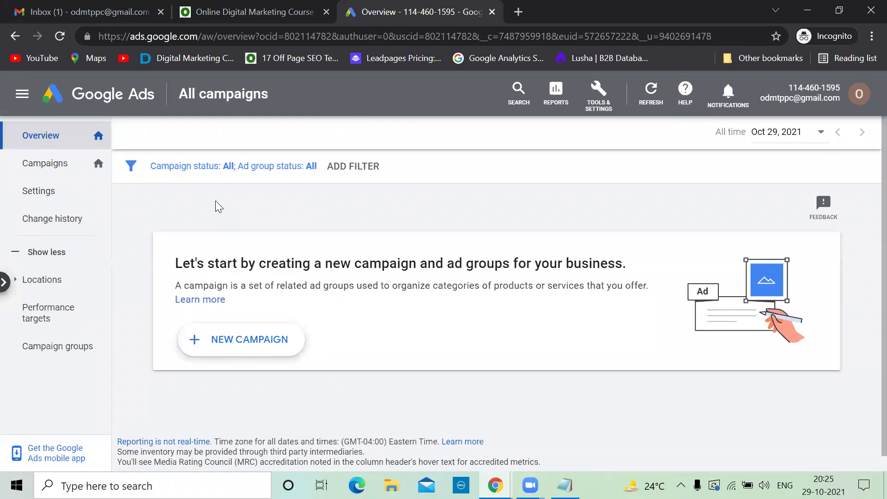
Check the login's account list, then name the current United States account "USA Client" in its preferences and save.
{"action": "left_click", "coordinate": [859, 95]}
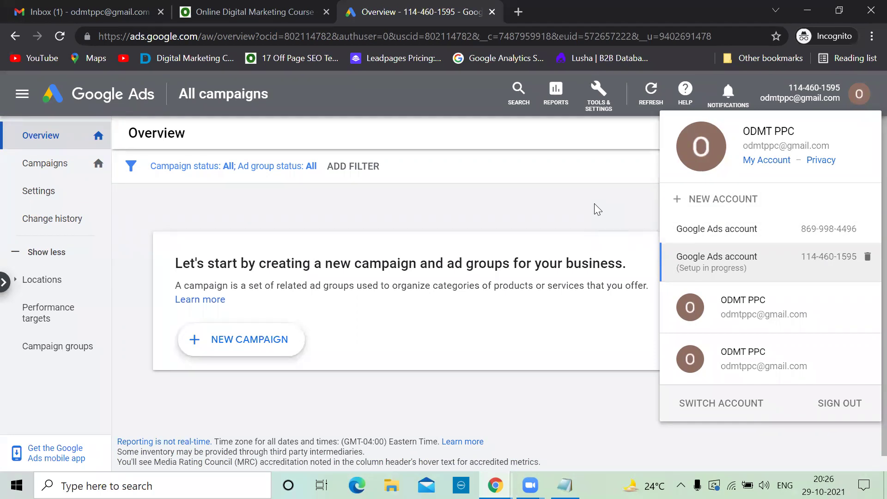
{"action": "left_click", "coordinate": [615, 211]}
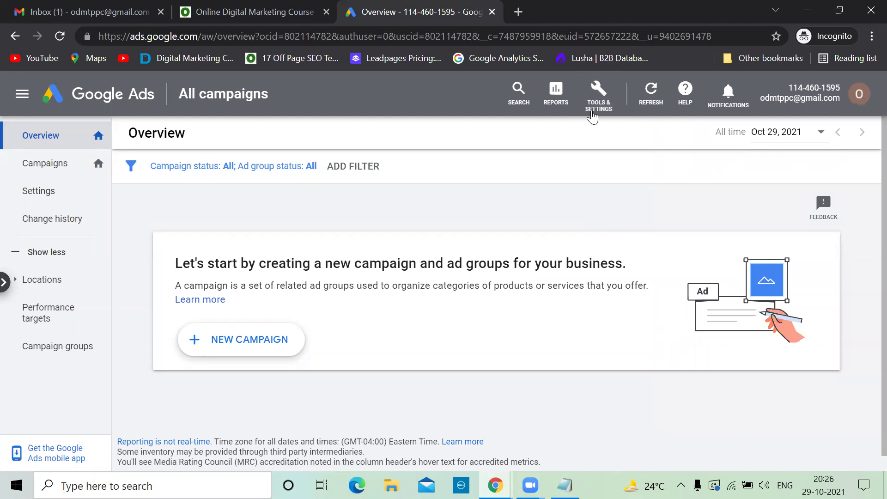
{"action": "left_click", "coordinate": [596, 100]}
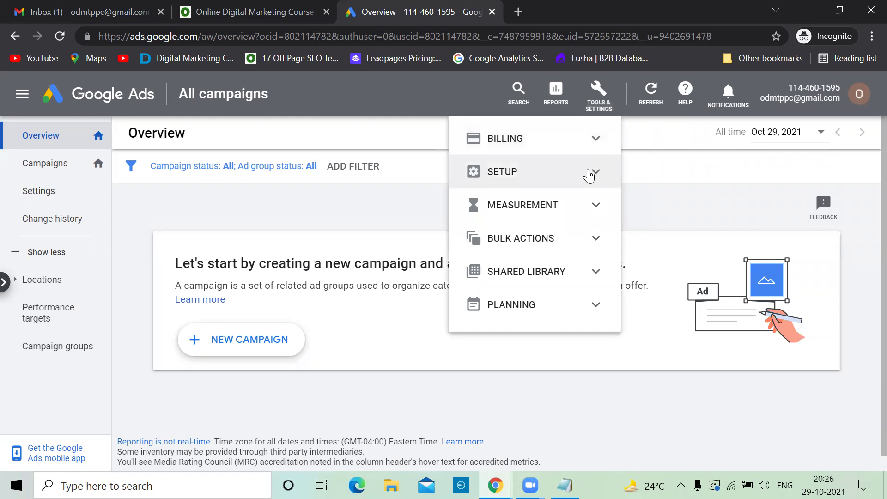
{"action": "left_click", "coordinate": [590, 173]}
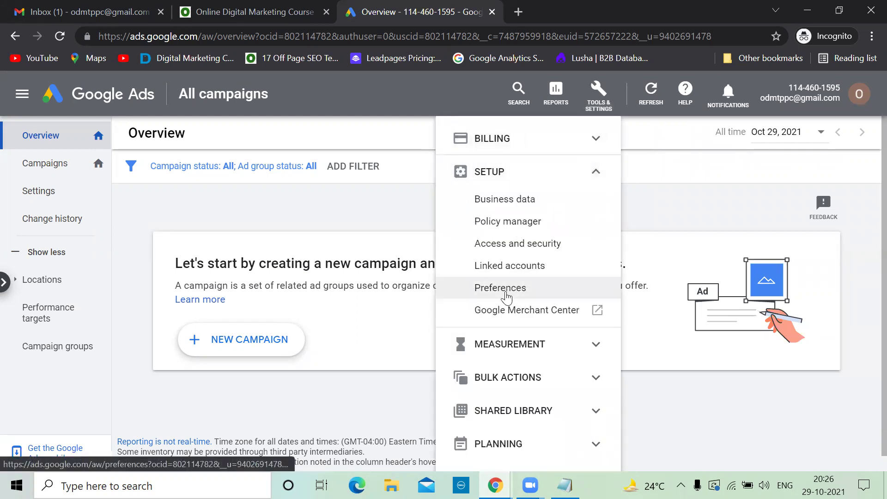
{"action": "left_click", "coordinate": [506, 291]}
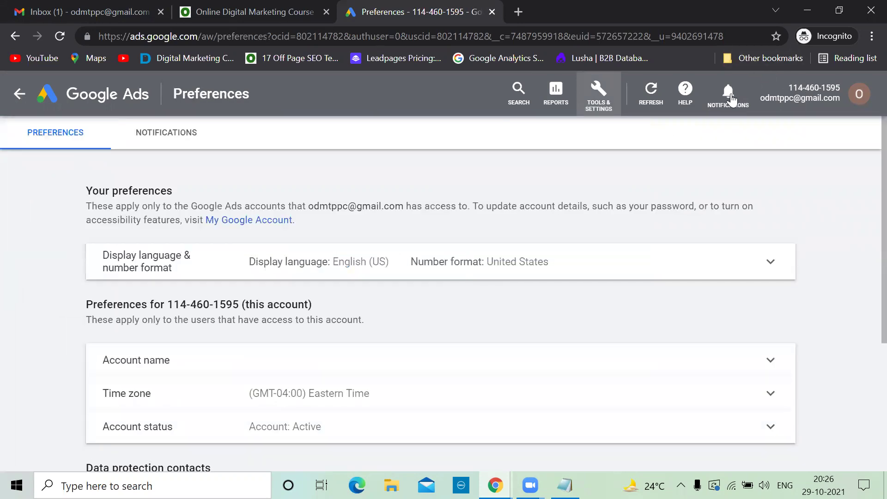
{"action": "left_click", "coordinate": [329, 360]}
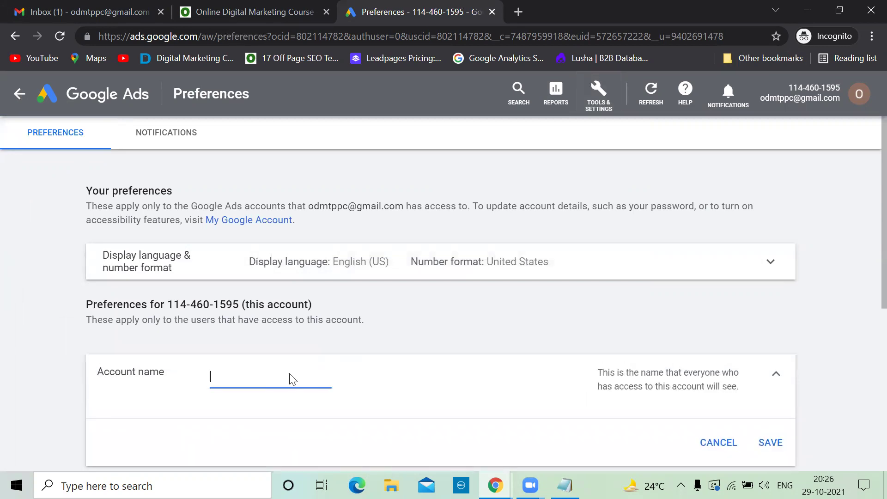
{"action": "type", "text": "USA Client"}
{"action": "scroll", "coordinate": [415, 361], "scroll_direction": "down", "scroll_amount": 3}
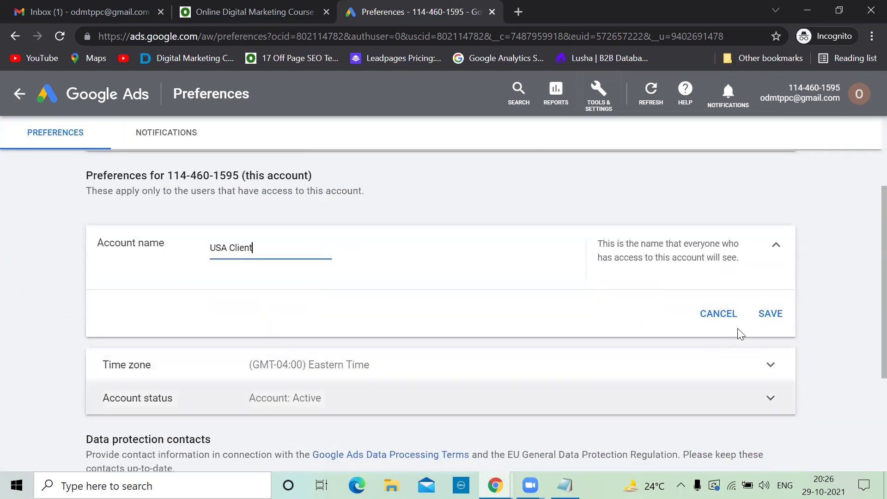
{"action": "left_click", "coordinate": [763, 319]}
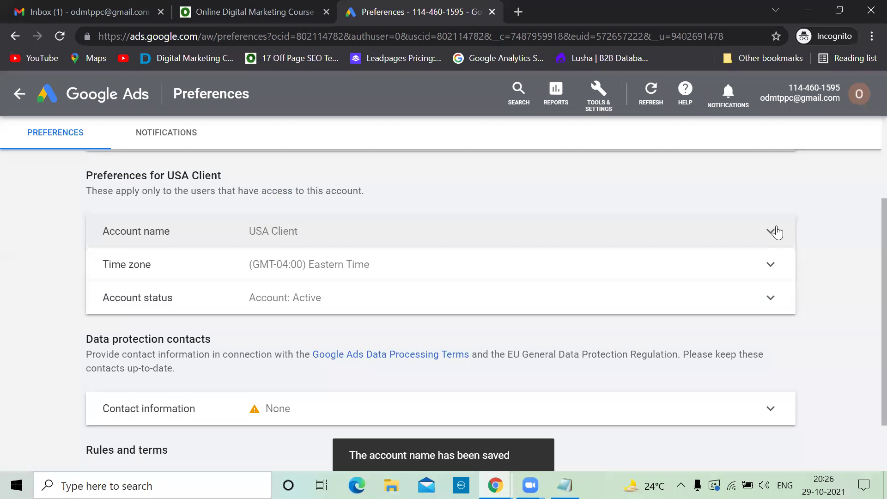
Open the other, unnamed Google Ads account under the same login and bring it to the front.
{"action": "left_click", "coordinate": [857, 91]}
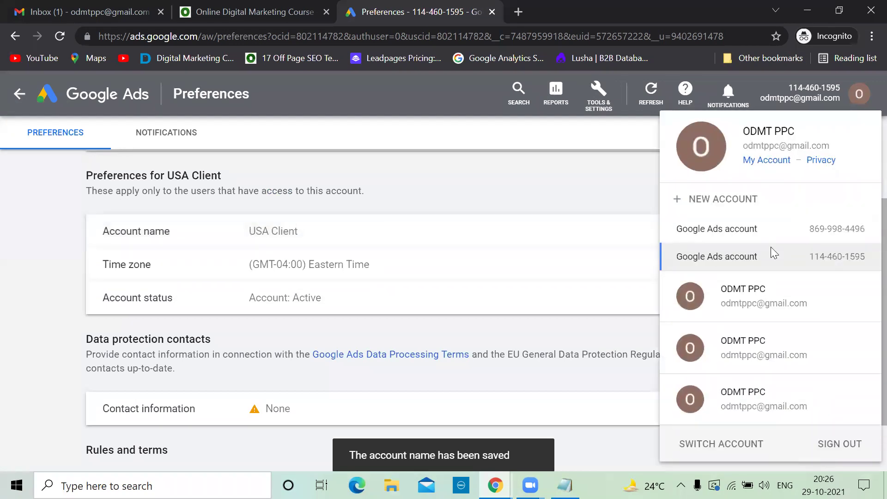
{"action": "left_click", "coordinate": [761, 224]}
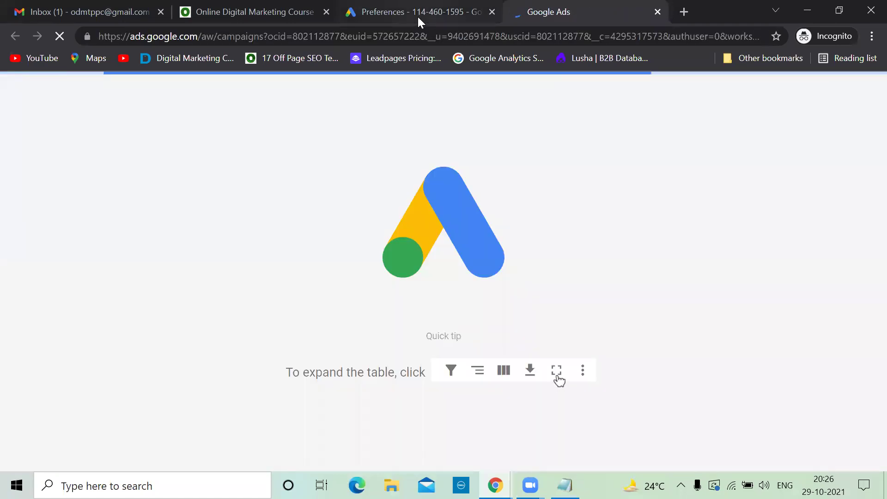
{"action": "left_click", "coordinate": [418, 17]}
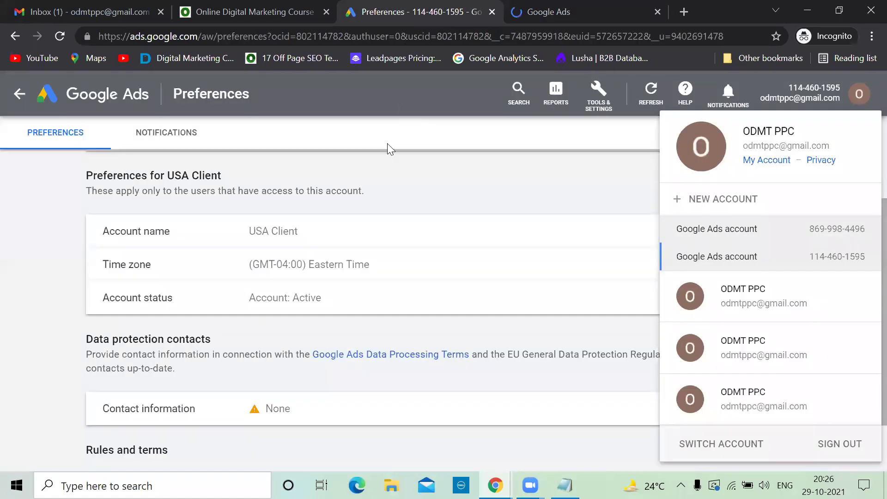
{"action": "left_click", "coordinate": [533, 14]}
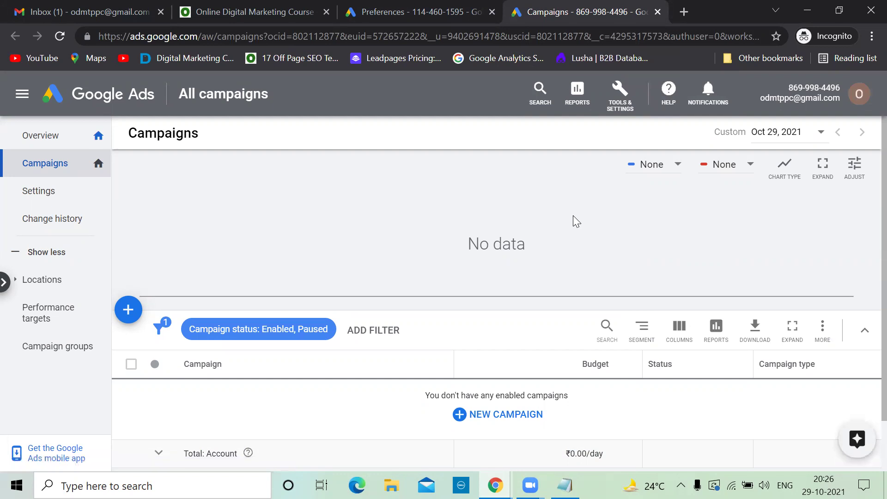
Set this account's name to "Indian Client" in its preferences and save it.
{"action": "left_click", "coordinate": [610, 118]}
{"action": "left_click", "coordinate": [563, 183]}
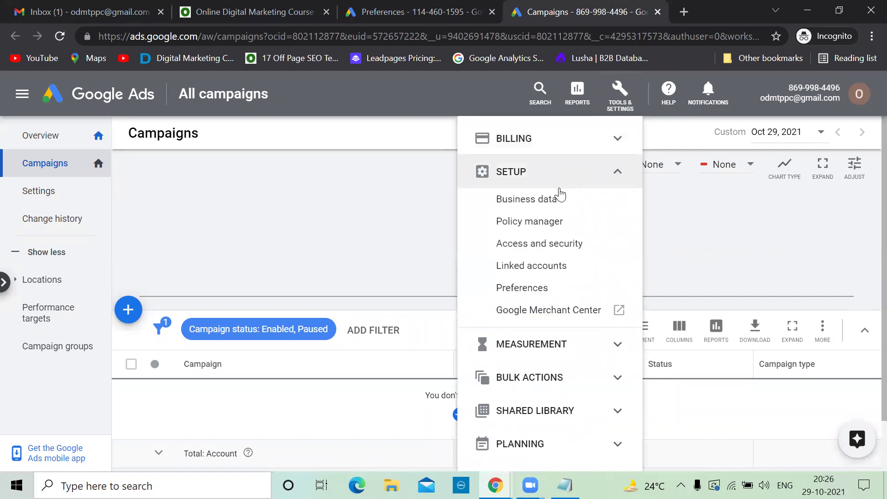
{"action": "left_click", "coordinate": [528, 290]}
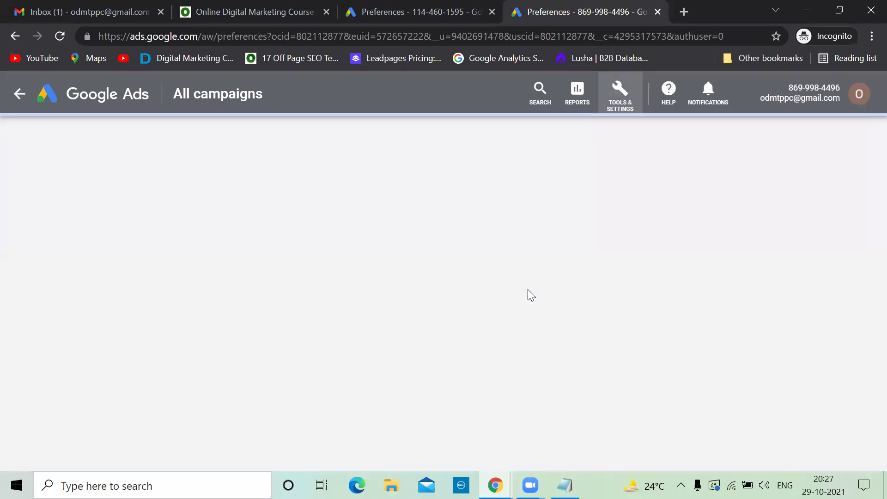
{"action": "scroll", "coordinate": [673, 208], "scroll_direction": "down", "scroll_amount": 3}
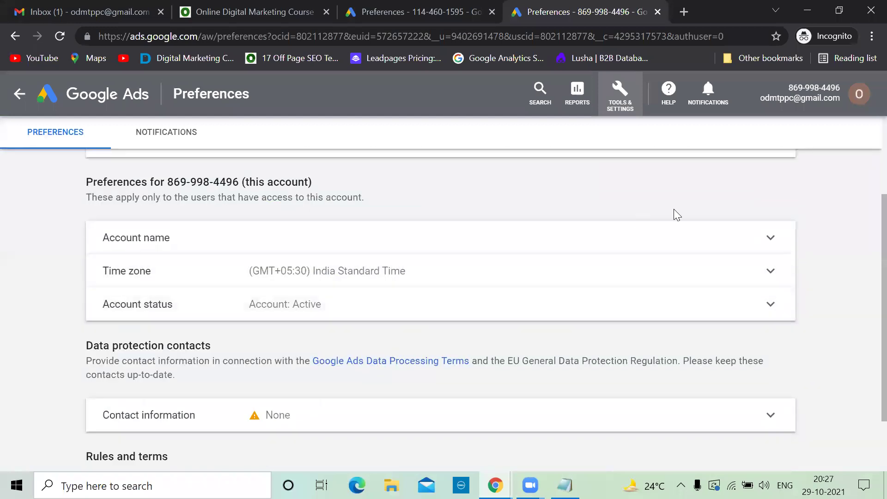
{"action": "left_click", "coordinate": [688, 235]}
{"action": "left_click", "coordinate": [282, 259]}
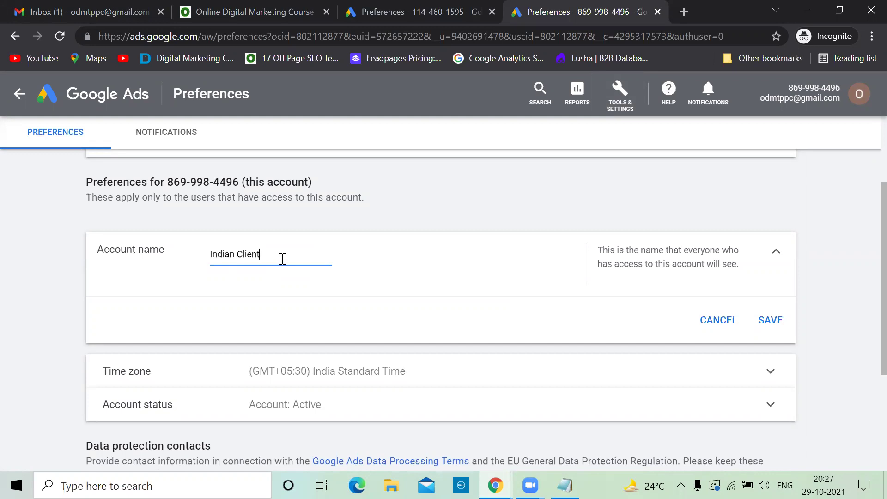
{"action": "left_click", "coordinate": [767, 320]}
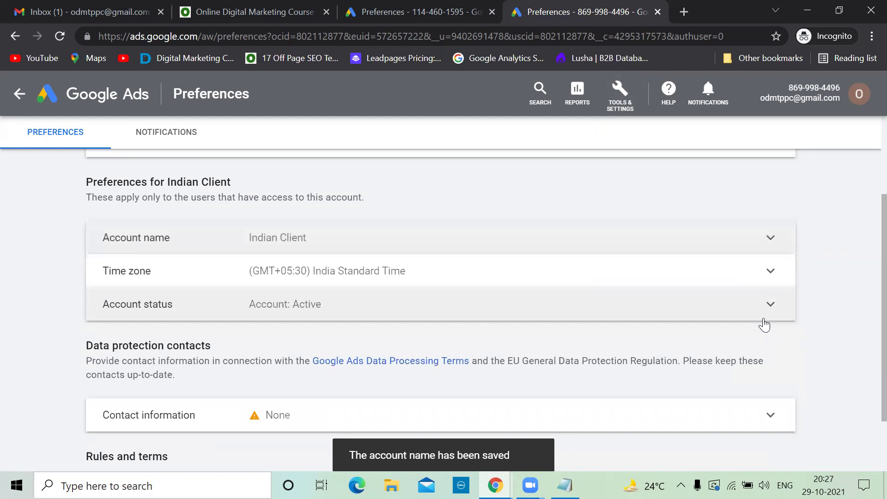
Reload the preferences page and check how both client accounts are named in the account list.
{"action": "left_click", "coordinate": [59, 41]}
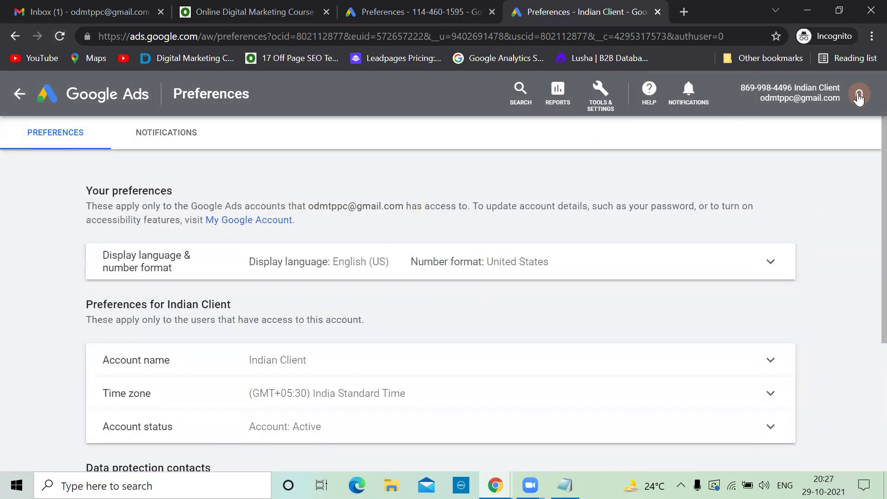
{"action": "left_click", "coordinate": [859, 97]}
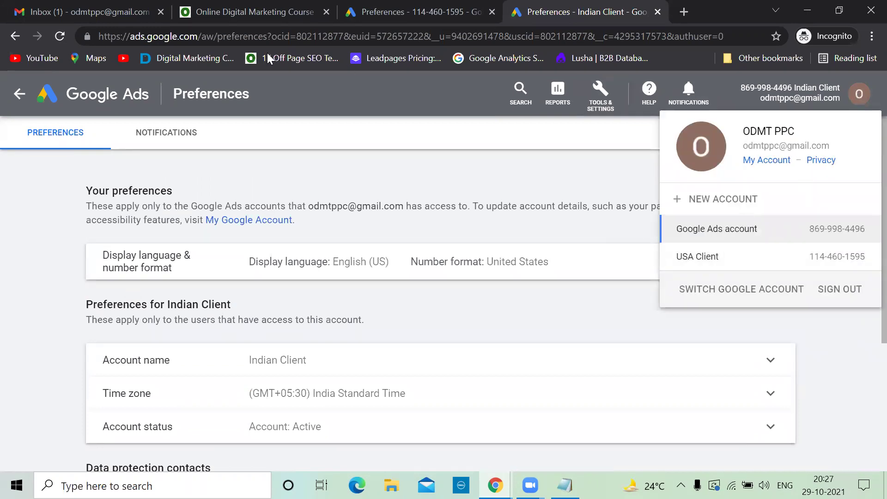
{"action": "left_click", "coordinate": [60, 36]}
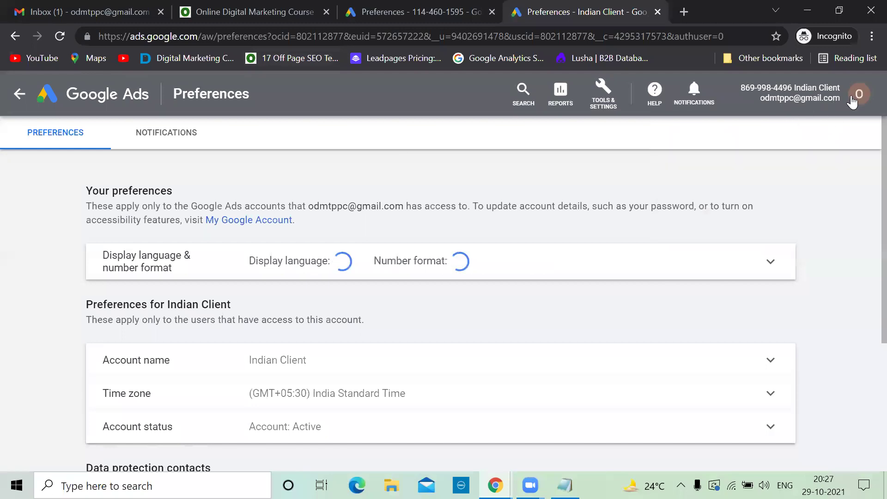
{"action": "left_click", "coordinate": [853, 100]}
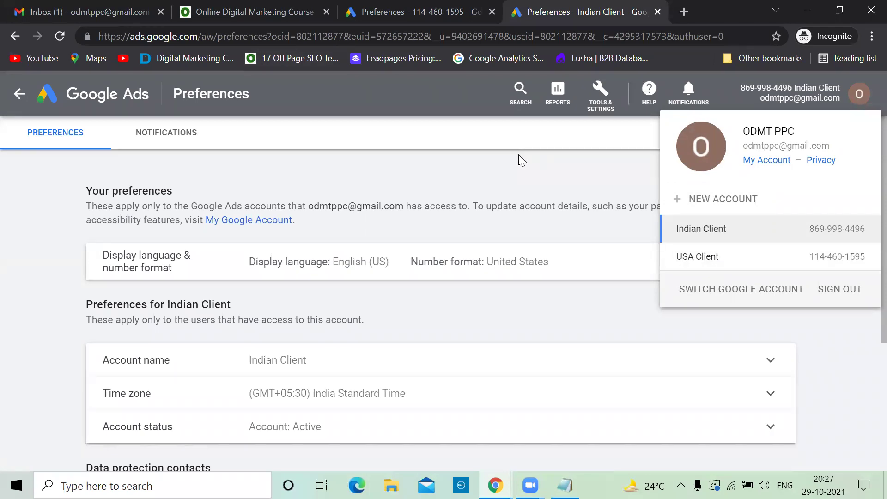
{"action": "left_click", "coordinate": [516, 174]}
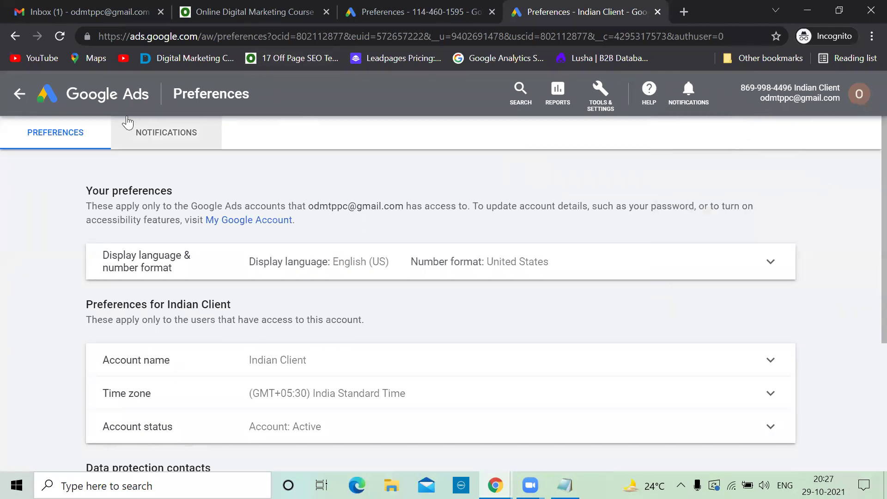
Return to the Indian Client account's overview and review the account list with its new account option.
{"action": "left_click", "coordinate": [111, 107]}
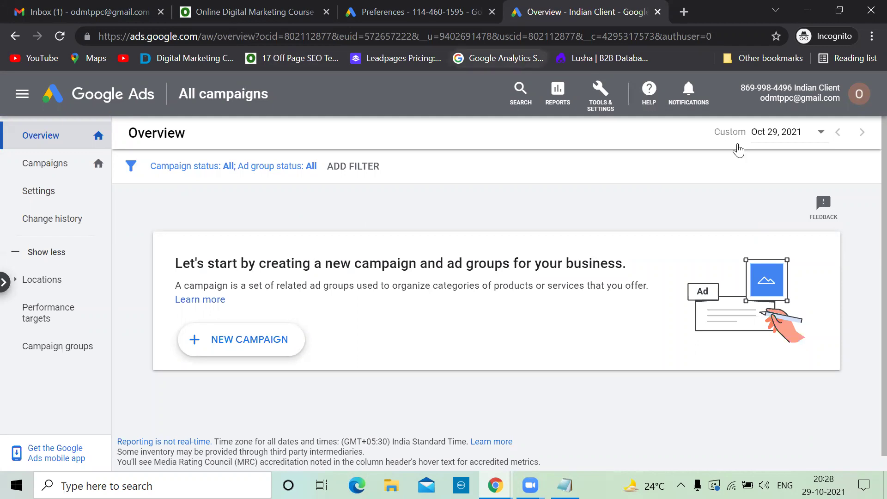
{"action": "left_click", "coordinate": [864, 98]}
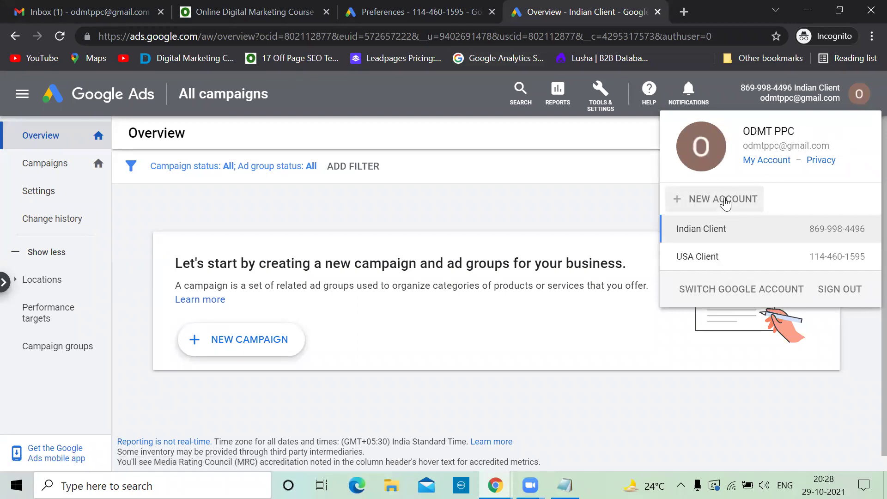
{"action": "left_click", "coordinate": [581, 211]}
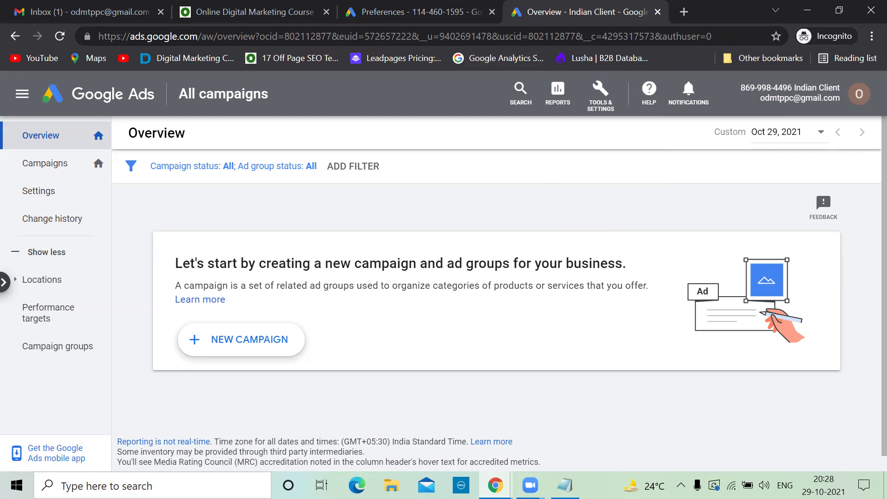
Switch to the Notepad notes and add the line "ODMT ...1,00,000" below the account structure list.
{"action": "key", "text": "alt+Tab"}
{"action": "left_click", "coordinate": [815, 67]}
{"action": "key", "text": "alt+Tab"}
{"action": "left_click", "coordinate": [79, 420]}
{"action": "key", "text": "Return"}
{"action": "key", "text": "Return"}
{"action": "key", "text": "Return"}
{"action": "type", "text": "ODMT ..."}
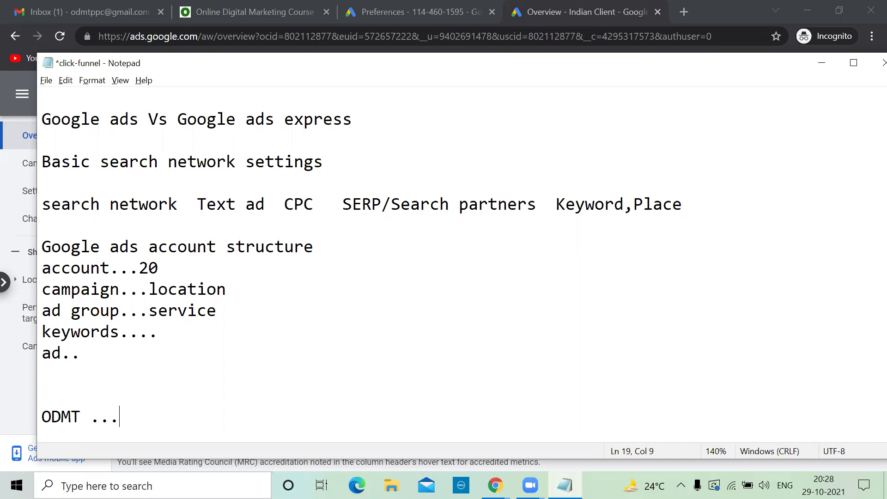
{"action": "type", "text": "1,00,000"}
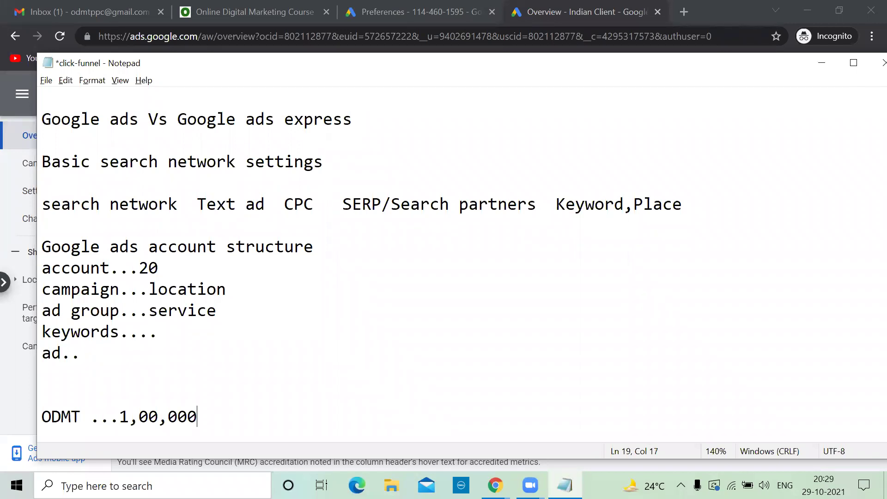
Add the line "SEO Dmarketing Hyd and bnlre" below the ODMT budget line and switch back to Google Ads.
{"action": "key", "text": "Return"}
{"action": "key", "text": "Return"}
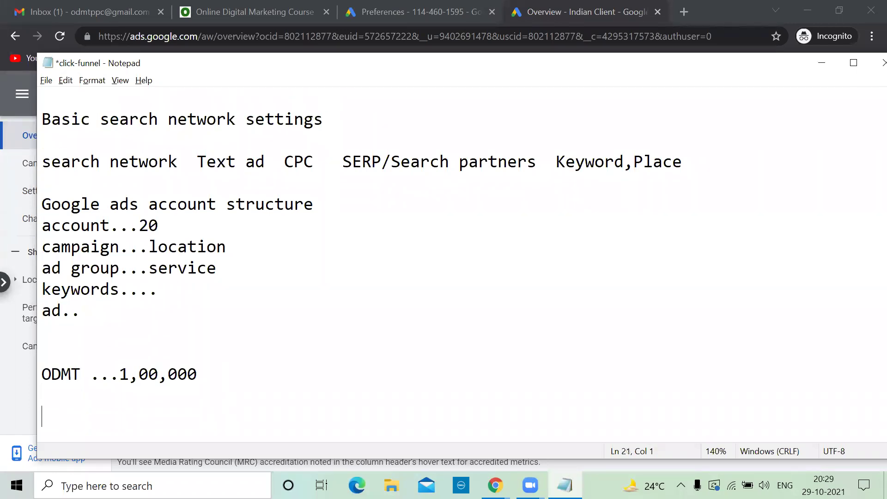
{"action": "type", "text": "SEO  Dmarketing"}
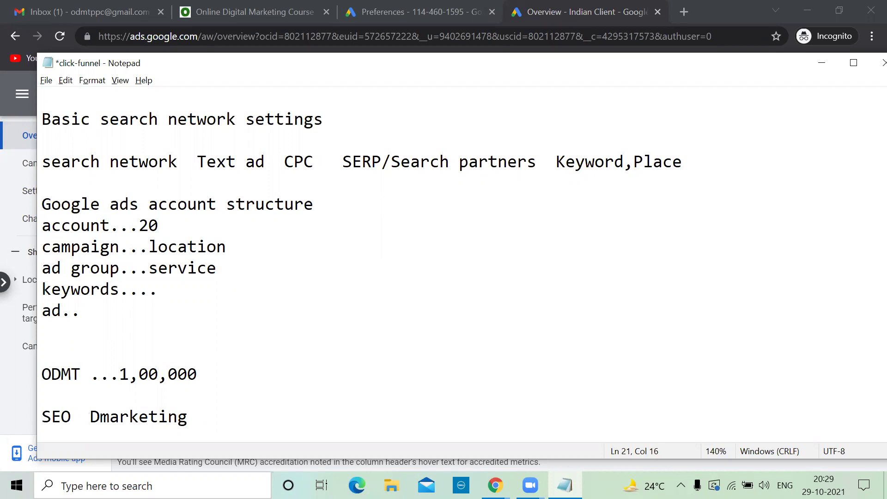
{"action": "type", "text": "Hyd and b"}
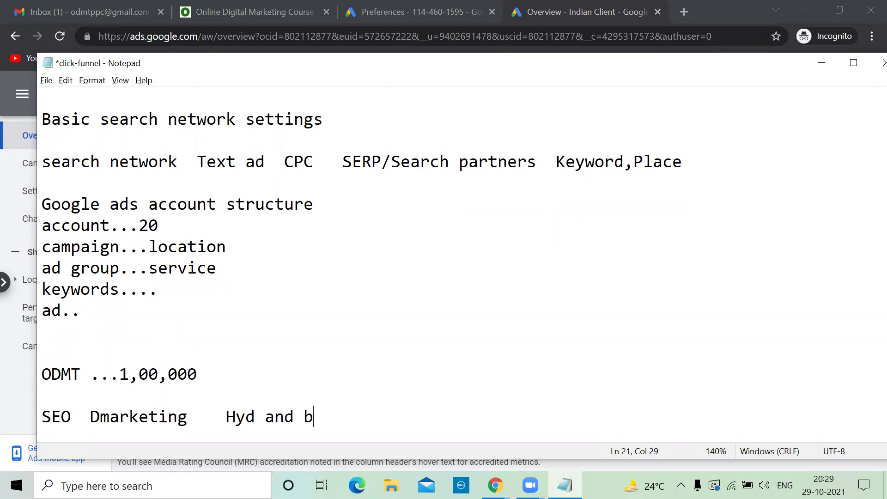
{"action": "type", "text": "nlre"}
{"action": "key", "text": "alt+Tab"}
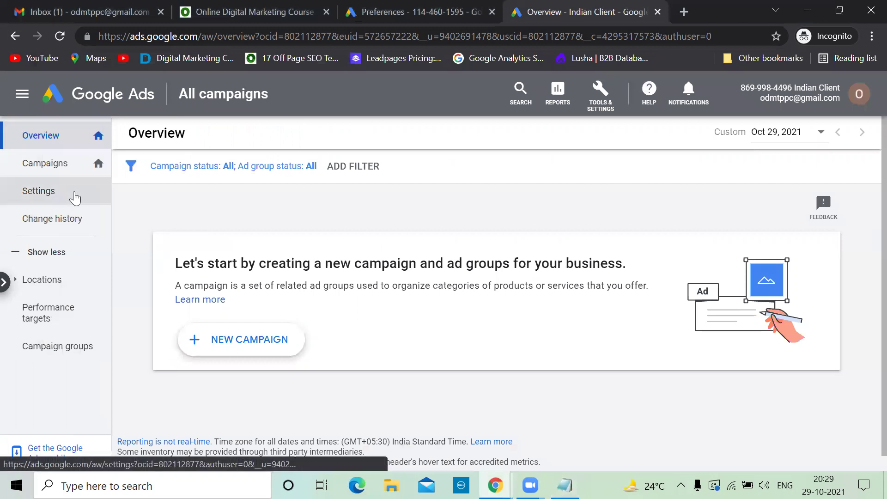
Open Paint and add the text "ODMT Account" near the top centre of the blank canvas.
{"action": "key", "text": "alt+Tab"}
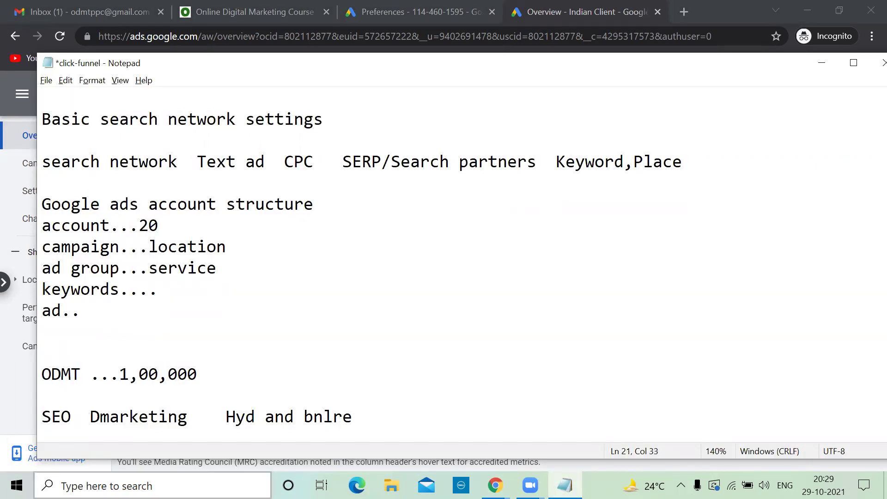
{"action": "left_click", "coordinate": [135, 483]}
{"action": "type", "text": "paint"}
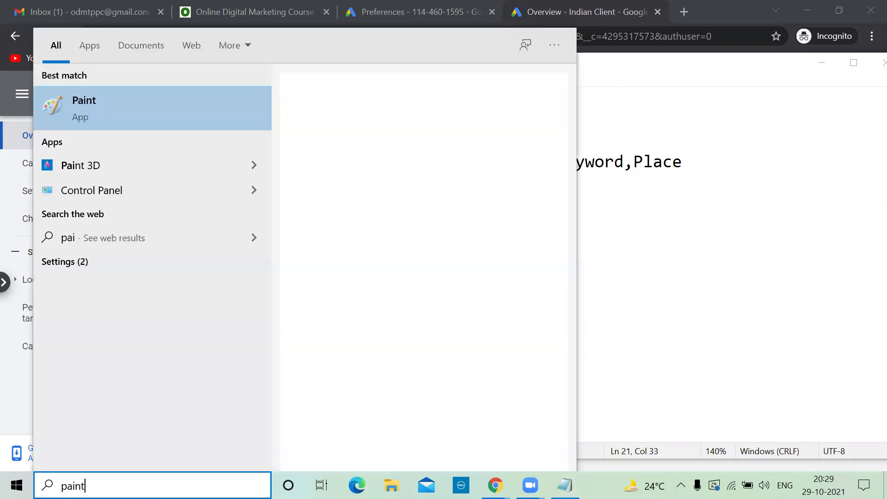
{"action": "key", "text": "Return"}
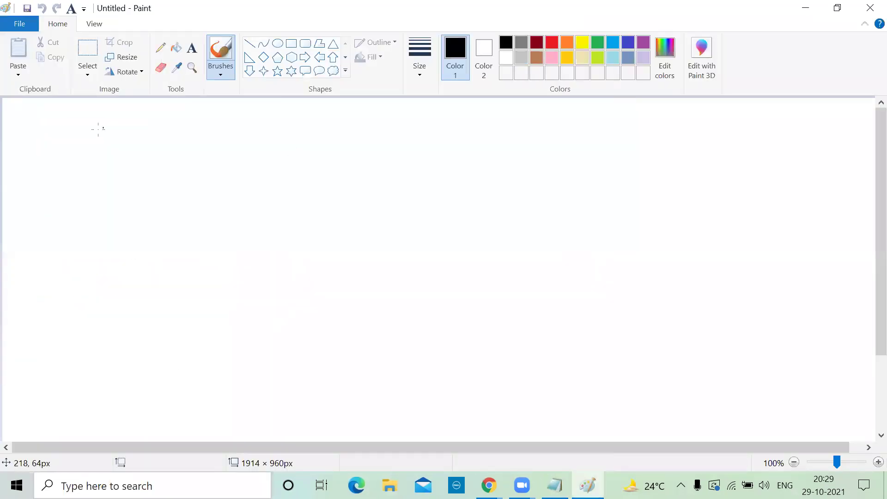
{"action": "left_click", "coordinate": [191, 47]}
{"action": "left_click_drag", "start_coordinate": [353, 116], "coordinate": [534, 150]}
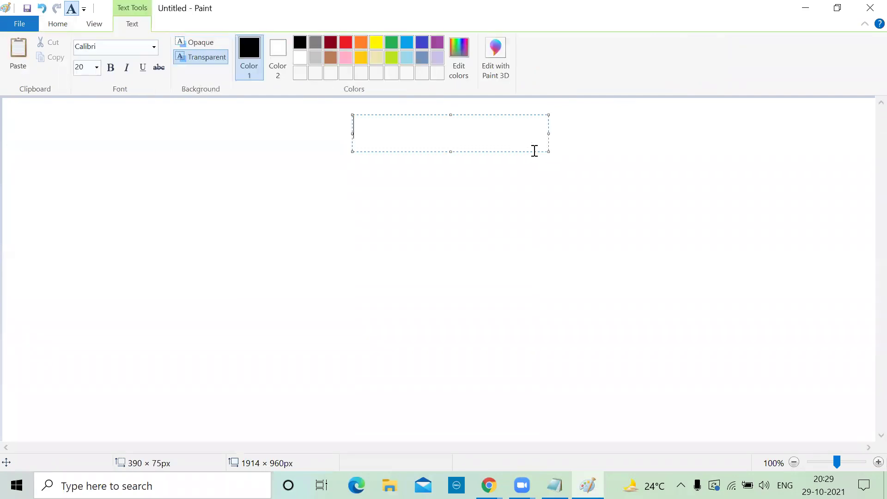
{"action": "type", "text": "ODMT Account"}
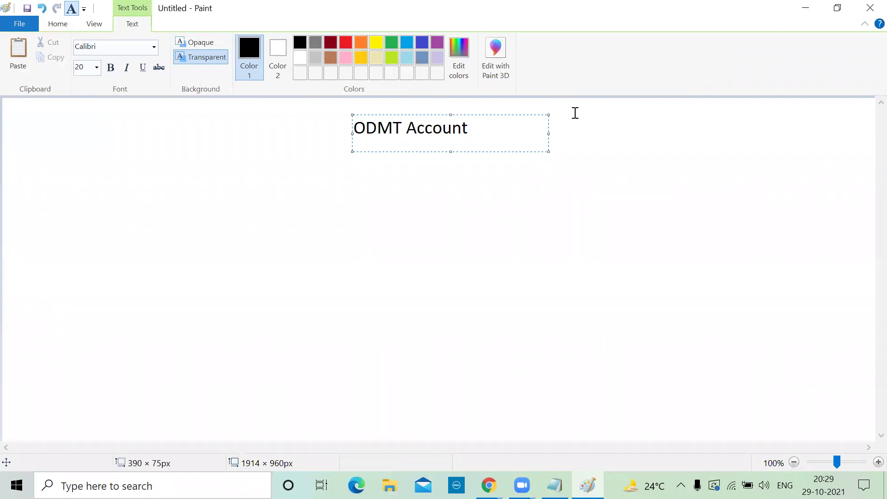
Switch to Google Ads to view the client account list, and return to the Paint drawing.
{"action": "key", "text": "alt+Tab"}
{"action": "key", "text": "alt+Tab"}
{"action": "left_click", "coordinate": [540, 436]}
{"action": "left_click", "coordinate": [855, 95]}
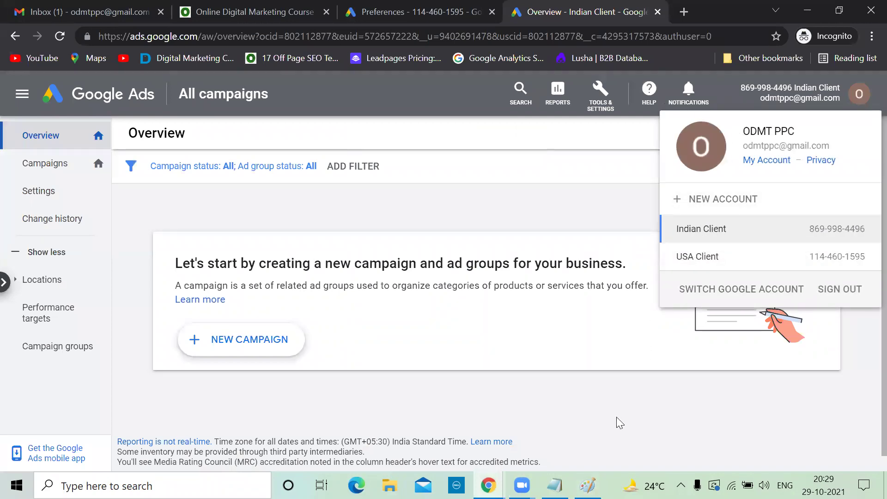
{"action": "left_click", "coordinate": [588, 485]}
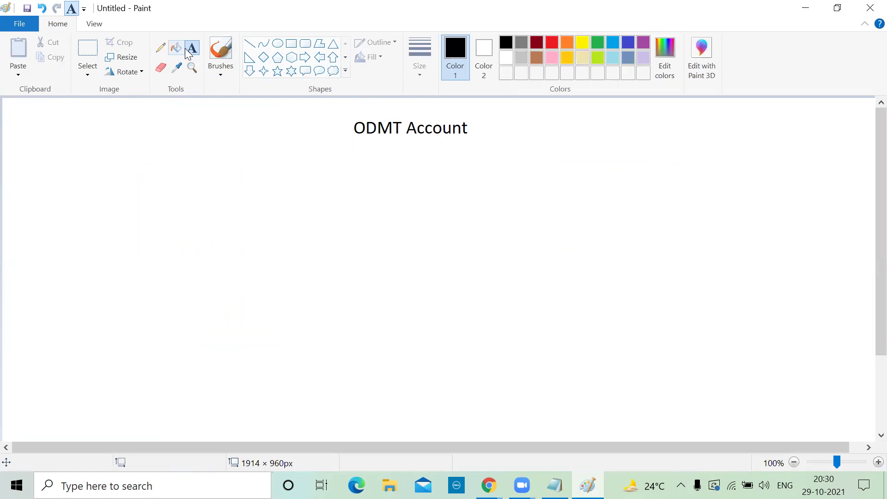
Add the text "Hyderbad" below and to the left of the ODMT Account heading as the first campaign location.
{"action": "left_click_drag", "start_coordinate": [157, 181], "coordinate": [334, 240]}
{"action": "type", "text": "Hyderaabd"}
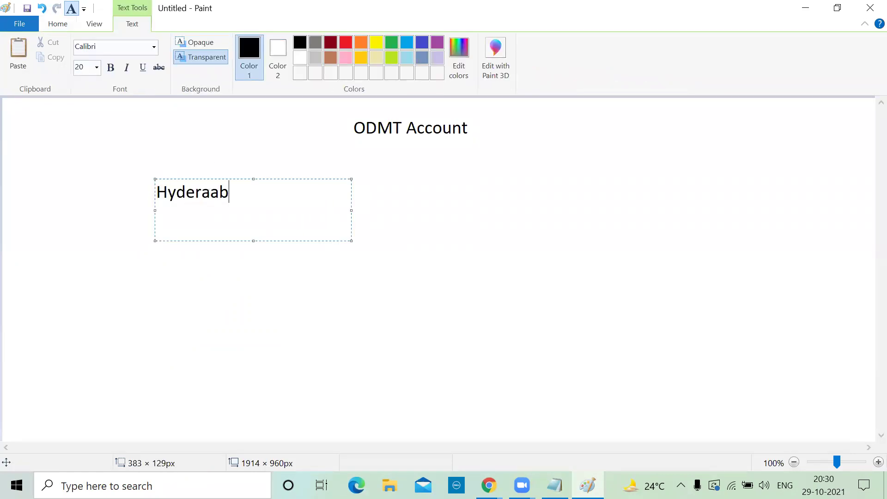
{"action": "key", "text": "BackSpace"}
{"action": "key", "text": "BackSpace"}
{"action": "key", "text": "BackSpace"}
{"action": "key", "text": "BackSpace"}
{"action": "type", "text": "bad"}
Add the text "Bangalore" below and to the right of the ODMT Account heading as the second campaign location.
{"action": "left_click", "coordinate": [509, 168]}
{"action": "left_click_drag", "start_coordinate": [502, 171], "coordinate": [677, 214]}
{"action": "type", "text": "Banga"}
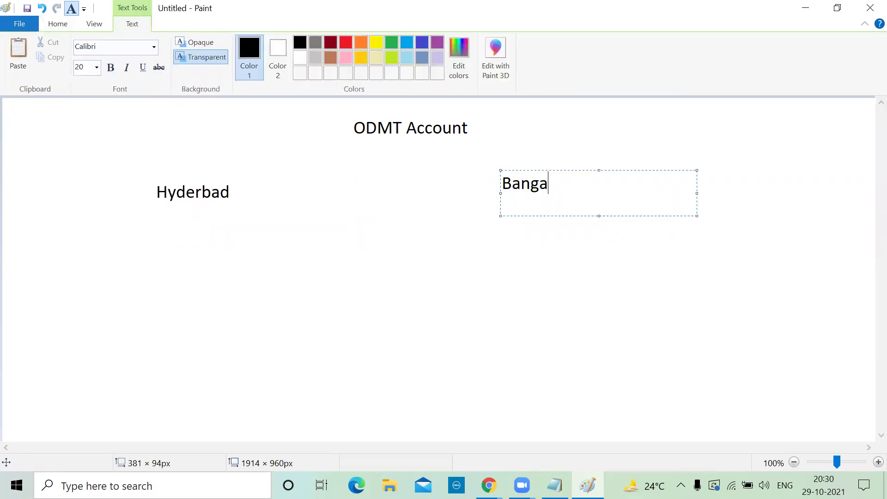
{"action": "type", "text": "lore"}
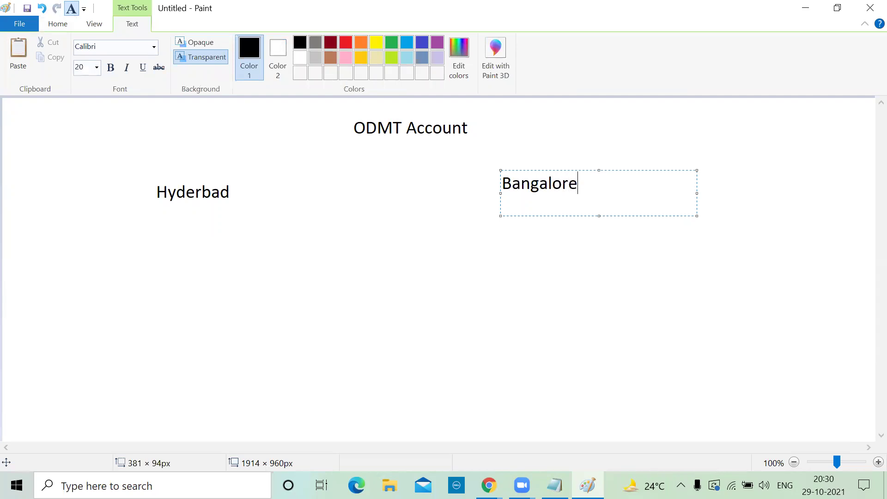
Search Google Images for "google ads account structure" in a new Chrome tab and open the first WordStream diagram.
{"action": "left_click", "coordinate": [808, 7]}
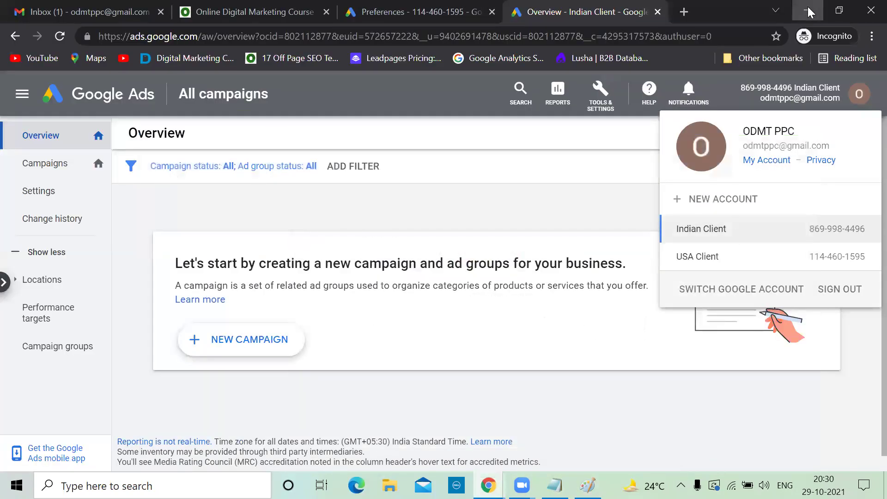
{"action": "left_click", "coordinate": [808, 6]}
{"action": "left_click", "coordinate": [808, 6]}
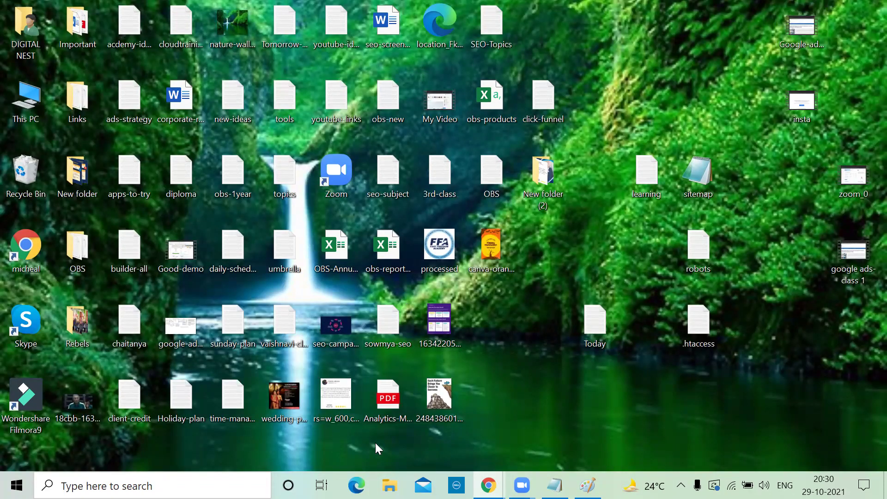
{"action": "left_click", "coordinate": [488, 485]}
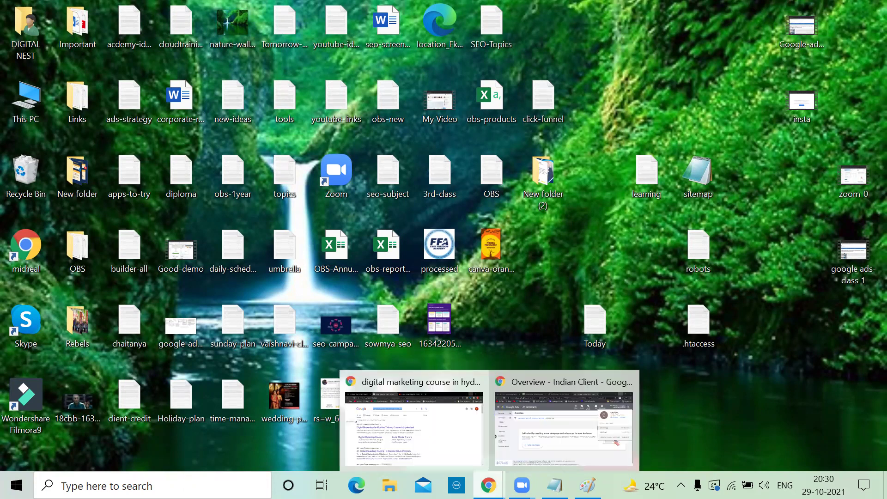
{"action": "left_click", "coordinate": [539, 438]}
{"action": "left_click", "coordinate": [681, 12]}
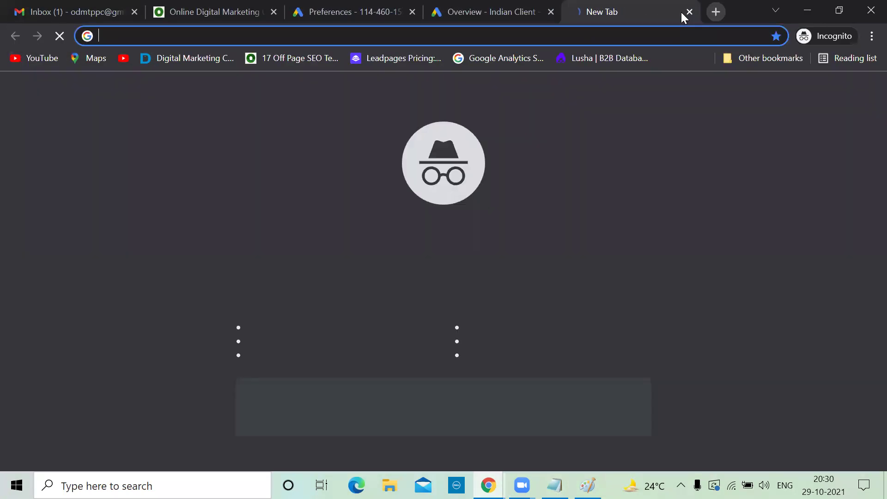
{"action": "type", "text": "google ads"}
{"action": "key", "text": "Return"}
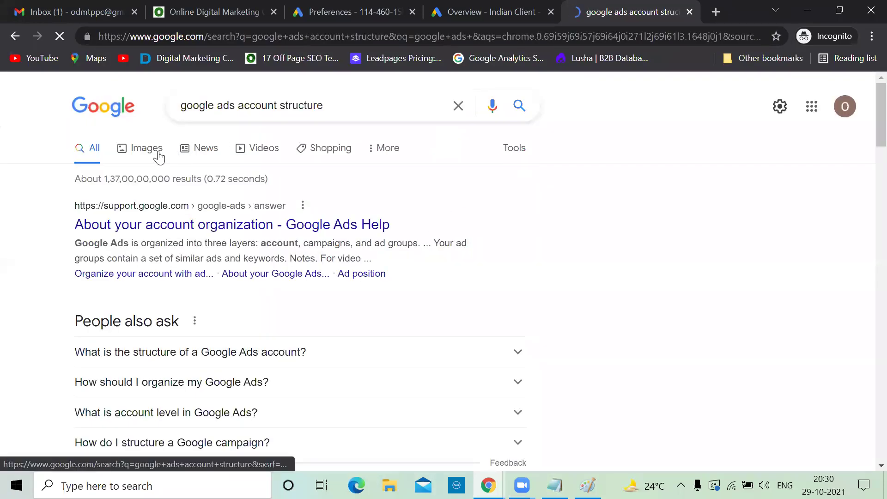
{"action": "left_click", "coordinate": [149, 155]}
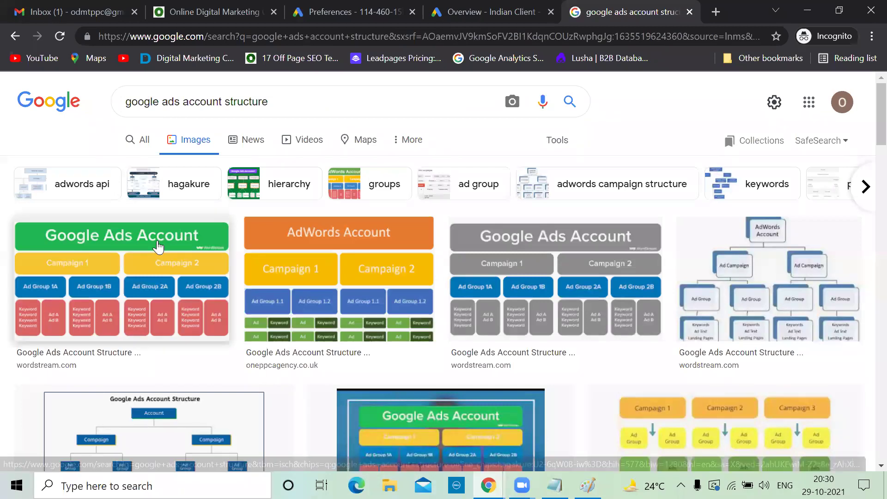
{"action": "left_click", "coordinate": [158, 247]}
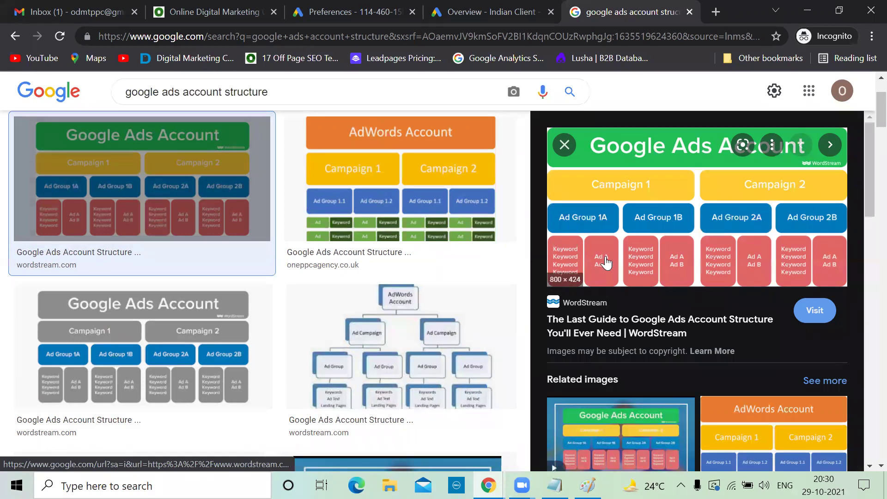
Compare the campaign and ad group levels in the WordStream diagram with the Paint sketch, finishing in Paint.
{"action": "mouse_move", "coordinate": [588, 485]}
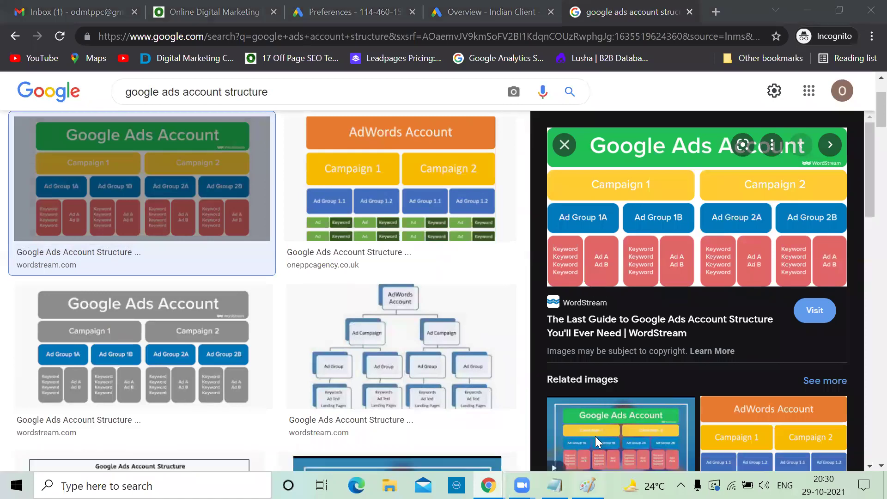
{"action": "left_click", "coordinate": [595, 436]}
{"action": "key", "text": "alt+Tab"}
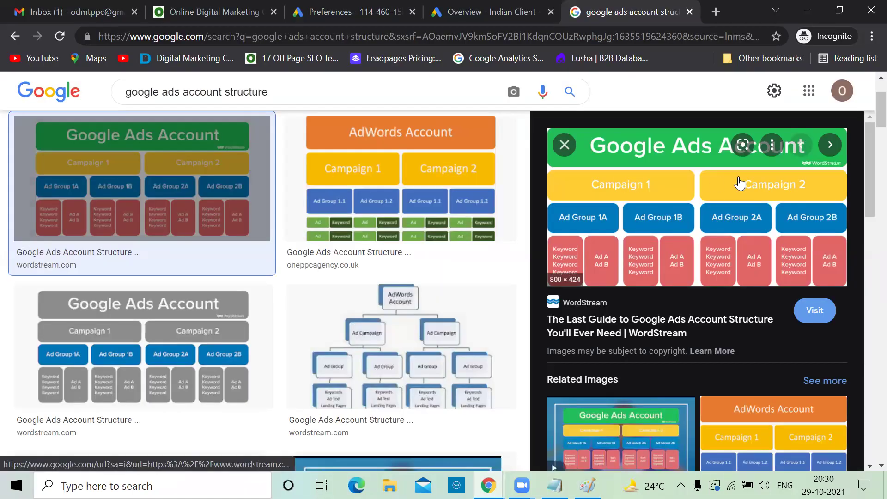
{"action": "key", "text": "alt+Tab"}
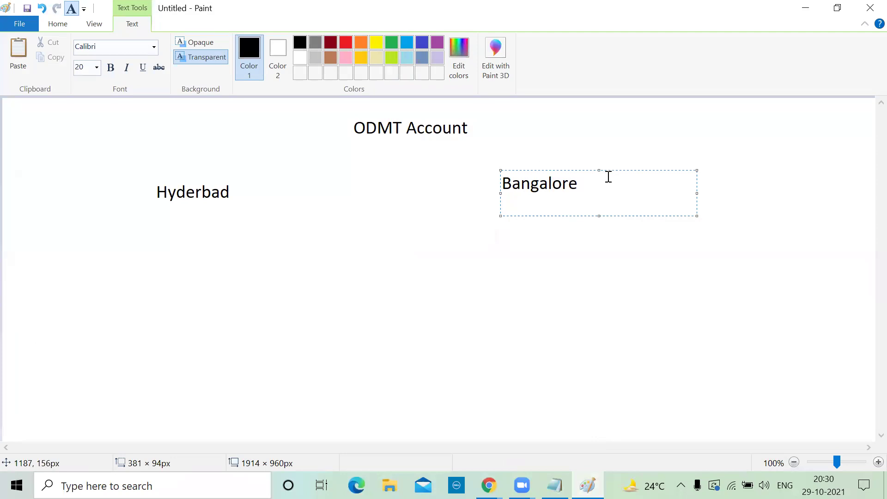
{"action": "left_click", "coordinate": [608, 150]}
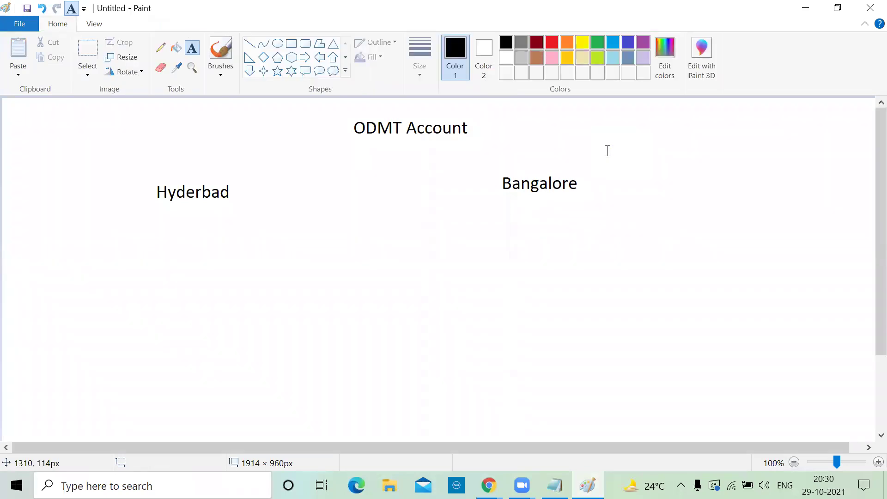
{"action": "key", "text": "alt+Tab"}
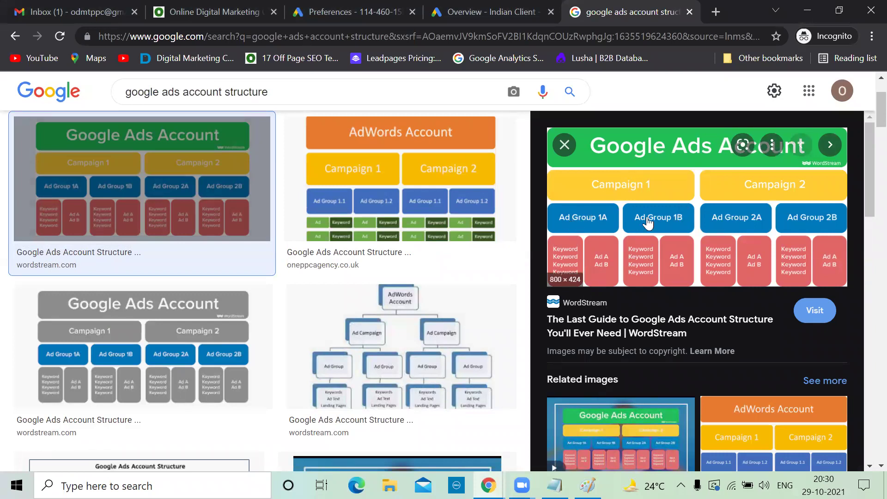
{"action": "key", "text": "alt+Tab"}
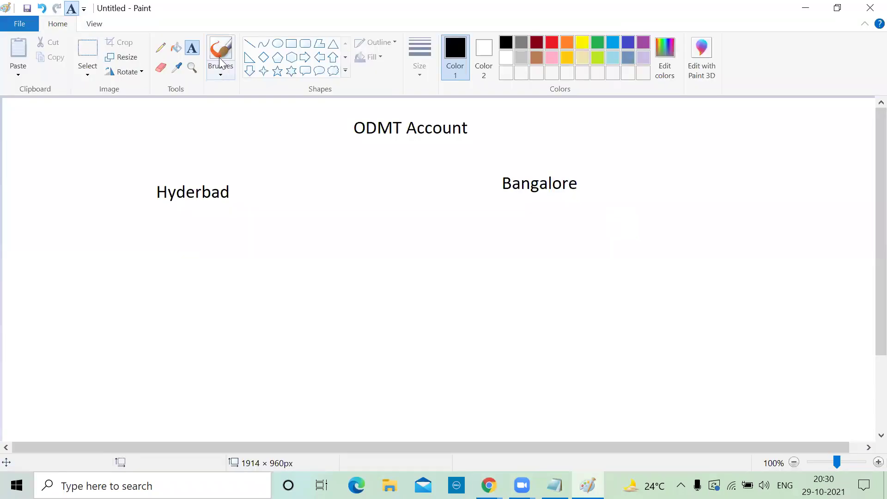
Add the texts "SEO" and "Google ds" side by side below Hyderbad as its ad groups.
{"action": "left_click", "coordinate": [192, 51]}
{"action": "left_click_drag", "start_coordinate": [39, 256], "coordinate": [283, 297]}
{"action": "left_click_drag", "start_coordinate": [205, 297], "coordinate": [137, 291]}
{"action": "type", "text": "SEO"}
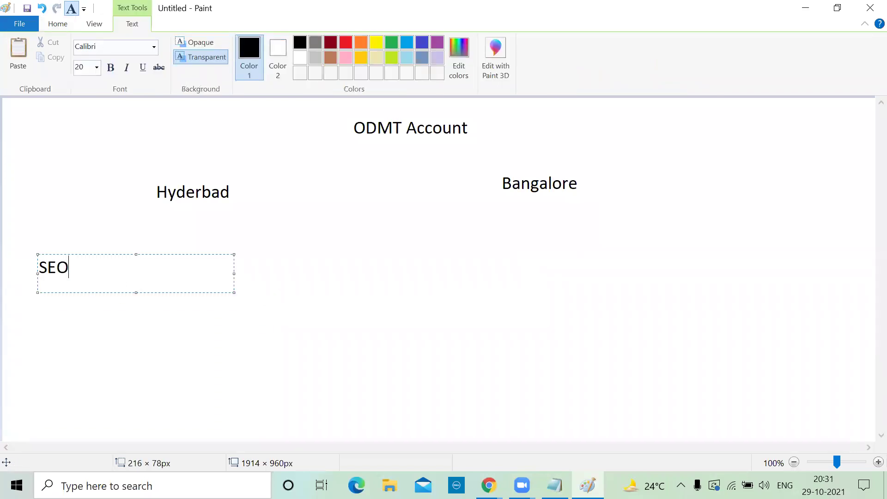
{"action": "left_click", "coordinate": [176, 242]}
{"action": "left_click_drag", "start_coordinate": [176, 242], "coordinate": [330, 279]}
{"action": "type", "text": "Google ds"}
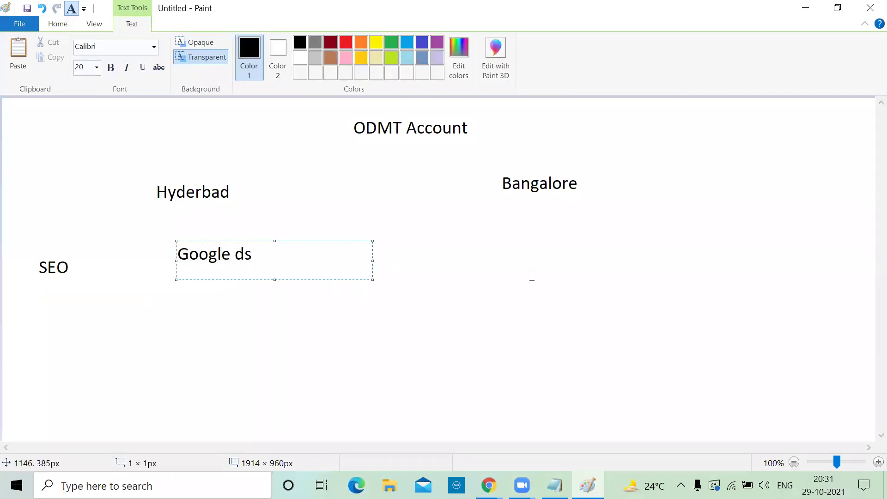
Add the texts "SEO" and "Google ds" side by side below Bangalore as its ad groups.
{"action": "left_click", "coordinate": [387, 231]}
{"action": "left_click_drag", "start_coordinate": [388, 231], "coordinate": [514, 262]}
{"action": "type", "text": "SEO"}
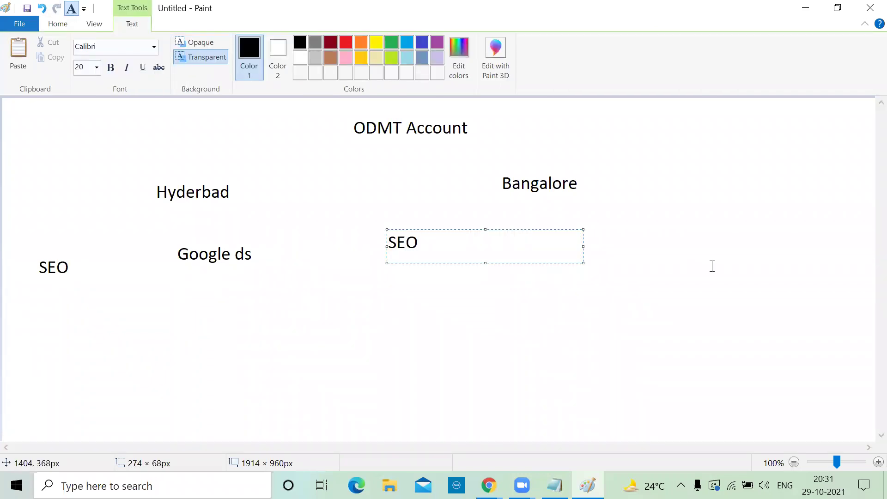
{"action": "left_click", "coordinate": [576, 238]}
{"action": "left_click_drag", "start_coordinate": [568, 222], "coordinate": [735, 258]}
{"action": "type", "text": "Google ds"}
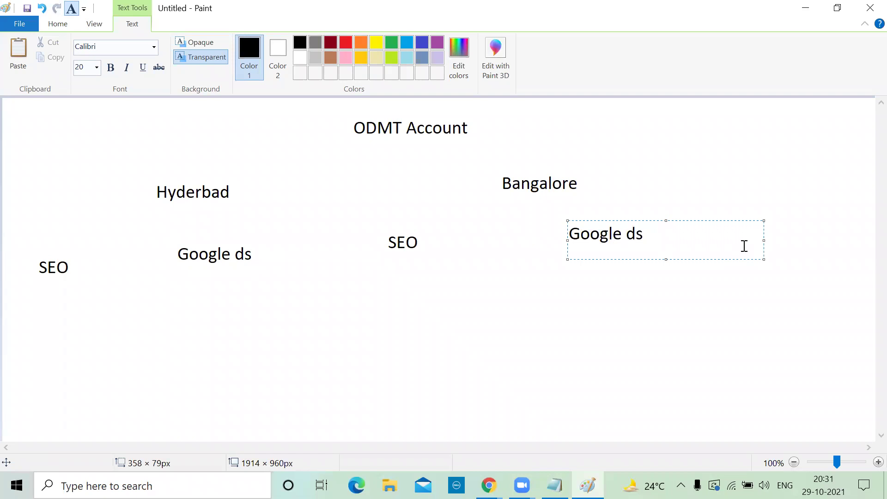
{"action": "left_click", "coordinate": [800, 166]}
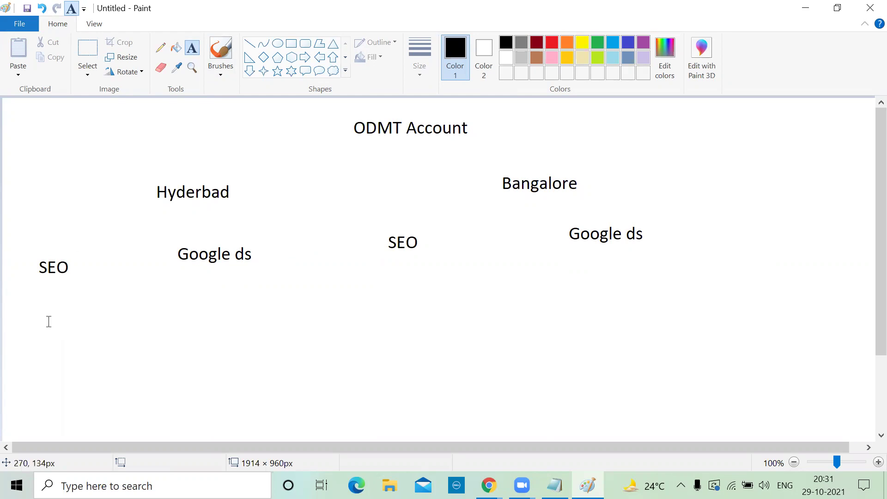
Add the keyword lines "SEO course in Hyderabad" and "SEO classes in Hyderabad" below the SEO label under Hyderbad.
{"action": "left_click_drag", "start_coordinate": [14, 303], "coordinate": [130, 402]}
{"action": "type", "text": "SEO course in Hyderabad"}
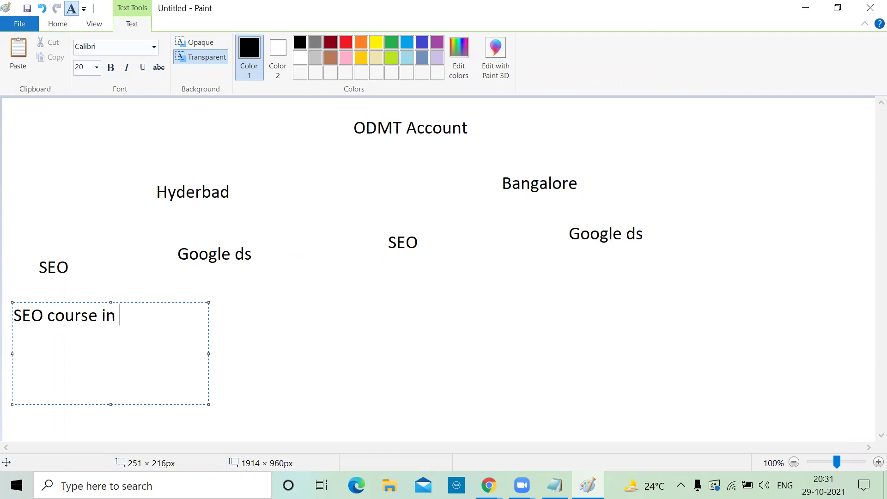
{"action": "key", "text": "Return"}
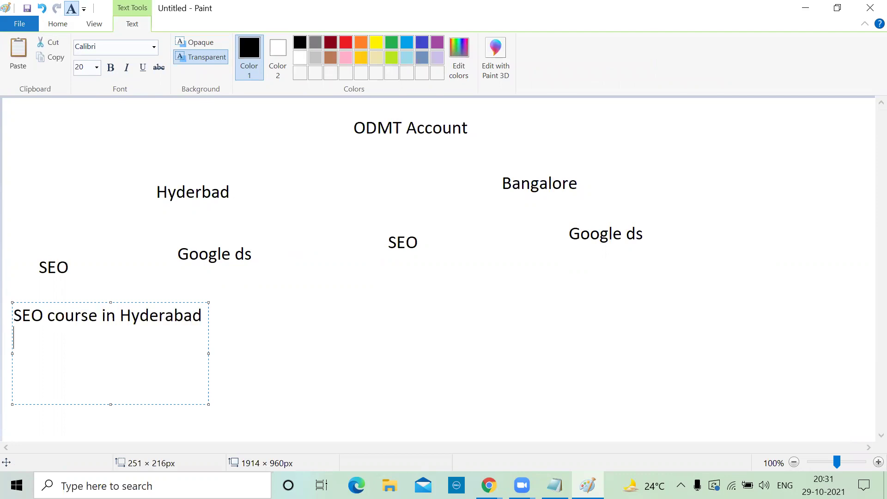
{"action": "type", "text": "SEO classes in Hyderabad"}
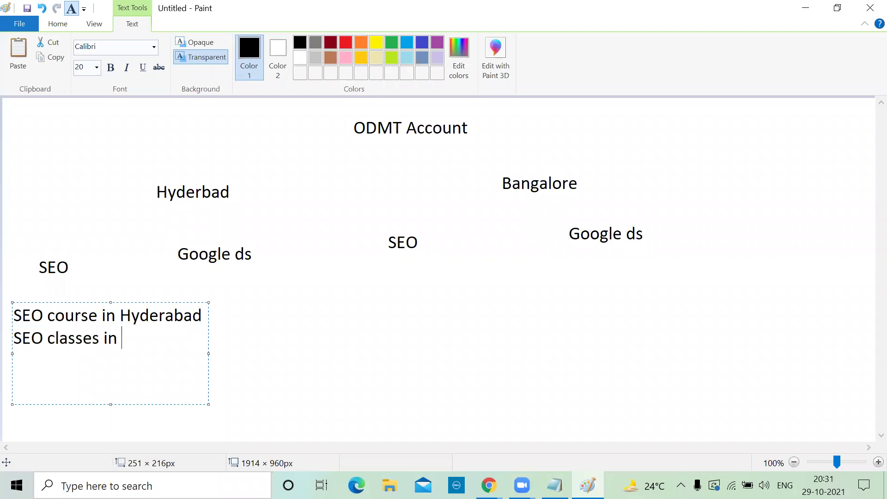
{"action": "left_click", "coordinate": [318, 332]}
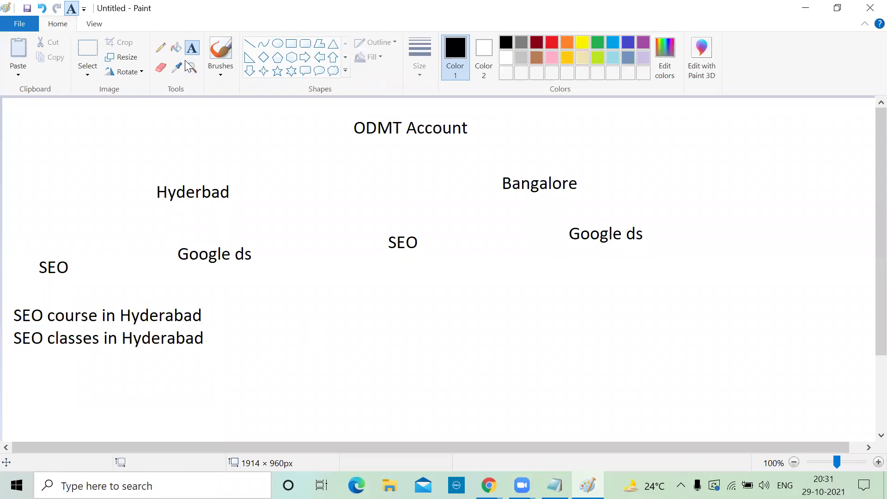
Delete the "Google ds" labels under both Hyderbad and Bangalore.
{"action": "left_click", "coordinate": [87, 48]}
{"action": "left_click_drag", "start_coordinate": [165, 232], "coordinate": [268, 267]}
{"action": "key", "text": "Delete"}
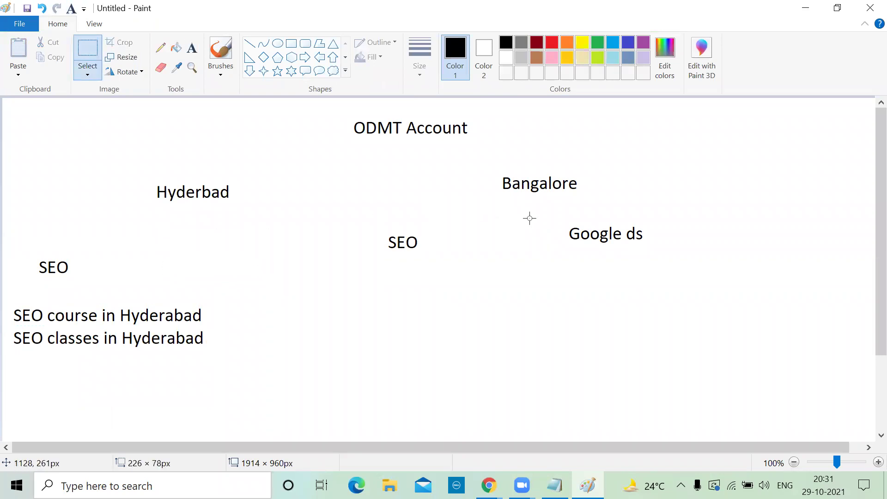
{"action": "left_click_drag", "start_coordinate": [559, 213], "coordinate": [669, 258]}
{"action": "key", "text": "Delete"}
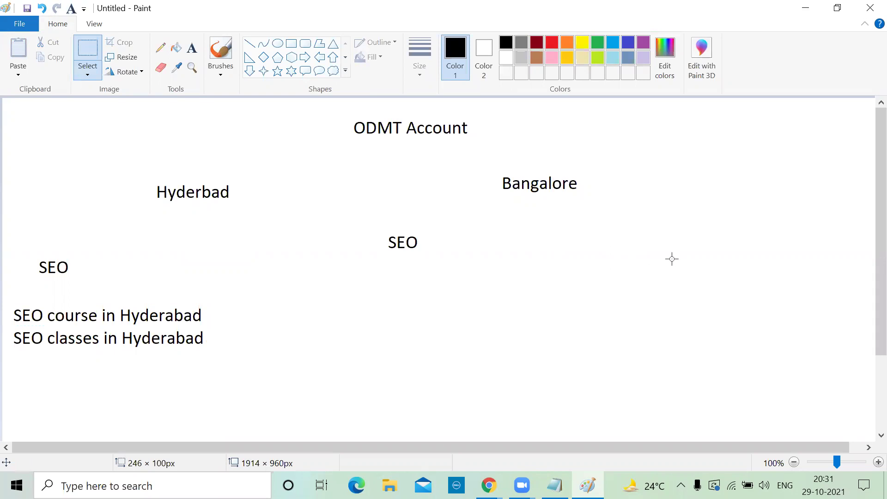
Add the text "Dmarkeitng" beside the SEO label under Hyderbad as the second ad group.
{"action": "left_click", "coordinate": [192, 48]}
{"action": "left_click_drag", "start_coordinate": [158, 248], "coordinate": [269, 280]}
{"action": "type", "text": "Dmarkeitng"}
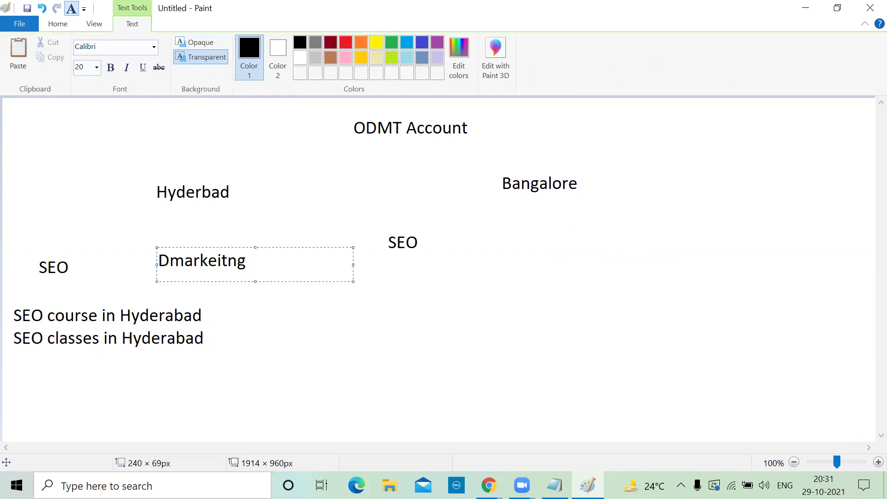
Copy the "Dmarkeitng" text and place the copy beside the SEO label under Bangalore as its second ad group.
{"action": "key", "text": "ctrl+a"}
{"action": "key", "text": "ctrl+c"}
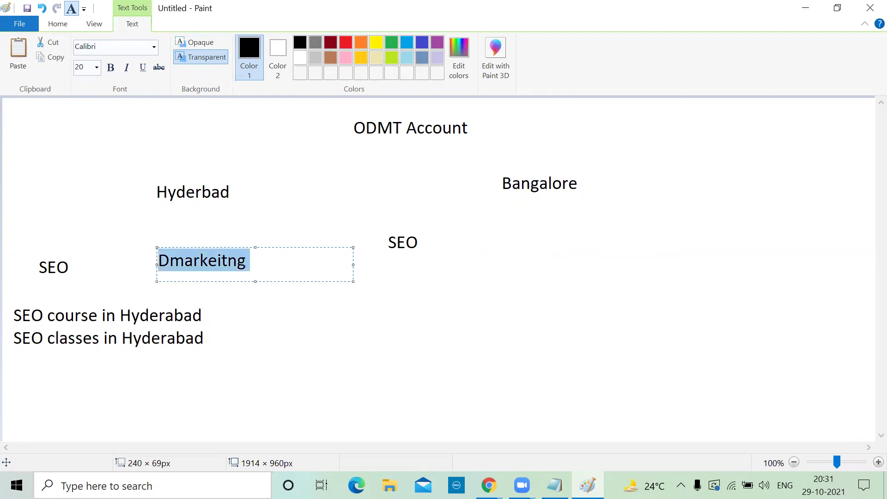
{"action": "left_click", "coordinate": [540, 255]}
{"action": "left_click_drag", "start_coordinate": [527, 233], "coordinate": [649, 262]}
{"action": "key", "text": "ctrl+v"}
{"action": "left_click", "coordinate": [758, 224]}
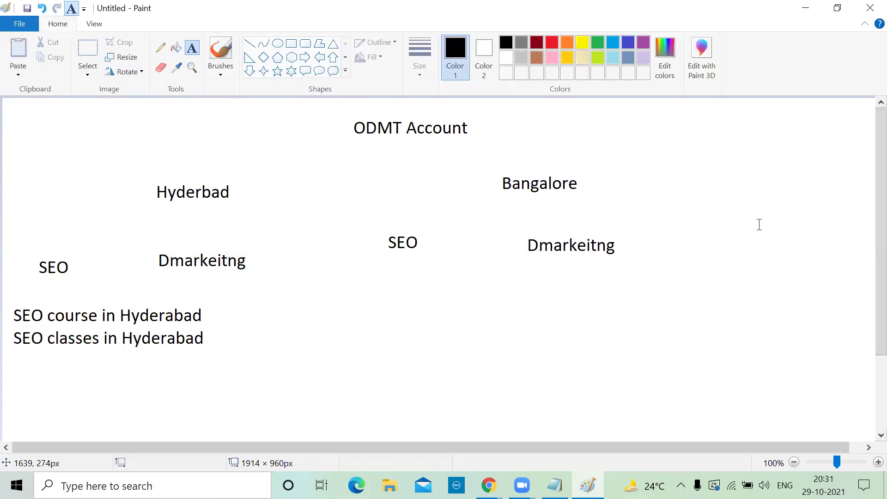
Add the keyword line "digital markeitng course in hyderabad" beside the SEO keywords, widening its text box so the phrase fits on one line.
{"action": "left_click_drag", "start_coordinate": [260, 306], "coordinate": [420, 364]}
{"action": "type", "text": "digital markeitng co"}
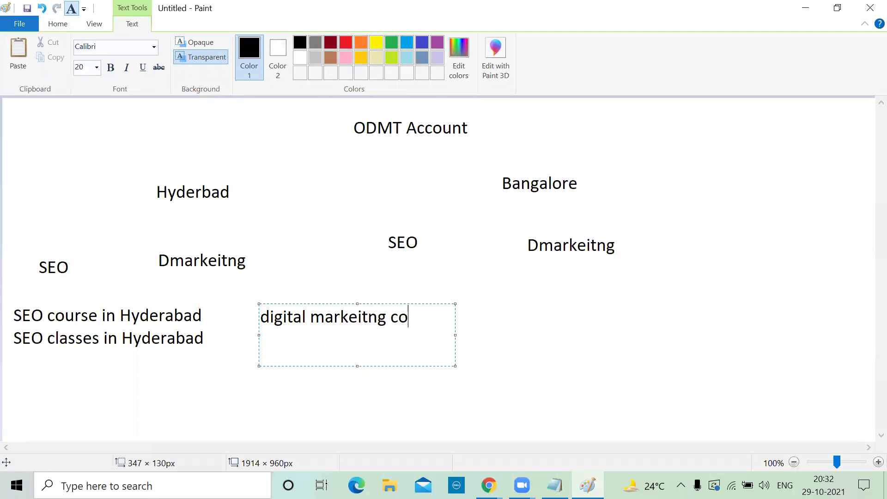
{"action": "type", "text": "urse in hyd"}
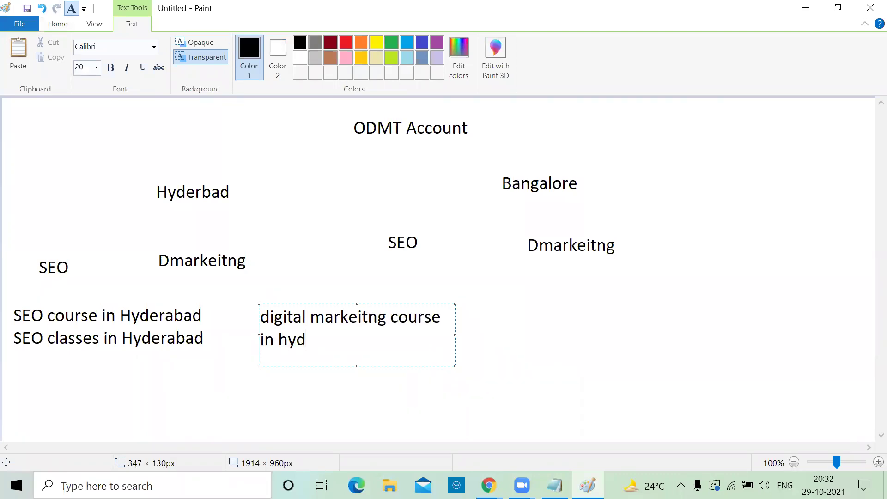
{"action": "type", "text": "erabad"}
{"action": "left_click_drag", "start_coordinate": [455, 336], "coordinate": [567, 332]}
{"action": "key", "text": "Return"}
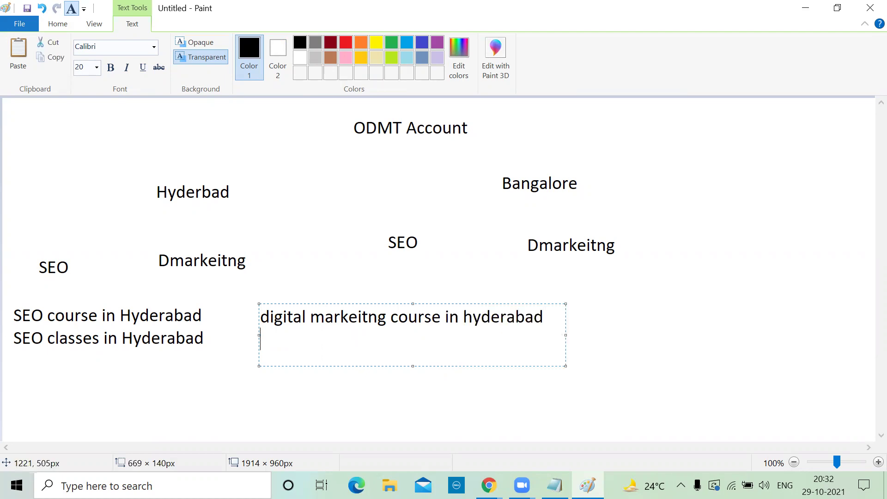
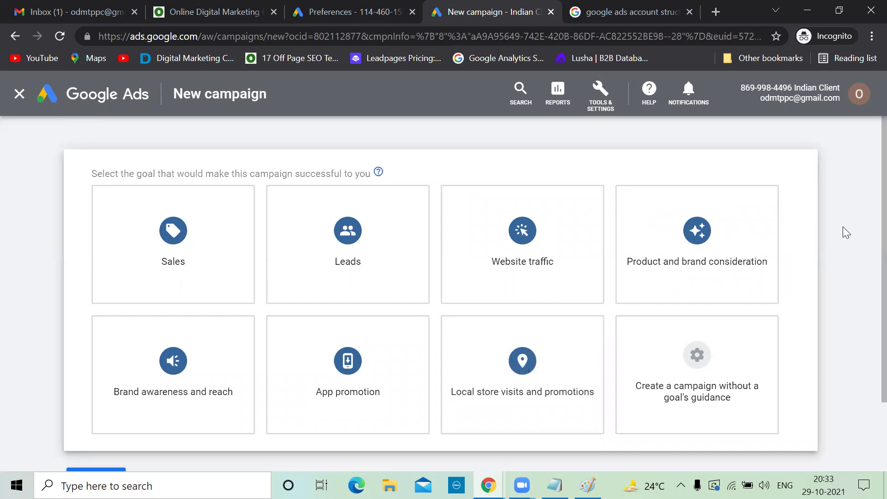
Examine the available goals for the new campaign and their descriptions, from Sales through Local store visits and promotions.
{"action": "scroll", "coordinate": [843, 228], "scroll_direction": "down", "scroll_amount": 1}
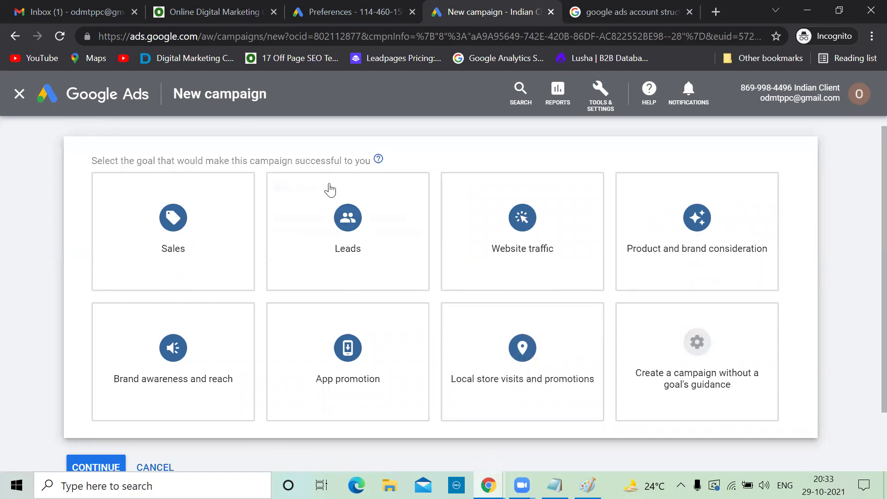
{"action": "mouse_move", "coordinate": [329, 186]}
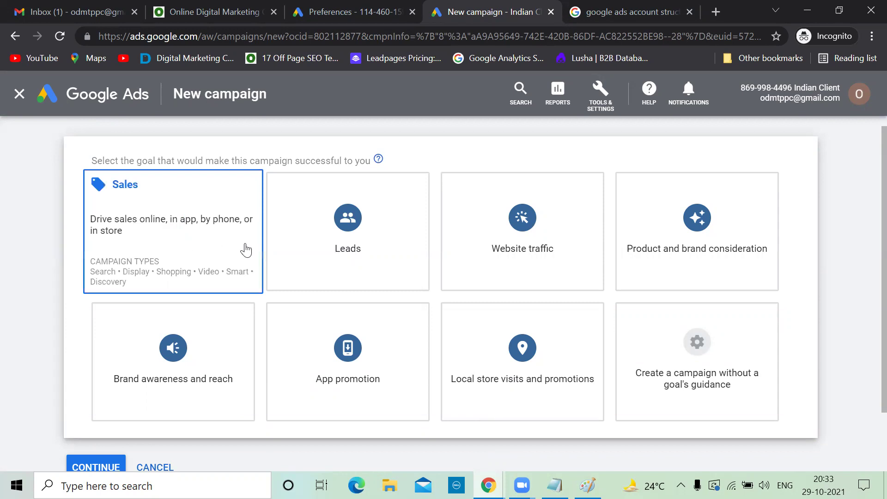
{"action": "mouse_move", "coordinate": [335, 253]}
{"action": "mouse_move", "coordinate": [487, 249]}
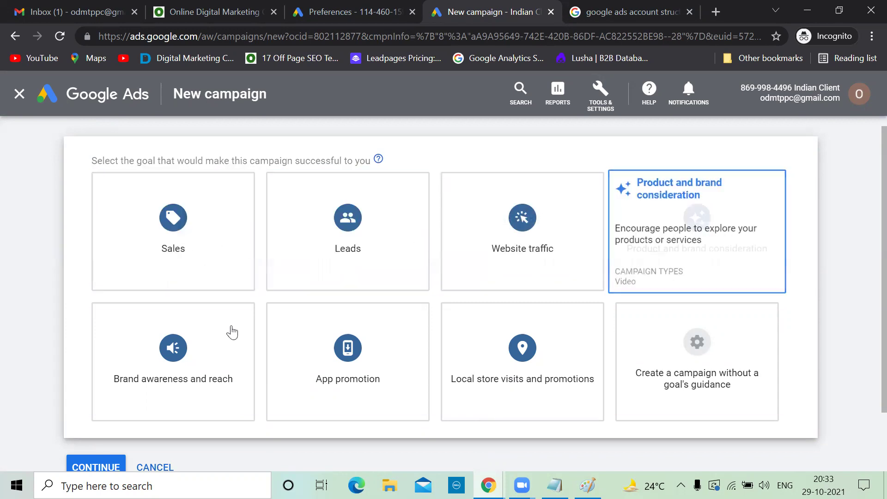
{"action": "mouse_move", "coordinate": [173, 361]}
{"action": "mouse_move", "coordinate": [362, 347]}
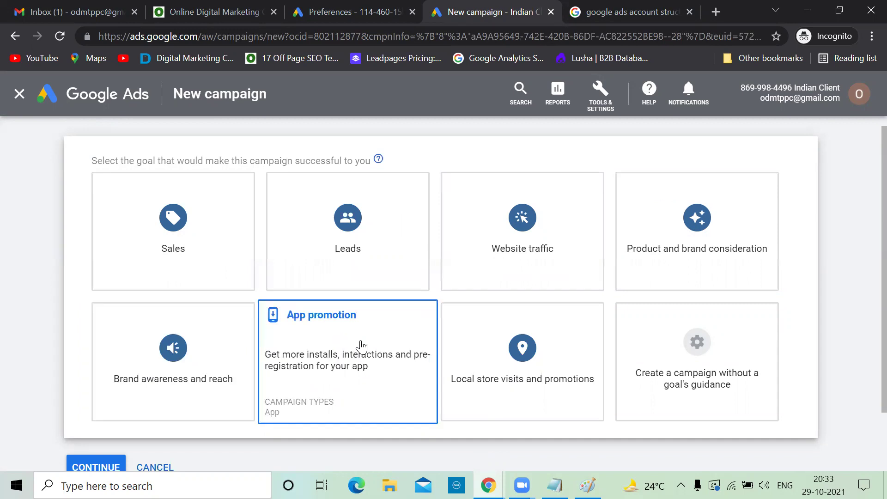
{"action": "mouse_move", "coordinate": [504, 344]}
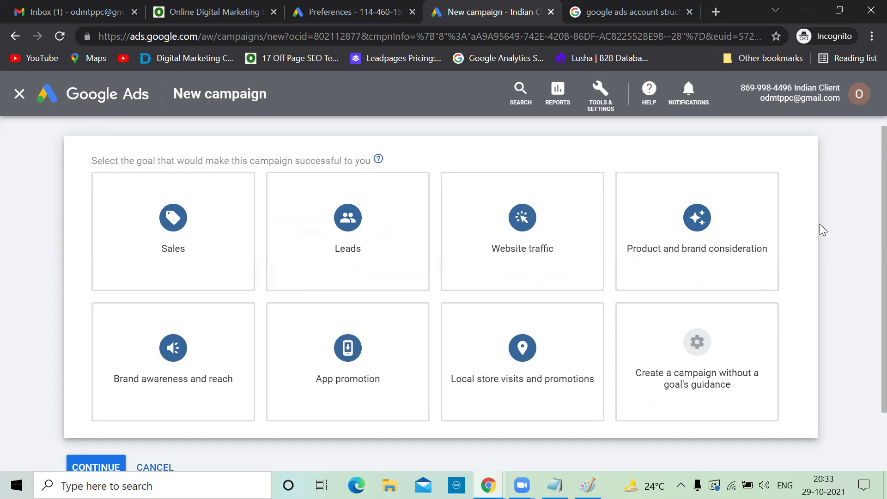
Choose to create the campaign without a goal's guidance and select Search as the campaign type.
{"action": "mouse_move", "coordinate": [689, 348]}
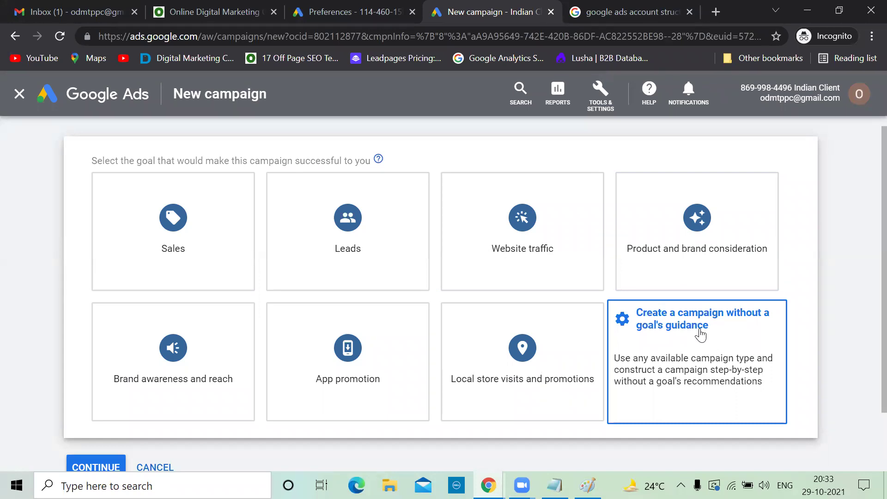
{"action": "left_click", "coordinate": [696, 334]}
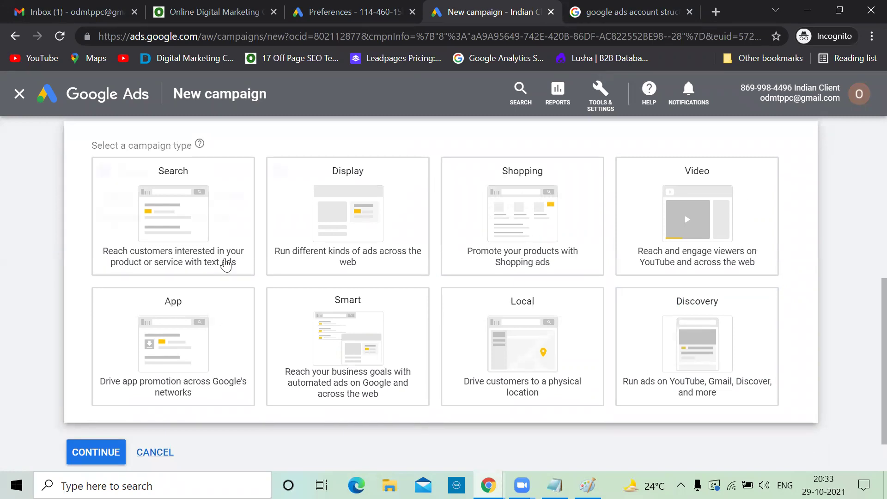
{"action": "left_click", "coordinate": [366, 234]}
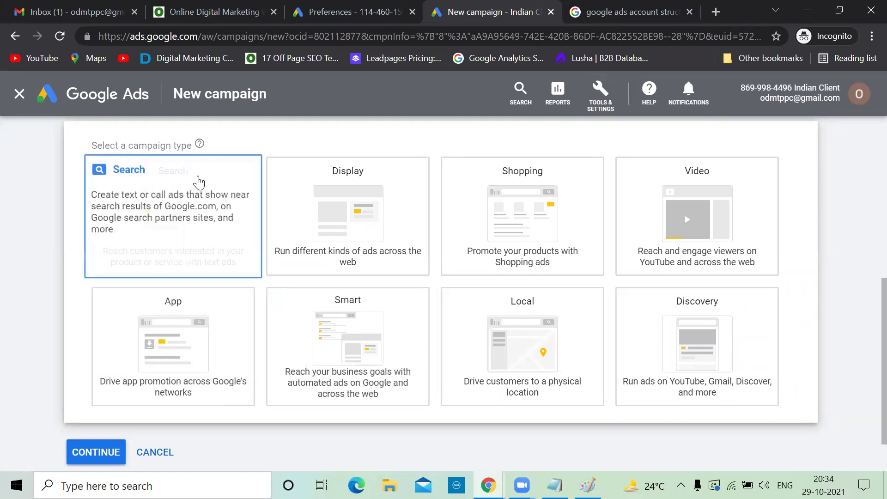
{"action": "left_click", "coordinate": [171, 213]}
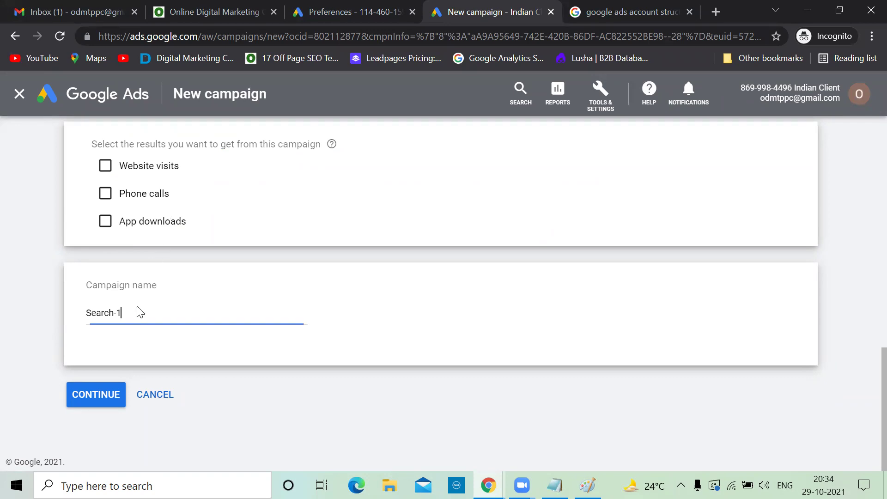
Name the search campaign "Hyderabad-GDMT Campaign" and continue to its budget and bidding settings.
{"action": "key", "text": "ctrl+a"}
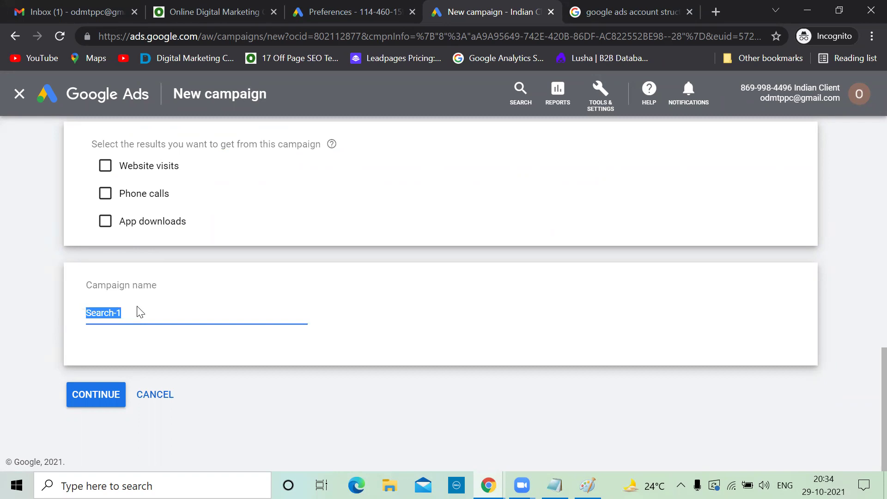
{"action": "key", "text": "alt+Tab"}
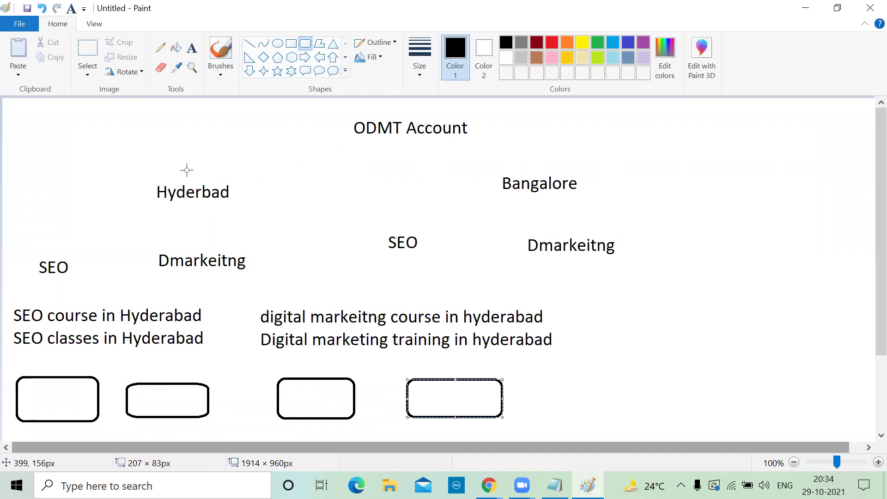
{"action": "key", "text": "alt+Tab"}
{"action": "type", "text": "Hyderabad"}
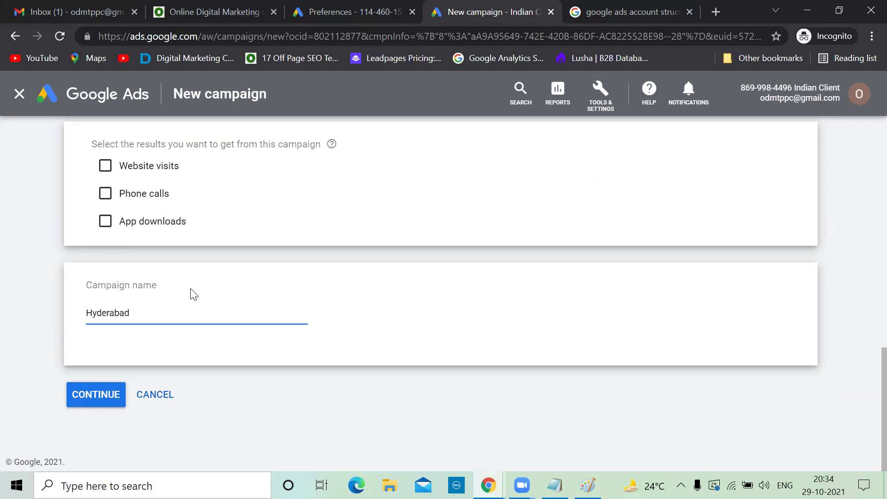
{"action": "key", "text": "alt"}
{"action": "key", "text": "Escape"}
{"action": "type", "text": "-G"}
{"action": "type", "text": "DMT Campa"}
{"action": "type", "text": "ign"}
{"action": "left_click", "coordinate": [104, 394]}
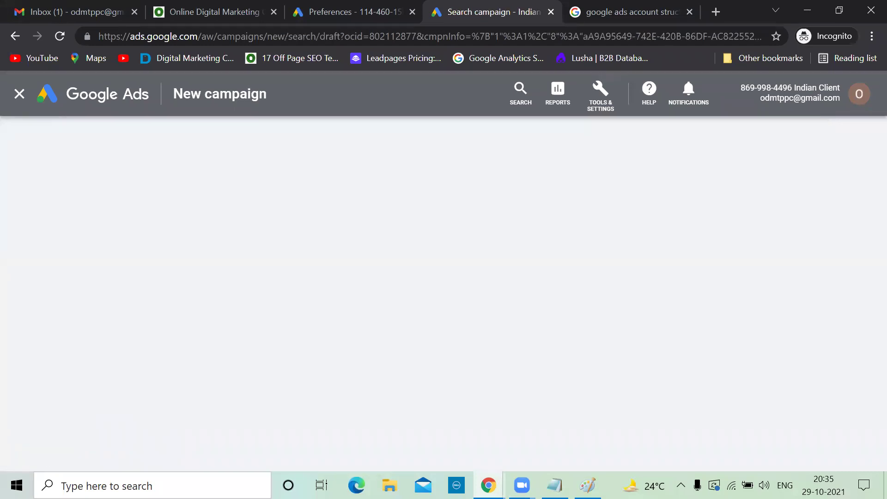
Review the Google Ads account structure notes in Notepad and return to the new campaign draft.
{"action": "key", "text": "alt+Tab"}
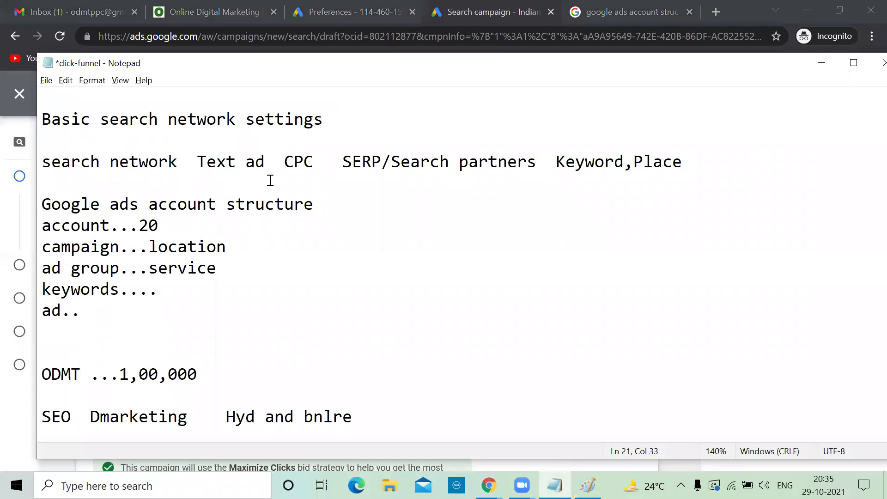
{"action": "left_click", "coordinate": [822, 63]}
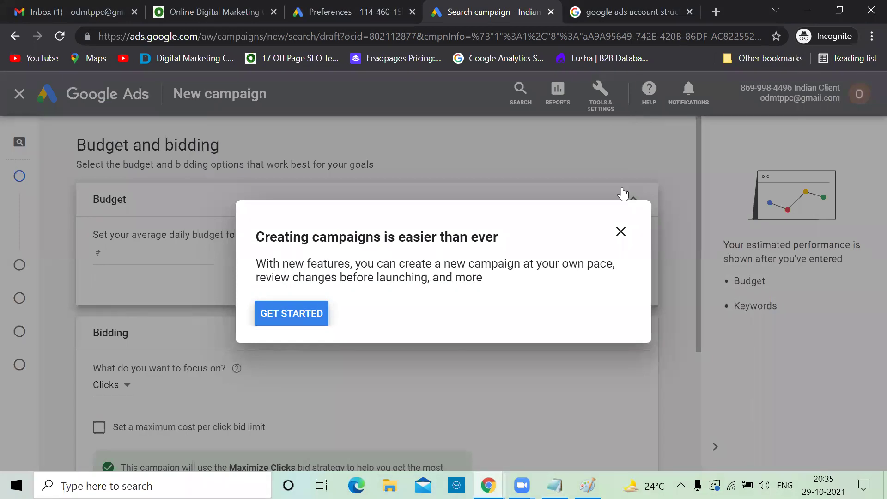
{"action": "left_click", "coordinate": [625, 12]}
{"action": "left_click", "coordinate": [555, 485]}
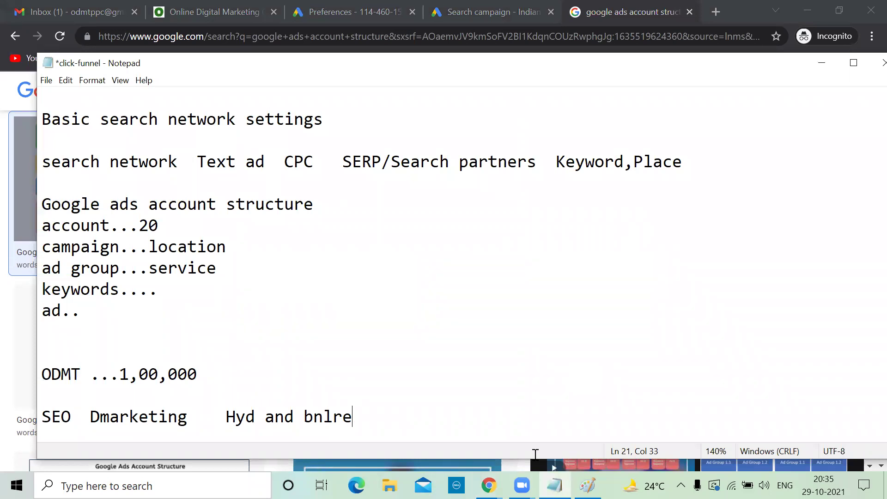
{"action": "left_click", "coordinate": [464, 8]}
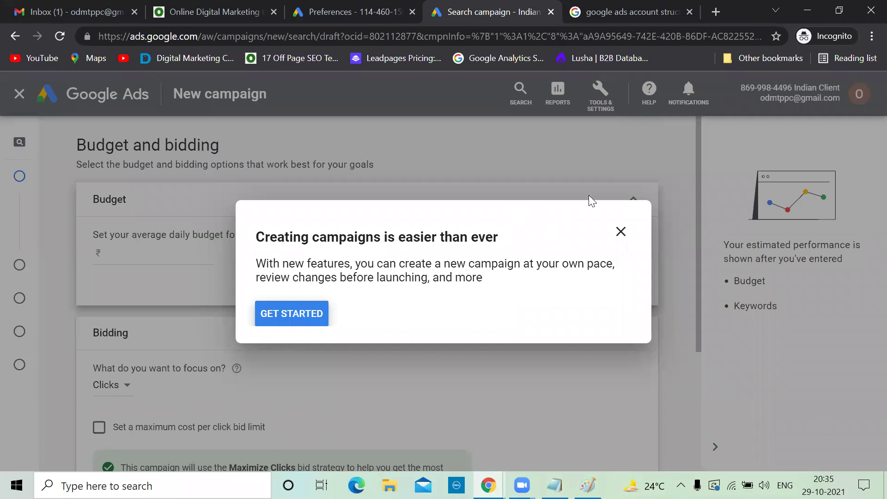
Dismiss the introduction about easier campaign creation and look over the Budget and Bidding sections.
{"action": "left_click", "coordinate": [618, 235]}
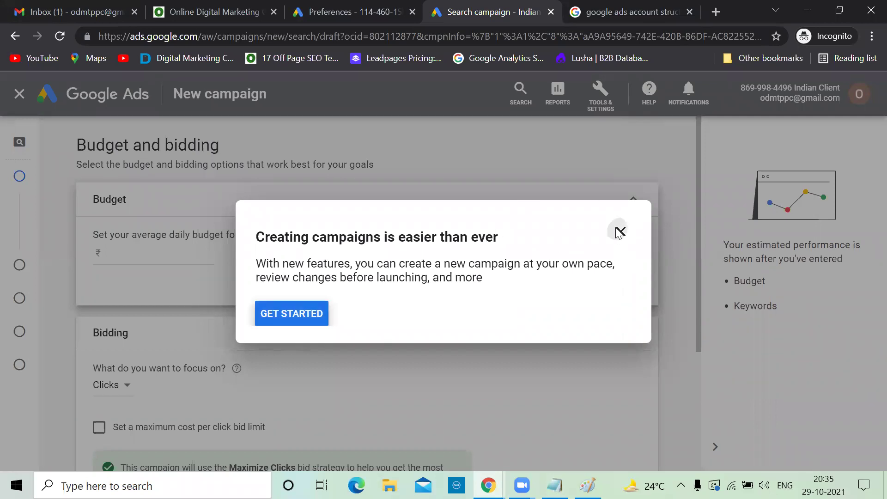
{"action": "left_click", "coordinate": [521, 298]}
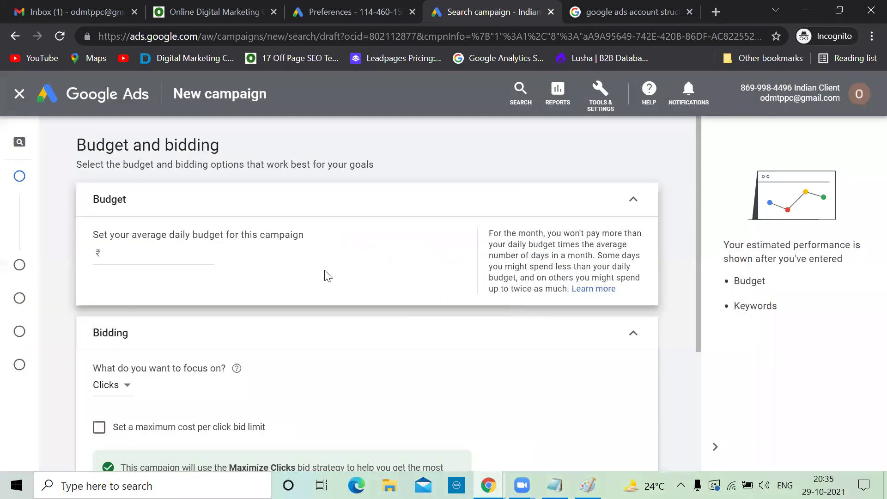
{"action": "scroll", "coordinate": [290, 323], "scroll_direction": "down", "scroll_amount": 4}
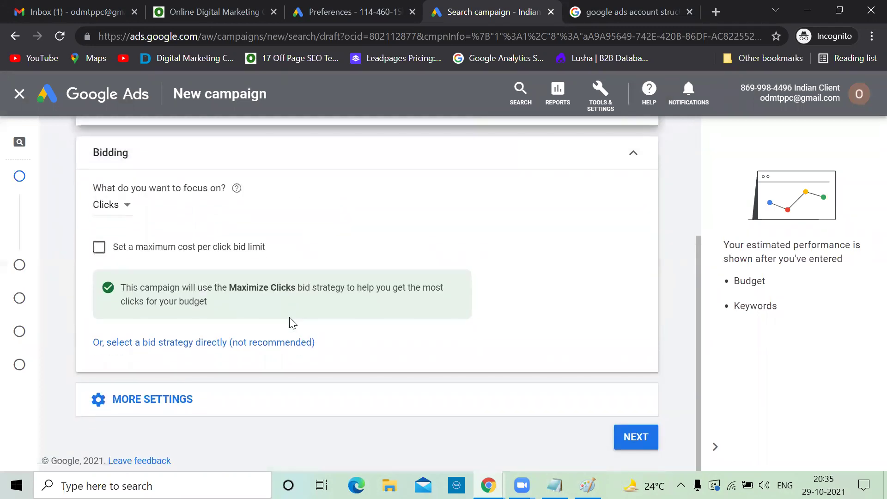
{"action": "scroll", "coordinate": [290, 318], "scroll_direction": "up", "scroll_amount": 4}
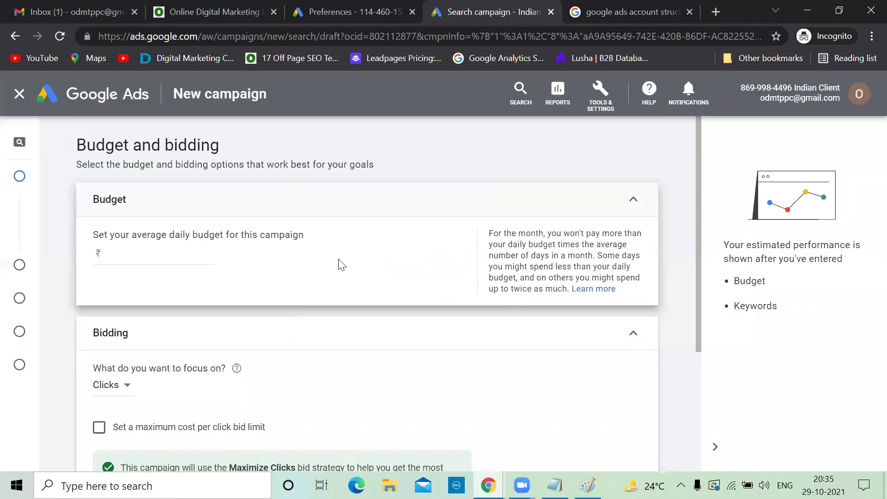
{"action": "scroll", "coordinate": [341, 267], "scroll_direction": "down", "scroll_amount": 4}
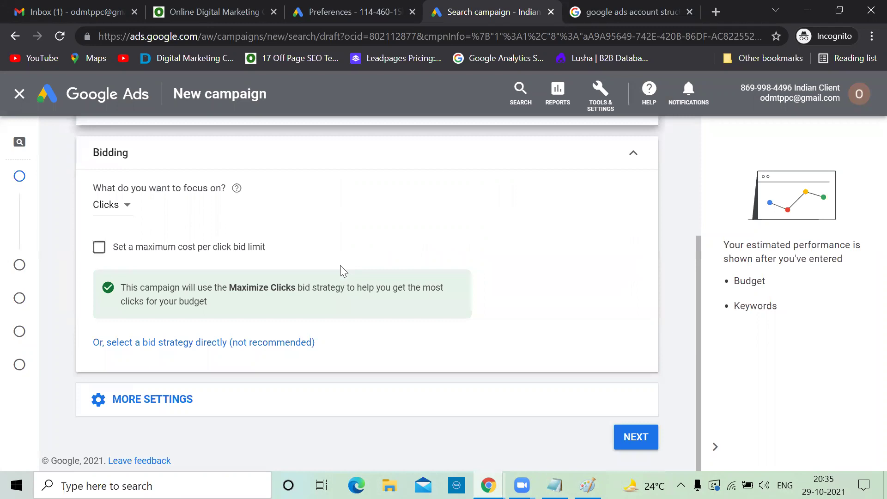
{"action": "scroll", "coordinate": [340, 268], "scroll_direction": "up", "scroll_amount": 4}
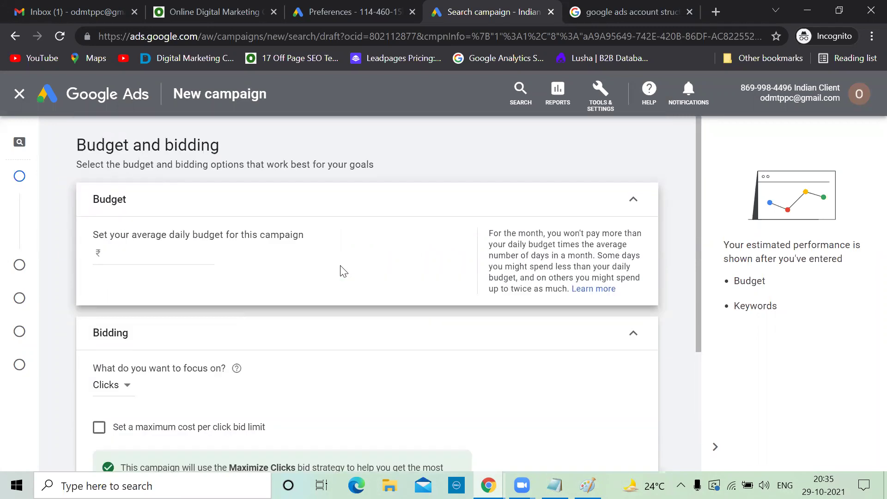
{"action": "scroll", "coordinate": [289, 357], "scroll_direction": "down", "scroll_amount": 4}
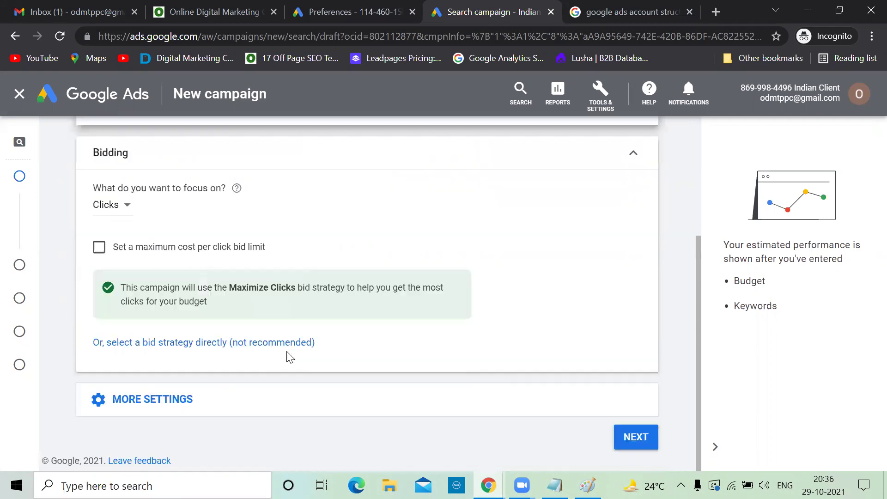
{"action": "scroll", "coordinate": [289, 358], "scroll_direction": "up", "scroll_amount": 4}
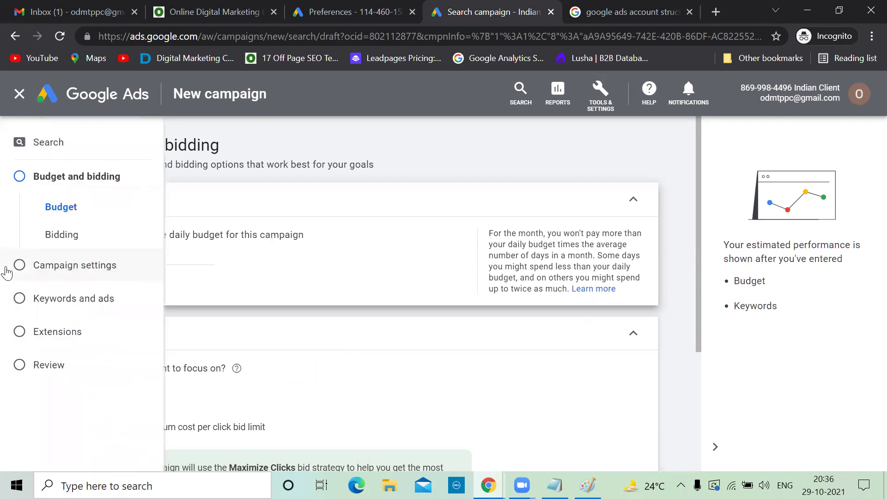
Set the campaign's average daily budget to ₹1000.
{"action": "left_click", "coordinate": [208, 249]}
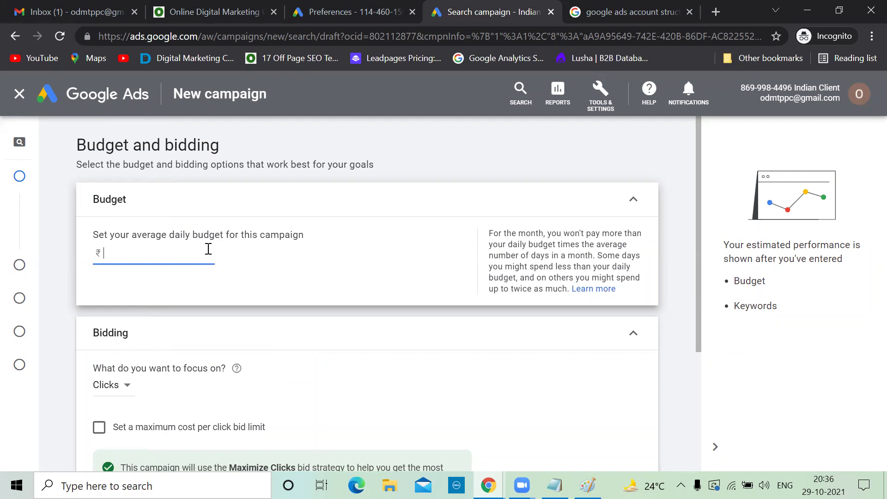
{"action": "type", "text": "1000"}
{"action": "scroll", "coordinate": [295, 338], "scroll_direction": "down", "scroll_amount": 1}
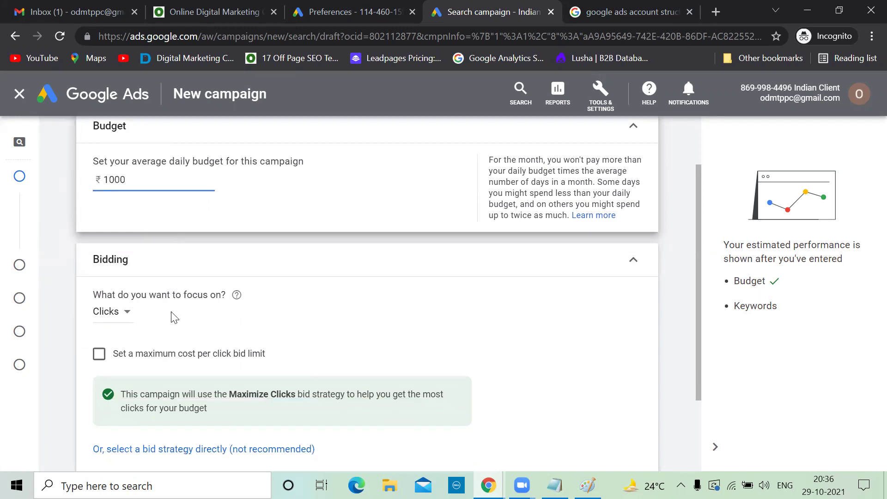
Review the bidding focus options, including the conversions ones, and leave the focus on Clicks.
{"action": "left_click", "coordinate": [125, 314]}
{"action": "left_click", "coordinate": [126, 316]}
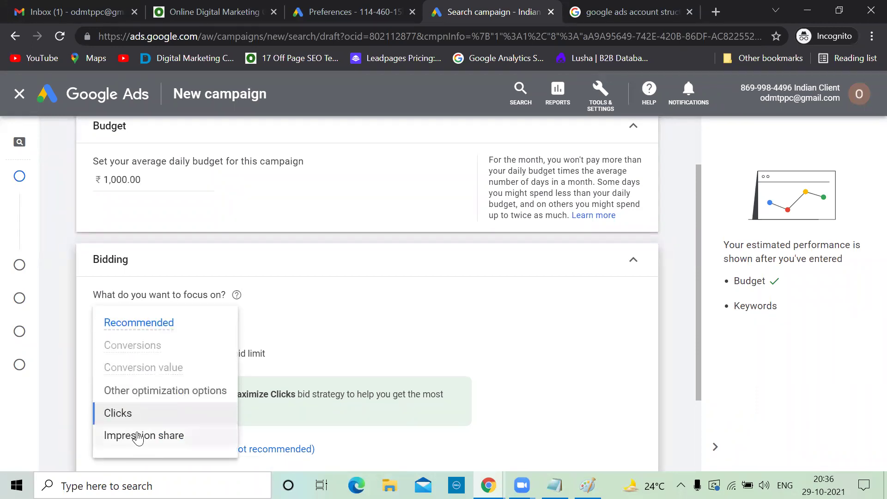
{"action": "mouse_move", "coordinate": [119, 356]}
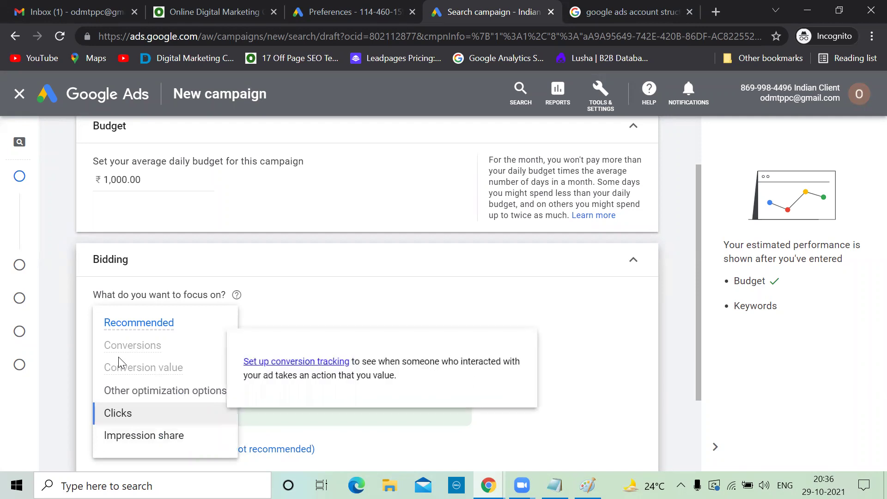
{"action": "left_click", "coordinate": [322, 288]}
{"action": "scroll", "coordinate": [334, 300], "scroll_direction": "down", "scroll_amount": 2}
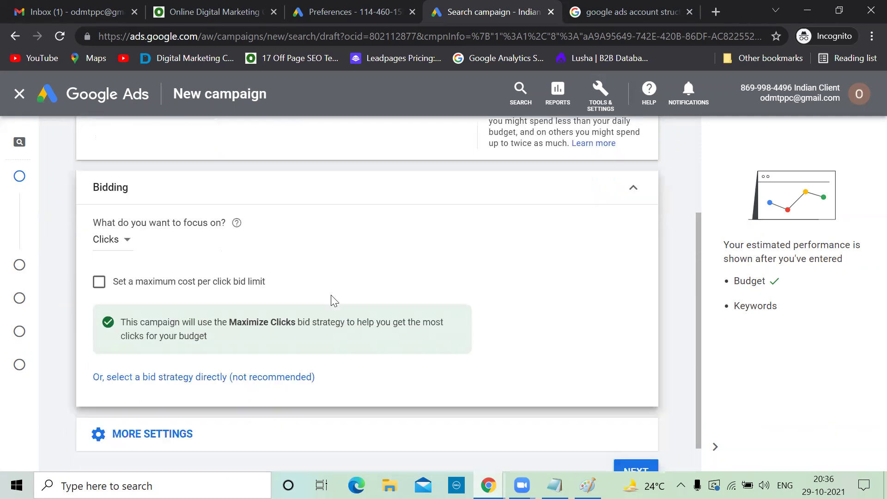
Switch to selecting a bid strategy directly with a new portfolio strategy, and open the list of available bid strategies.
{"action": "left_click", "coordinate": [185, 374]}
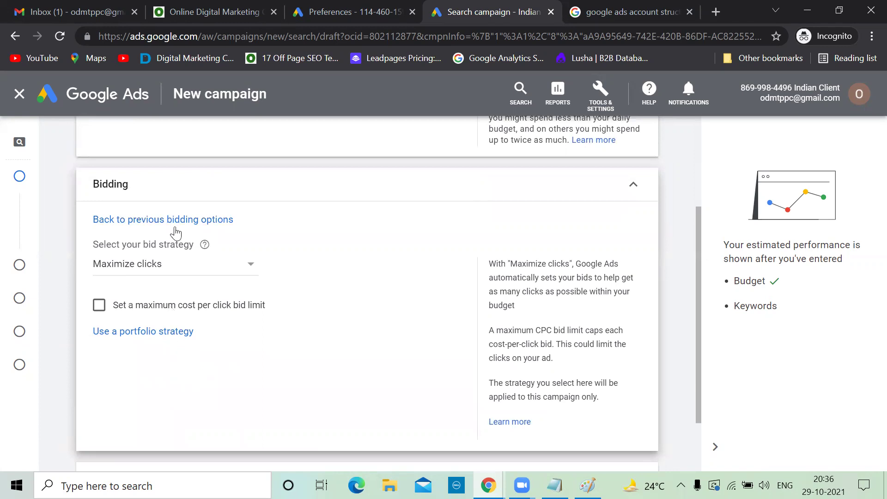
{"action": "scroll", "coordinate": [174, 241], "scroll_direction": "up", "scroll_amount": 2}
{"action": "scroll", "coordinate": [176, 241], "scroll_direction": "down", "scroll_amount": 1}
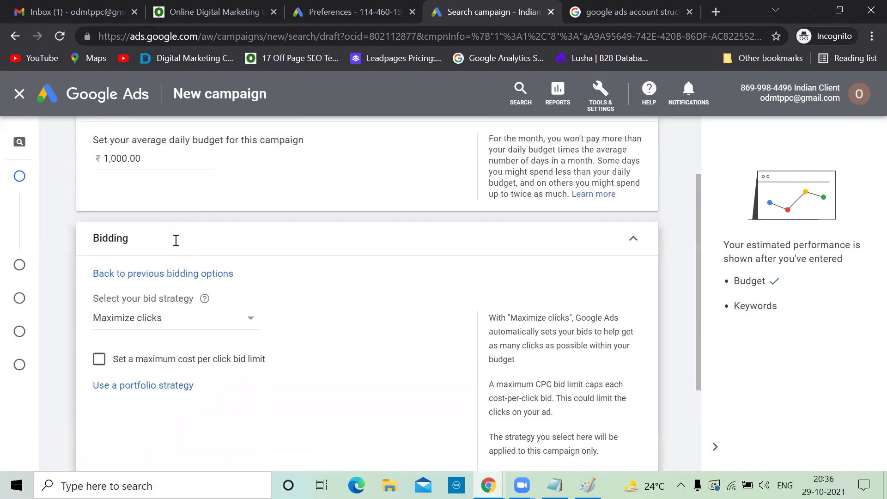
{"action": "left_click", "coordinate": [159, 386]}
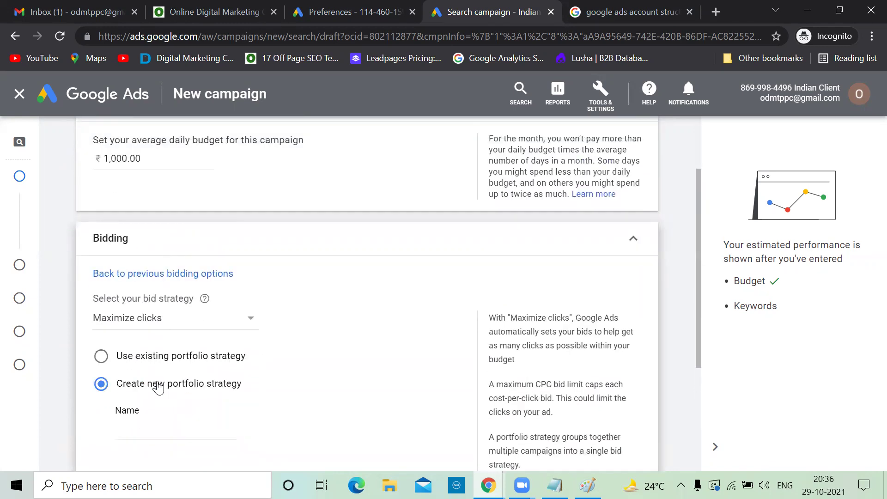
{"action": "scroll", "coordinate": [159, 386], "scroll_direction": "down", "scroll_amount": 2}
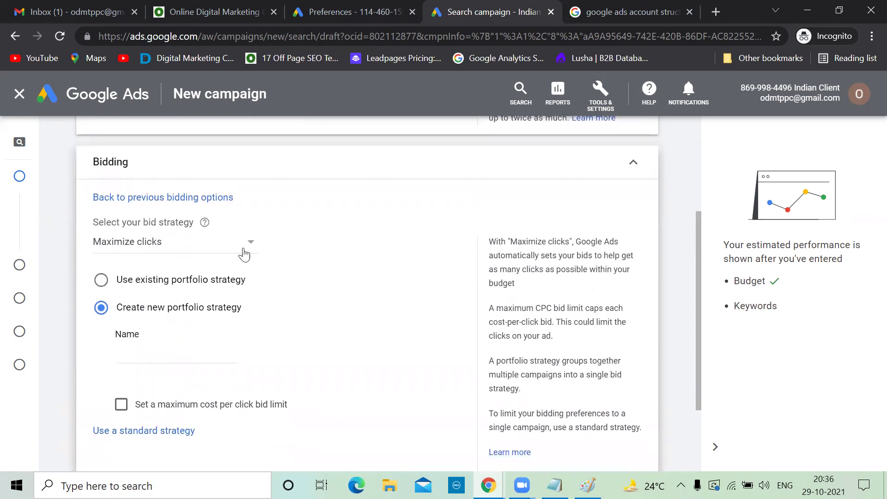
{"action": "left_click", "coordinate": [247, 243]}
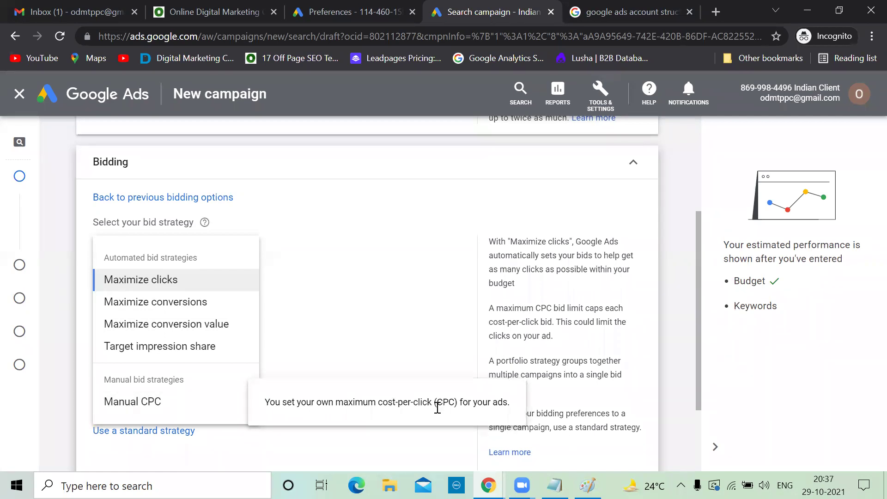
Switch to the Notepad notes and complete the number pairs 1 2, 10 11, 79 80 and 500 501 on separate lines.
{"action": "key", "text": "alt+Tab"}
{"action": "type", "text": "2"}
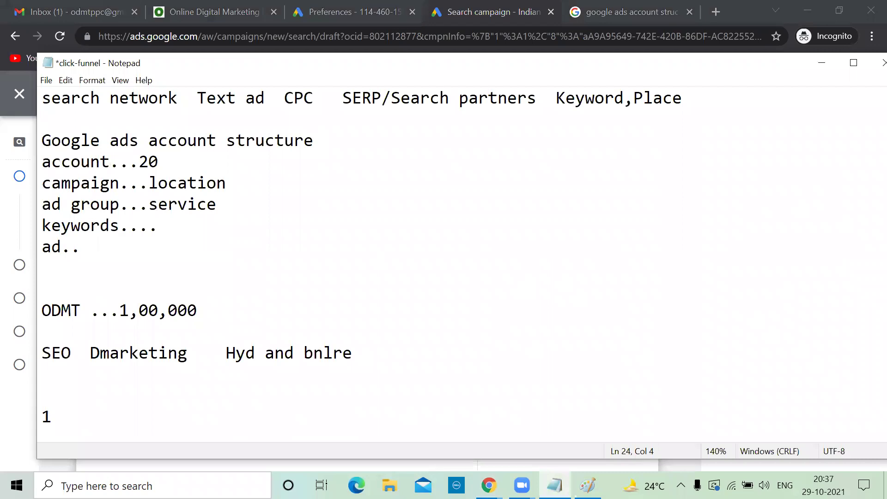
{"action": "key", "text": "Return"}
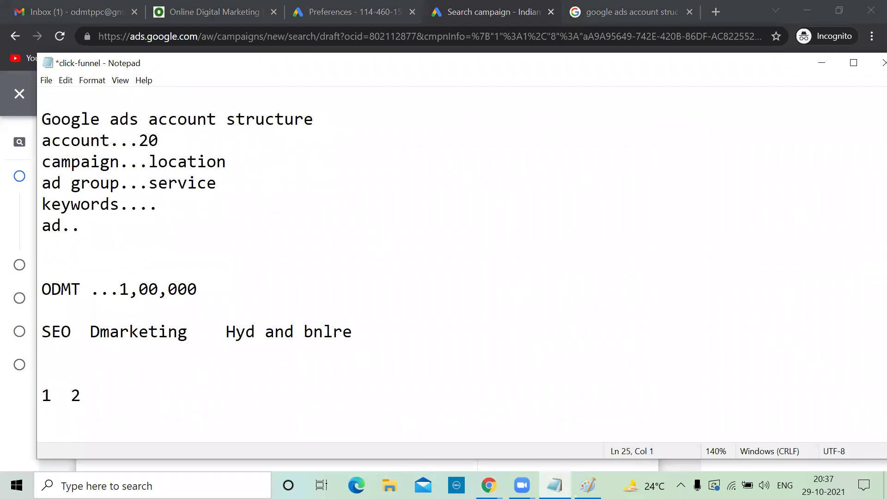
{"action": "type", "text": "10 11"}
{"action": "key", "text": "Return"}
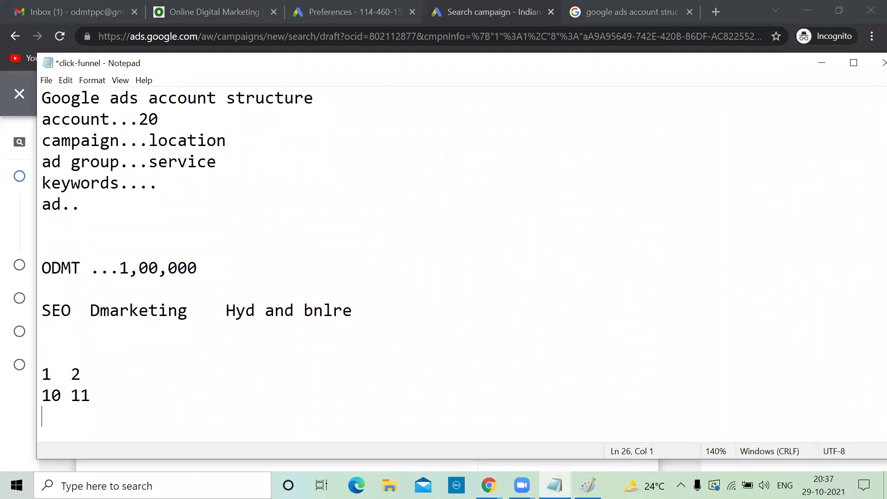
{"action": "type", "text": "79 80"}
{"action": "key", "text": "Return"}
{"action": "type", "text": "500  501"}
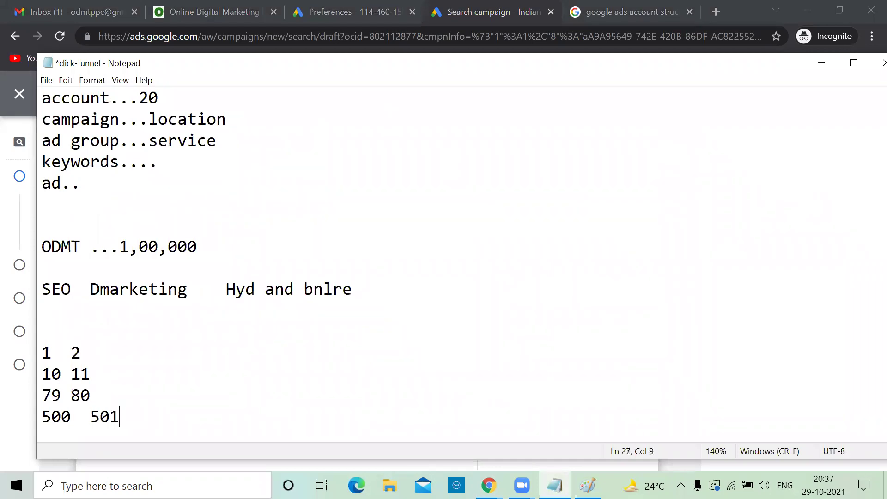
Add the lines "manual bidding 40" and "automatic bidding" below the number pairs.
{"action": "key", "text": "Return"}
{"action": "key", "text": "Return"}
{"action": "type", "text": "manual bidding"}
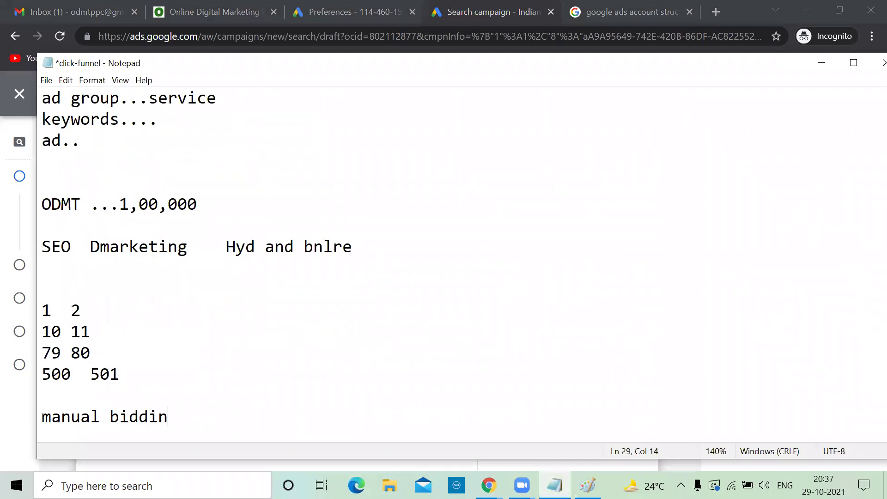
{"action": "key", "text": "Return"}
{"action": "type", "text": "automatic"}
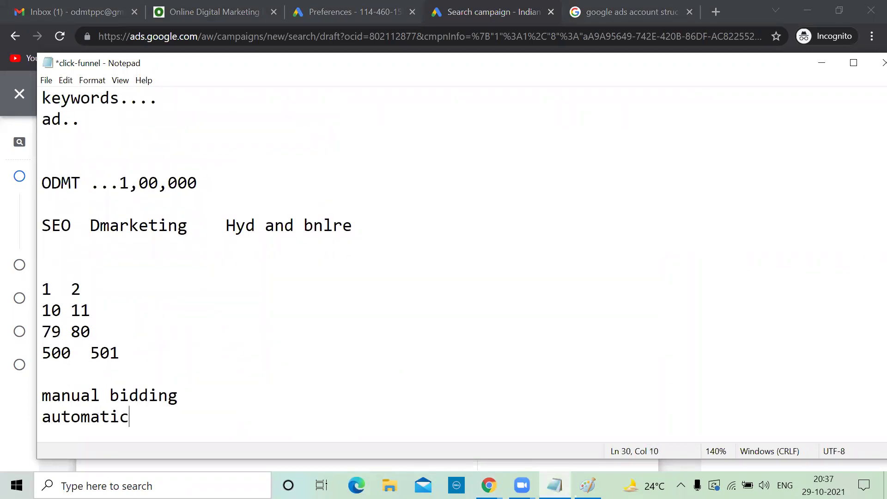
{"action": "type", "text": " bif"}
{"action": "key", "text": "BackSpace"}
{"action": "type", "text": "dding"}
{"action": "left_click", "coordinate": [198, 392]}
{"action": "type", "text": "40"}
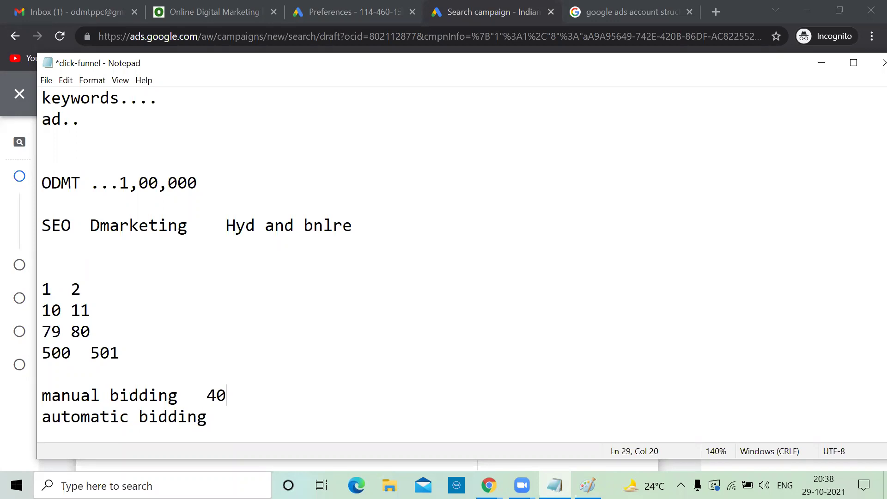
Highlight the 500 in the number pairs, clear the highlight and reposition the Notepad window.
{"action": "left_click", "coordinate": [218, 421]}
{"action": "left_click", "coordinate": [76, 356]}
{"action": "left_click_drag", "start_coordinate": [75, 355], "coordinate": [42, 355]}
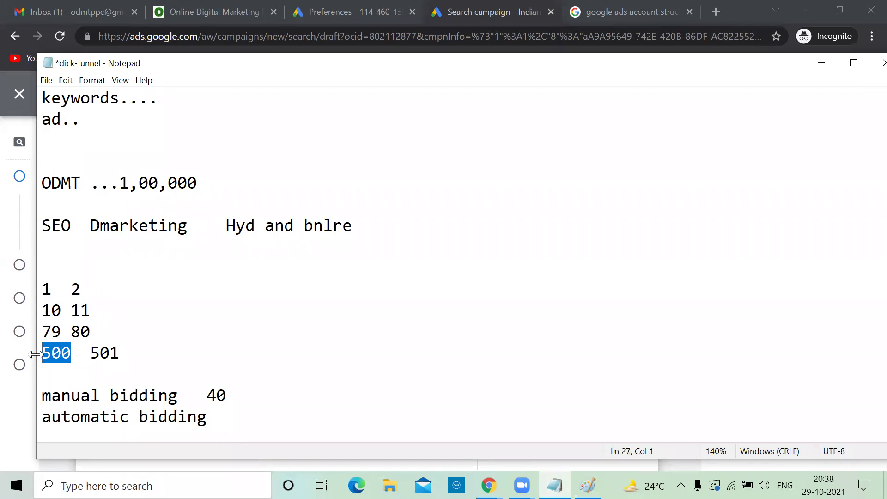
{"action": "left_click", "coordinate": [123, 346]}
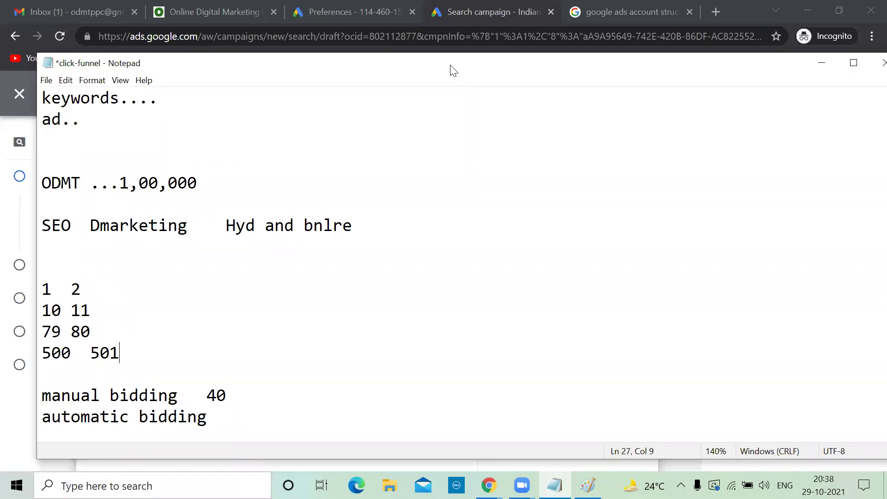
{"action": "left_click_drag", "start_coordinate": [458, 63], "coordinate": [484, 25]}
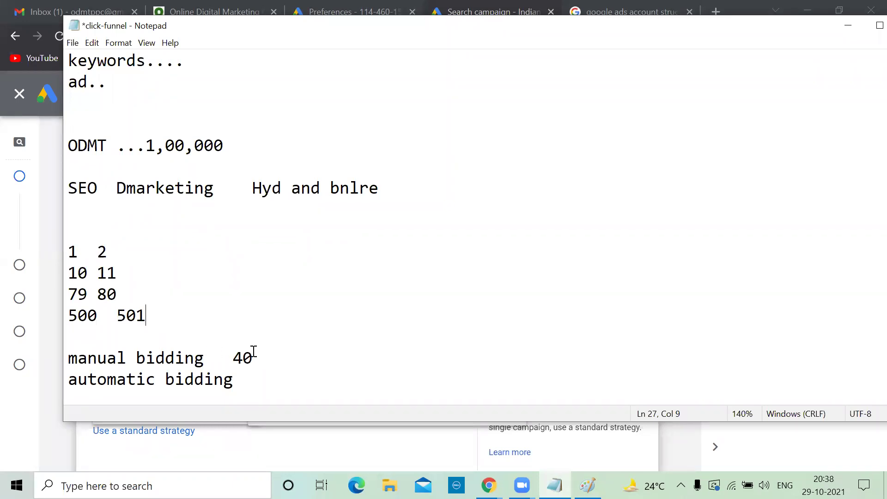
Add blank lines and a 1 below "automatic bidding", and minimize Notepad to return to the bid strategy list.
{"action": "left_click", "coordinate": [247, 379]}
{"action": "key", "text": "Return"}
{"action": "key", "text": "Return"}
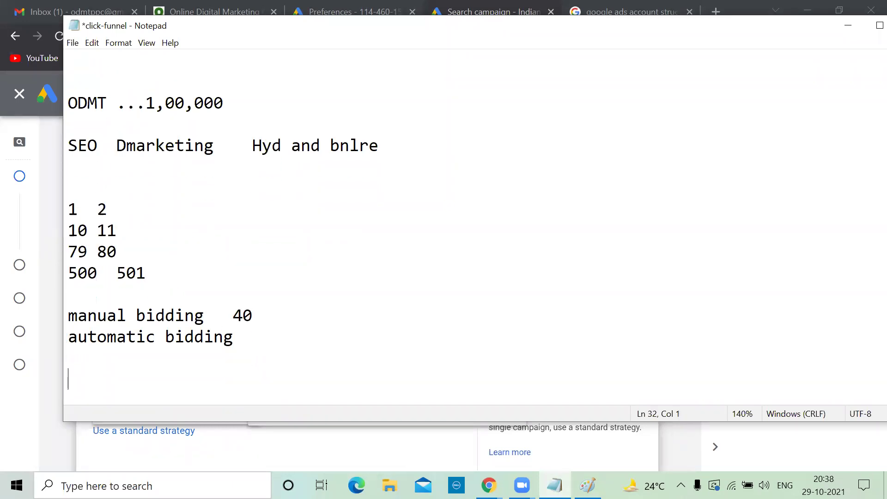
{"action": "key", "text": "Return"}
{"action": "key", "text": "Return"}
{"action": "key", "text": "Return"}
{"action": "key", "text": "Return"}
{"action": "key", "text": "BackSpace"}
{"action": "key", "text": "BackSpace"}
{"action": "key", "text": "BackSpace"}
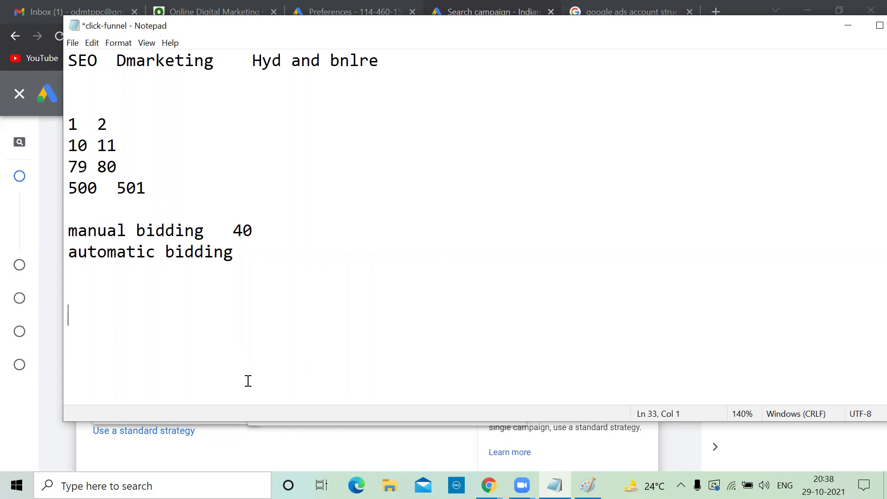
{"action": "type", "text": "1"}
{"action": "left_click", "coordinate": [848, 25]}
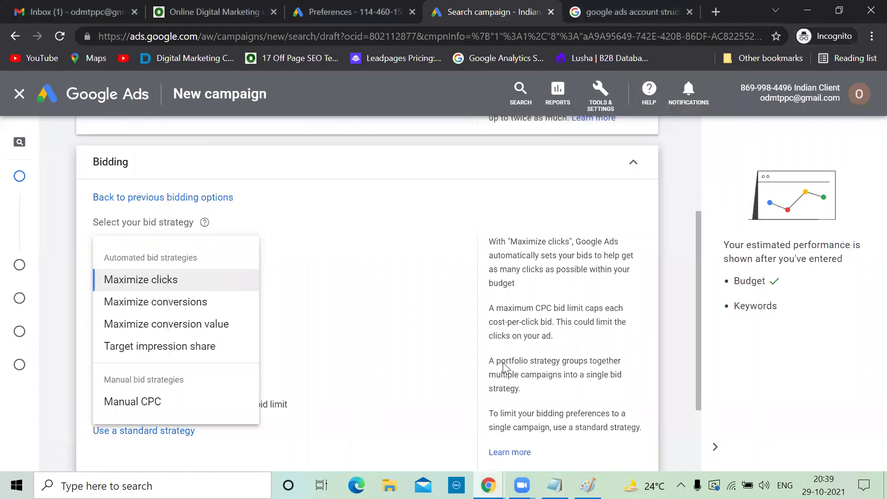
View the ads in the Google results for "digital marketing course in hyderabad" and return to the campaign draft.
{"action": "left_click", "coordinate": [489, 485]}
{"action": "left_click", "coordinate": [393, 426]}
{"action": "left_click", "coordinate": [533, 205]}
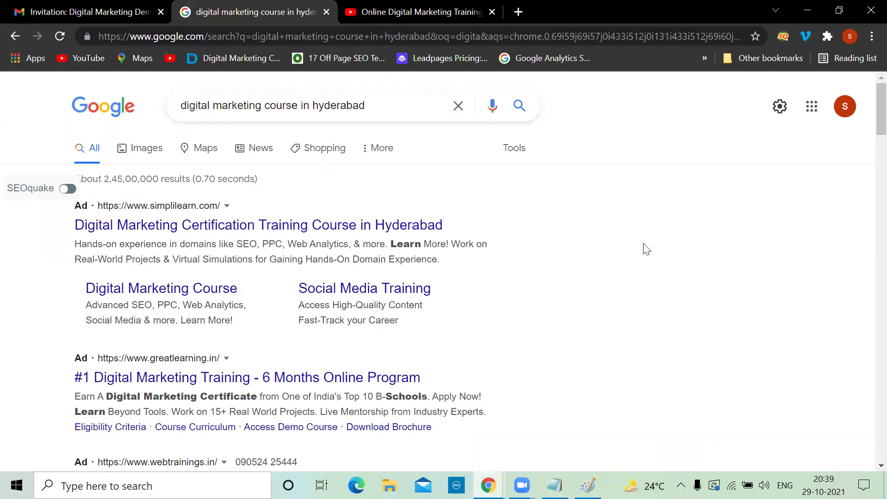
{"action": "left_click", "coordinate": [804, 11]}
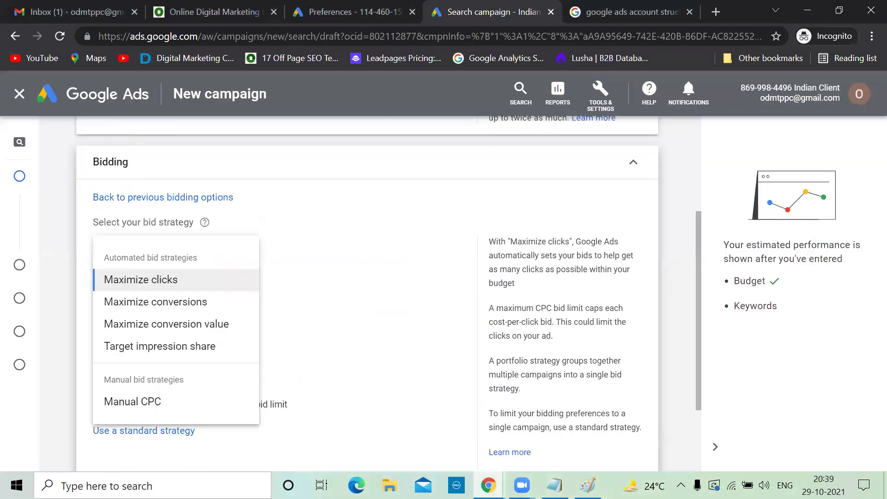
Reopen the Notepad notes and replace the 1 below the bidding lines with the example bids 40 and 39.
{"action": "left_click", "coordinate": [555, 485]}
{"action": "left_click", "coordinate": [82, 313]}
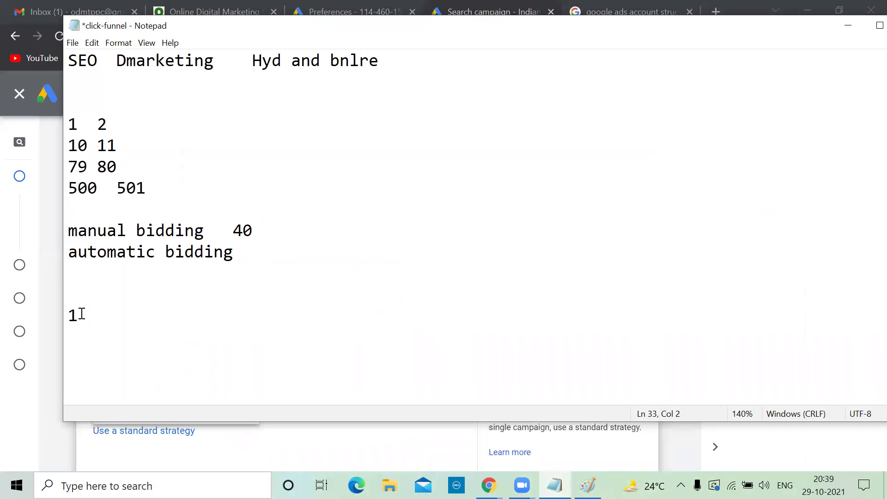
{"action": "key", "text": "BackSpace"}
{"action": "type", "text": "40"}
{"action": "key", "text": "alt+Tab"}
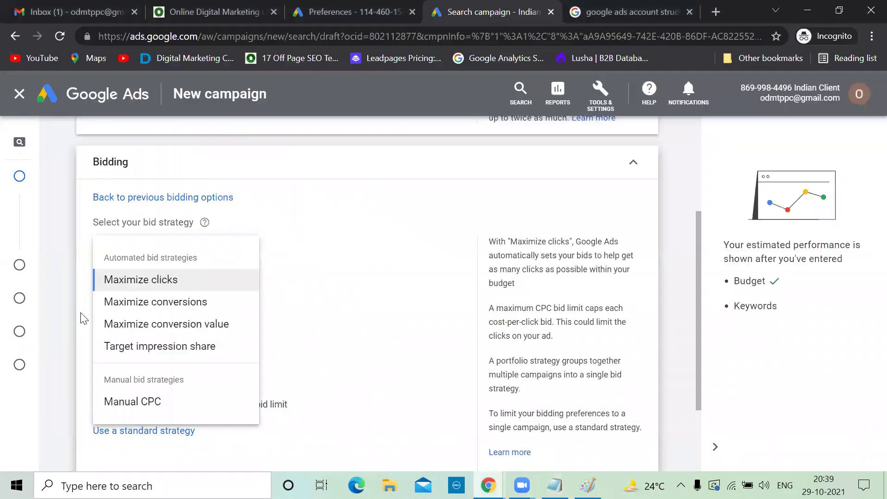
{"action": "key", "text": "alt+Tab"}
{"action": "type", "text": "39"}
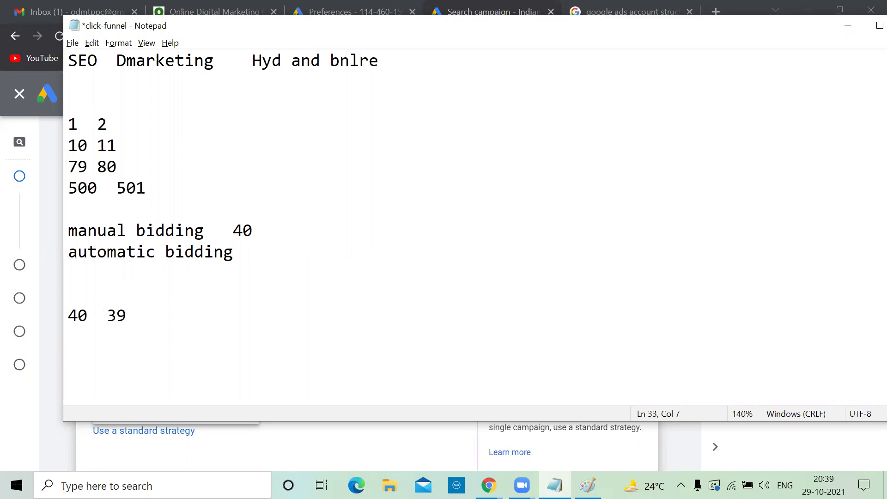
Try other example bids such as 11 and 10, and reduce the entry below the bidding lines to a single 1.
{"action": "key", "text": "BackSpace"}
{"action": "key", "text": "BackSpace"}
{"action": "key", "text": "BackSpace"}
{"action": "key", "text": "BackSpace"}
{"action": "type", "text": "11"}
{"action": "key", "text": "BackSpace"}
{"action": "key", "text": "BackSpace"}
{"action": "key", "text": "Return"}
{"action": "key", "text": "Return"}
{"action": "key", "text": "BackSpace"}
{"action": "type", "text": "11   10"}
{"action": "key", "text": "BackSpace"}
{"action": "key", "text": "BackSpace"}
{"action": "type", "text": "1"}
{"action": "key", "text": "BackSpace"}
{"action": "key", "text": "BackSpace"}
{"action": "key", "text": "BackSpace"}
{"action": "key", "text": "BackSpace"}
{"action": "key", "text": "BackSpace"}
{"action": "key", "text": "BackSpace"}
{"action": "key", "text": "BackSpace"}
{"action": "key", "text": "BackSpace"}
{"action": "key", "text": "BackSpace"}
{"action": "key", "text": "BackSpace"}
{"action": "type", "text": "1"}
Check the ads in the Google search results and add 2 and 3 on separate lines below the 1 in the notes.
{"action": "left_click", "coordinate": [488, 485]}
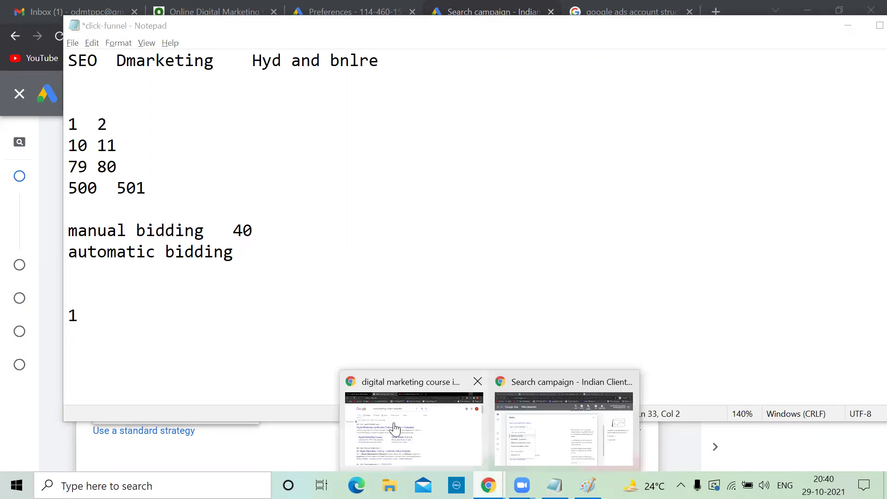
{"action": "left_click", "coordinate": [394, 428]}
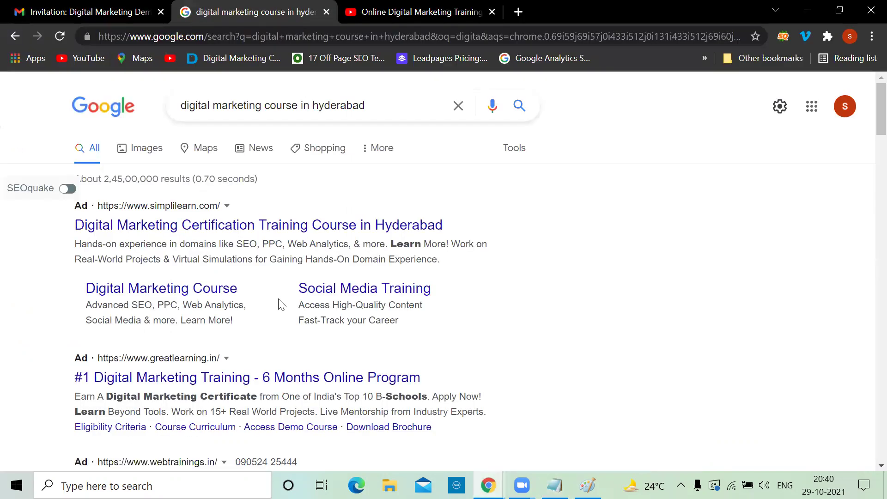
{"action": "key", "text": "alt+Tab"}
{"action": "key", "text": "Return"}
{"action": "type", "text": "2"}
{"action": "key", "text": "Return"}
{"action": "type", "text": "3"}
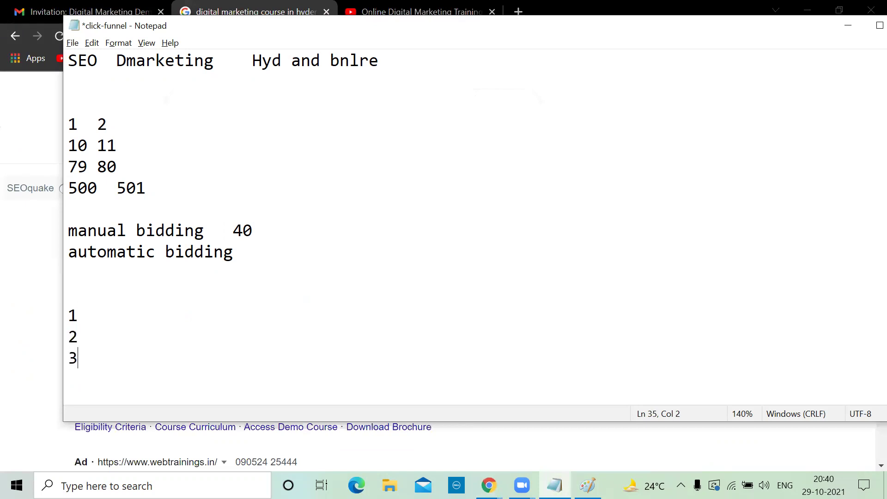
Extend the number list in the notes with the lines 7 and "14...13".
{"action": "key", "text": "Return"}
{"action": "type", "text": "7"}
{"action": "key", "text": "Return"}
{"action": "type", "text": "14"}
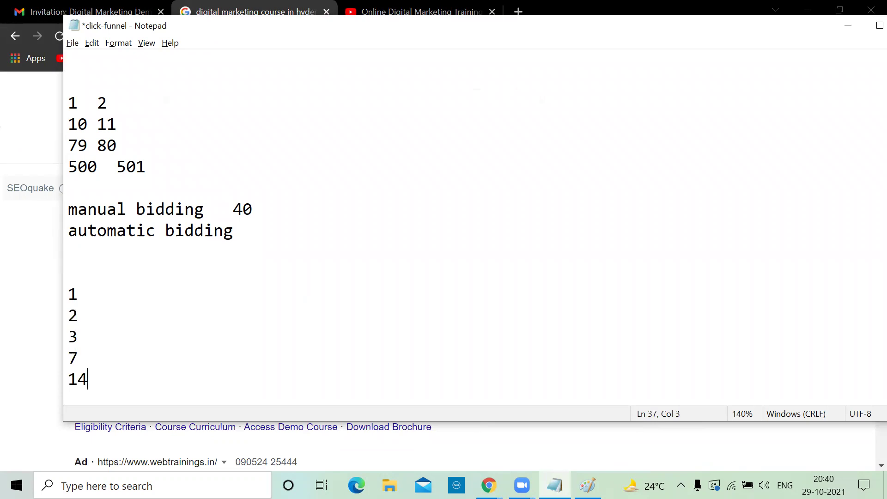
{"action": "type", "text": "..."}
{"action": "type", "text": "13"}
{"action": "scroll", "coordinate": [248, 344], "scroll_direction": "down", "scroll_amount": 1}
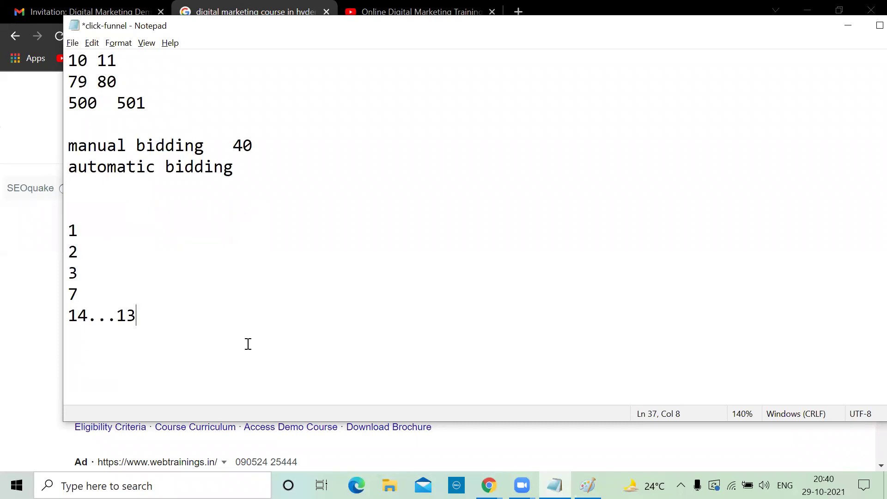
Add a line below "14...13" with 14 at its start and a 5 spaced apart from it.
{"action": "key", "text": "Return"}
{"action": "type", "text": "5"}
{"action": "key", "text": "Left"}
{"action": "key", "text": "Left"}
{"action": "key", "text": "Left"}
{"action": "key", "text": "Left"}
{"action": "key", "text": "Left"}
{"action": "key", "text": "Left"}
{"action": "type", "text": "14"}
Add the lines 13 and 12 below the last entry, and highlight the "manual bidding 40" line.
{"action": "left_click", "coordinate": [164, 336]}
{"action": "key", "text": "Return"}
{"action": "type", "text": "13"}
{"action": "key", "text": "Return"}
{"action": "type", "text": "12"}
{"action": "key", "text": "Return"}
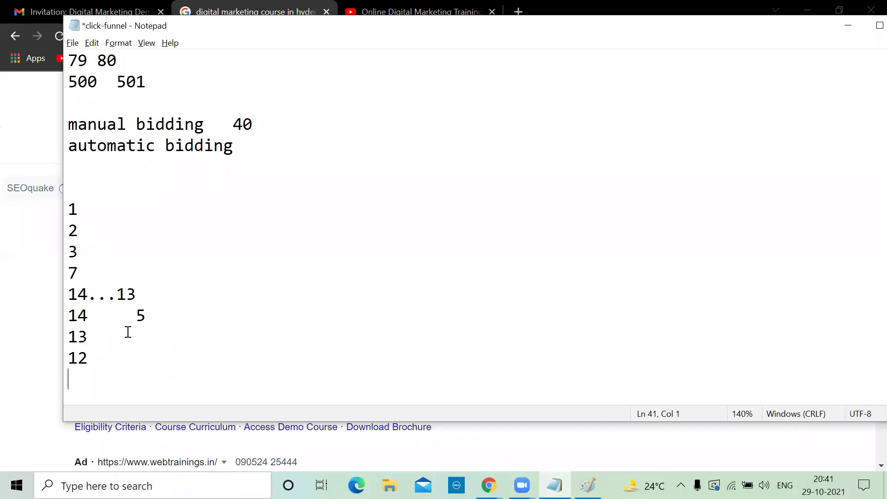
{"action": "left_click", "coordinate": [254, 125]}
{"action": "key", "text": "shift+Home"}
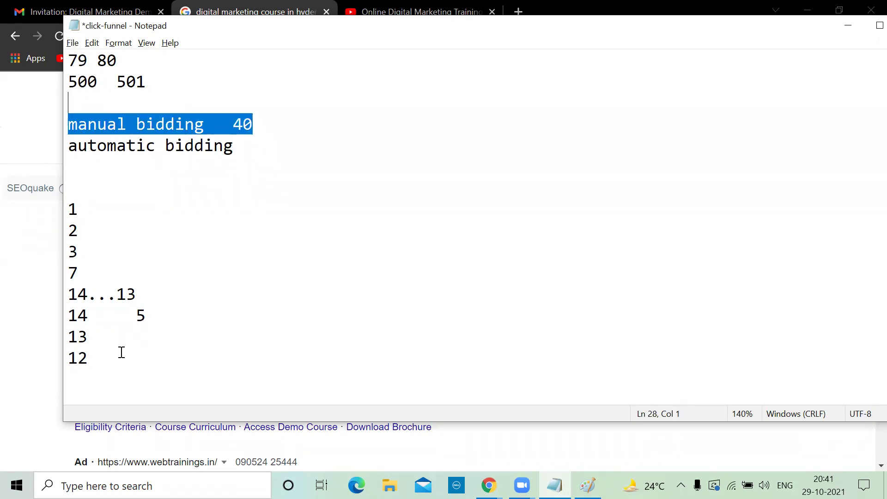
Replace the number list below "automatic bidding" with the pairs 1 2, 10 11, 25 26 and 79 80, one pair per line.
{"action": "left_click", "coordinate": [101, 361]}
{"action": "left_click", "coordinate": [60, 207], "text": "shift"}
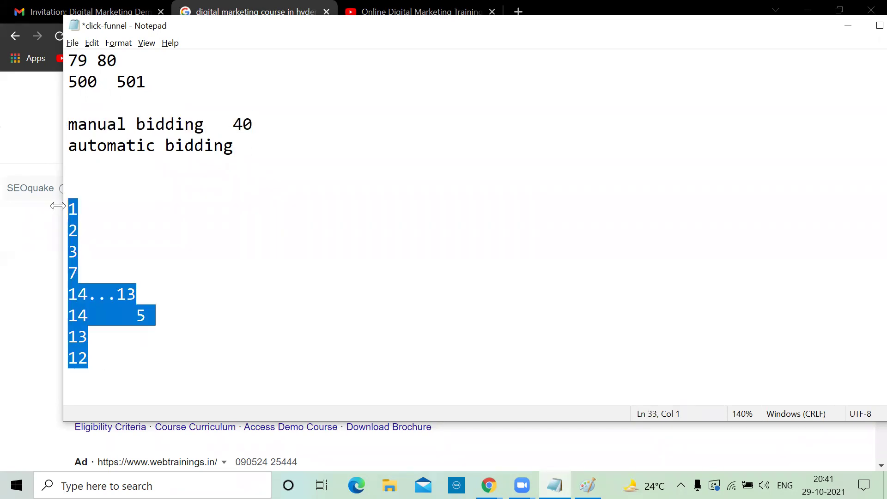
{"action": "type", "text": "1    2"}
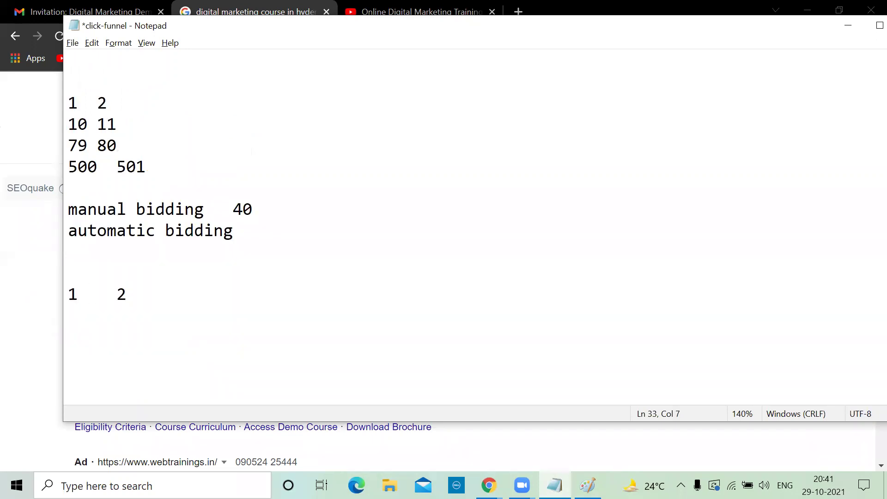
{"action": "key", "text": "Return"}
{"action": "type", "text": "10   11"}
{"action": "key", "text": "Return"}
{"action": "type", "text": "25   26"}
{"action": "key", "text": "Return"}
{"action": "type", "text": "79  80"}
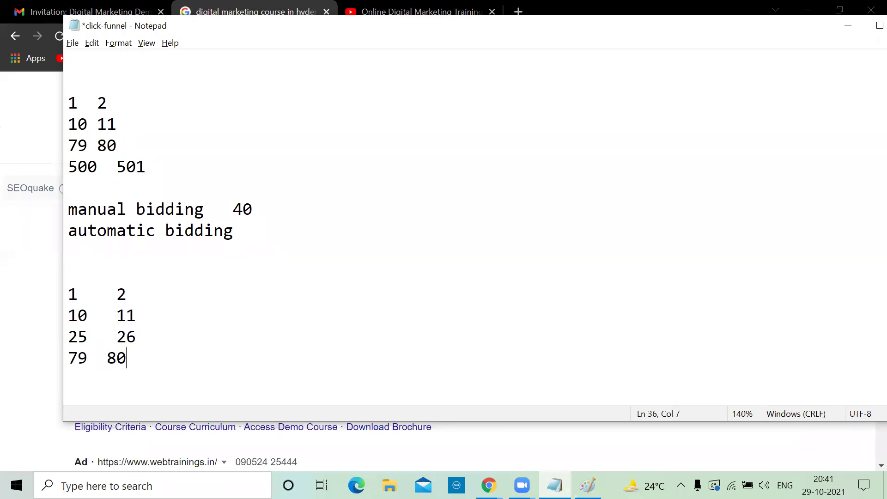
Add the line "max cpc : 80" below the number pairs, separated by a blank line.
{"action": "key", "text": "Return"}
{"action": "key", "text": "Return"}
{"action": "type", "text": "max "}
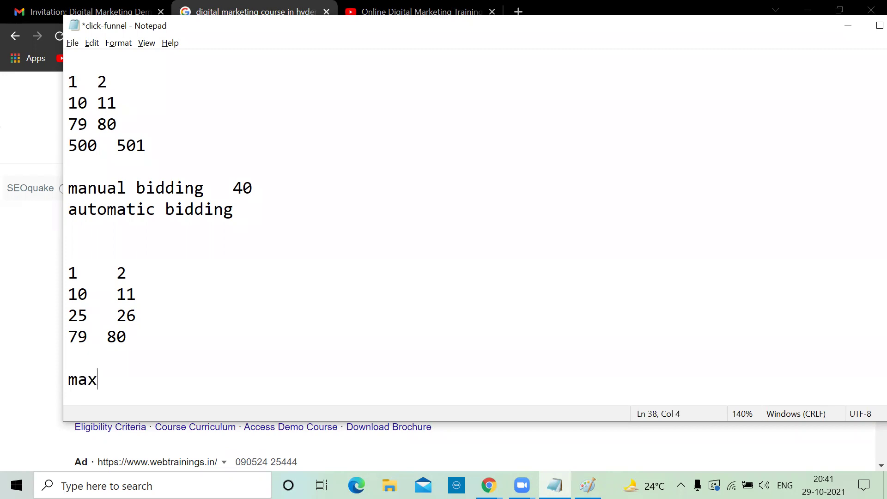
{"action": "type", "text": "cpc :"}
{"action": "type", "text": "80"}
Walk through the number pairs in the notes row by row, from the 1 to the 79.
{"action": "left_click_drag", "start_coordinate": [79, 272], "coordinate": [61, 269]}
{"action": "left_click", "coordinate": [133, 264]}
{"action": "left_click", "coordinate": [83, 291]}
{"action": "left_click", "coordinate": [155, 293]}
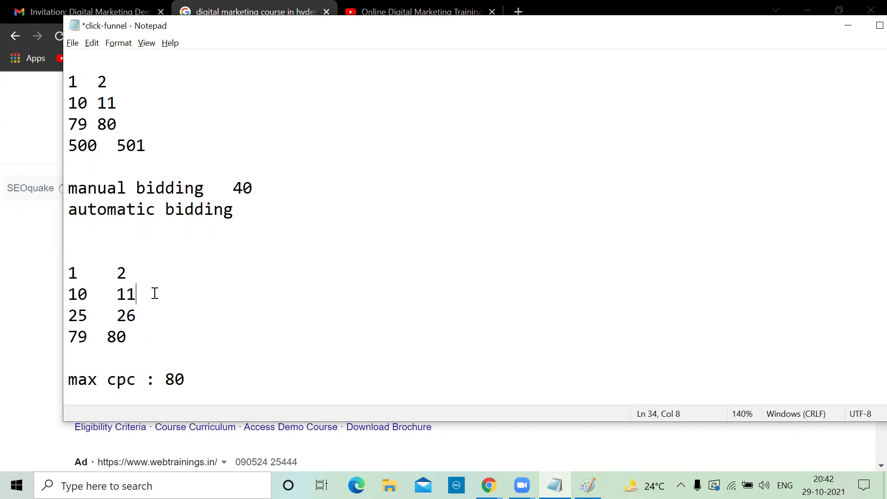
{"action": "left_click", "coordinate": [88, 317]}
{"action": "left_click", "coordinate": [144, 316]}
{"action": "left_click", "coordinate": [87, 336]}
Try the pair 85 80 on a new line below 79 80 and delete it again.
{"action": "key", "text": "Return"}
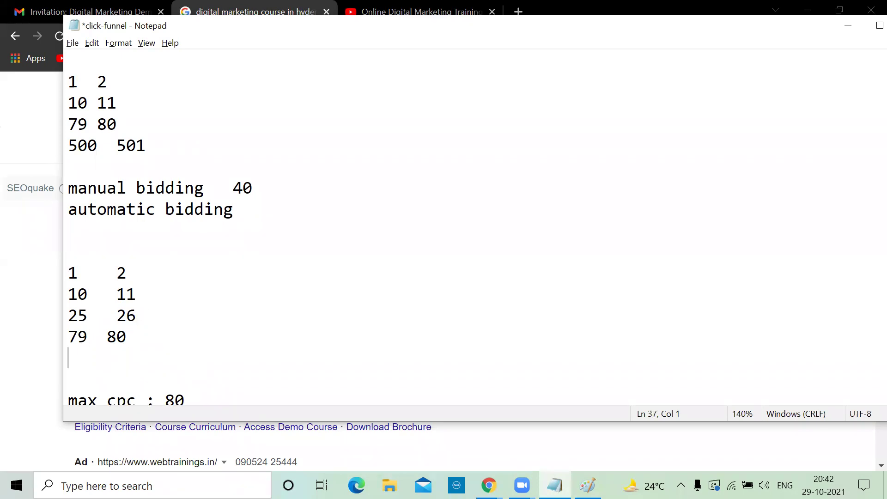
{"action": "type", "text": "85  80"}
{"action": "left_click_drag", "start_coordinate": [149, 363], "coordinate": [43, 352]}
{"action": "key", "text": "BackSpace"}
Highlight the 80 beside 79 and add the pair 50 51 on the line below it.
{"action": "left_click_drag", "start_coordinate": [107, 336], "coordinate": [135, 339]}
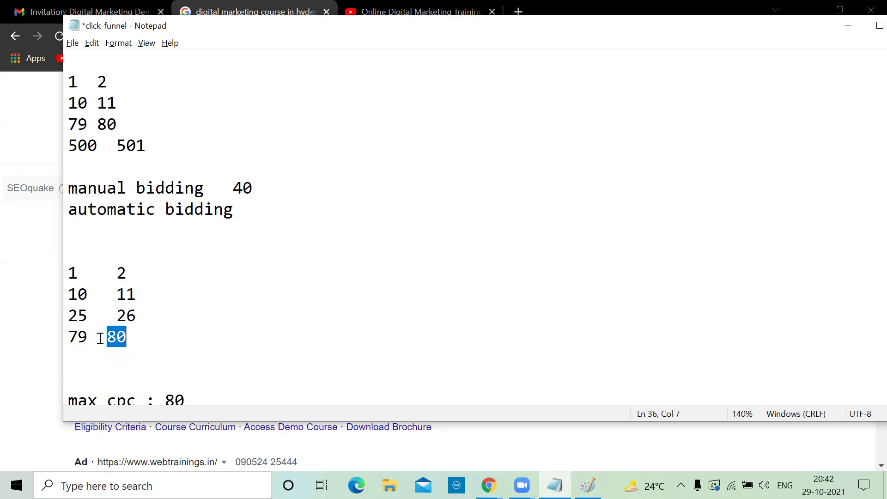
{"action": "left_click", "coordinate": [136, 333]}
{"action": "key", "text": "Return"}
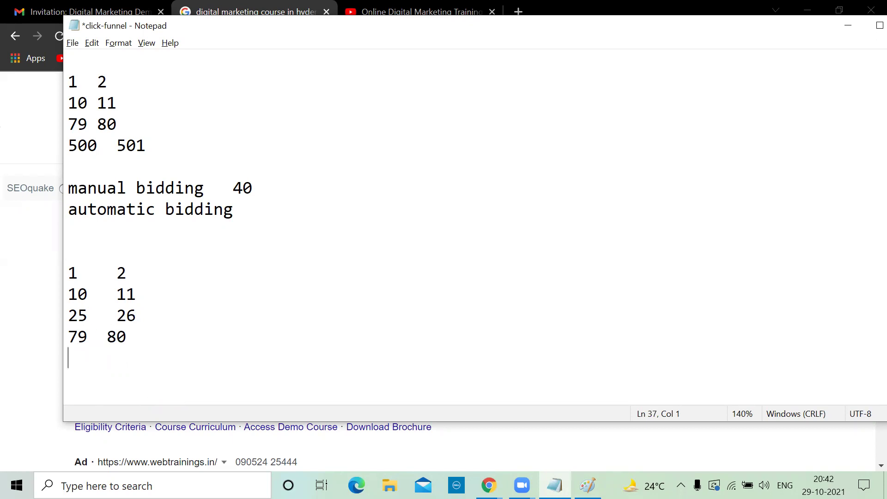
{"action": "type", "text": "50  51"}
{"action": "left_click", "coordinate": [248, 210]}
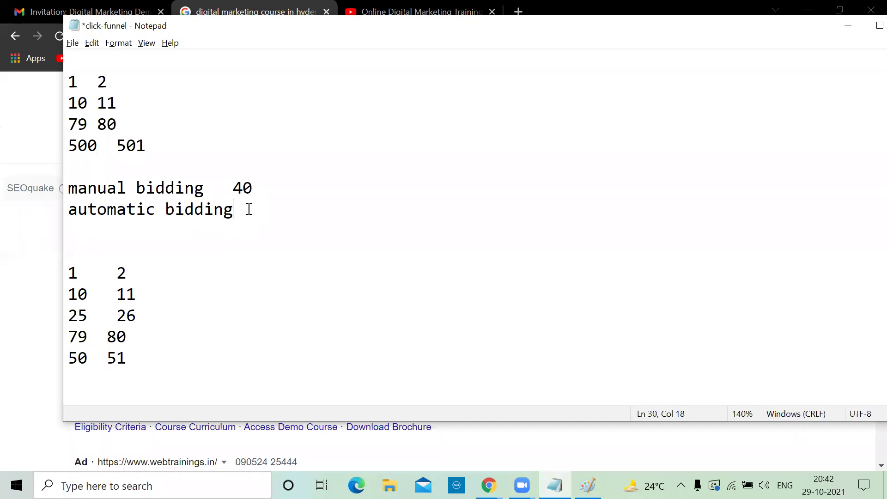
Switch to the Google Ads campaign draft, check the Maximize clicks portfolio options, and change the bidding to a standard strategy.
{"action": "left_click", "coordinate": [847, 25]}
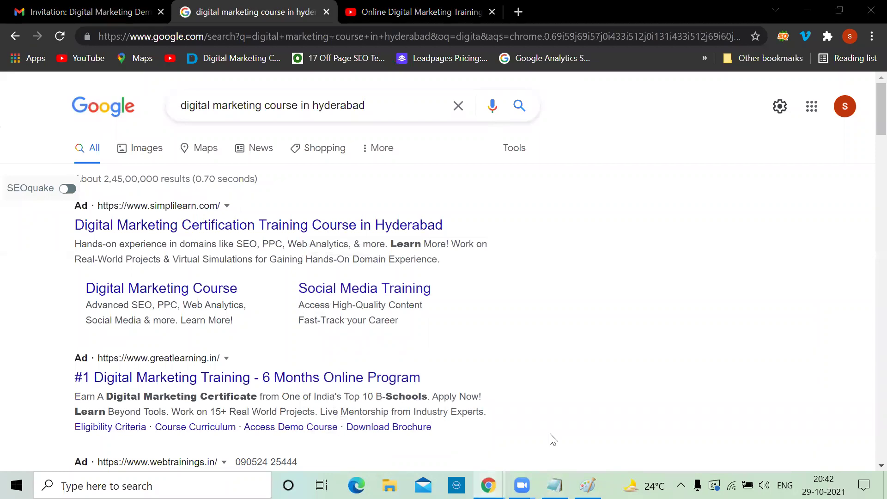
{"action": "key", "text": "alt+Tab"}
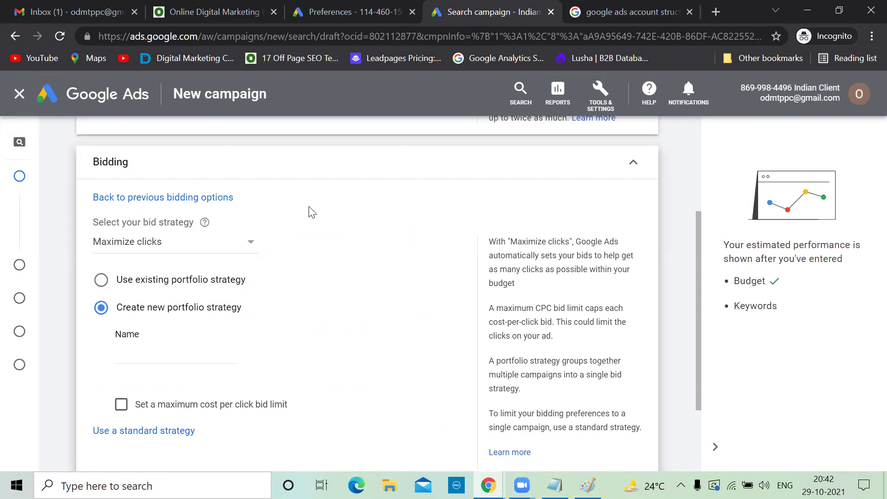
{"action": "scroll", "coordinate": [312, 212], "scroll_direction": "up", "scroll_amount": 2}
{"action": "scroll", "coordinate": [310, 212], "scroll_direction": "down", "scroll_amount": 1}
{"action": "scroll", "coordinate": [337, 306], "scroll_direction": "down", "scroll_amount": 1}
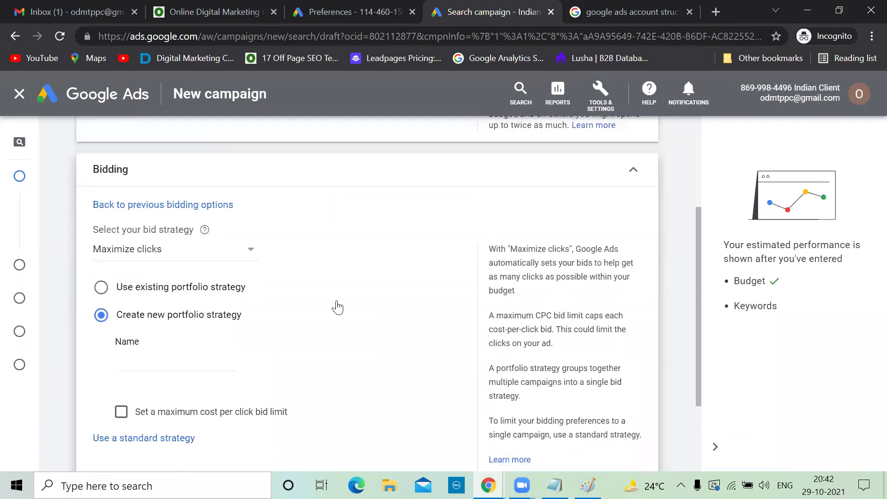
{"action": "left_click", "coordinate": [121, 411]}
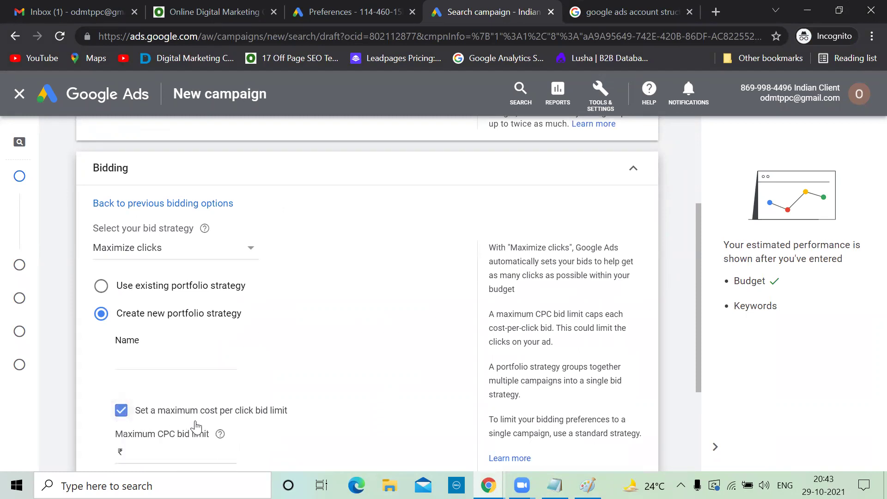
{"action": "left_click", "coordinate": [104, 289]}
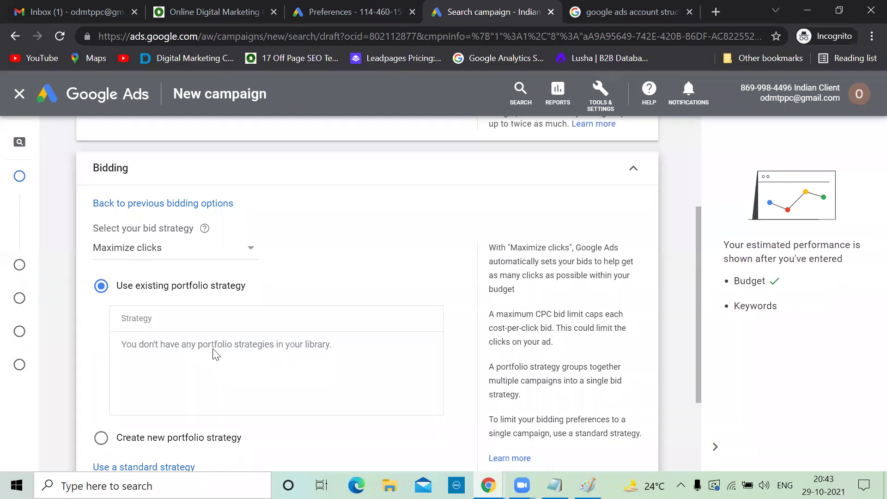
{"action": "scroll", "coordinate": [216, 355], "scroll_direction": "down", "scroll_amount": 2}
{"action": "left_click", "coordinate": [158, 409]}
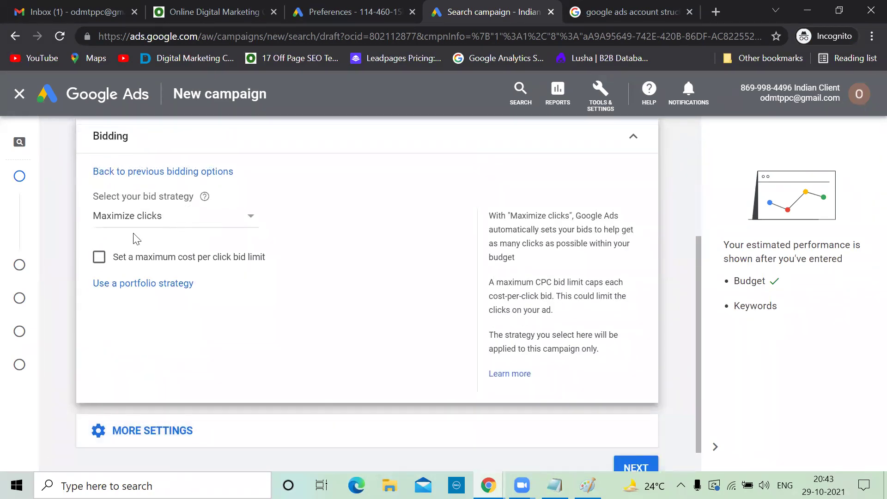
Return to the previous bidding options with the Clicks focus and set a maximum CPC bid limit of ₹80.
{"action": "left_click", "coordinate": [245, 222]}
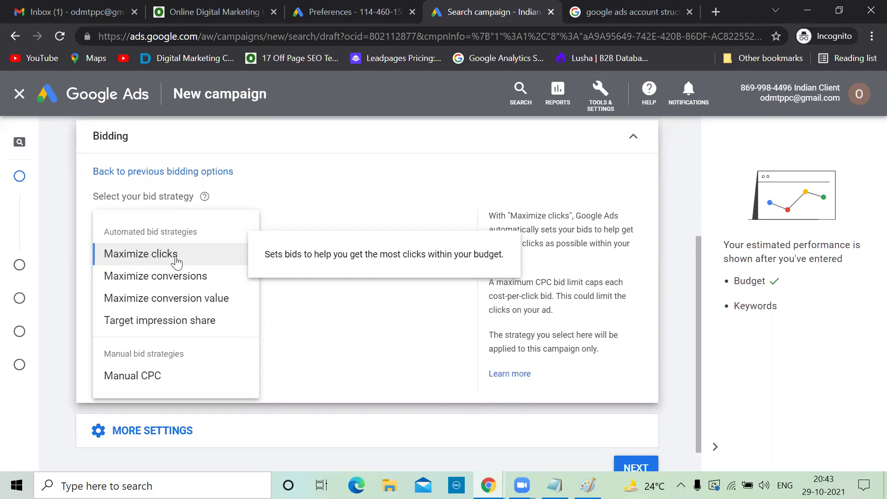
{"action": "left_click", "coordinate": [329, 184]}
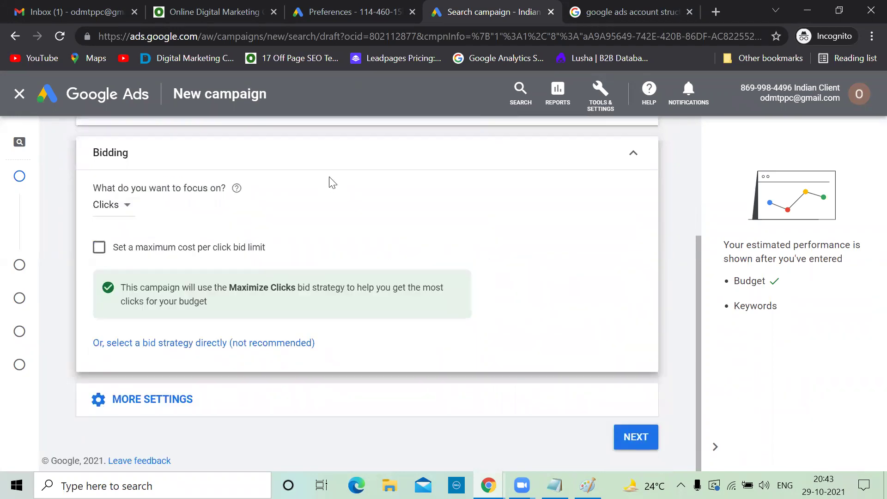
{"action": "left_click", "coordinate": [100, 253]}
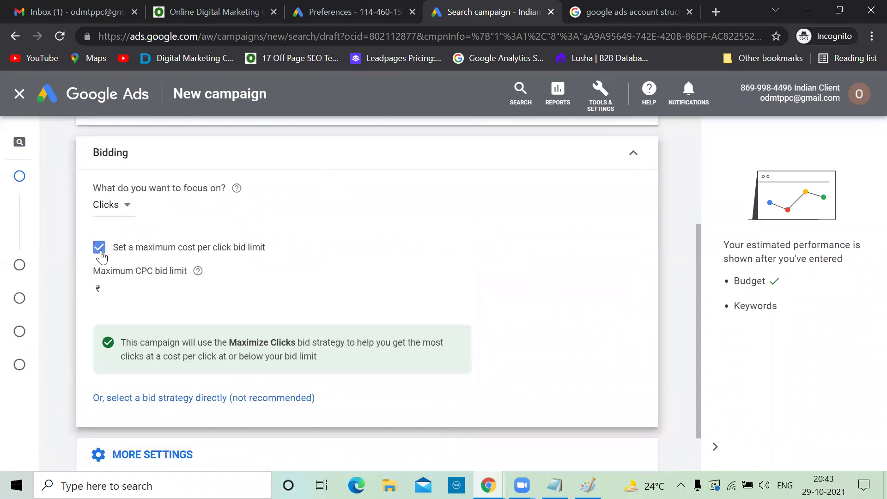
{"action": "left_click", "coordinate": [116, 287]}
{"action": "type", "text": "80"}
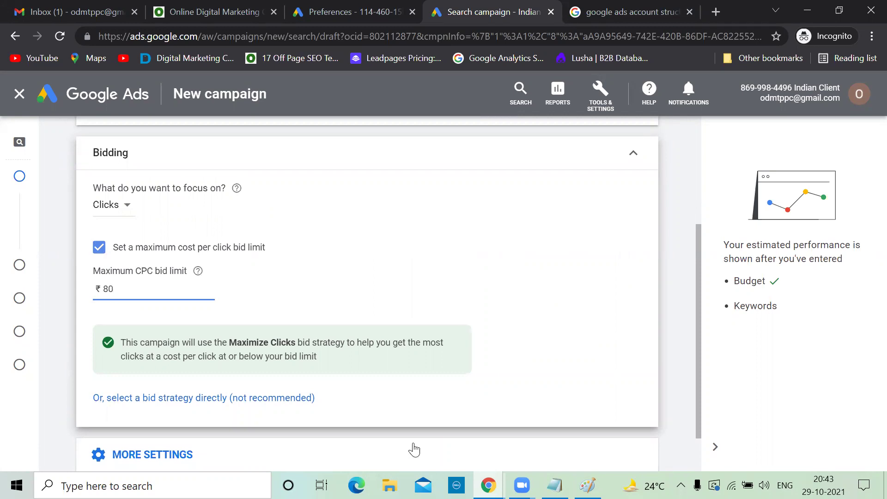
{"action": "left_click", "coordinate": [857, 461]}
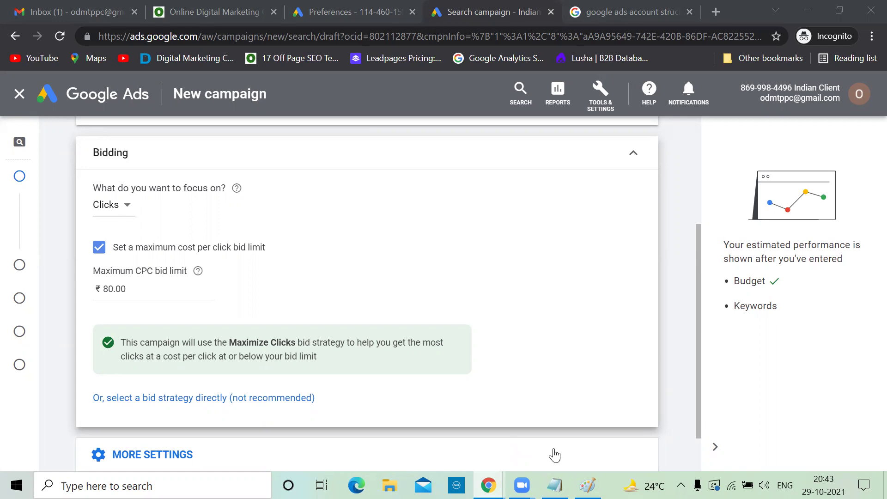
Switch to the notes and add the line "actual cpc = comp cpc + 1" directly below "max cpc : 80".
{"action": "key", "text": "alt+Tab"}
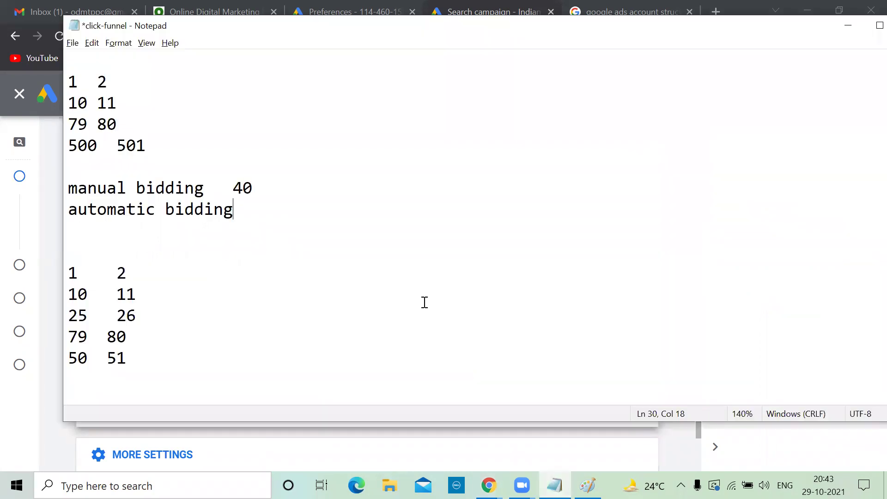
{"action": "scroll", "coordinate": [213, 321], "scroll_direction": "down", "scroll_amount": 2}
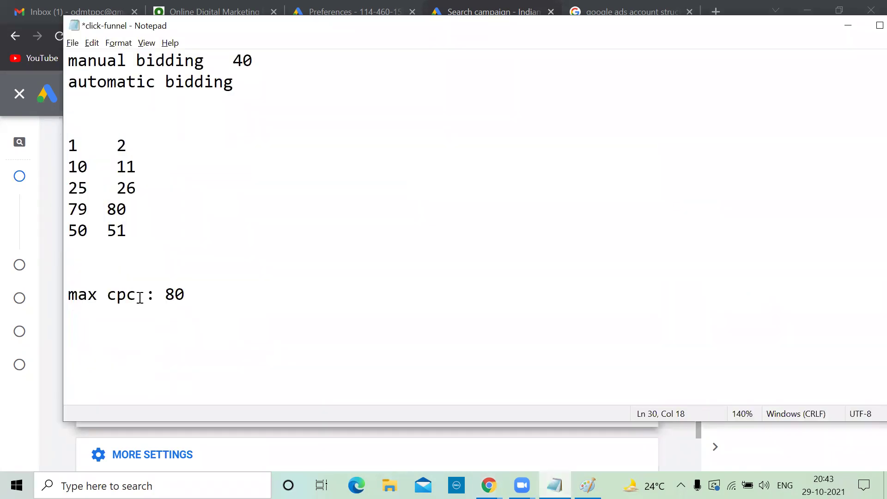
{"action": "left_click_drag", "start_coordinate": [205, 295], "coordinate": [165, 298]}
{"action": "left_click", "coordinate": [194, 296]}
{"action": "key", "text": "Return"}
{"action": "type", "text": "1"}
{"action": "key", "text": "Return"}
{"action": "left_click", "coordinate": [141, 146]}
{"action": "left_click", "coordinate": [82, 320]}
{"action": "key", "text": "BackSpace"}
{"action": "type", "text": "actual cpc "}
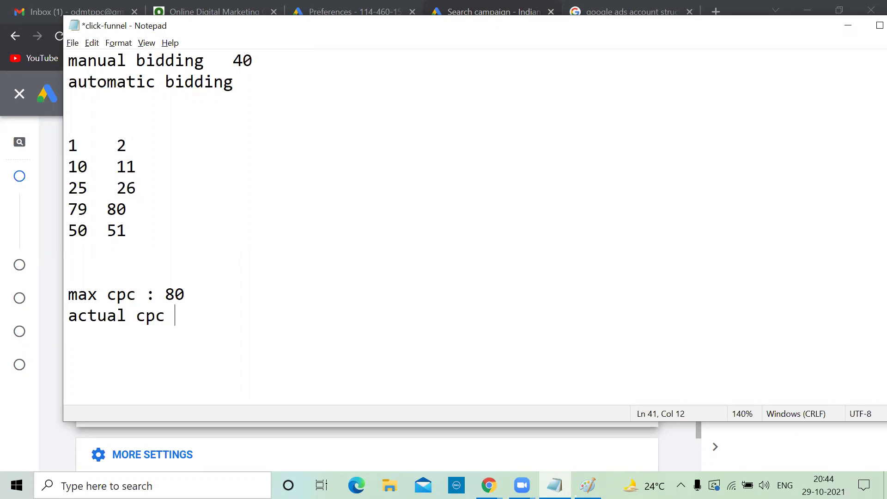
{"action": "type", "text": "= comp cpc + 1"}
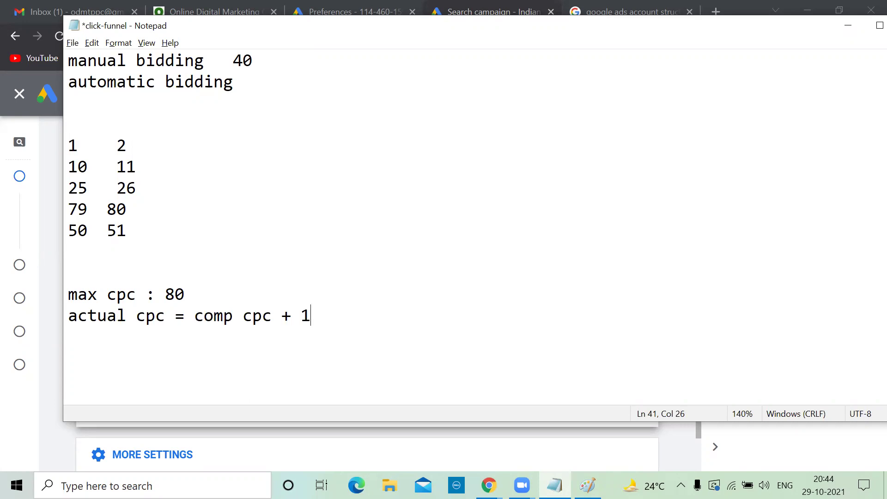
Try 0.01$ as the increment in the actual cpc formula and put the 1 back.
{"action": "key", "text": "BackSpace"}
{"action": "type", "text": "0.0"}
{"action": "type", "text": "1$"}
{"action": "key", "text": "BackSpace"}
{"action": "key", "text": "BackSpace"}
{"action": "key", "text": "BackSpace"}
{"action": "key", "text": "BackSpace"}
{"action": "key", "text": "BackSpace"}
{"action": "type", "text": "1"}
Return to the Google Ads campaign draft, review its budget and bidding, and continue to the campaign settings.
{"action": "left_click", "coordinate": [855, 29]}
{"action": "scroll", "coordinate": [287, 283], "scroll_direction": "down", "scroll_amount": 2}
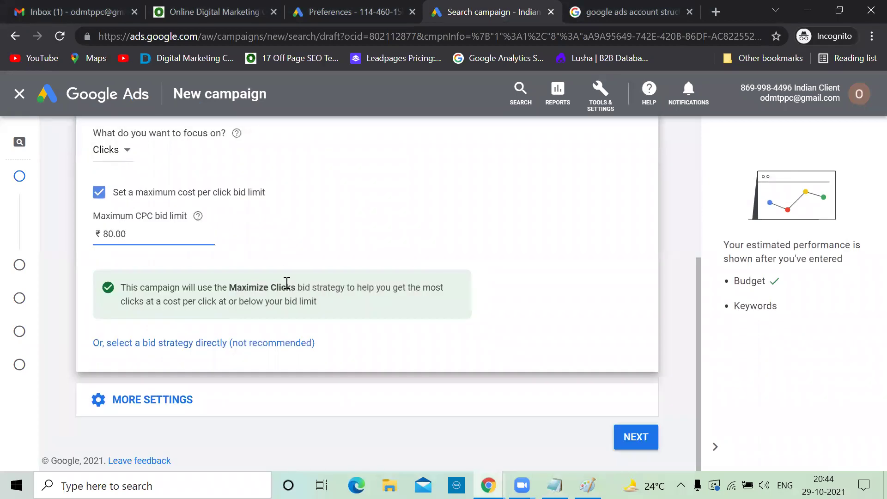
{"action": "scroll", "coordinate": [287, 282], "scroll_direction": "up", "scroll_amount": 5}
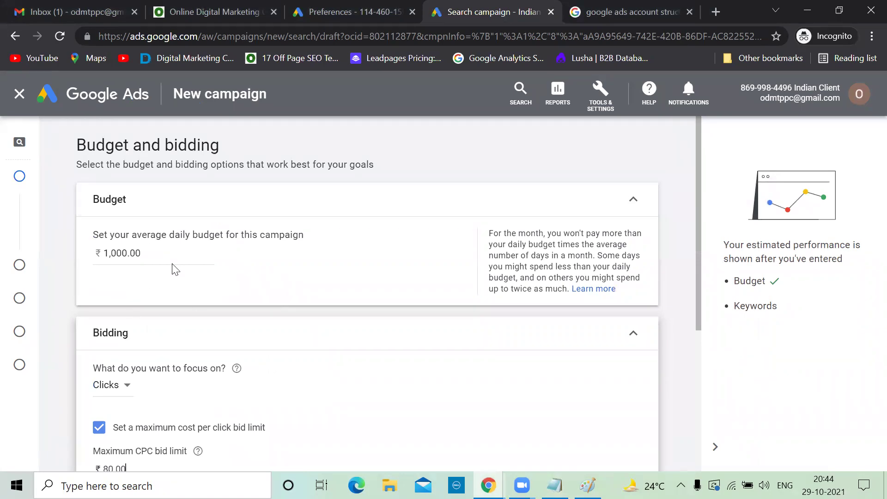
{"action": "scroll", "coordinate": [175, 269], "scroll_direction": "down", "scroll_amount": 2}
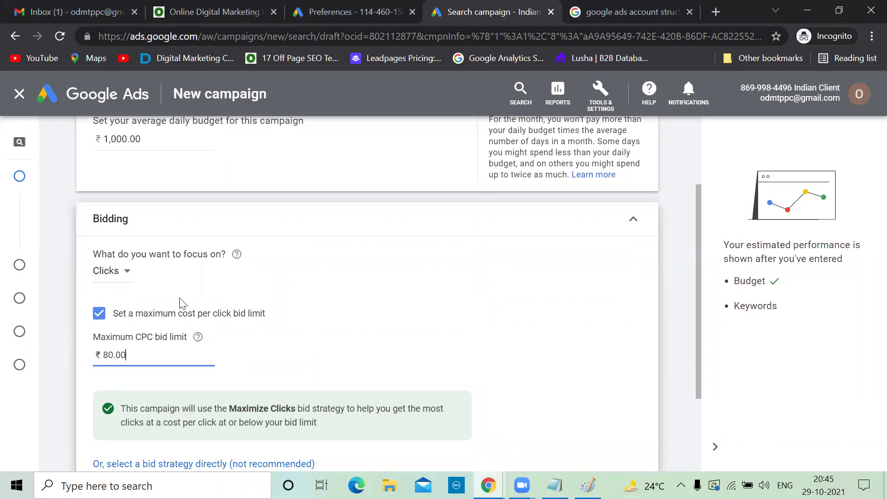
{"action": "scroll", "coordinate": [182, 301], "scroll_direction": "down", "scroll_amount": 2}
{"action": "scroll", "coordinate": [164, 303], "scroll_direction": "down", "scroll_amount": 1}
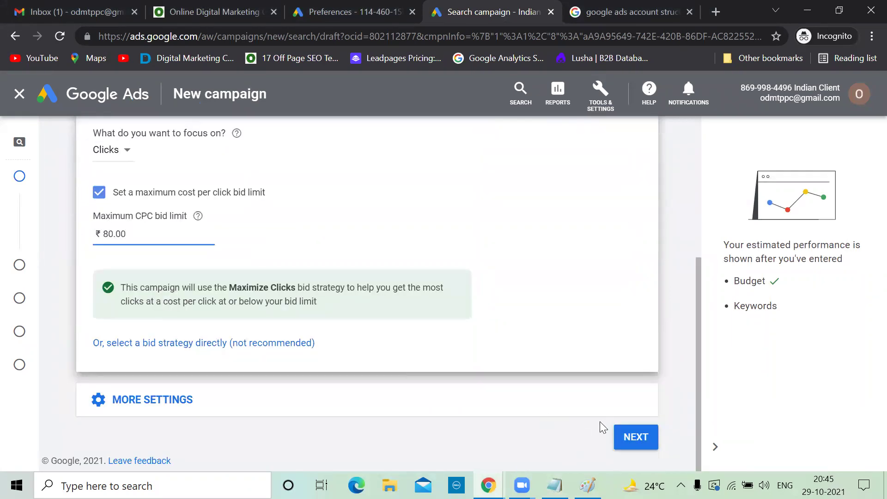
{"action": "left_click", "coordinate": [631, 438]}
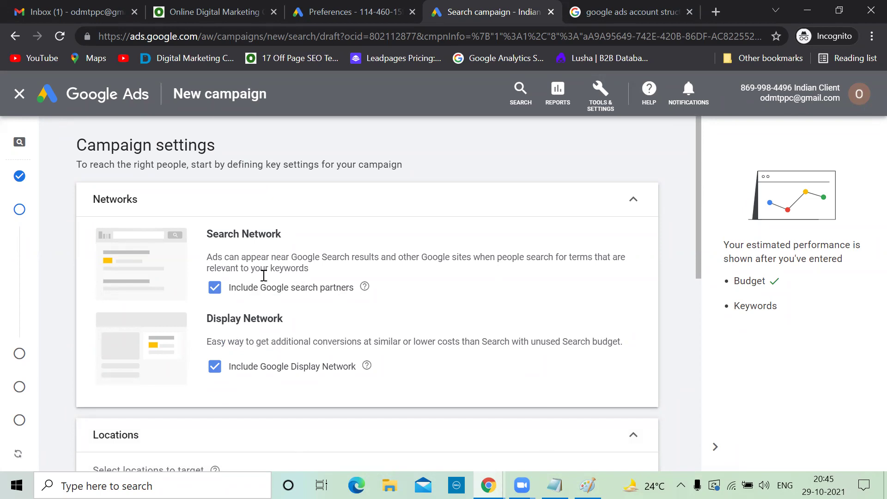
Switch to the notes and highlight "search network" and "SERP" in the search network line.
{"action": "key", "text": "alt+Tab"}
{"action": "left_click_drag", "start_coordinate": [205, 231], "coordinate": [11, 238]}
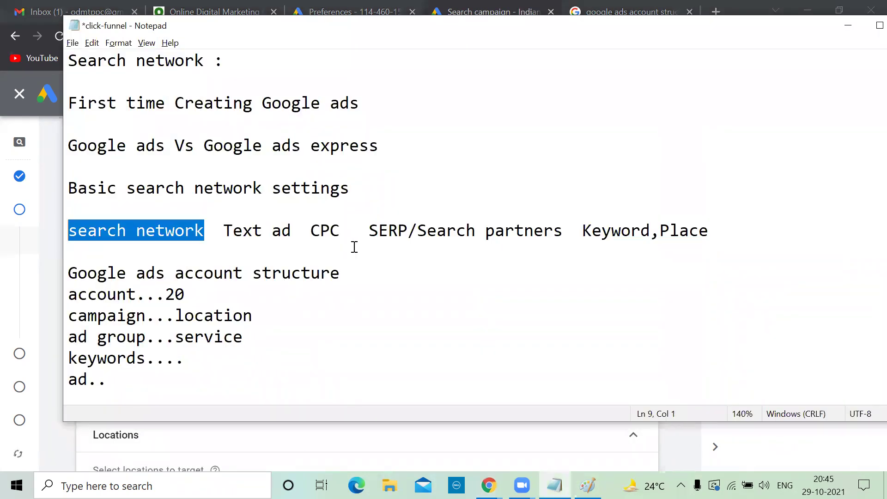
{"action": "left_click_drag", "start_coordinate": [403, 230], "coordinate": [362, 230]}
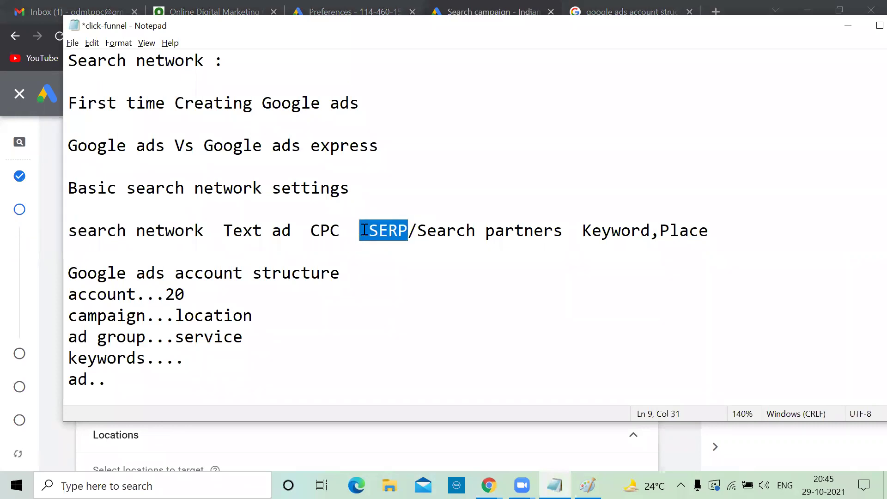
Return to Google Ads, exclude Google search partners and the Google Display Network from the campaign, and view the search partners help.
{"action": "left_click", "coordinate": [847, 27]}
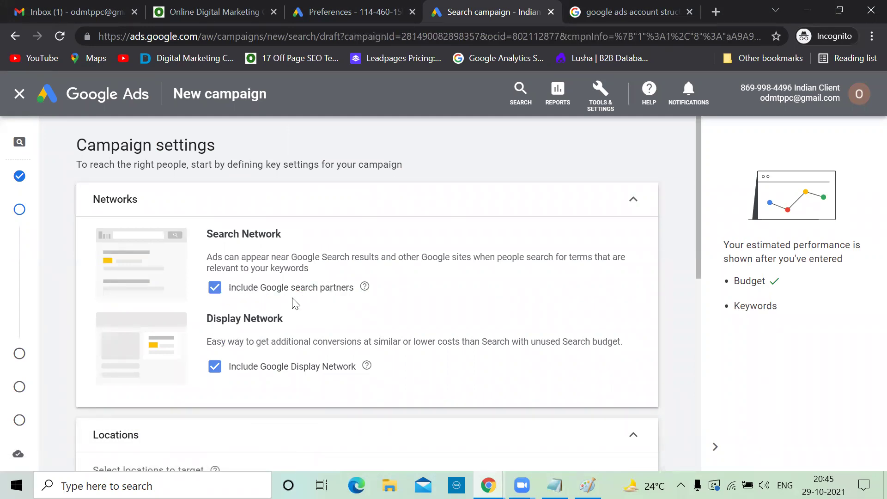
{"action": "left_click", "coordinate": [215, 289]}
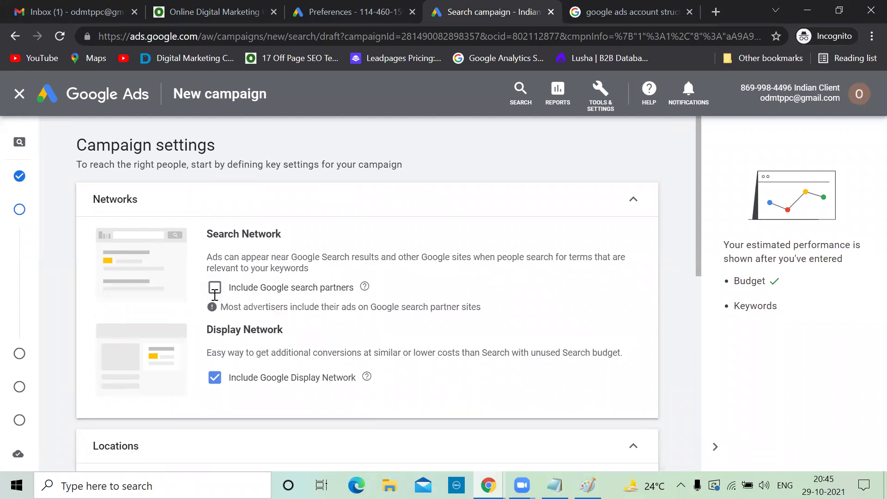
{"action": "left_click", "coordinate": [214, 379]}
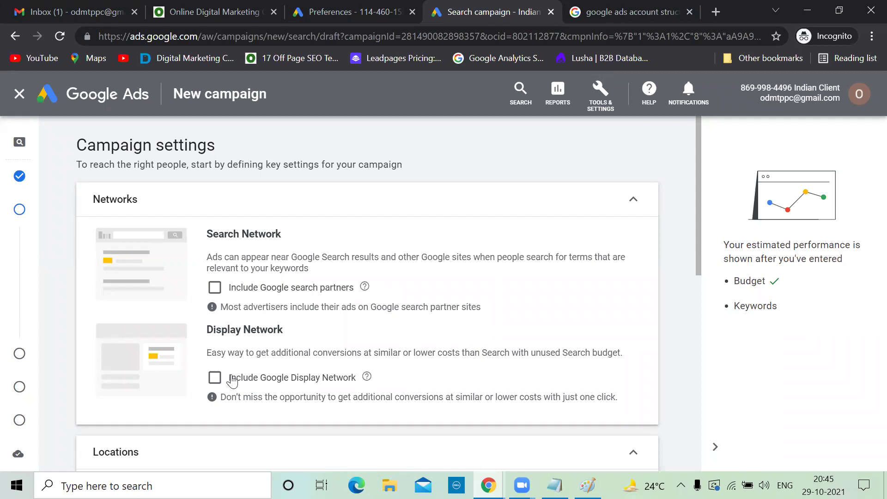
{"action": "mouse_move", "coordinate": [365, 288]}
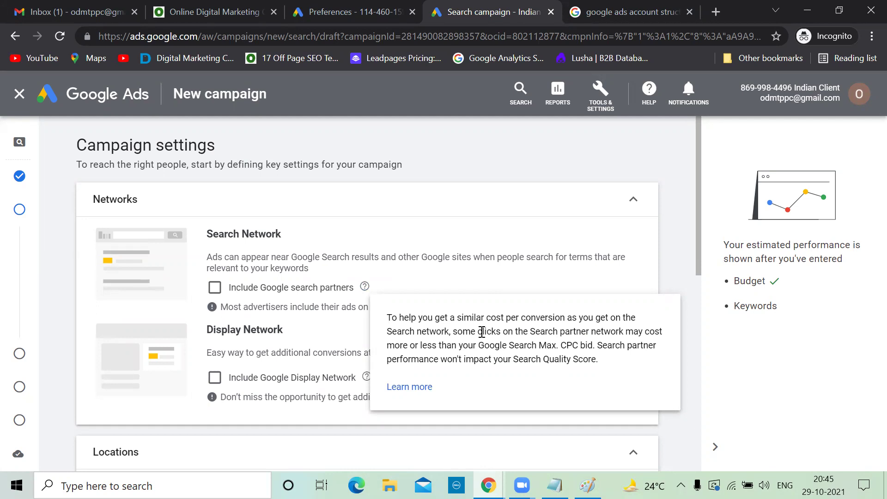
Set the campaign to another location and target Hyderabad, Telangana, India.
{"action": "scroll", "coordinate": [442, 228], "scroll_direction": "down", "scroll_amount": 4}
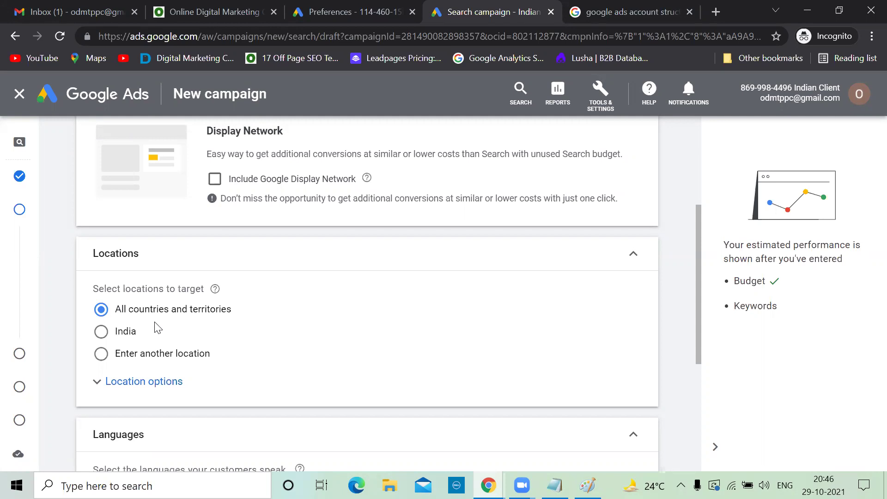
{"action": "left_click", "coordinate": [101, 332]}
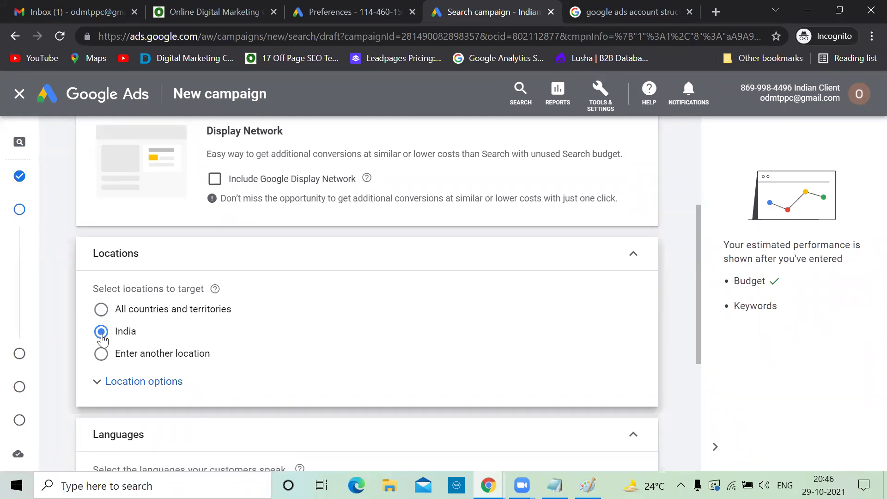
{"action": "left_click", "coordinate": [103, 358]}
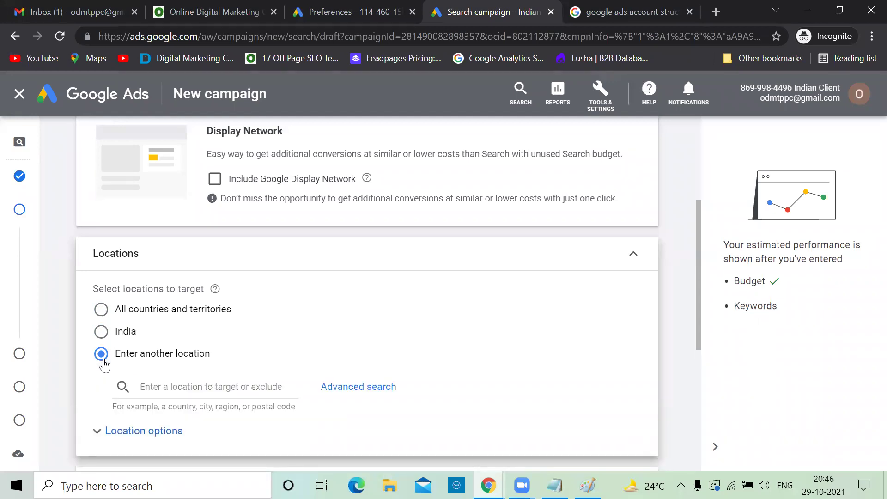
{"action": "scroll", "coordinate": [313, 329], "scroll_direction": "down", "scroll_amount": 1}
{"action": "left_click", "coordinate": [234, 339]}
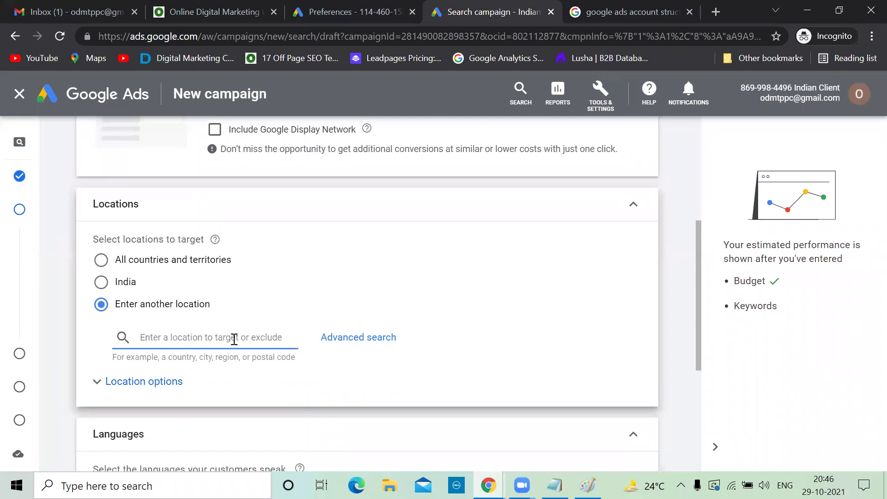
{"action": "type", "text": "Hyderabad"}
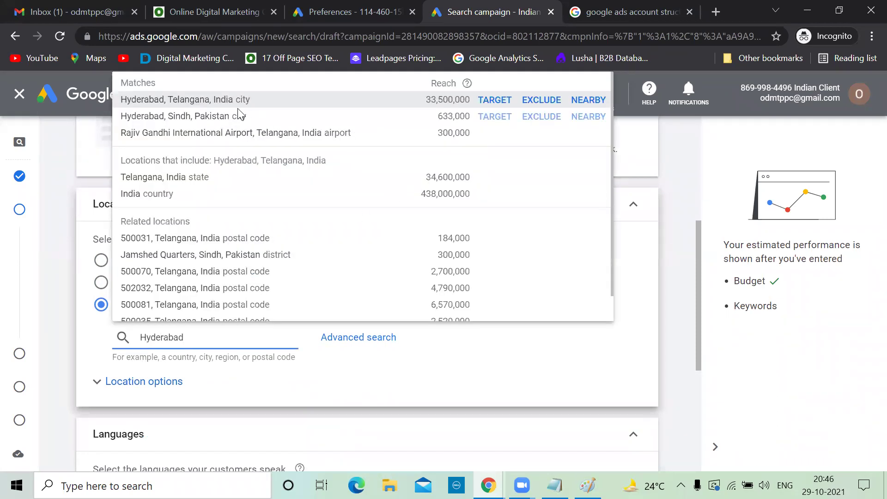
{"action": "left_click", "coordinate": [489, 106]}
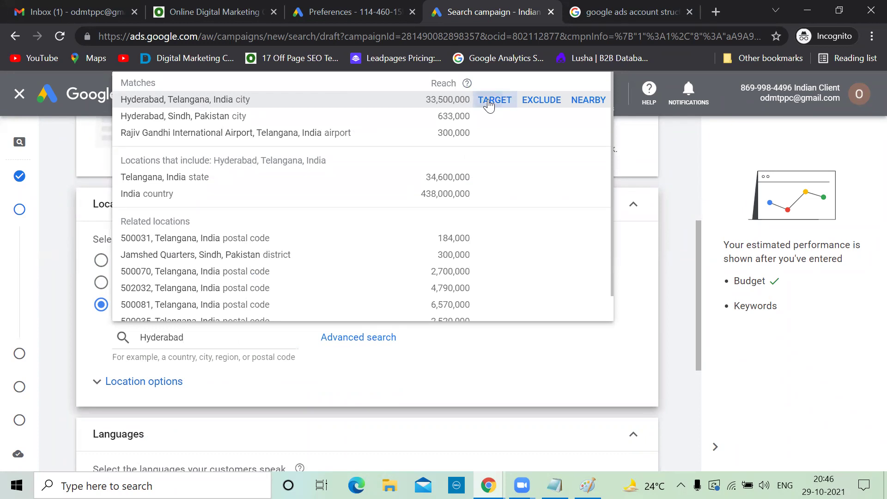
{"action": "left_click", "coordinate": [489, 104]}
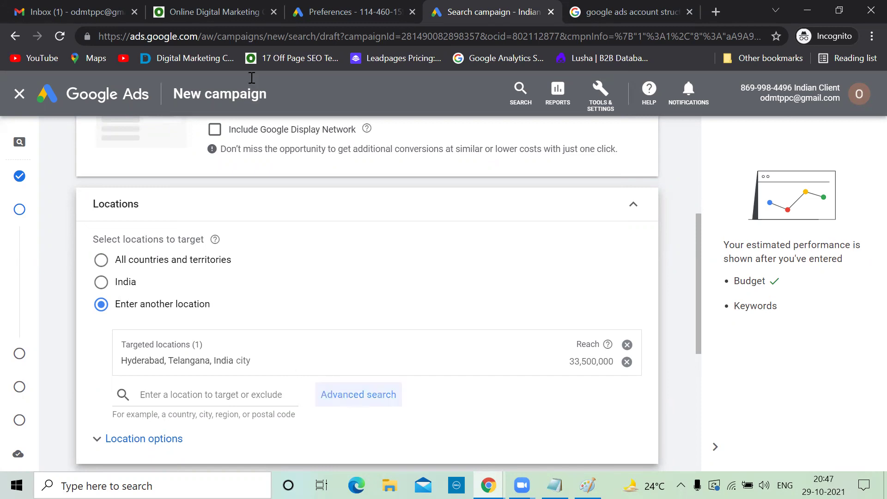
View the ODMT website and the USA Client account preferences, and return to the campaign draft.
{"action": "left_click", "coordinate": [189, 6]}
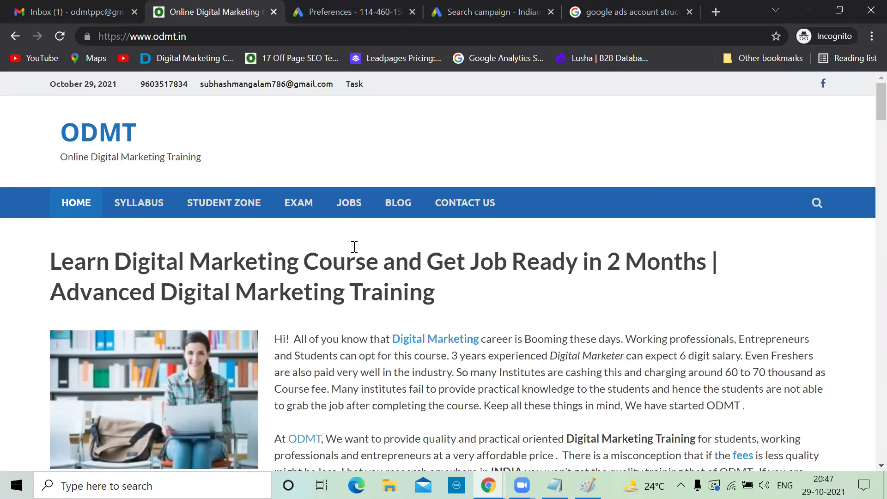
{"action": "left_click", "coordinate": [339, 10]}
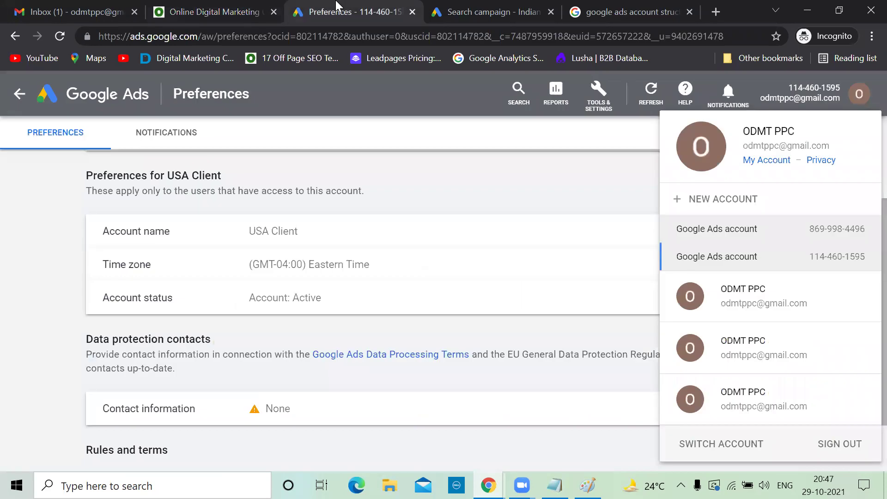
{"action": "left_click", "coordinate": [454, 13]}
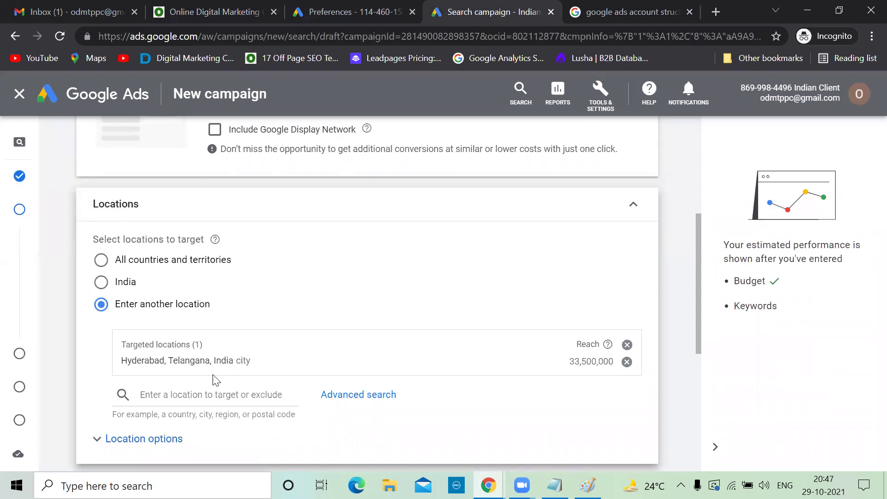
Start a radius target in the advanced location search and set its distance to 5 km.
{"action": "left_click", "coordinate": [343, 396]}
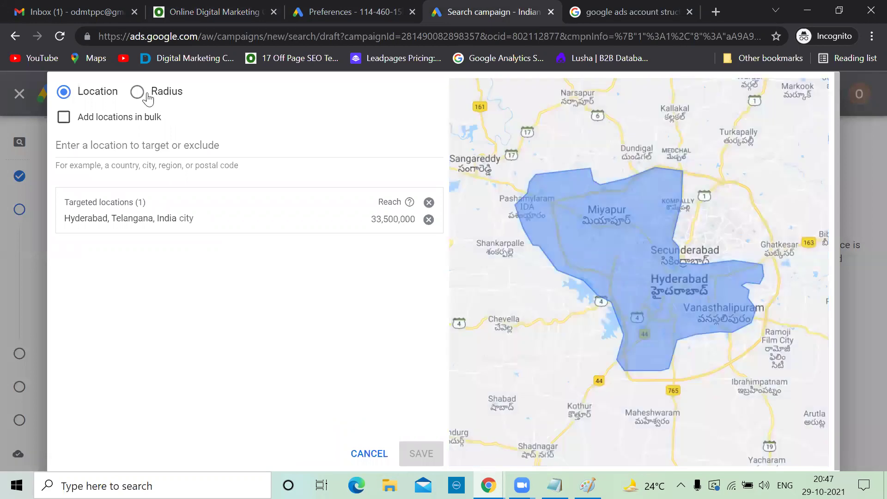
{"action": "left_click", "coordinate": [138, 92]}
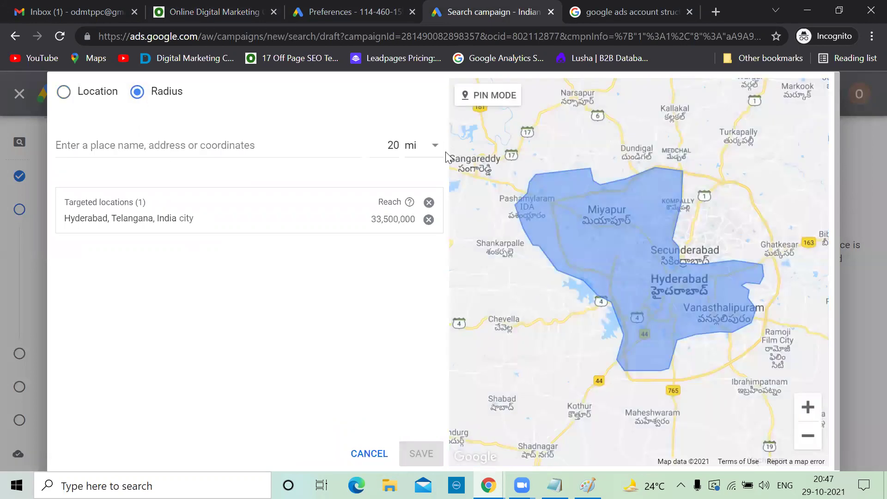
{"action": "left_click", "coordinate": [434, 154]}
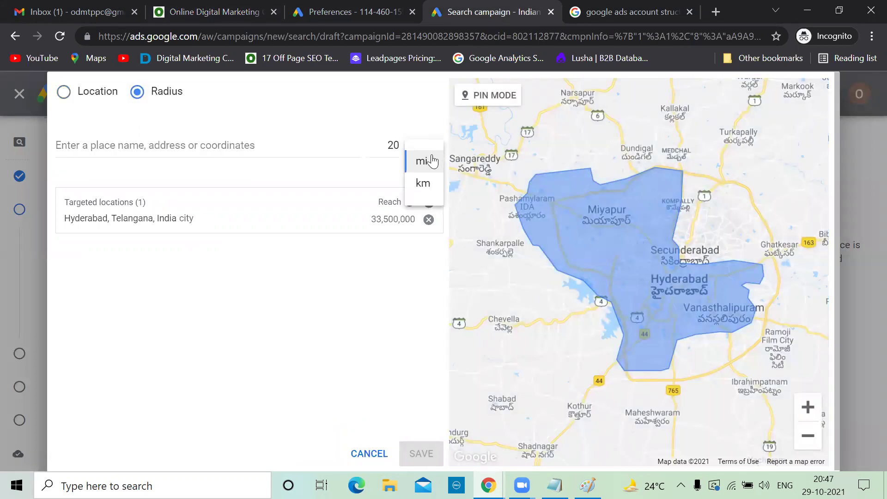
{"action": "left_click", "coordinate": [420, 181]}
{"action": "left_click", "coordinate": [400, 146]}
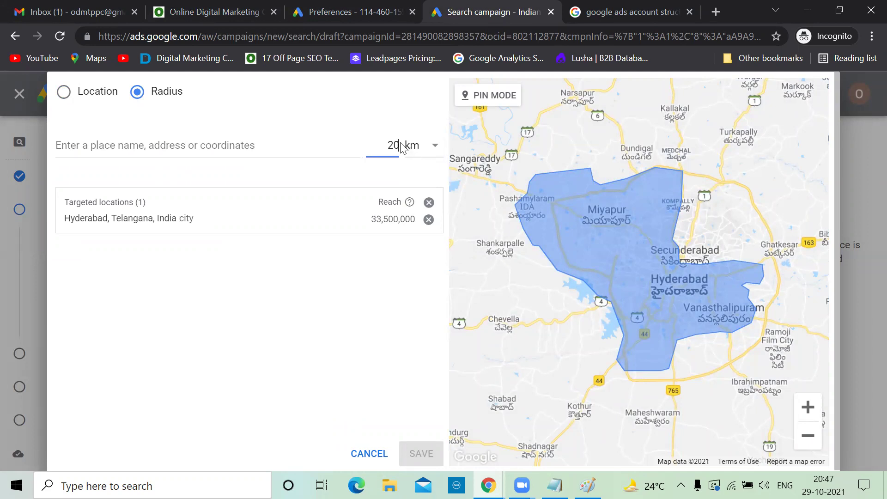
{"action": "key", "text": "BackSpace"}
{"action": "key", "text": "BackSpace"}
{"action": "type", "text": "5"}
Target and save the radius around Panjagutta, Hyderabad, Telangana, and remove it again from the targeted locations.
{"action": "left_click", "coordinate": [188, 142]}
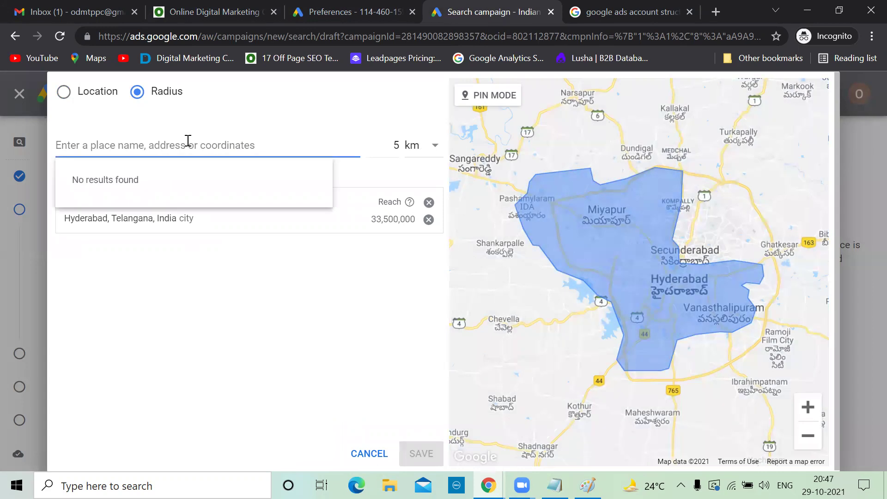
{"action": "type", "text": "panjagutta"}
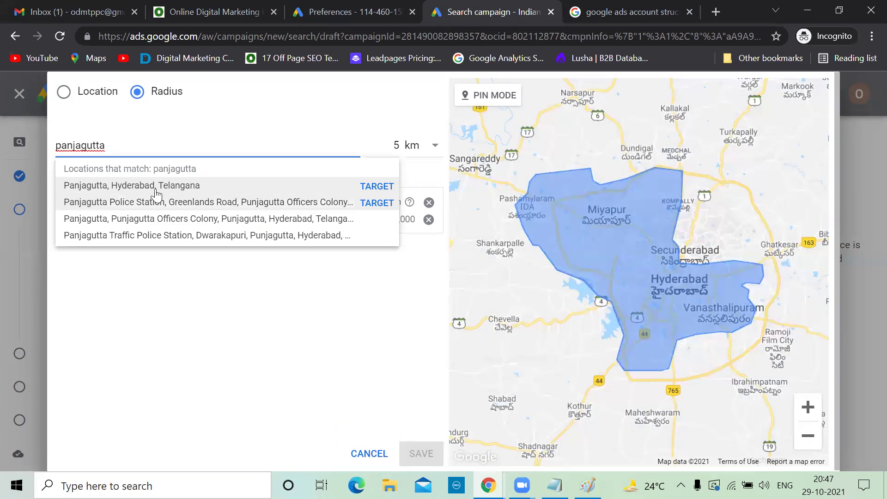
{"action": "left_click", "coordinate": [146, 182]}
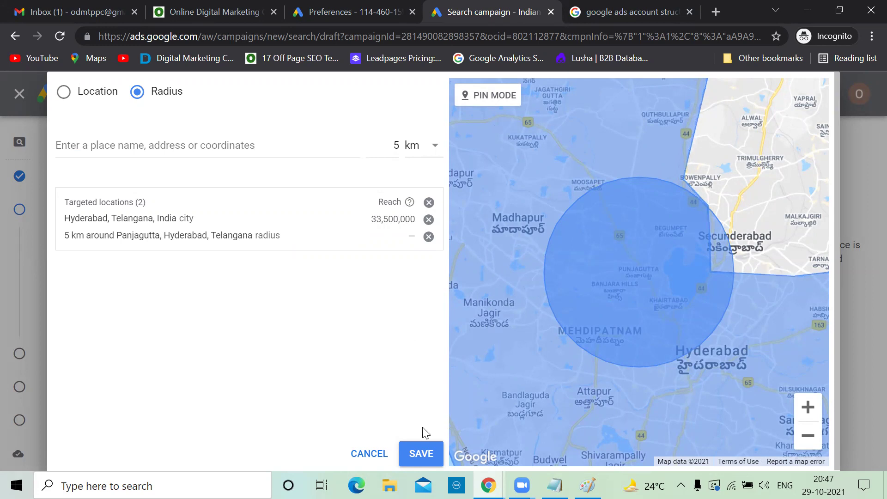
{"action": "left_click", "coordinate": [419, 453]}
{"action": "scroll", "coordinate": [422, 454], "scroll_direction": "down", "scroll_amount": 1}
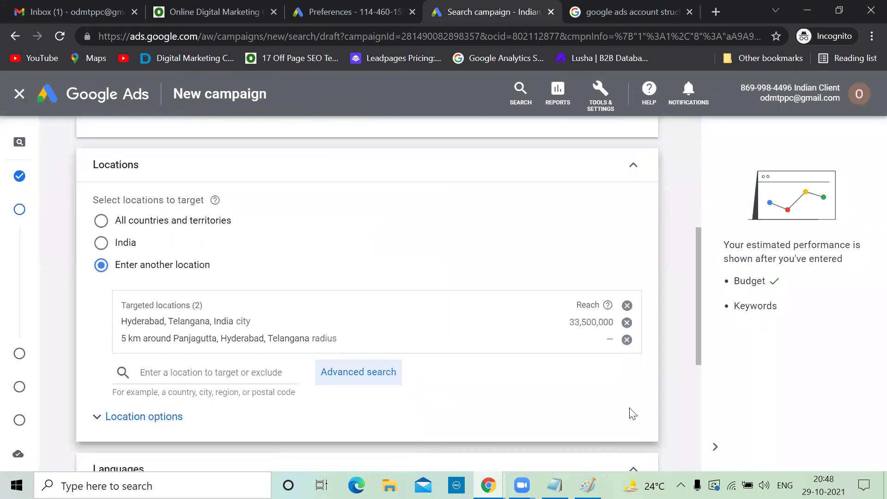
{"action": "left_click", "coordinate": [627, 339]}
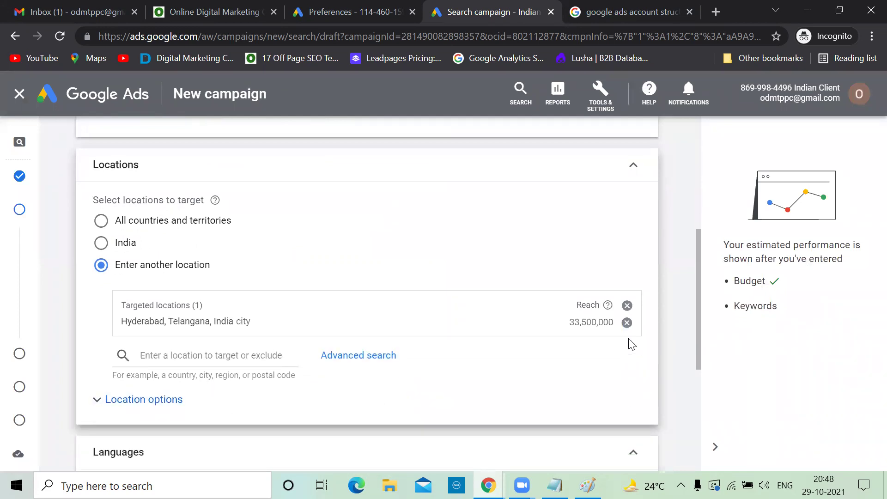
Expand the location options to review the target and exclude settings, and collapse them again.
{"action": "scroll", "coordinate": [472, 297], "scroll_direction": "down", "scroll_amount": 2}
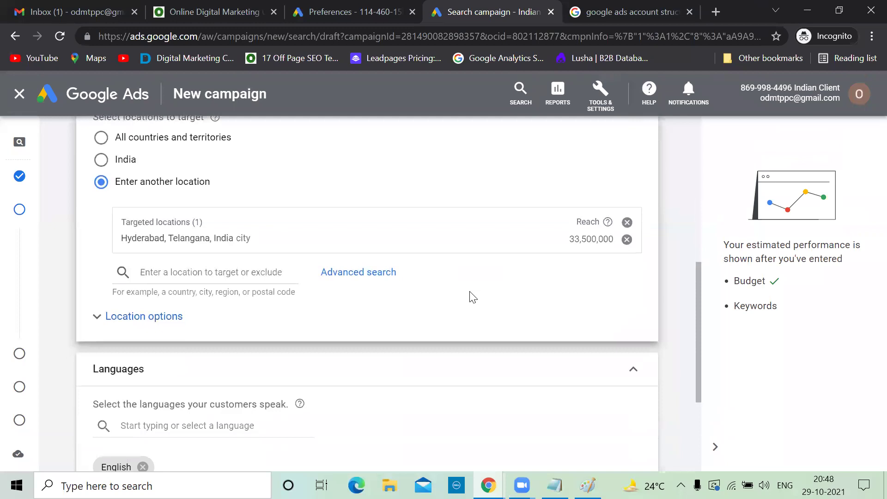
{"action": "left_click", "coordinate": [98, 319]}
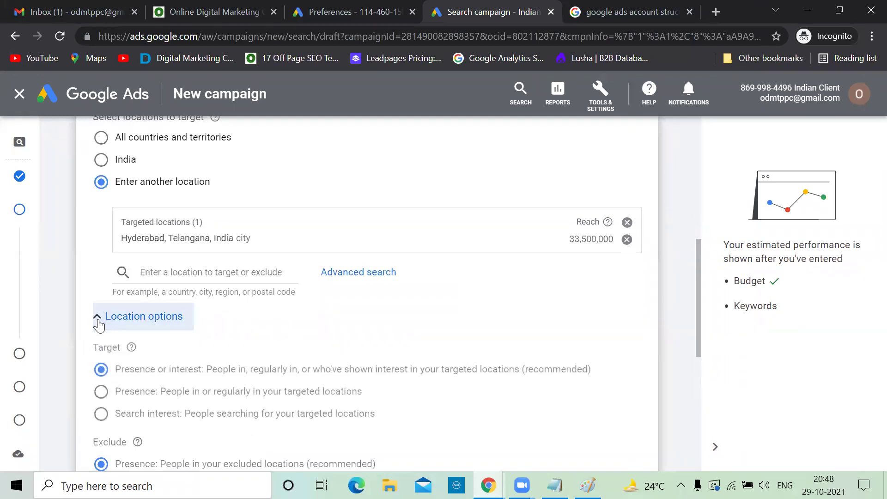
{"action": "left_click", "coordinate": [98, 324]}
{"action": "left_click", "coordinate": [98, 324]}
{"action": "left_click", "coordinate": [98, 325]}
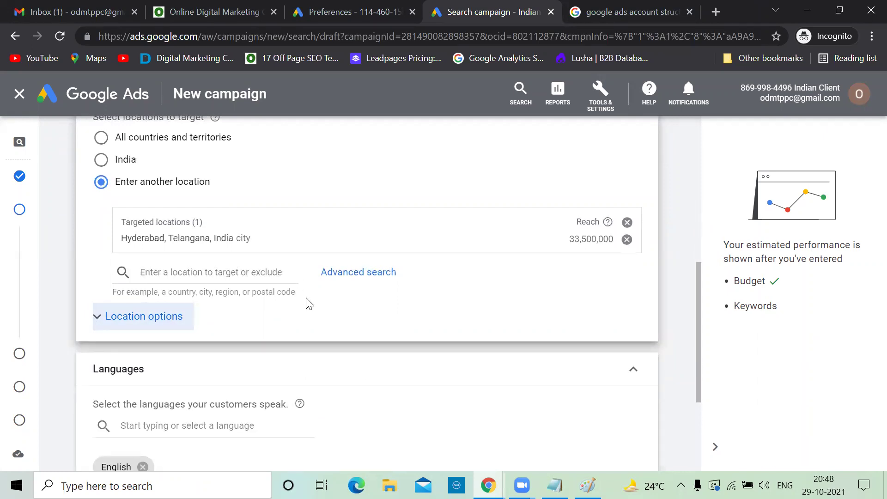
Browse the full list of customer languages available for the campaign and close it.
{"action": "scroll", "coordinate": [307, 303], "scroll_direction": "down", "scroll_amount": 2}
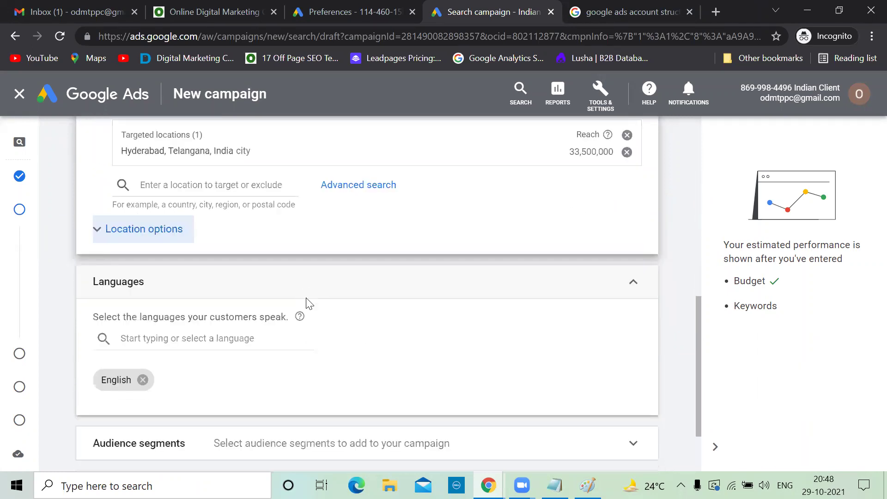
{"action": "left_click", "coordinate": [158, 340]}
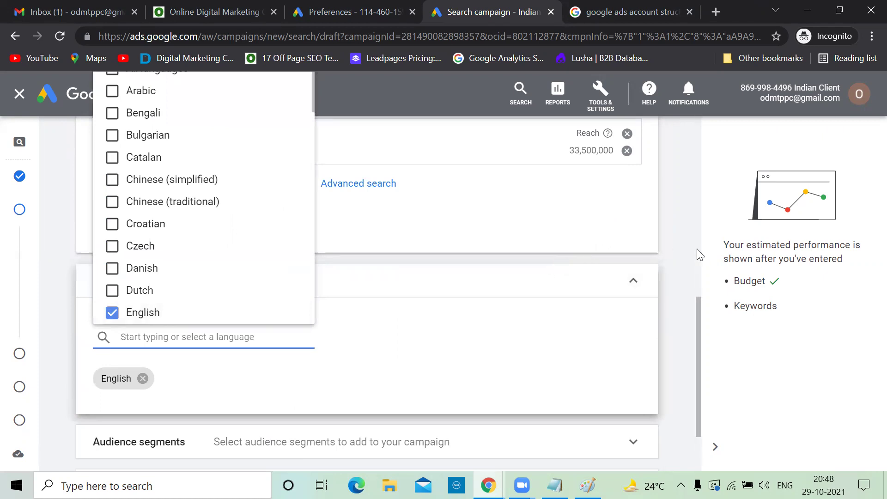
{"action": "left_click", "coordinate": [681, 251]}
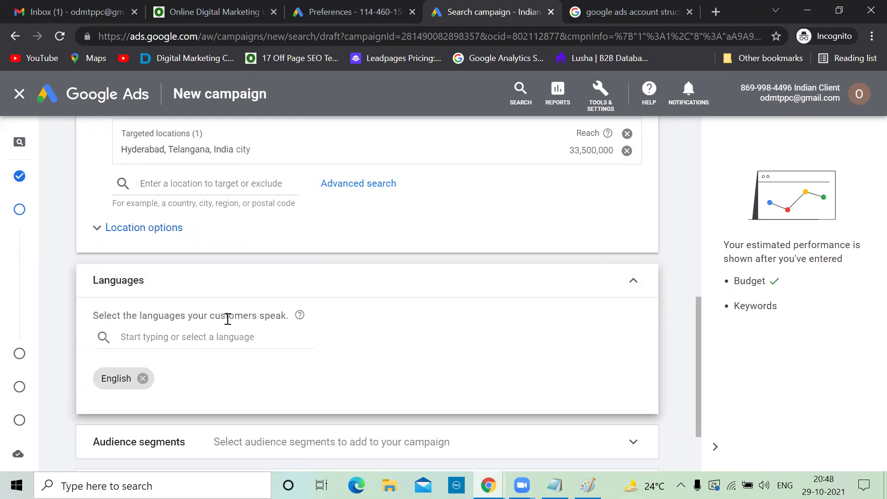
{"action": "mouse_move", "coordinate": [301, 316]}
{"action": "left_click", "coordinate": [148, 337]}
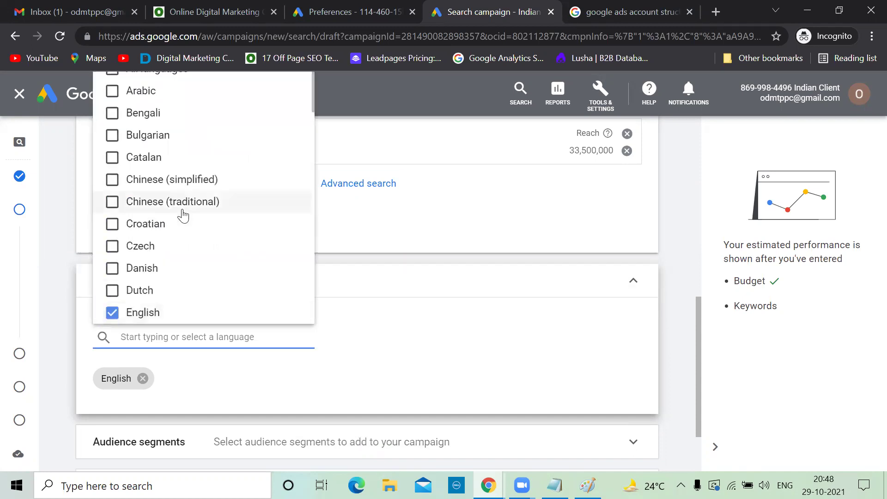
{"action": "scroll", "coordinate": [183, 215], "scroll_direction": "down", "scroll_amount": 15}
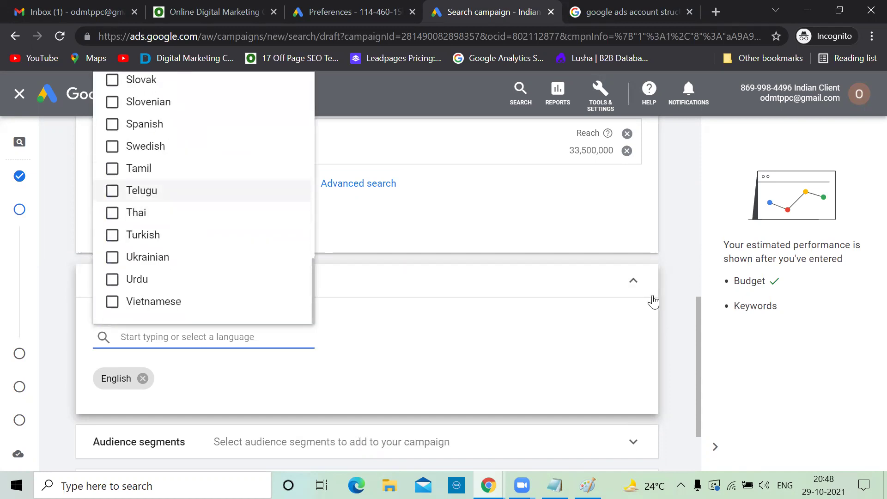
{"action": "left_click", "coordinate": [674, 295]}
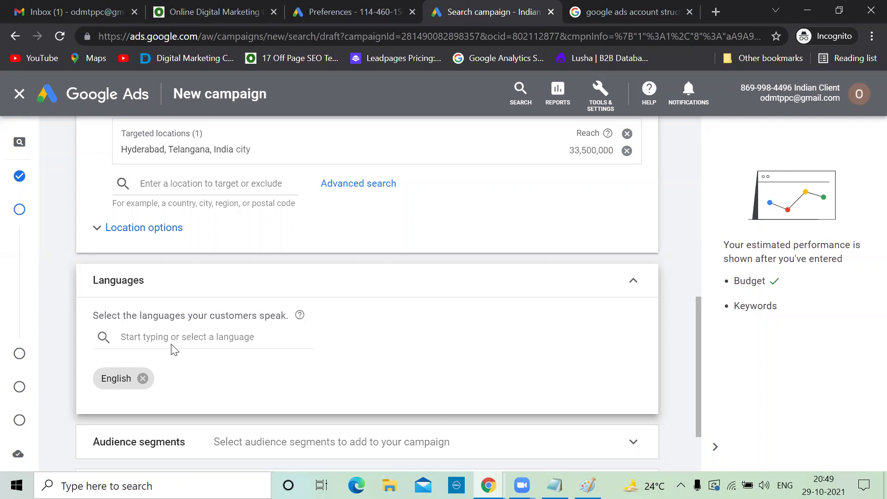
Continue from the campaign settings to the keywords and ads page and dismiss the new keywords experience introduction.
{"action": "scroll", "coordinate": [173, 349], "scroll_direction": "down", "scroll_amount": 2}
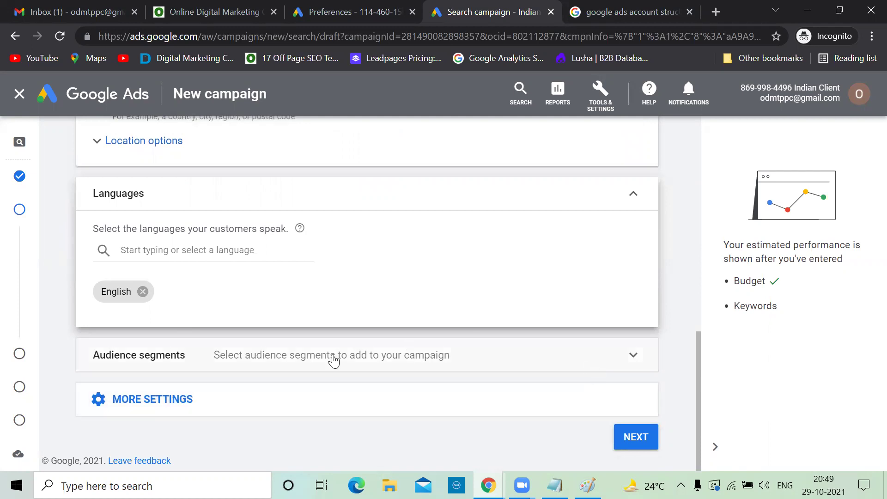
{"action": "left_click", "coordinate": [637, 439]}
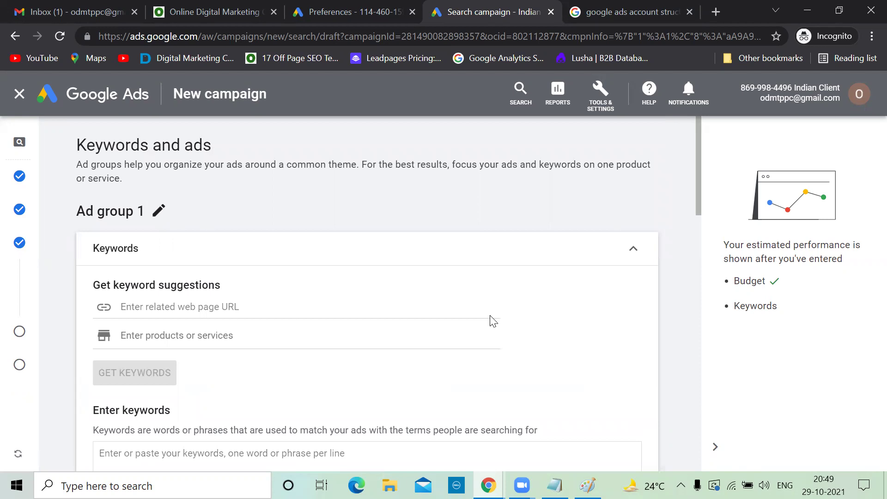
{"action": "scroll", "coordinate": [493, 322], "scroll_direction": "down", "scroll_amount": 3}
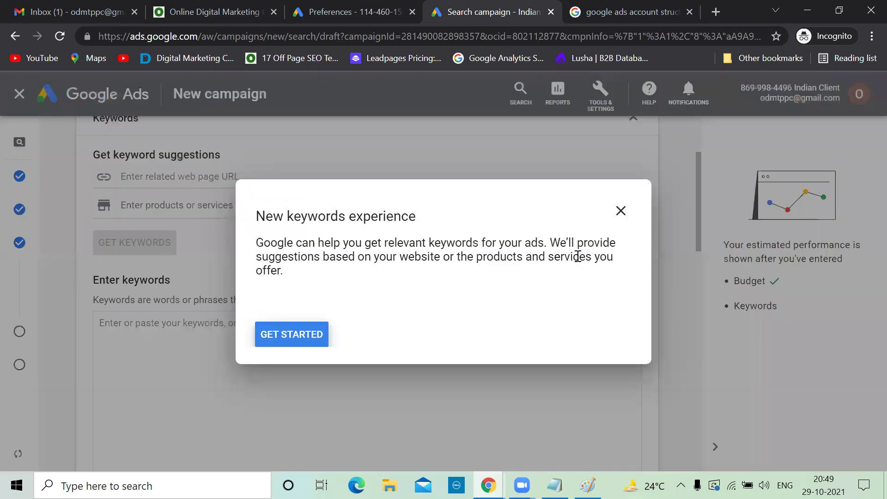
{"action": "left_click", "coordinate": [619, 212]}
{"action": "left_click", "coordinate": [504, 301]}
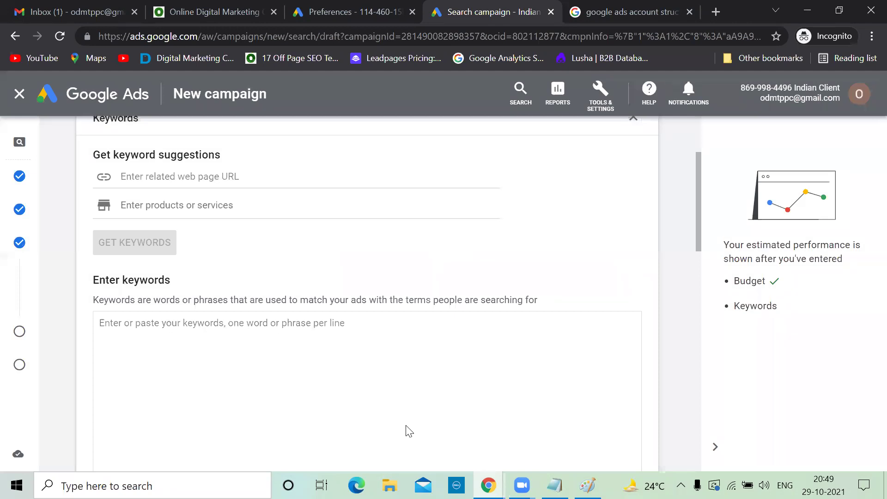
Check the account structure diagram in Paint, return to Google Ads and rename Ad group 1 as SEO.
{"action": "key", "text": "alt+Tab"}
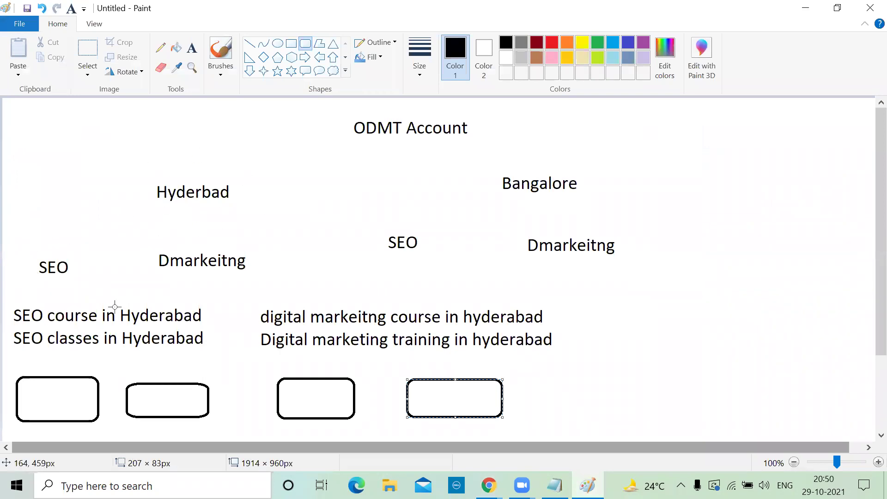
{"action": "left_click", "coordinate": [807, 6]}
{"action": "scroll", "coordinate": [313, 193], "scroll_direction": "up", "scroll_amount": 3}
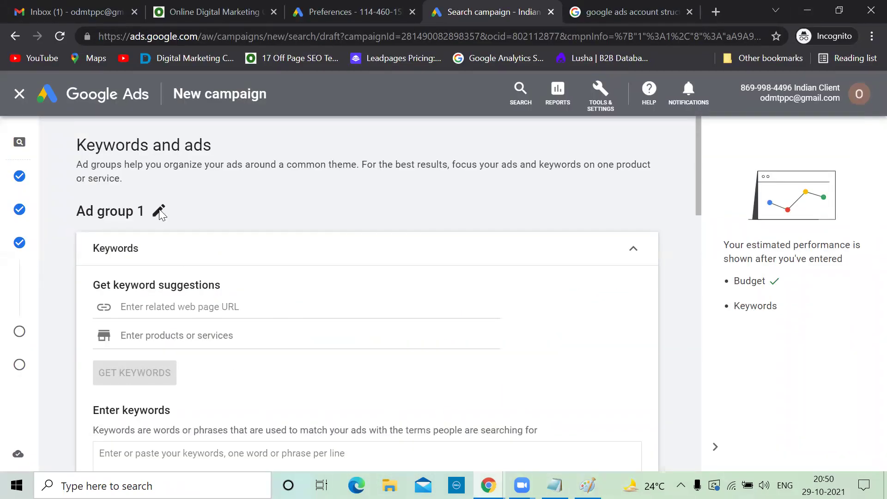
{"action": "left_click", "coordinate": [159, 211]}
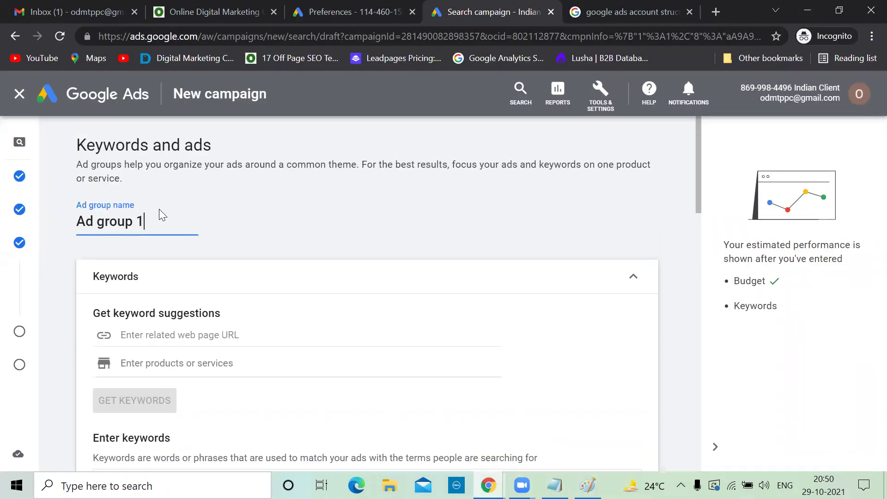
{"action": "key", "text": "BackSpace"}
{"action": "key", "text": "BackSpace"}
{"action": "key", "text": "BackSpace"}
{"action": "key", "text": "BackSpace"}
{"action": "key", "text": "BackSpace"}
{"action": "key", "text": "BackSpace"}
{"action": "key", "text": "BackSpace"}
{"action": "key", "text": "BackSpace"}
{"action": "key", "text": "BackSpace"}
{"action": "type", "text": "SEO"}
{"action": "scroll", "coordinate": [346, 323], "scroll_direction": "down", "scroll_amount": 3}
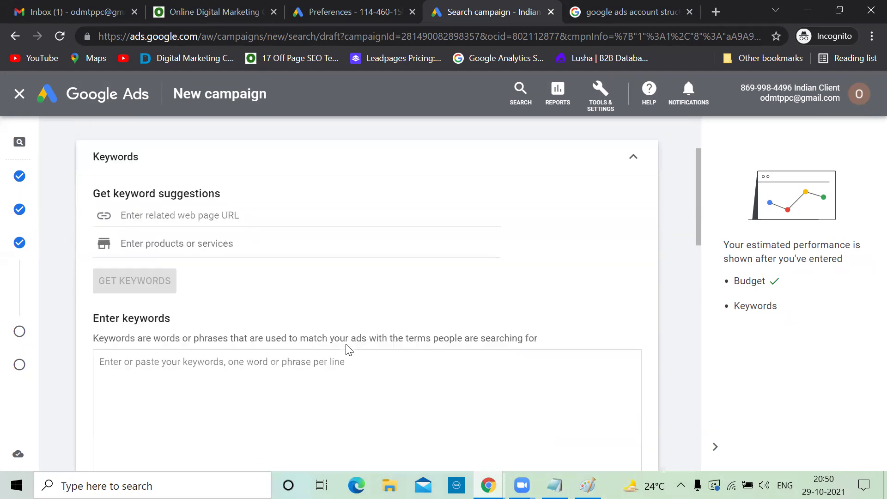
Enter "seo course in hyderabad" and "seo classes in hyderabad" as the SEO ad group's keywords, one per line.
{"action": "left_click", "coordinate": [124, 328]}
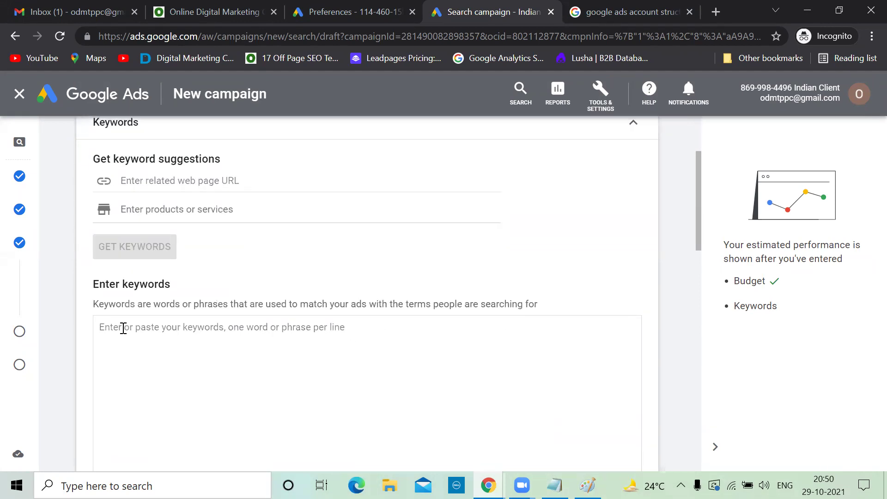
{"action": "key", "text": "alt+Tab"}
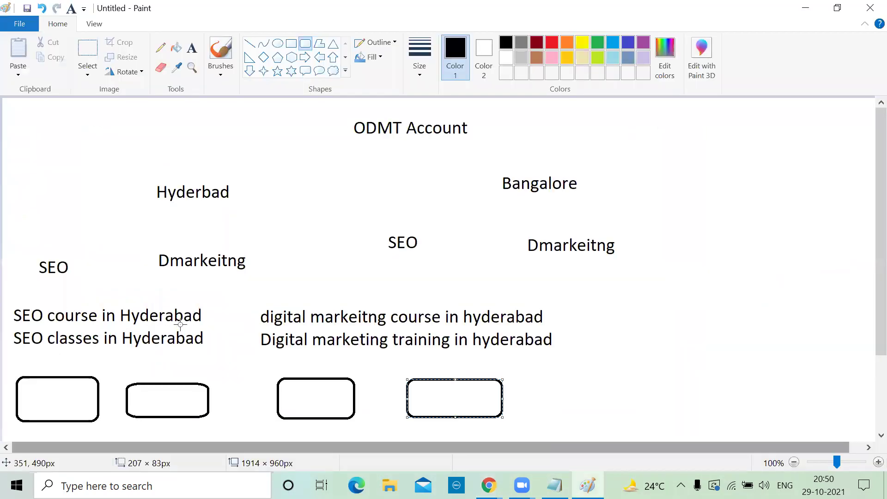
{"action": "key", "text": "alt+Tab"}
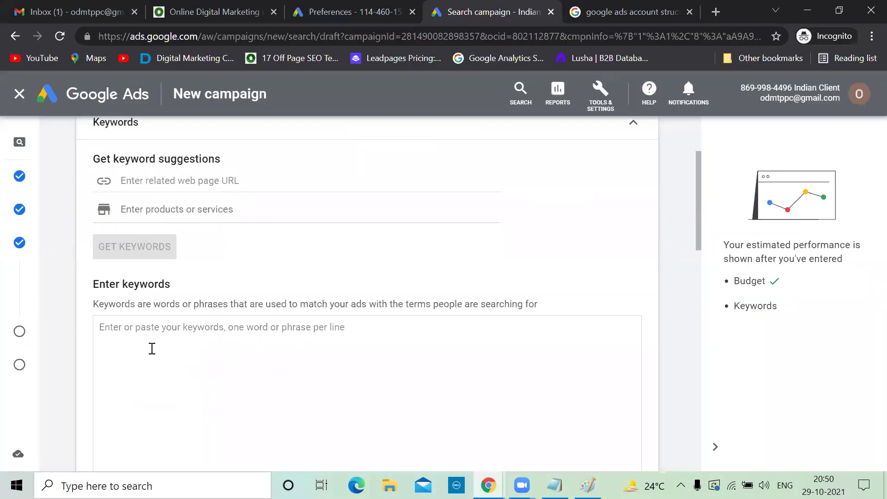
{"action": "type", "text": "seo course in hyderabad"}
{"action": "key", "text": "Return"}
{"action": "type", "text": "seo classes in hyderabad"}
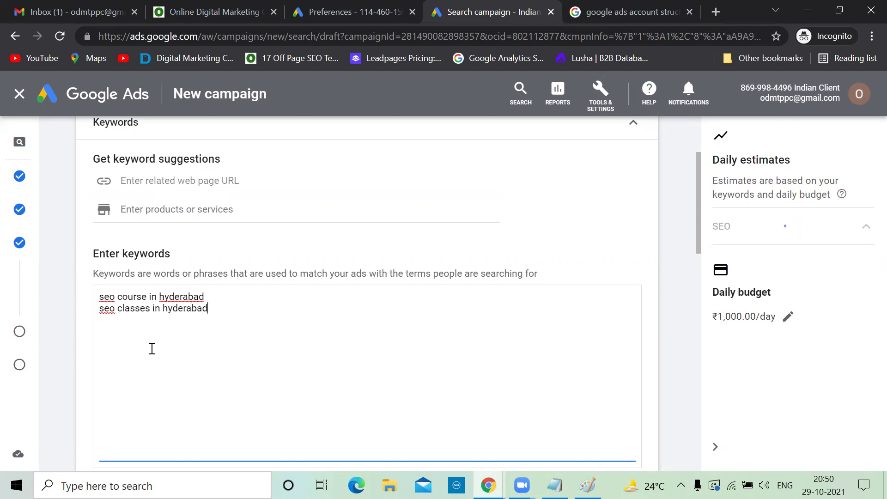
{"action": "scroll", "coordinate": [152, 349], "scroll_direction": "up", "scroll_amount": 2}
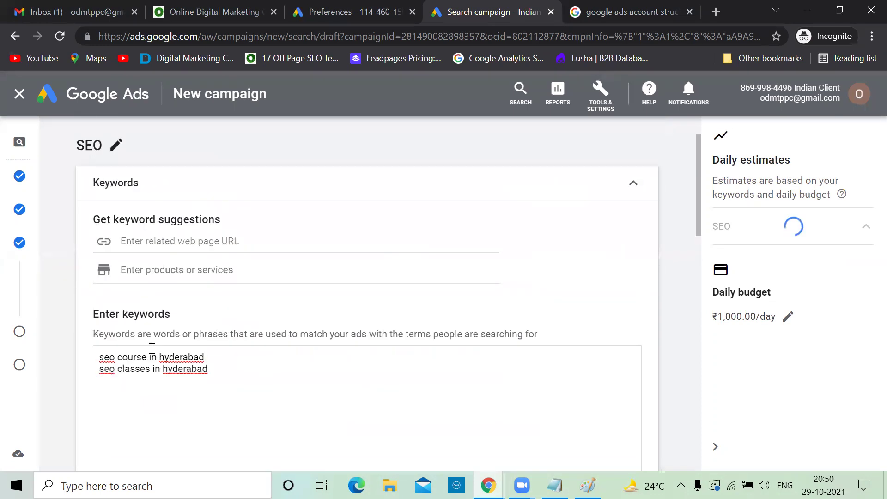
{"action": "scroll", "coordinate": [152, 348], "scroll_direction": "down", "scroll_amount": 2}
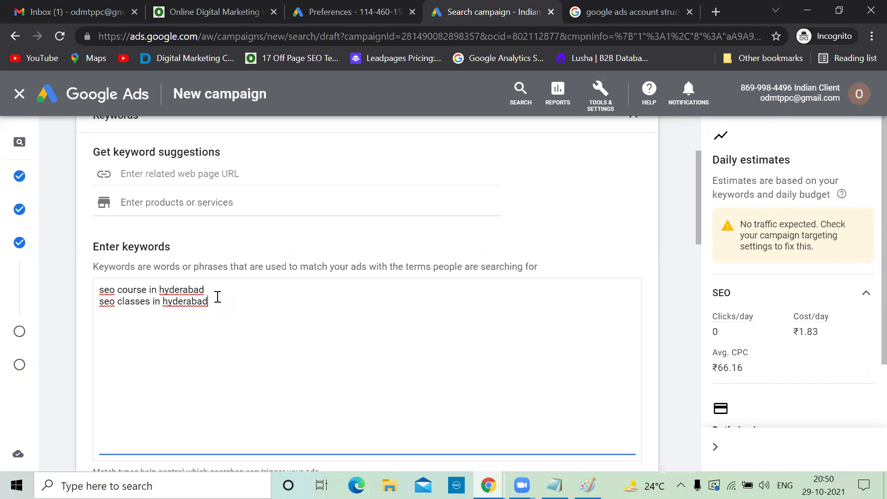
{"action": "scroll", "coordinate": [218, 296], "scroll_direction": "down", "scroll_amount": 5}
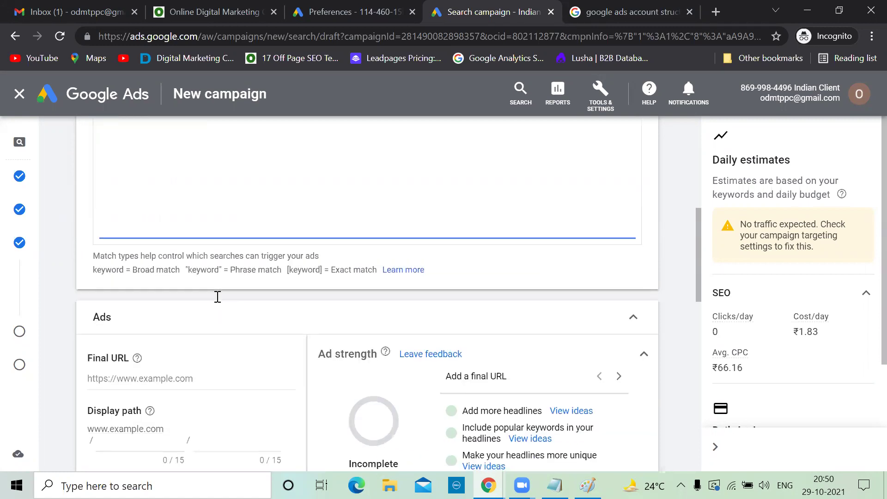
{"action": "scroll", "coordinate": [217, 297], "scroll_direction": "up", "scroll_amount": 3}
{"action": "scroll", "coordinate": [218, 297], "scroll_direction": "up", "scroll_amount": 5}
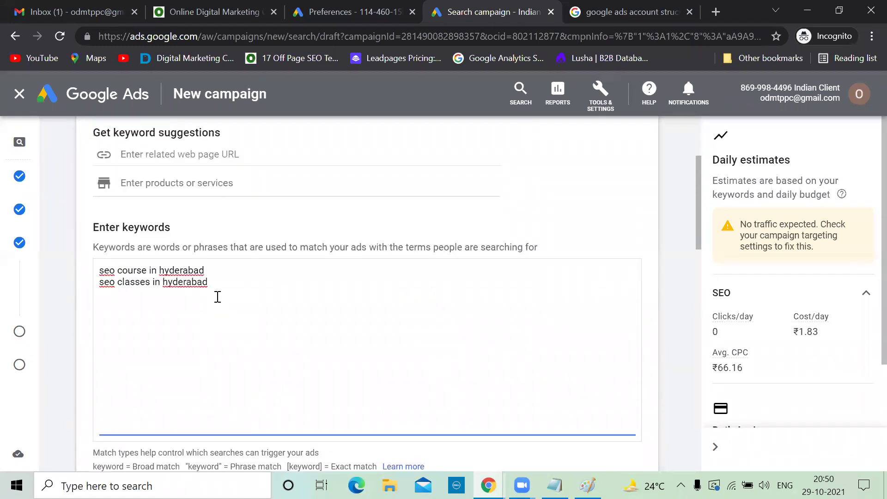
{"action": "scroll", "coordinate": [208, 401], "scroll_direction": "down", "scroll_amount": 10}
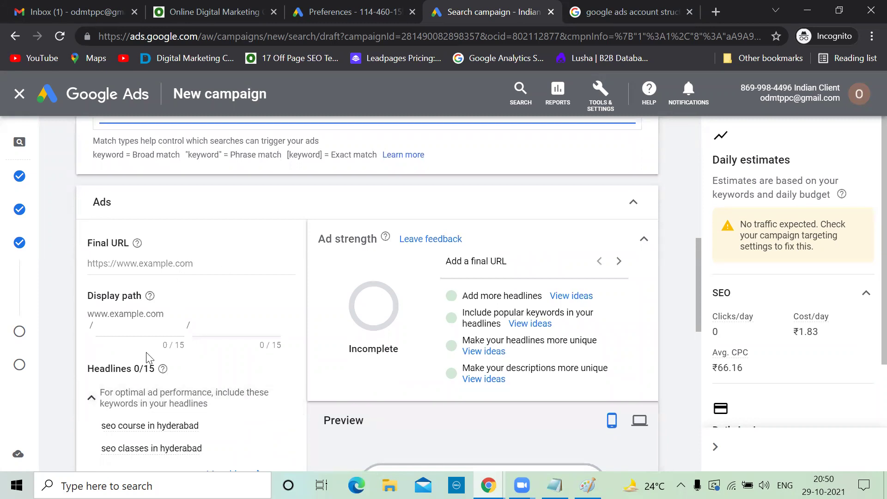
{"action": "scroll", "coordinate": [148, 352], "scroll_direction": "down", "scroll_amount": 10}
{"action": "scroll", "coordinate": [147, 353], "scroll_direction": "up", "scroll_amount": 5}
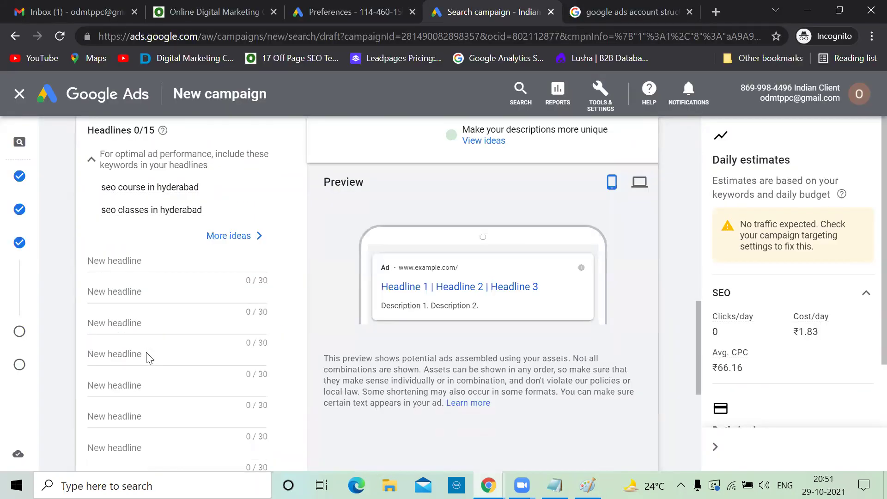
{"action": "scroll", "coordinate": [148, 355], "scroll_direction": "up", "scroll_amount": 6}
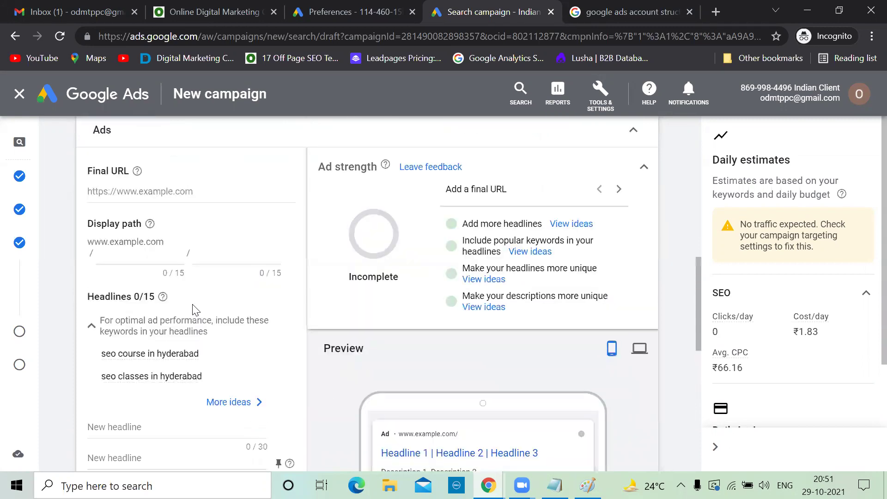
{"action": "left_click", "coordinate": [121, 312]}
{"action": "type", "text": "https:/"}
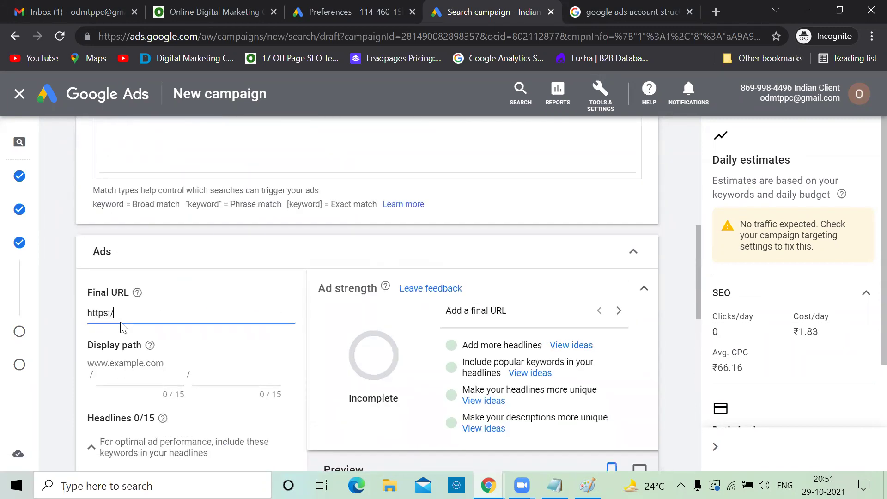
{"action": "type", "text": "/www.odmt.in"}
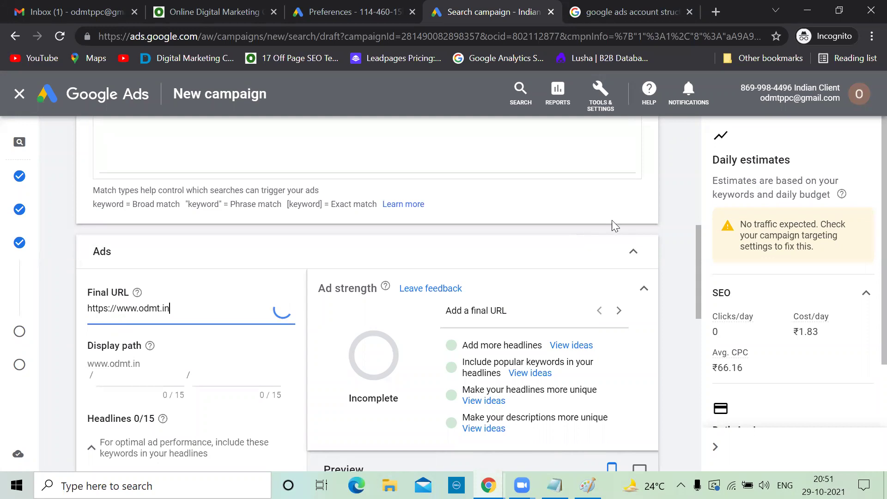
{"action": "left_click", "coordinate": [673, 208]}
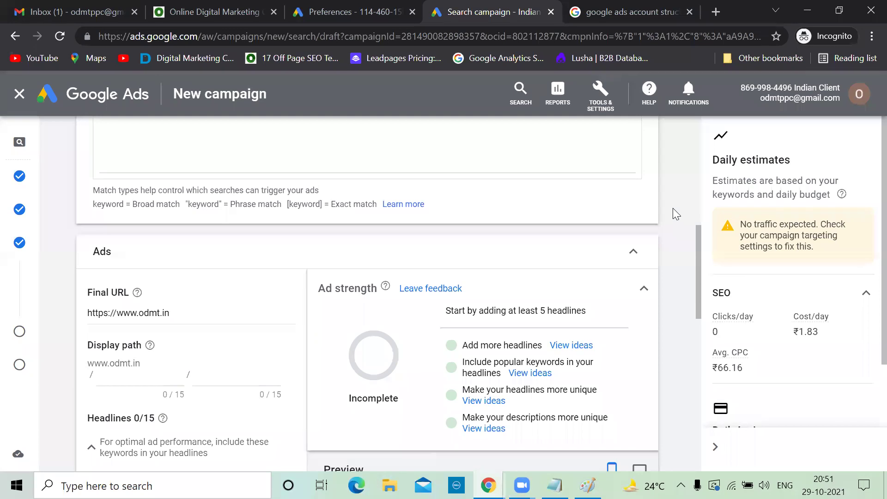
Switch to the Notepad notes and add the lines H1, H2, D1 and D2 below the Google Ads account structure outline.
{"action": "scroll", "coordinate": [673, 208], "scroll_direction": "down", "scroll_amount": 2}
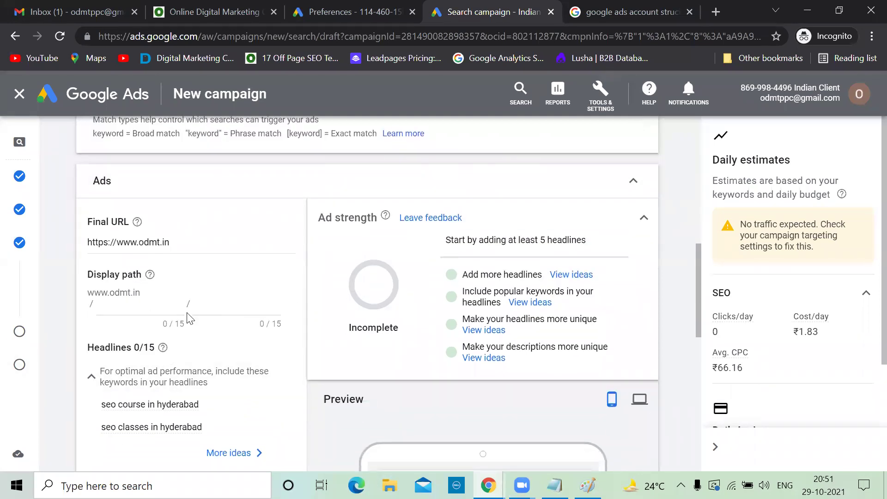
{"action": "scroll", "coordinate": [188, 318], "scroll_direction": "down", "scroll_amount": 5}
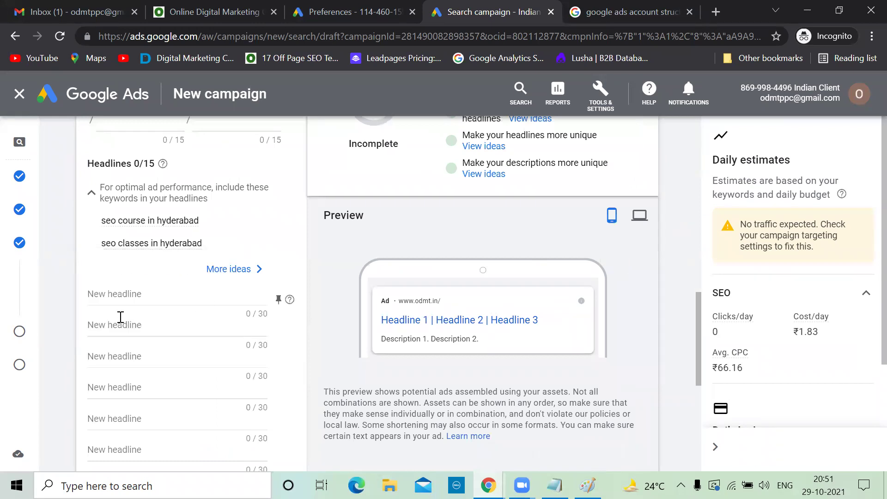
{"action": "scroll", "coordinate": [178, 350], "scroll_direction": "down", "scroll_amount": 5}
{"action": "scroll", "coordinate": [178, 351], "scroll_direction": "up", "scroll_amount": 2}
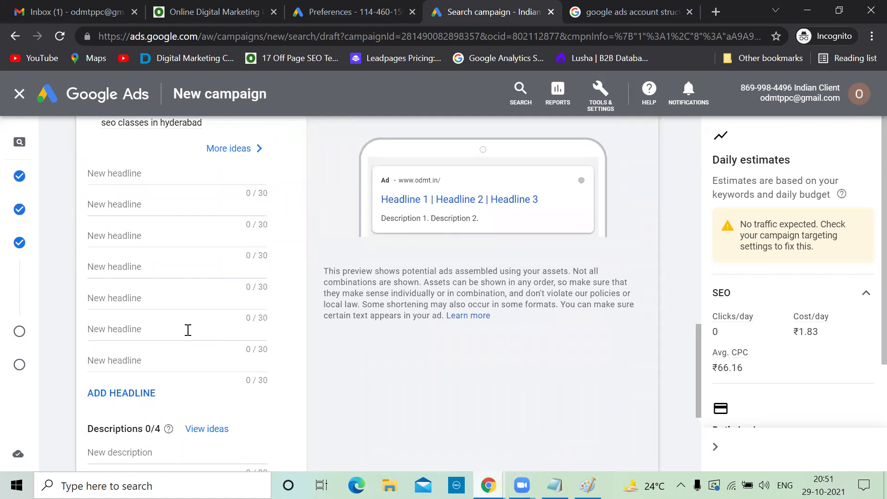
{"action": "key", "text": "alt+Tab"}
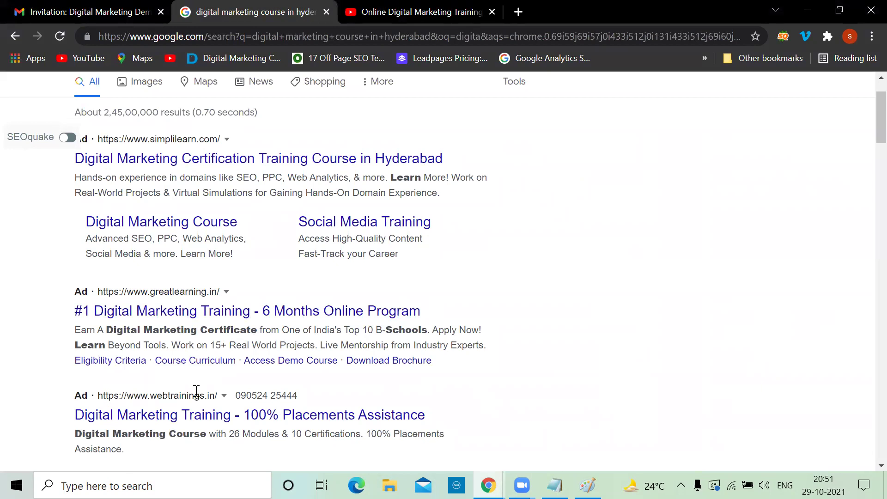
{"action": "key", "text": "alt+Tab"}
{"action": "type", "text": "1"}
{"action": "key", "text": "Return"}
{"action": "type", "text": "H2"}
{"action": "key", "text": "Return"}
{"action": "key", "text": "Return"}
{"action": "type", "text": "D1"}
{"action": "key", "text": "Return"}
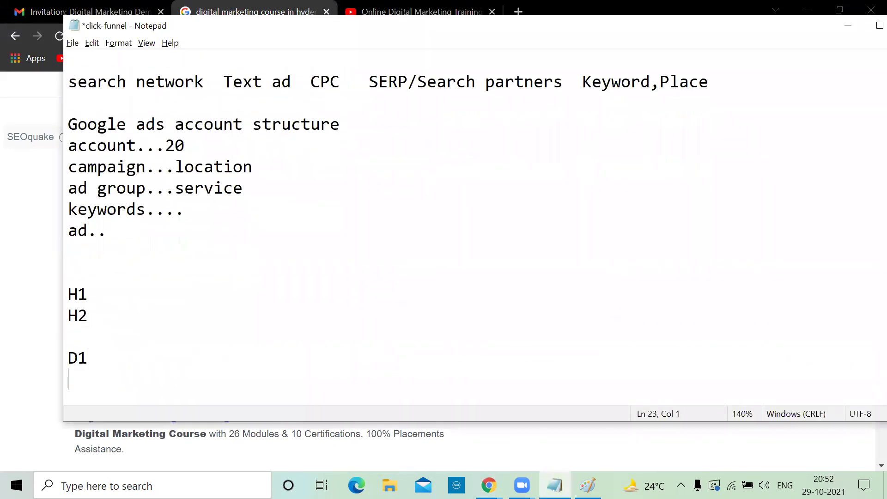
{"action": "type", "text": "D2"}
Append the headline character limits in the notes so the lines read "H1..30" and "H2..30".
{"action": "key", "text": "alt+Tab"}
{"action": "key", "text": "alt+Tab"}
{"action": "key", "text": "alt+Tab"}
{"action": "key", "text": "alt+Tab"}
{"action": "left_click", "coordinate": [101, 297]}
{"action": "type", "text": "..20"}
{"action": "key", "text": "BackSpace"}
{"action": "key", "text": "BackSpace"}
{"action": "type", "text": "30"}
{"action": "left_click", "coordinate": [94, 317]}
{"action": "type", "text": "..30"}
Append the description limits in the notes as "D1..90" and "D2..90", and return to the Google Ads campaign page.
{"action": "left_click", "coordinate": [93, 359]}
{"action": "type", "text": "..90"}
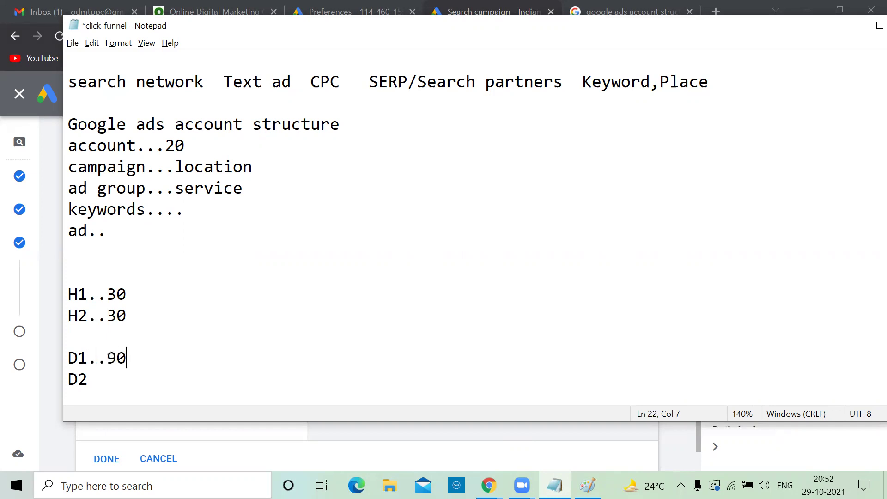
{"action": "left_click", "coordinate": [92, 383]}
{"action": "type", "text": "..90"}
{"action": "left_click", "coordinate": [849, 27]}
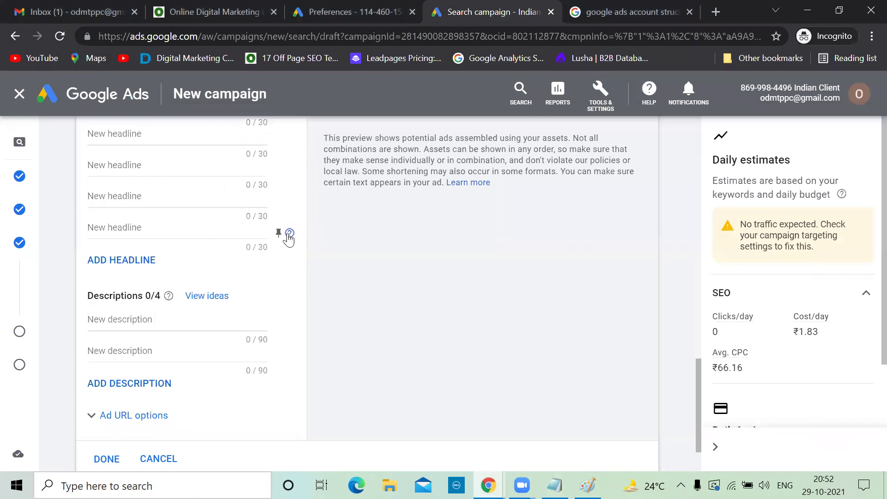
Enter "Best SEO Course in Hyderabad" as the ad's first headline.
{"action": "scroll", "coordinate": [290, 233], "scroll_direction": "up", "scroll_amount": 10}
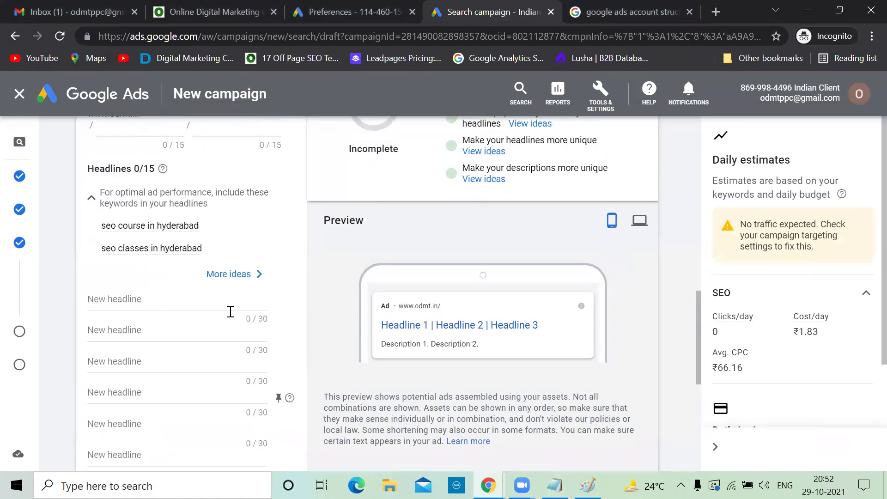
{"action": "scroll", "coordinate": [167, 299], "scroll_direction": "down", "scroll_amount": 1}
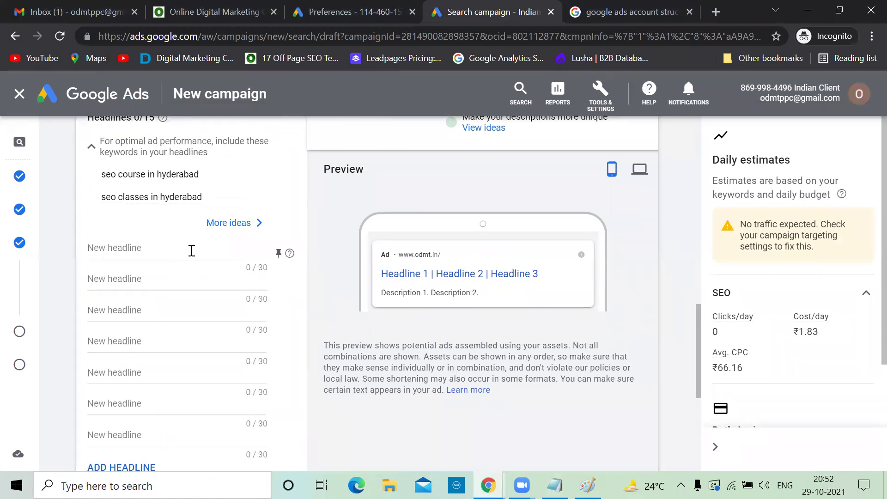
{"action": "scroll", "coordinate": [192, 250], "scroll_direction": "down", "scroll_amount": 1}
{"action": "scroll", "coordinate": [103, 319], "scroll_direction": "down", "scroll_amount": 1}
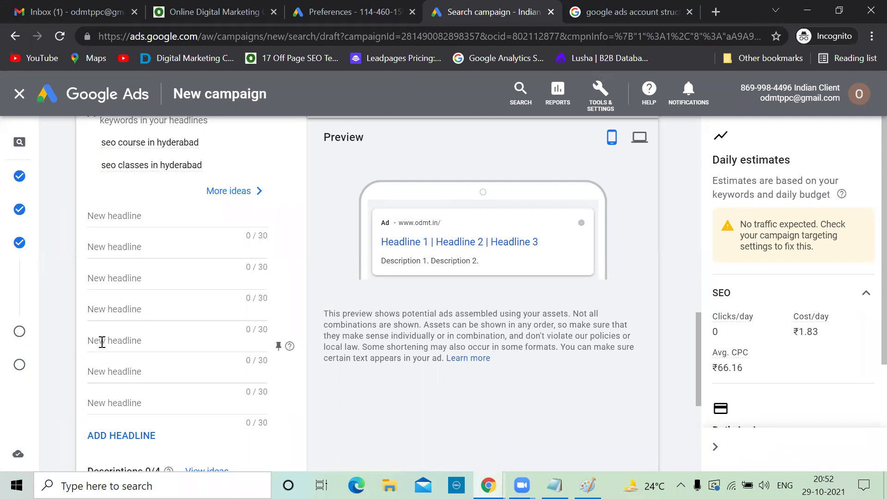
{"action": "left_click", "coordinate": [115, 215]}
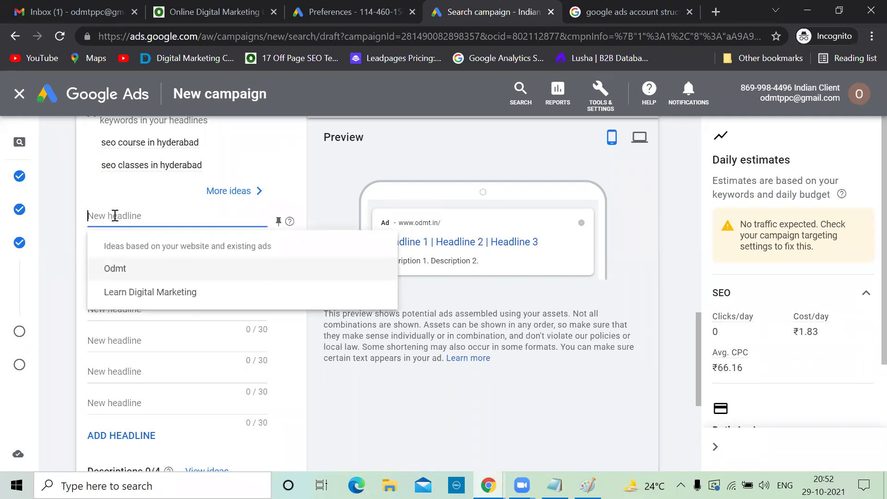
{"action": "type", "text": "Best "}
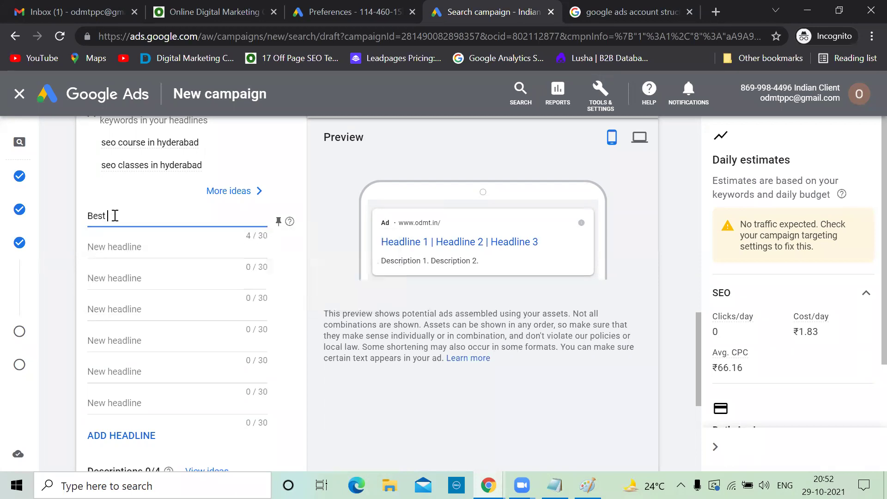
{"action": "type", "text": "SEo Cour"}
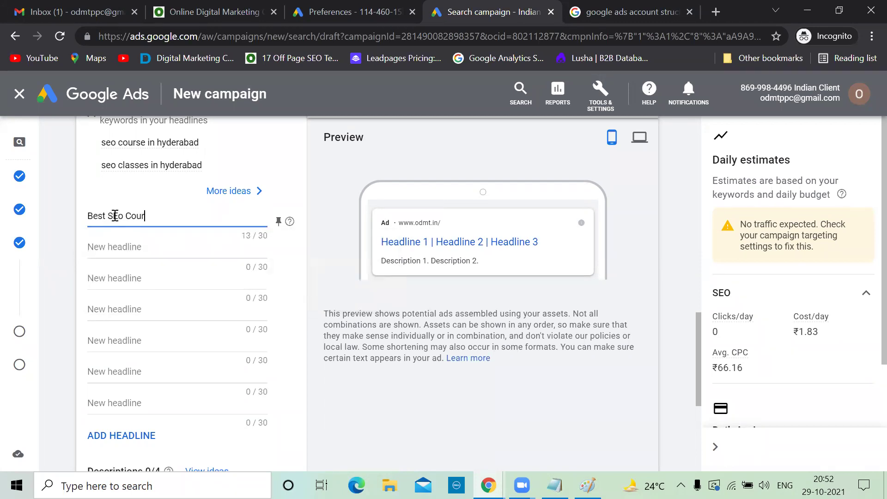
{"action": "type", "text": "se in Hyderabad"}
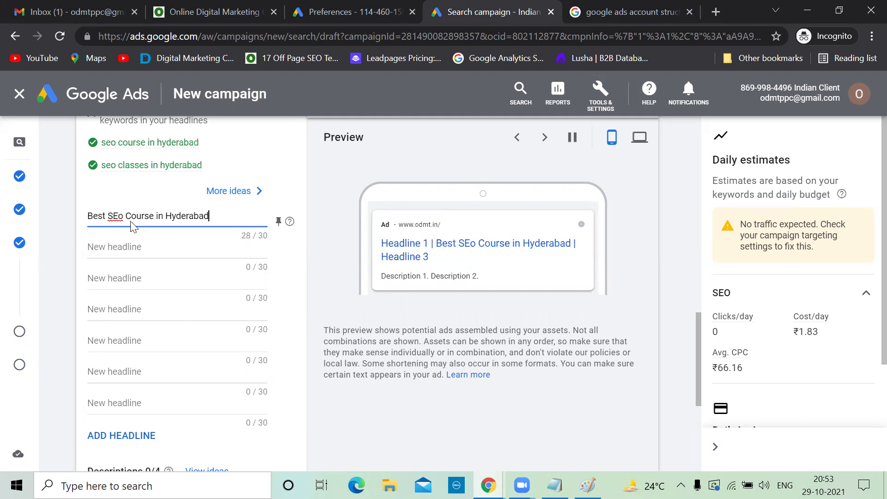
{"action": "left_click", "coordinate": [122, 216]}
{"action": "key", "text": "BackSpace"}
{"action": "type", "text": "O"}
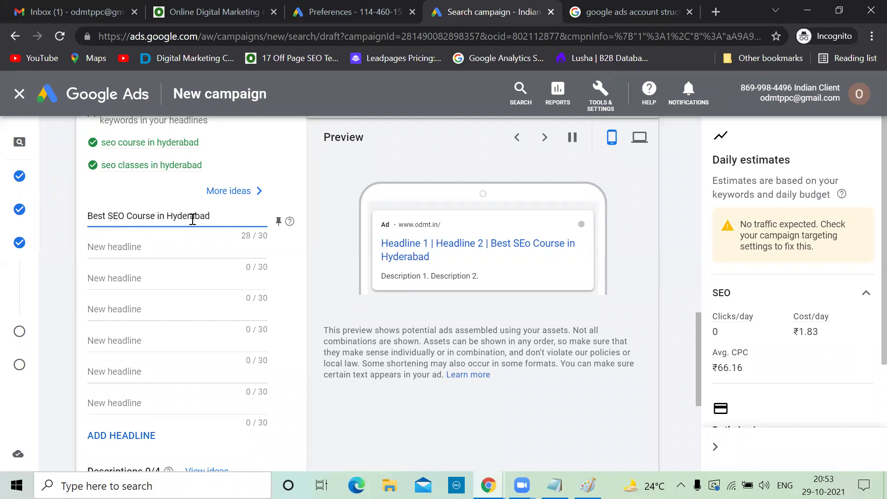
Enter "Get Trained by Experts" as the second headline and "100% Job Guarantee" as the third.
{"action": "left_click", "coordinate": [135, 250]}
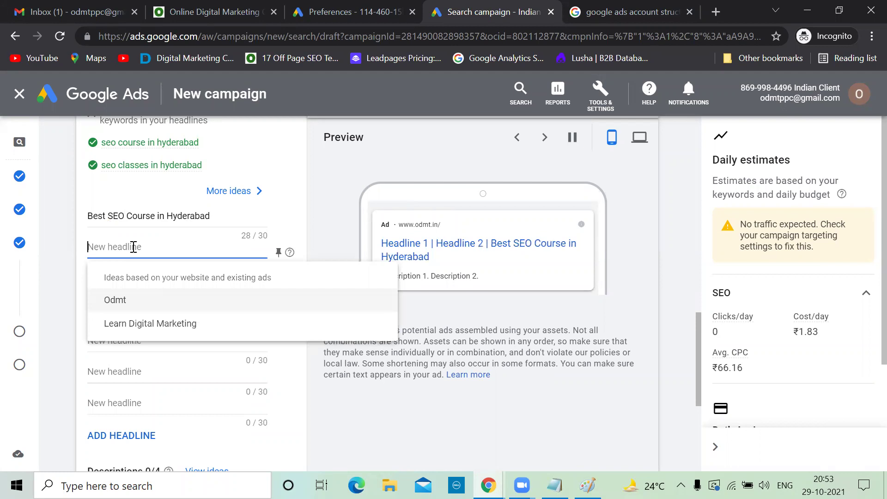
{"action": "type", "text": "Get Tra"}
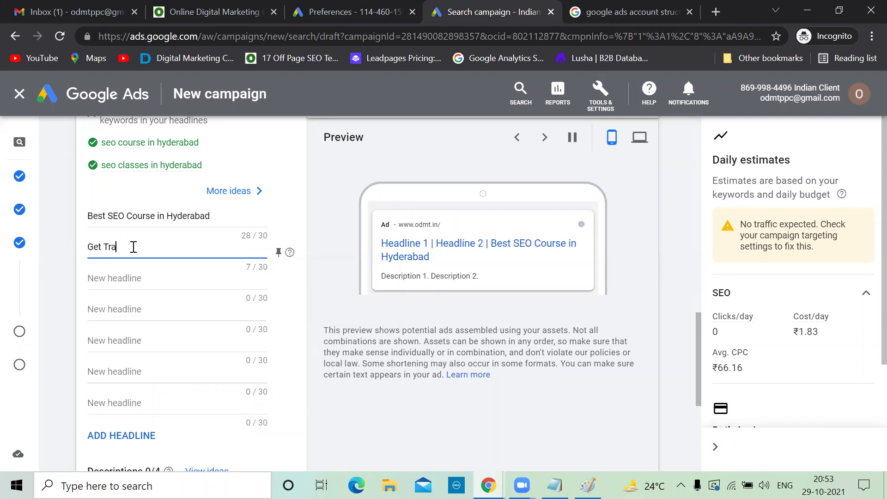
{"action": "type", "text": "ined by Experts"}
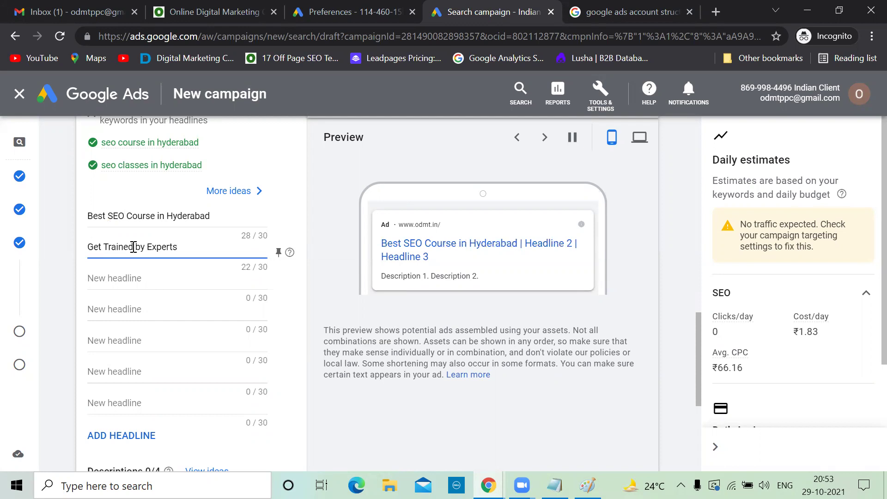
{"action": "left_click", "coordinate": [133, 277]}
{"action": "type", "text": "10"}
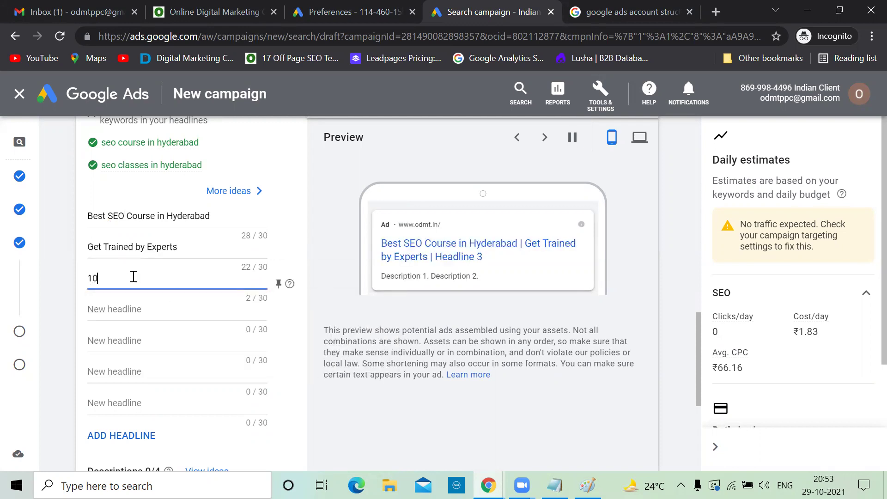
{"action": "type", "text": "0% Job G"}
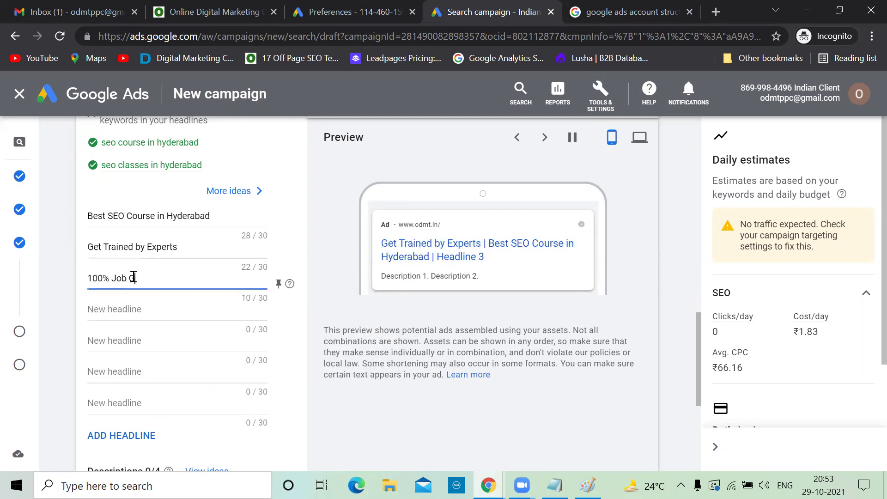
{"action": "type", "text": "uarantee"}
{"action": "left_click", "coordinate": [154, 311]}
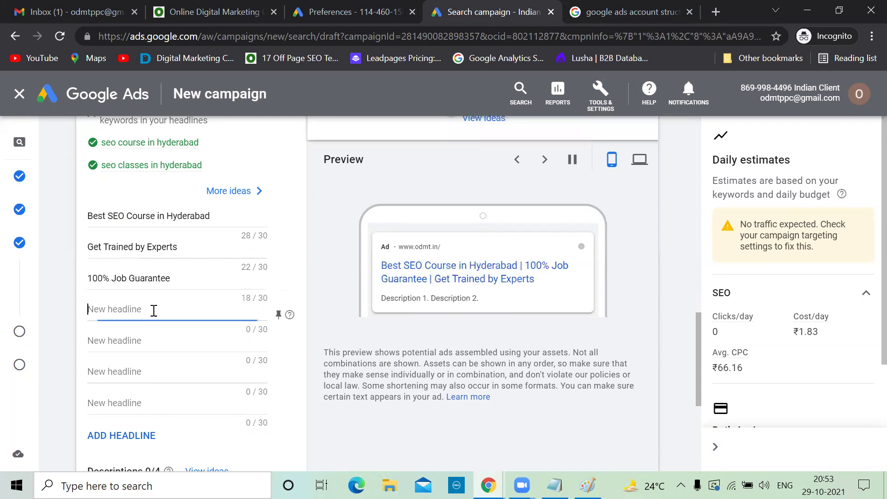
Enter "Work on Live Projects" as the fourth headline and "Get Freelancing Projects" as the fifth.
{"action": "type", "text": "Work on Live Projects"}
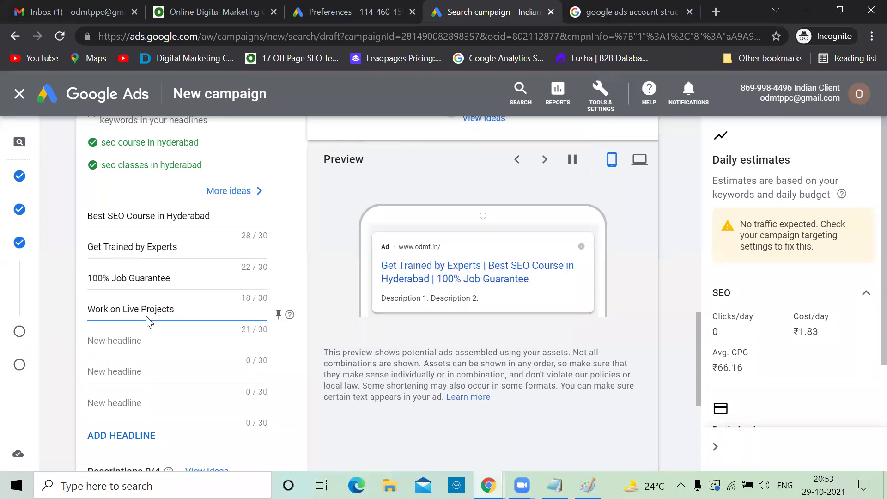
{"action": "left_click", "coordinate": [133, 335]}
{"action": "type", "text": "Ger G Freelanc"}
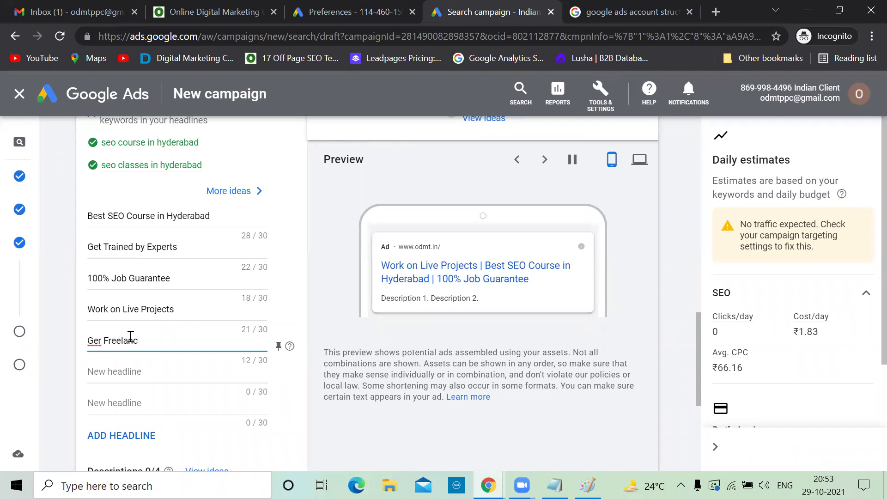
{"action": "type", "text": "ing Projects"}
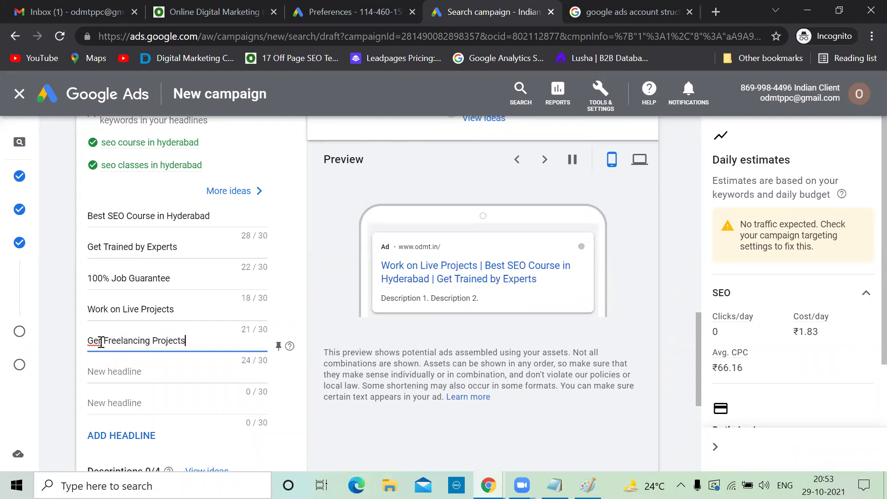
{"action": "left_click", "coordinate": [102, 341]}
{"action": "key", "text": "BackSpace"}
{"action": "type", "text": "t"}
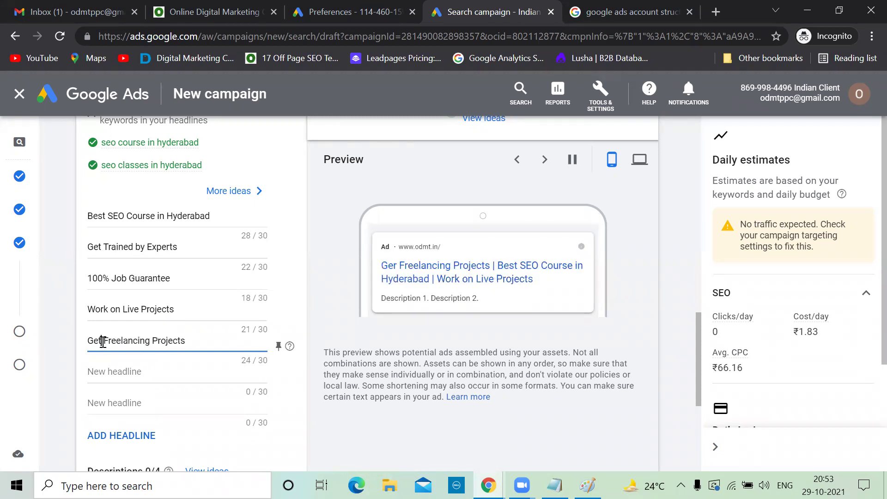
Enter "Learn the Art of Blogging" as the sixth headline and "Enroll for Free Demo" as the seventh.
{"action": "left_click", "coordinate": [116, 372]}
{"action": "type", "text": "Learn the Art of "}
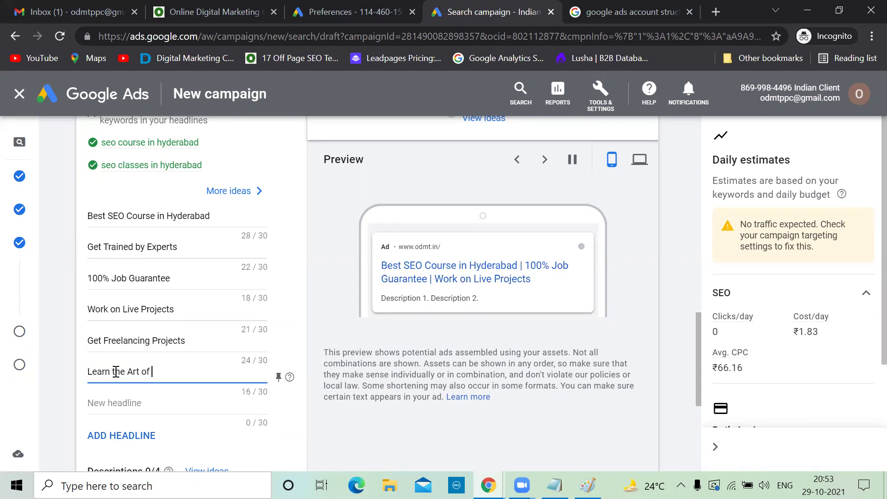
{"action": "type", "text": "Blogging"}
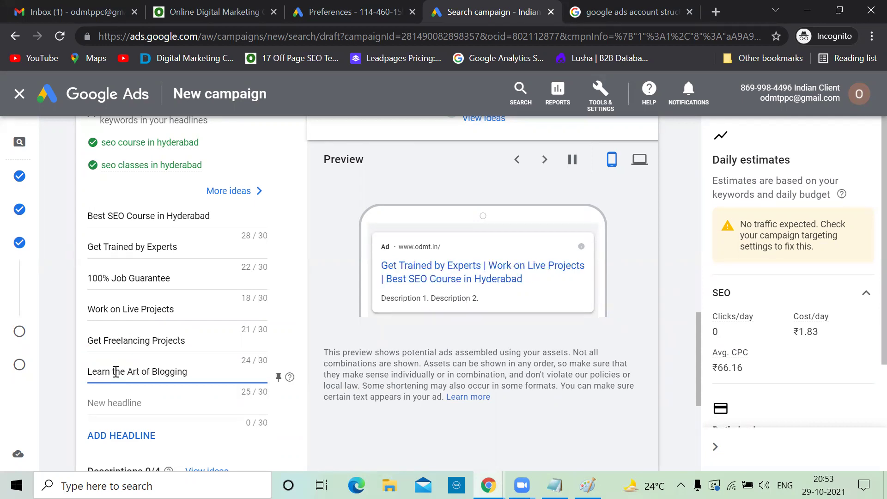
{"action": "left_click", "coordinate": [140, 406]}
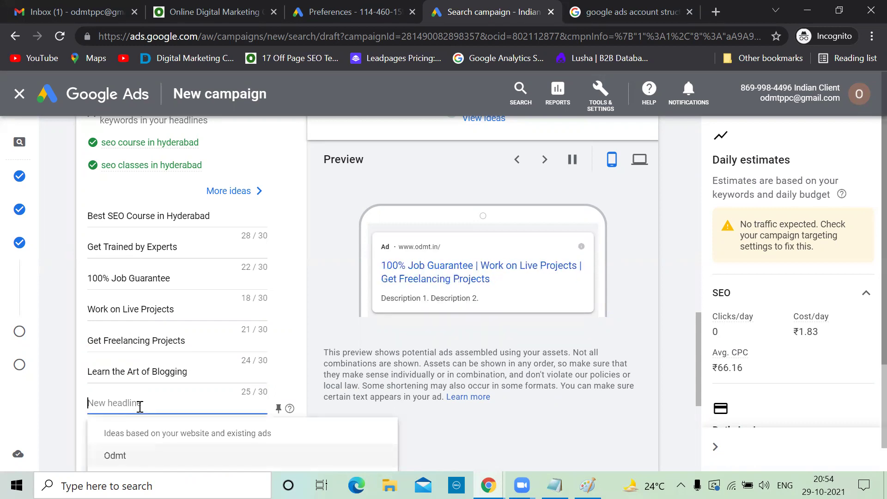
{"action": "type", "text": "Enroll for"}
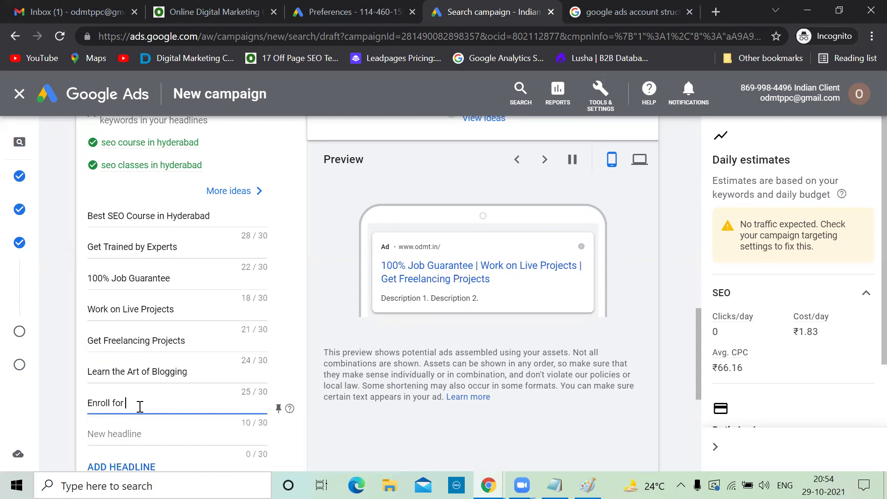
{"action": "type", "text": " Free Demo"}
{"action": "left_click", "coordinate": [676, 313]}
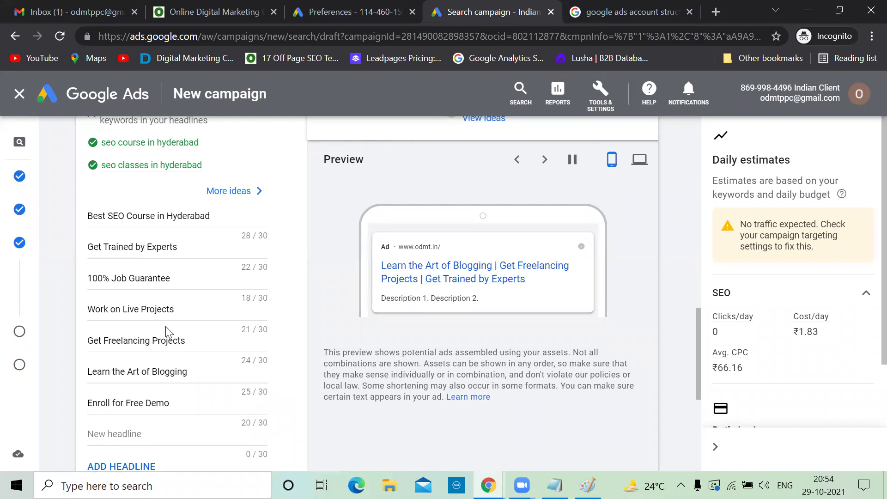
Enter "Learn SEO Online and get Job ready in just 2 months. Work on Live Projects." as the ad's first description.
{"action": "scroll", "coordinate": [292, 343], "scroll_direction": "down", "scroll_amount": 2}
{"action": "scroll", "coordinate": [292, 343], "scroll_direction": "down", "scroll_amount": 3}
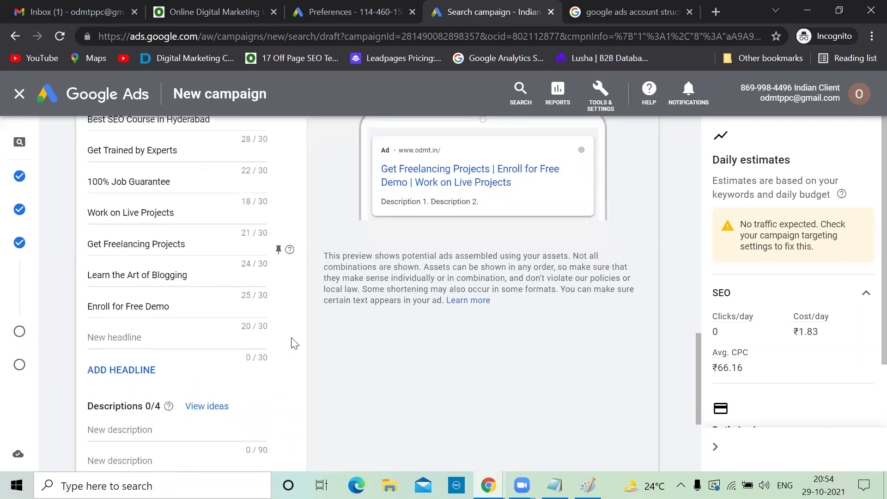
{"action": "left_click", "coordinate": [130, 345]}
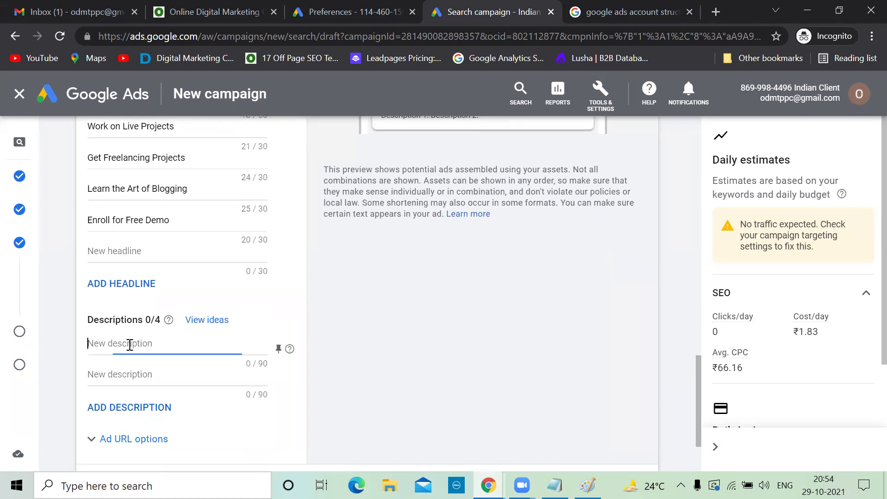
{"action": "type", "text": "Learn"}
{"action": "type", "text": " SEO"}
{"action": "type", "text": "O"}
{"action": "type", "text": " Online and g"}
{"action": "type", "text": "et Job ready "}
{"action": "type", "text": "in just 2 mon"}
{"action": "type", "text": "ths"}
{"action": "type", "text": "."}
{"action": "type", "text": " Work on"}
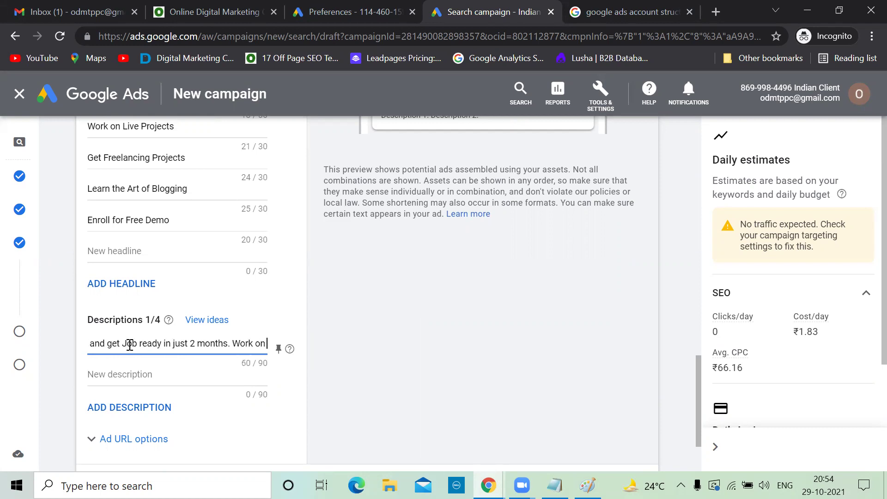
{"action": "type", "text": " Live Proj"}
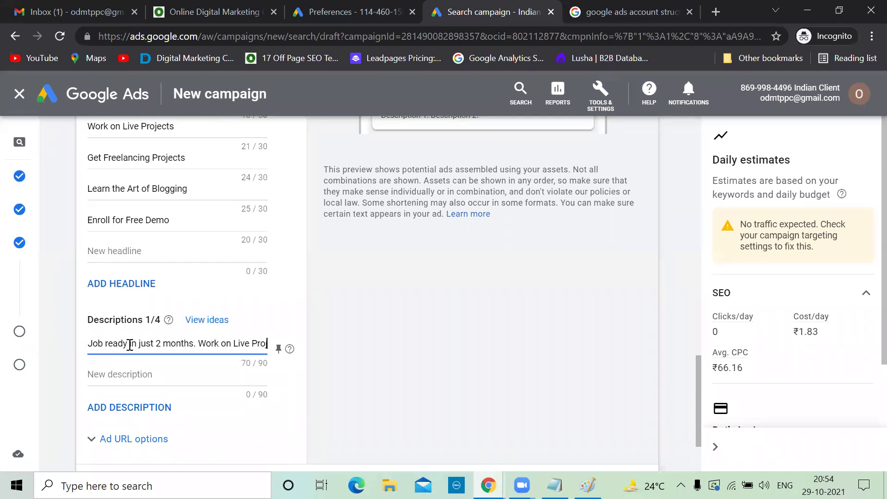
{"action": "type", "text": "ects"}
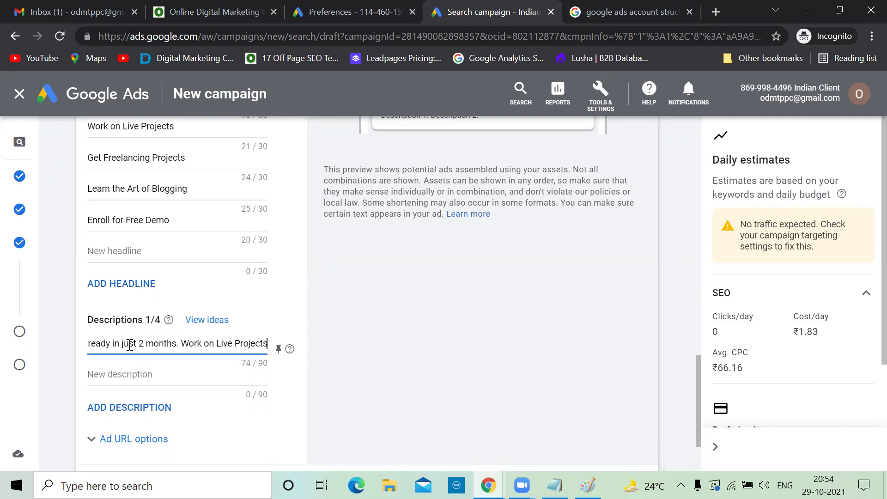
{"action": "type", "text": "."}
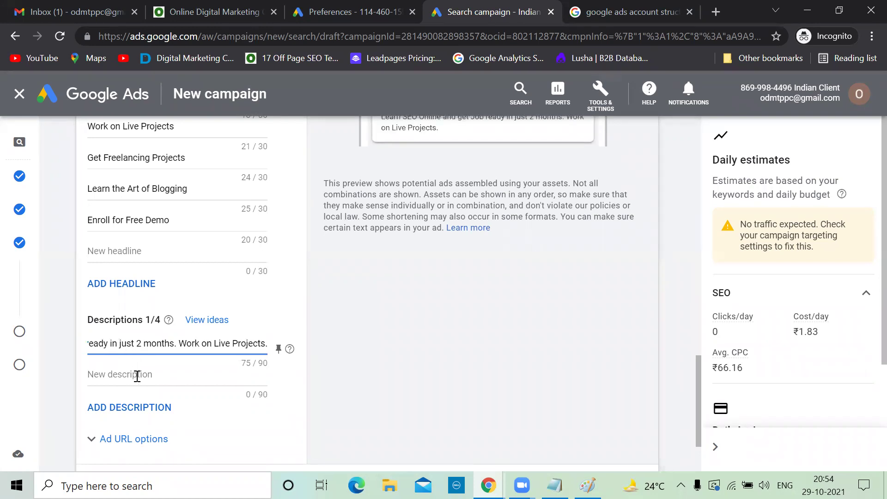
Enter "Call us today to enroll for a free demo. Limited seats available." as the second description.
{"action": "left_click", "coordinate": [122, 373]}
{"action": "type", "text": "Cal"}
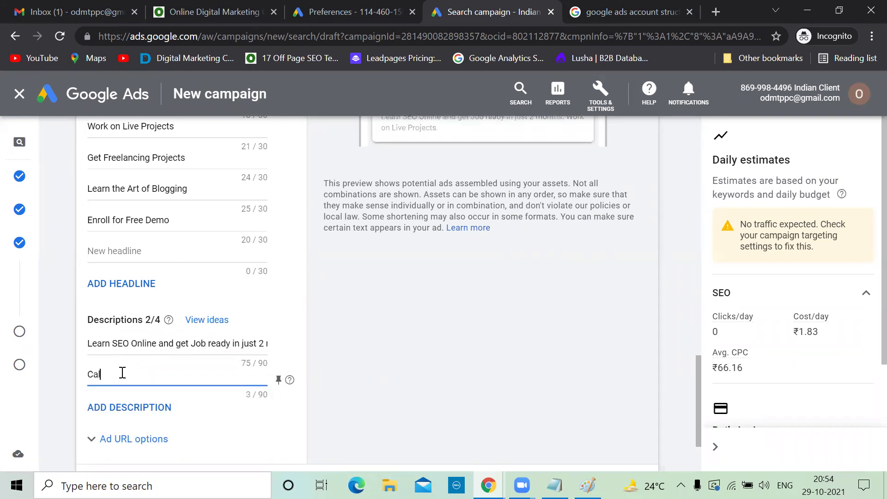
{"action": "type", "text": "l us today to enroll for "}
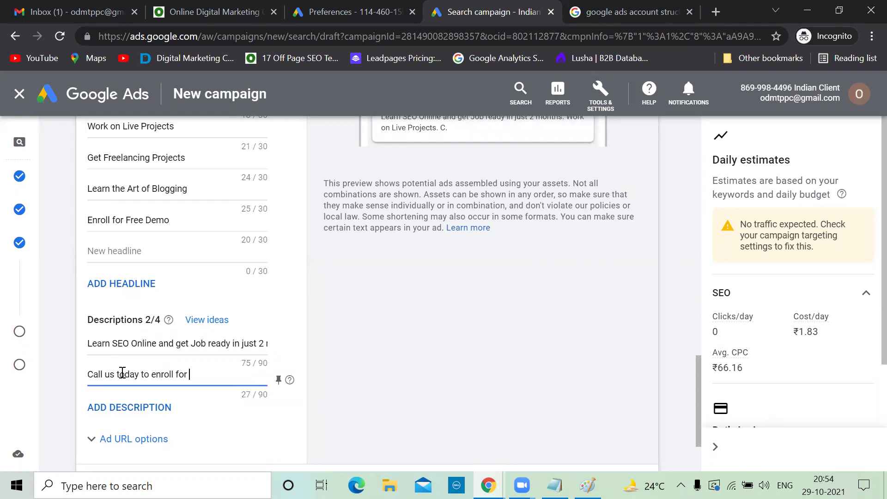
{"action": "type", "text": "a free demo. Limited"}
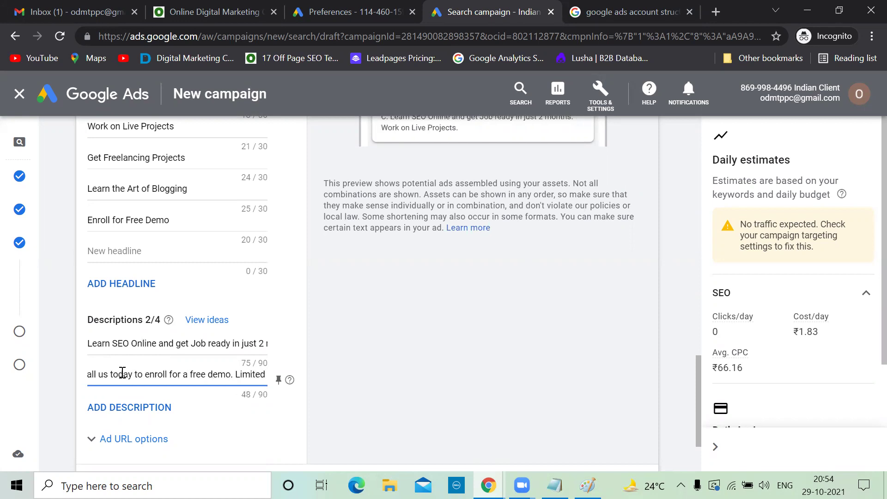
{"action": "type", "text": " seats"}
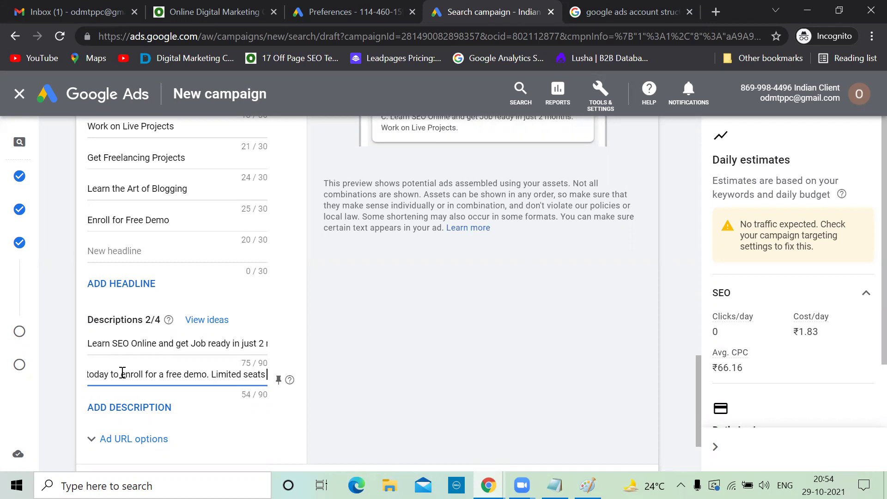
{"action": "type", "text": " available."}
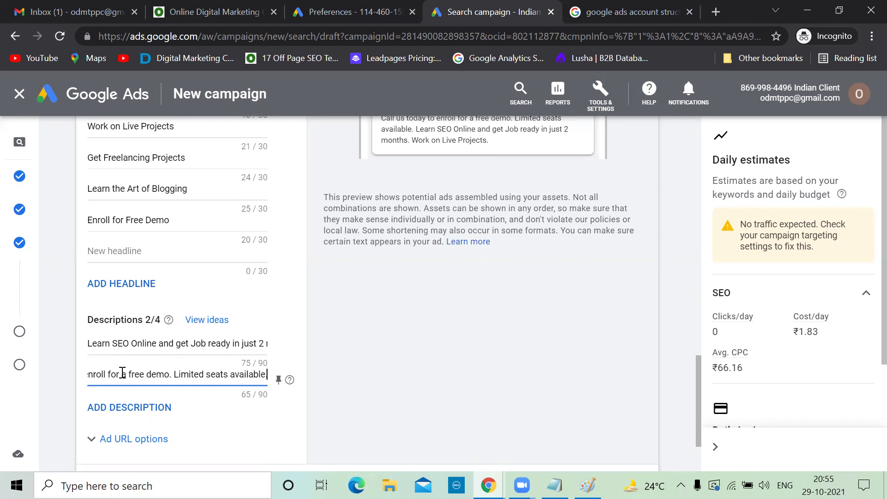
Check the ad preview, save the finished ad in the SEO ad group and continue to the campaign's extensions.
{"action": "scroll", "coordinate": [357, 294], "scroll_direction": "up", "scroll_amount": 2}
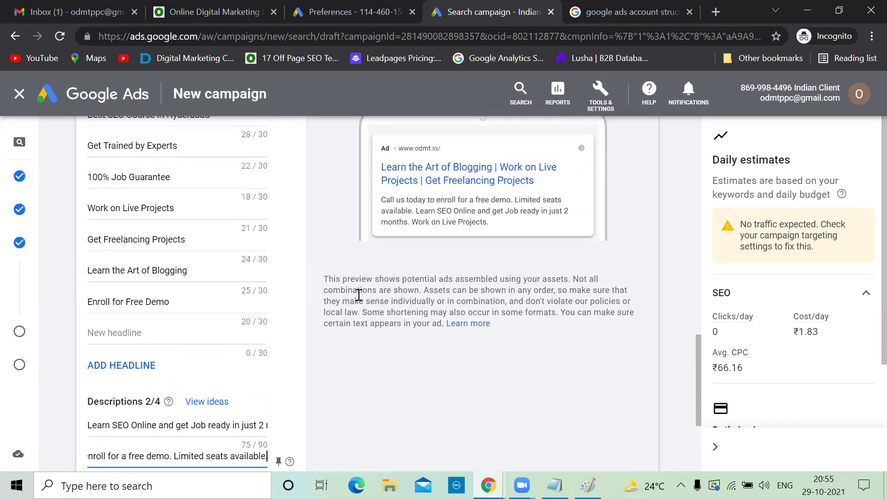
{"action": "scroll", "coordinate": [358, 294], "scroll_direction": "up", "scroll_amount": 3}
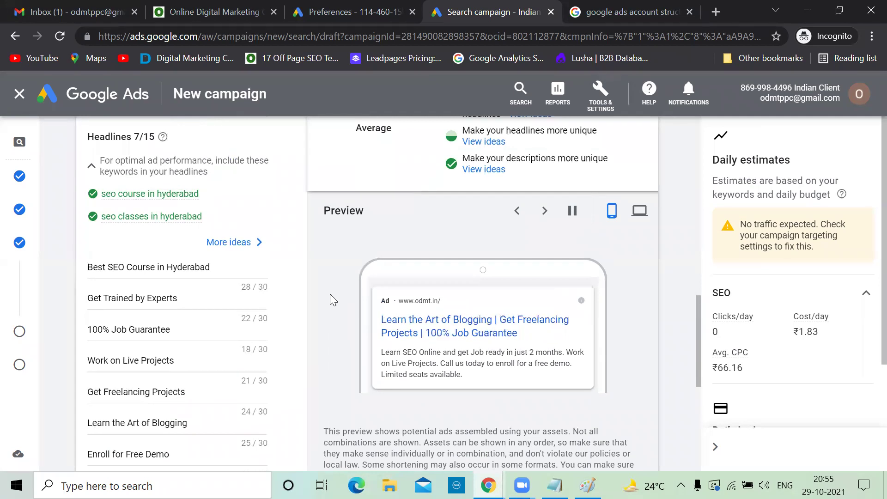
{"action": "scroll", "coordinate": [329, 294], "scroll_direction": "down", "scroll_amount": 4}
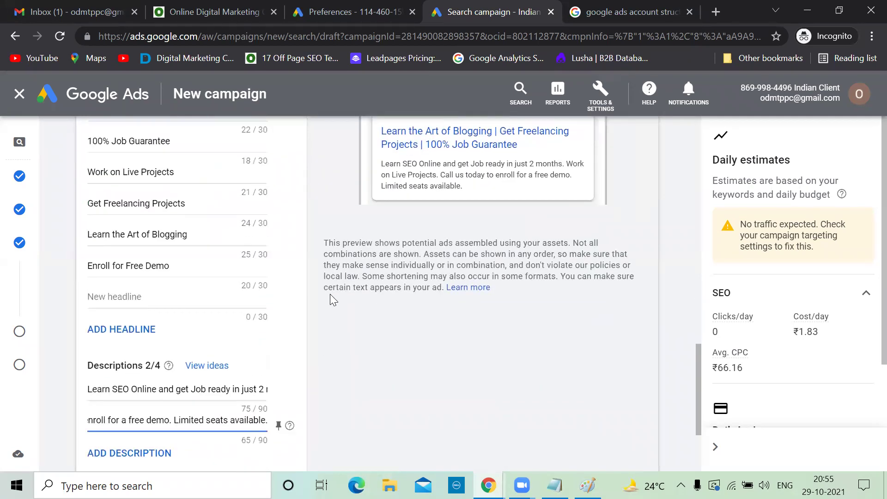
{"action": "scroll", "coordinate": [319, 351], "scroll_direction": "up", "scroll_amount": 2}
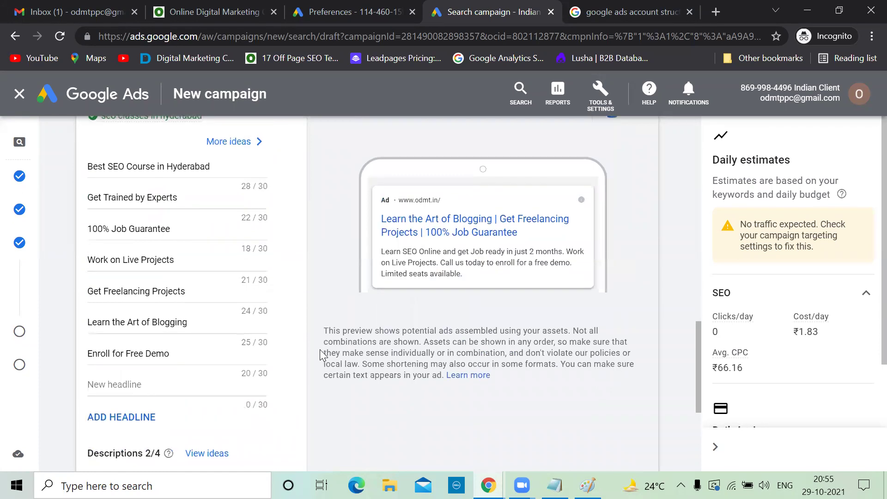
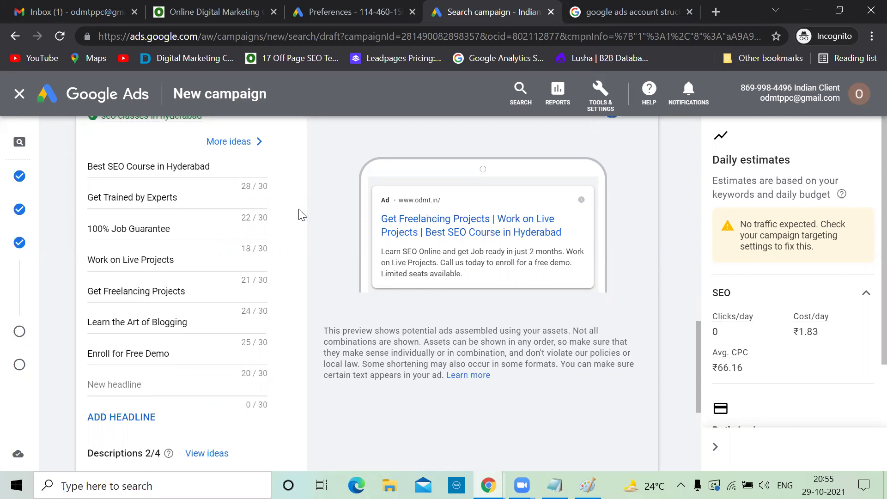
{"action": "scroll", "coordinate": [312, 222], "scroll_direction": "down", "scroll_amount": 4}
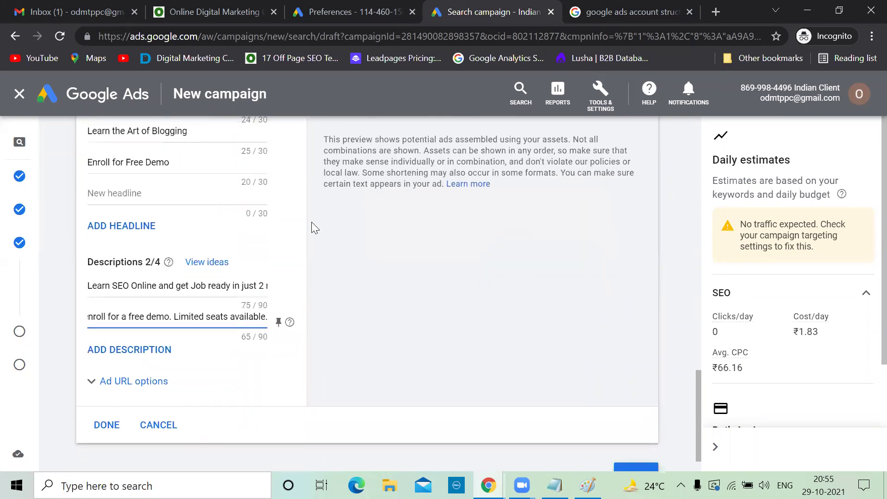
{"action": "left_click", "coordinate": [106, 424]}
{"action": "scroll", "coordinate": [391, 403], "scroll_direction": "up", "scroll_amount": 8}
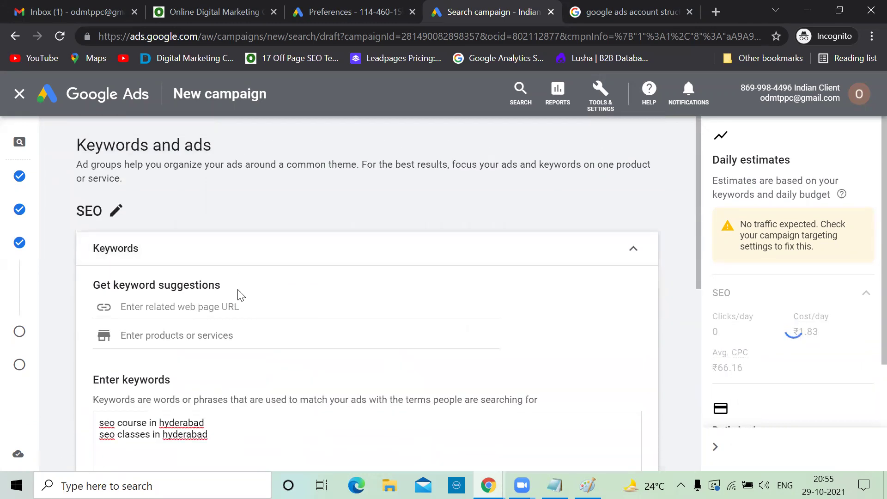
{"action": "scroll", "coordinate": [234, 294], "scroll_direction": "down", "scroll_amount": 3}
{"action": "scroll", "coordinate": [198, 344], "scroll_direction": "down", "scroll_amount": 6}
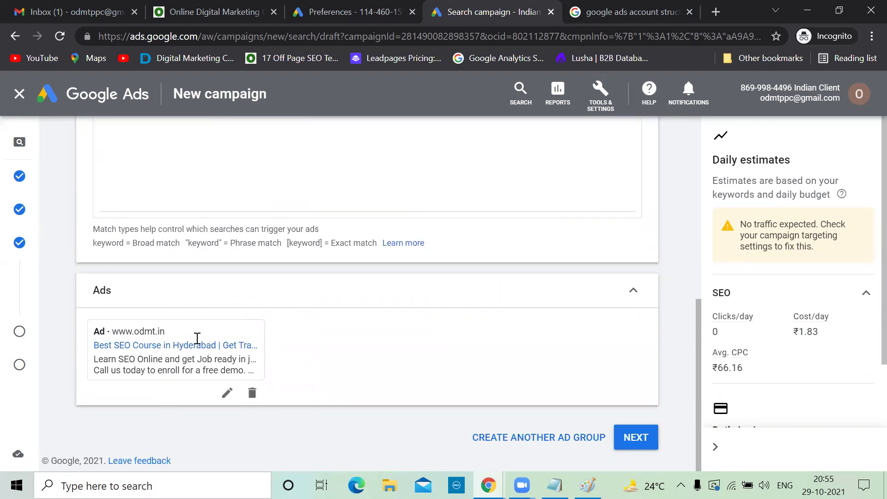
{"action": "left_click", "coordinate": [634, 438]}
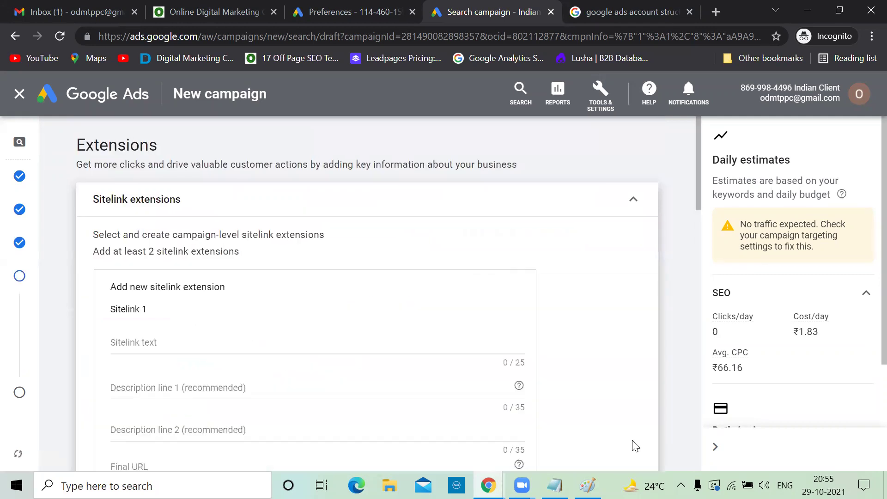
Discard the new sitelink form and continue to the campaign review without adding any extensions.
{"action": "scroll", "coordinate": [533, 343], "scroll_direction": "down", "scroll_amount": 15}
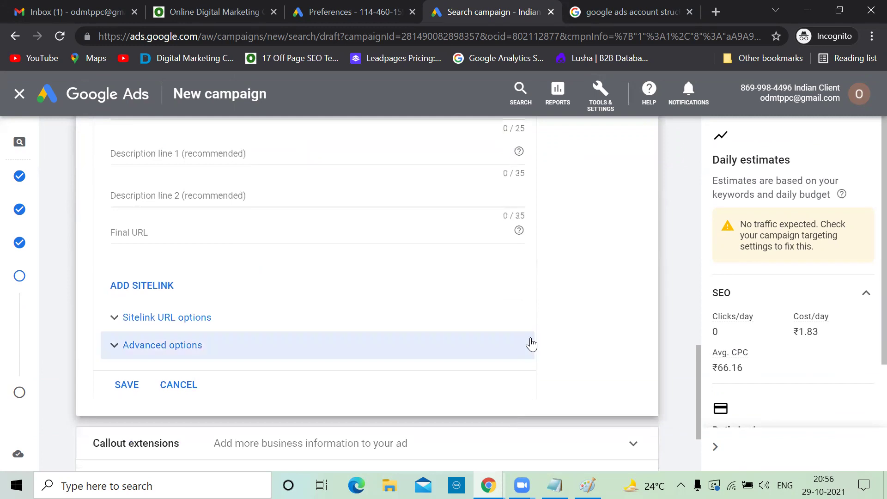
{"action": "left_click", "coordinate": [194, 391]}
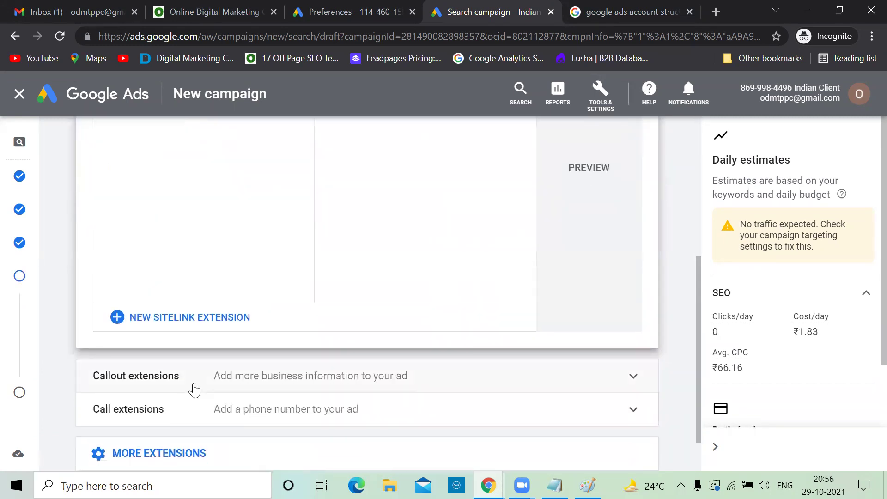
{"action": "scroll", "coordinate": [194, 390], "scroll_direction": "down", "scroll_amount": 7}
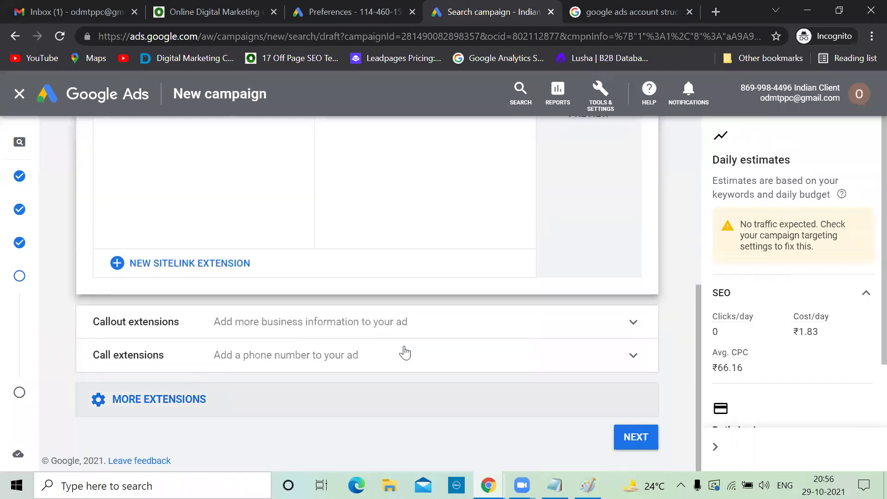
{"action": "left_click", "coordinate": [635, 437]}
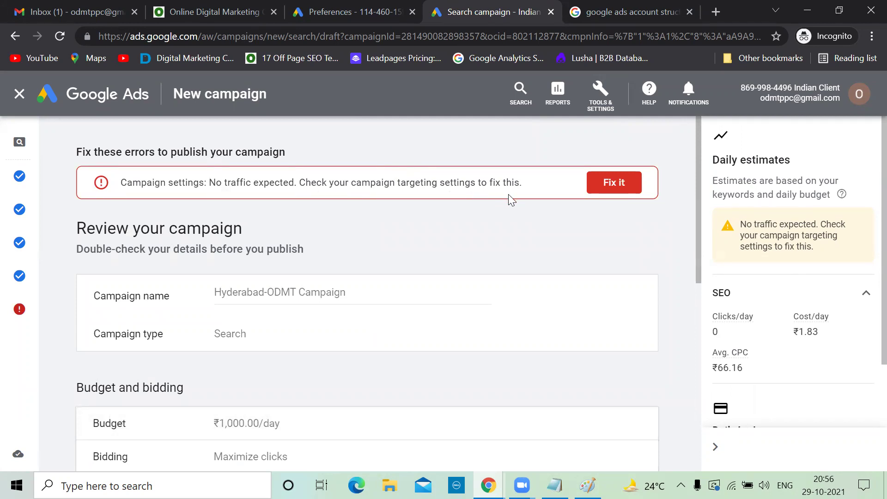
Publish the Hyderabad-ODMT campaign as it is, without fixing the flagged targeting error.
{"action": "scroll", "coordinate": [453, 243], "scroll_direction": "down", "scroll_amount": 10}
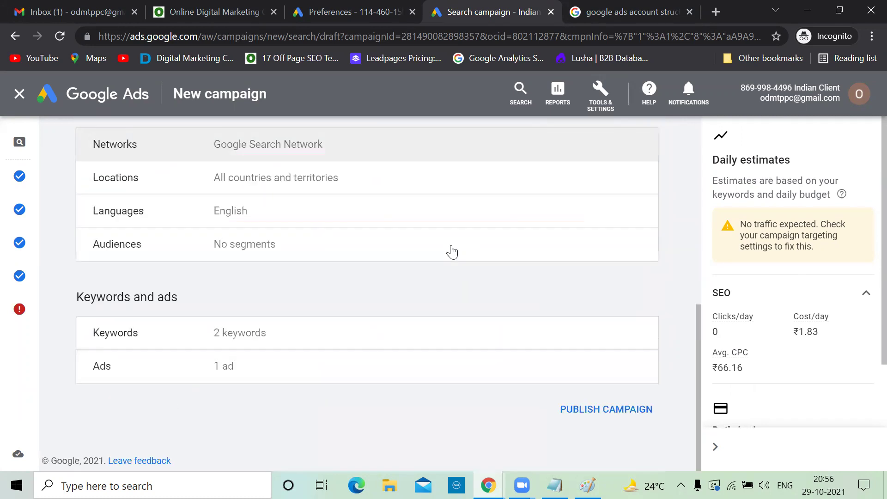
{"action": "left_click", "coordinate": [607, 411]}
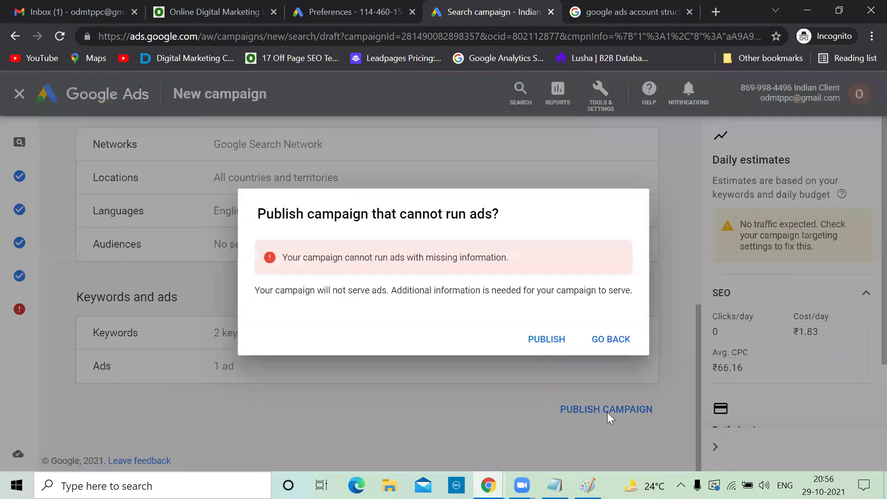
{"action": "left_click", "coordinate": [552, 342]}
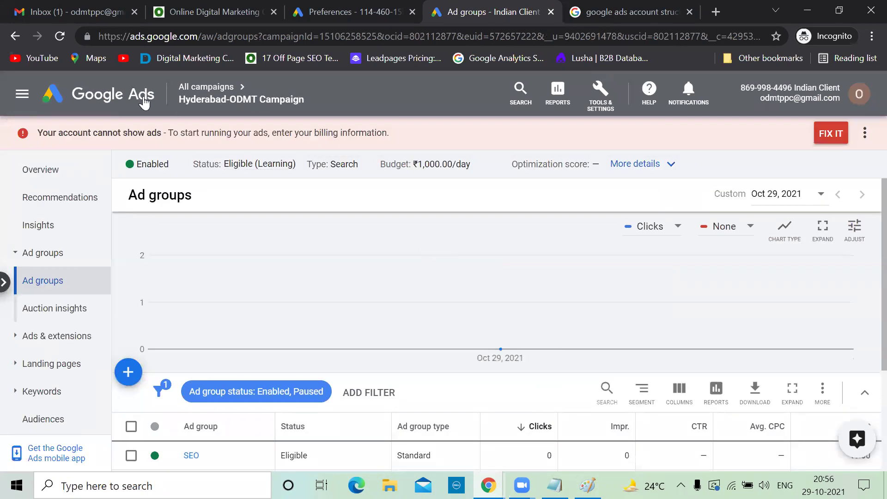
Show the account's campaign list and compare it with the account structure diagram in Paint.
{"action": "left_click", "coordinate": [116, 94]}
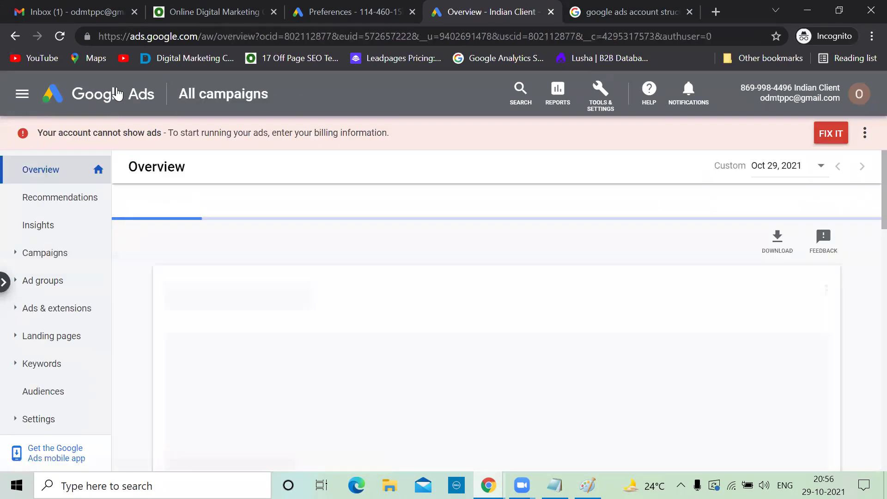
{"action": "left_click", "coordinate": [60, 252]}
{"action": "scroll", "coordinate": [261, 257], "scroll_direction": "down", "scroll_amount": 4}
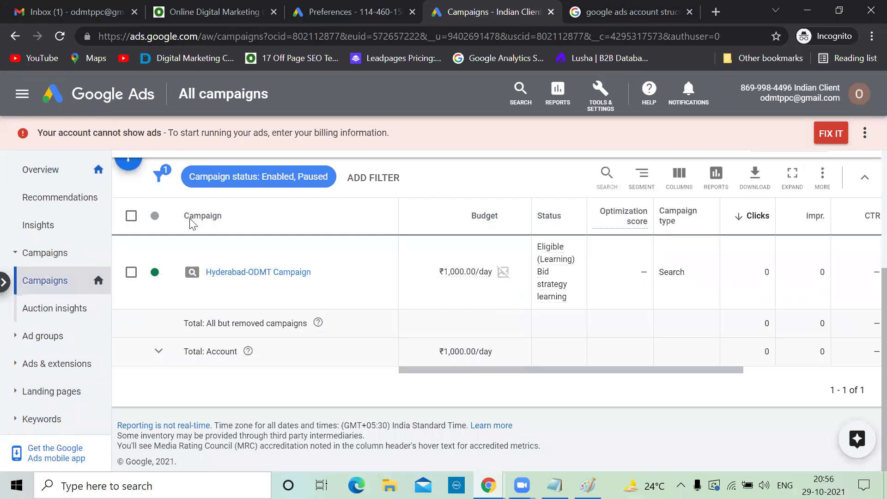
{"action": "key", "text": "alt+Tab"}
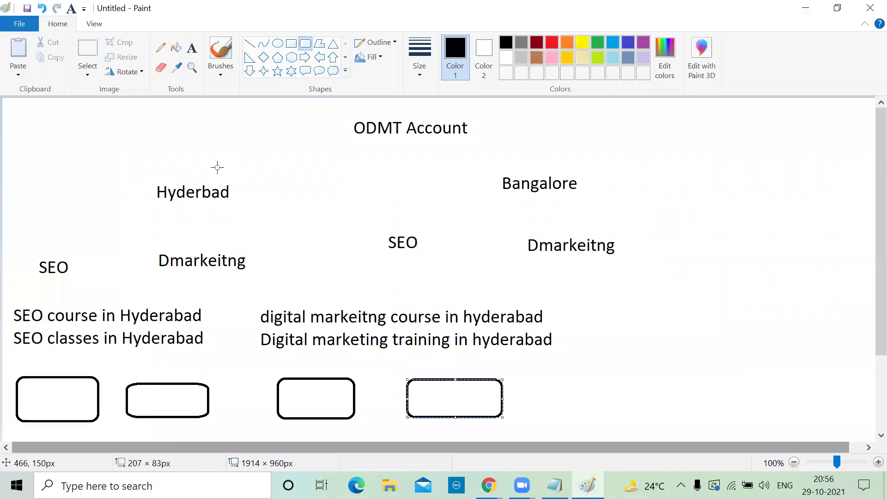
{"action": "left_click", "coordinate": [811, 10]}
Open the Hyderabad-ODMT Campaign's ad groups and compare them with the structure notes in Notepad and the Paint diagram.
{"action": "left_click", "coordinate": [230, 274]}
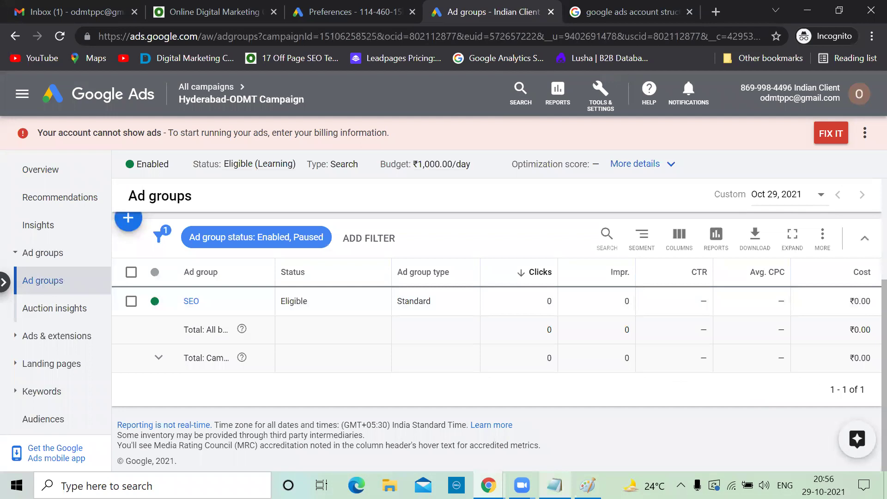
{"action": "left_click", "coordinate": [556, 484]}
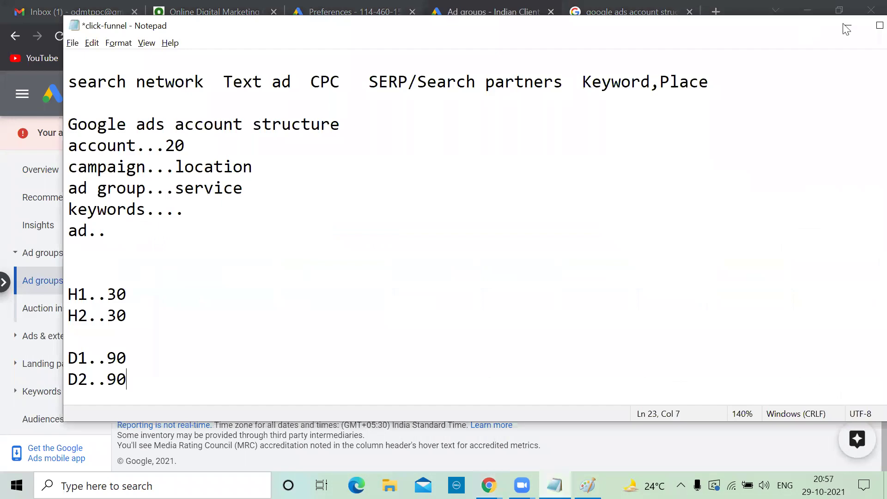
{"action": "key", "text": "alt+Tab"}
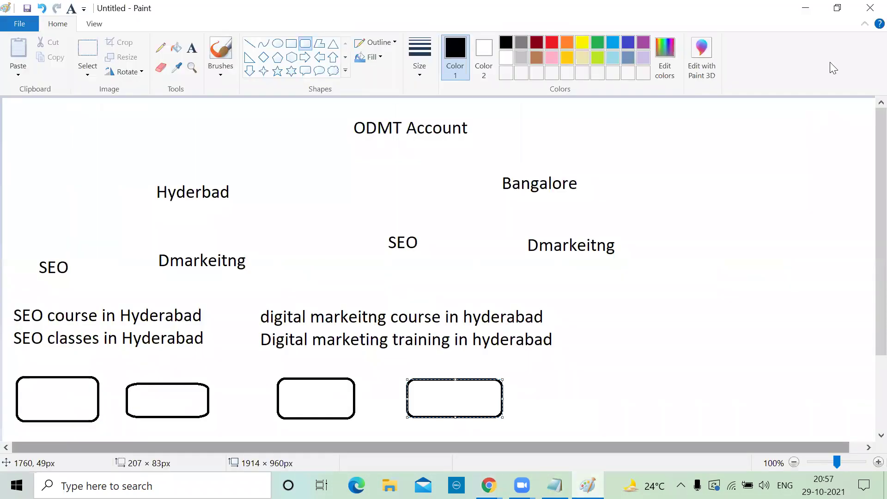
{"action": "left_click", "coordinate": [810, 14]}
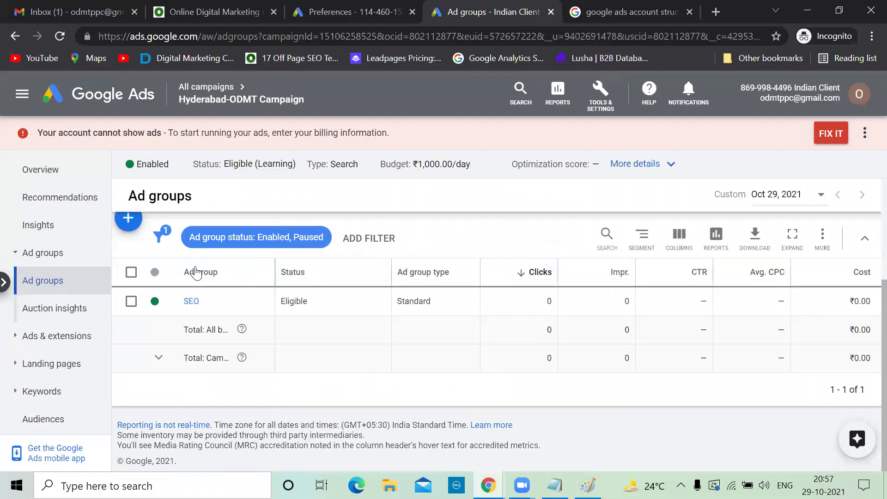
Start a new standard ad group in the Hyderabad-ODMT Campaign and name it "Digital Marketing".
{"action": "left_click", "coordinate": [129, 289]}
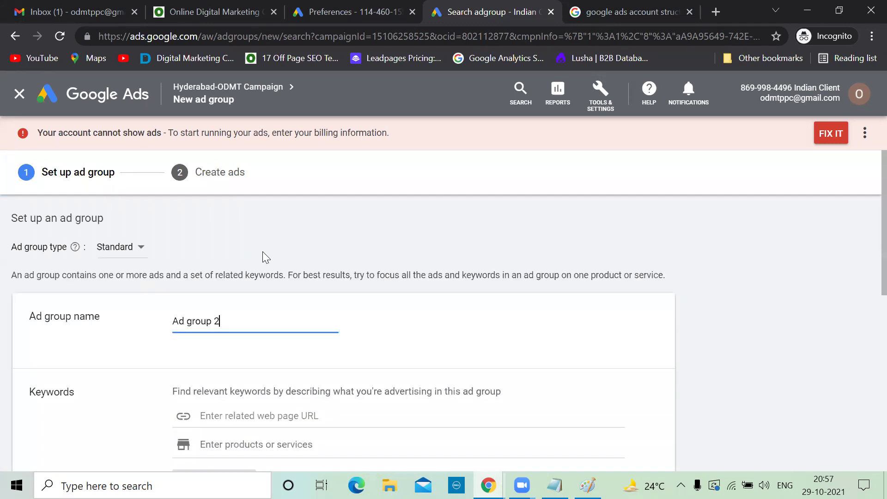
{"action": "key", "text": "BackSpace"}
{"action": "key", "text": "BackSpace"}
{"action": "key", "text": "BackSpace"}
{"action": "key", "text": "BackSpace"}
{"action": "key", "text": "BackSpace"}
{"action": "key", "text": "BackSpace"}
{"action": "key", "text": "BackSpace"}
{"action": "key", "text": "BackSpace"}
{"action": "key", "text": "BackSpace"}
{"action": "key", "text": "BackSpace"}
{"action": "type", "text": "Digital Marketing"}
Enter the keywords "Digital marketing course in hyderabad" and "digital marketing classes in Hyderabad" for the ad group, correcting the misspelled words.
{"action": "scroll", "coordinate": [262, 251], "scroll_direction": "down", "scroll_amount": 4}
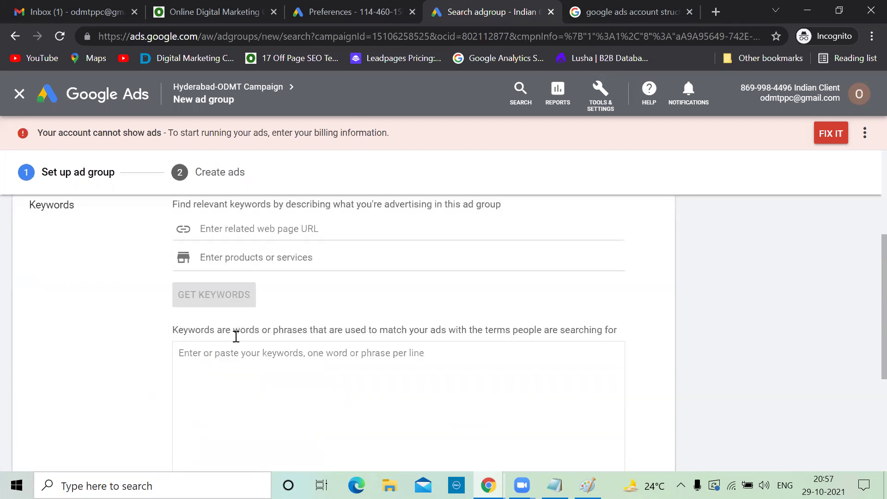
{"action": "type", "text": "Digital markting course in hyderabad"}
{"action": "key", "text": "Return"}
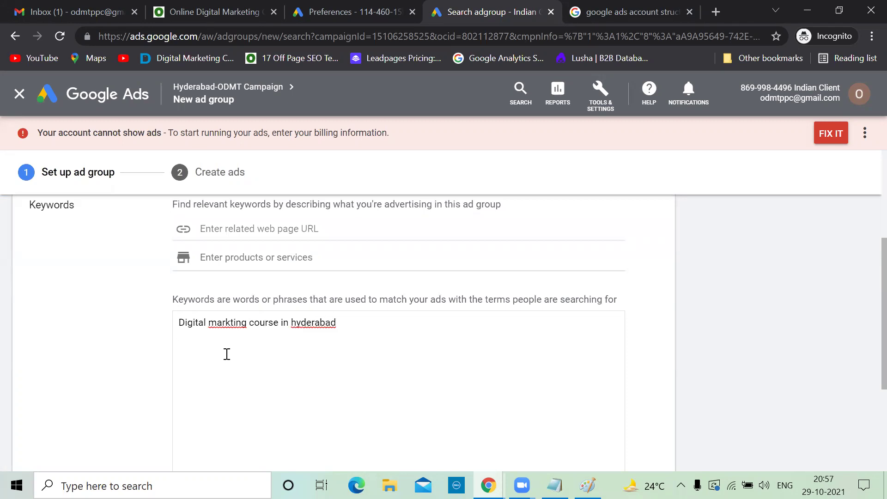
{"action": "type", "text": "digital marketing classes in hdyerabad"}
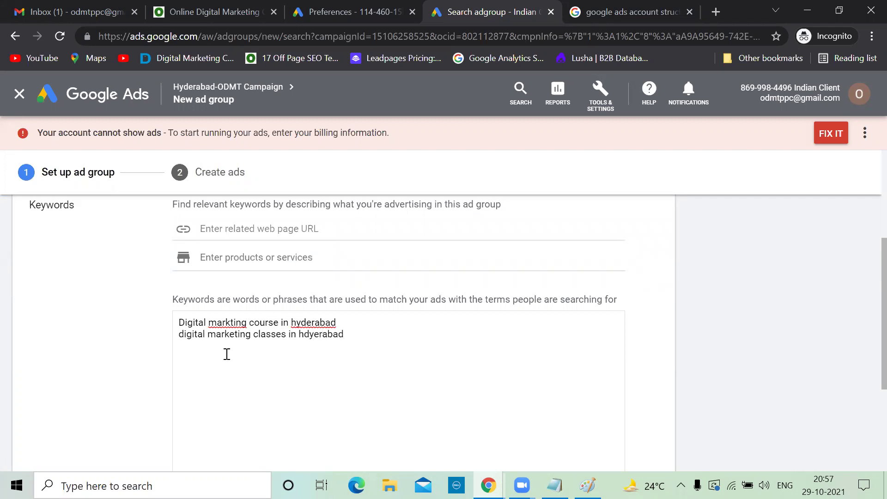
{"action": "right_click", "coordinate": [224, 320]}
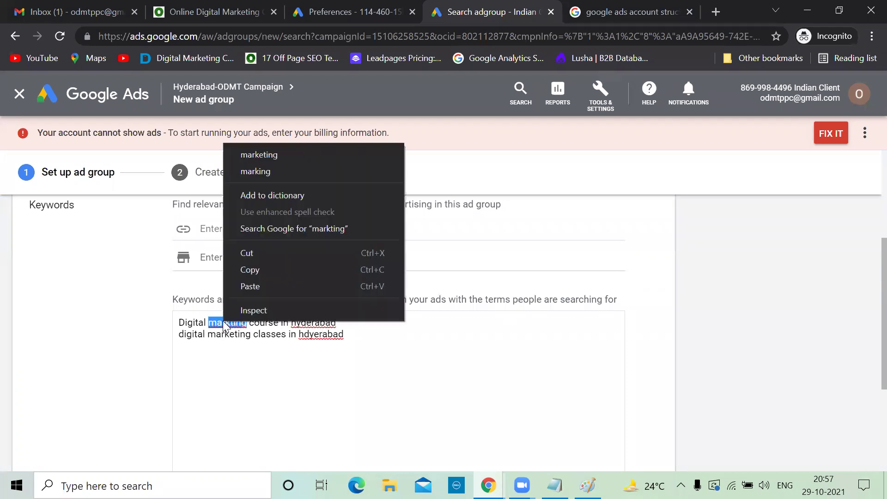
{"action": "left_click", "coordinate": [267, 158]}
{"action": "right_click", "coordinate": [309, 336]}
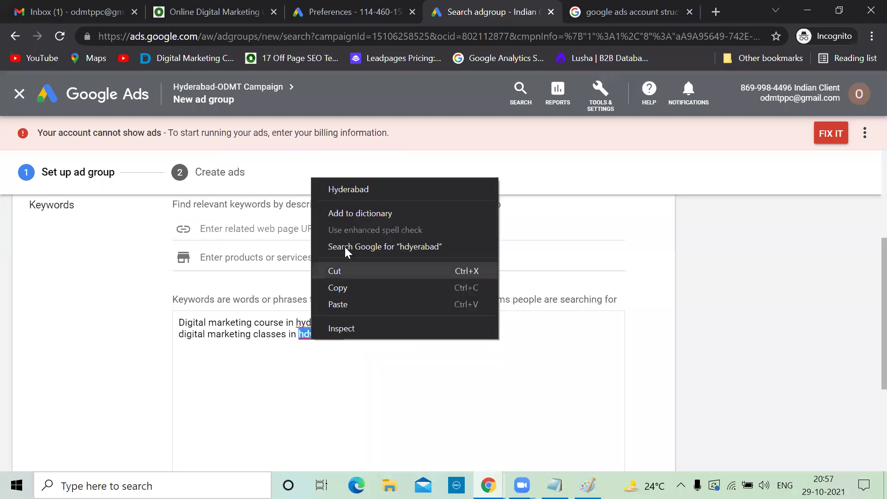
{"action": "left_click", "coordinate": [353, 193]}
{"action": "scroll", "coordinate": [398, 352], "scroll_direction": "down", "scroll_amount": 4}
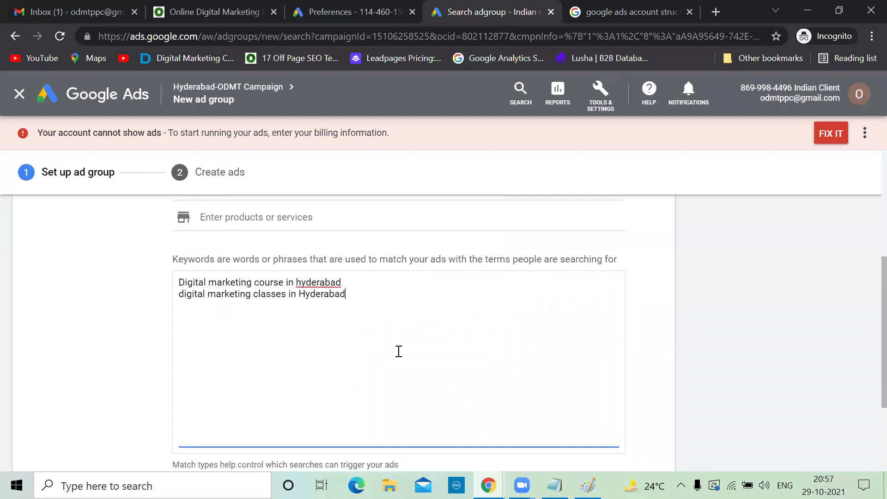
Check the ad group's name and keywords, save the ad group and continue to creating its ad.
{"action": "scroll", "coordinate": [399, 352], "scroll_direction": "up", "scroll_amount": 5}
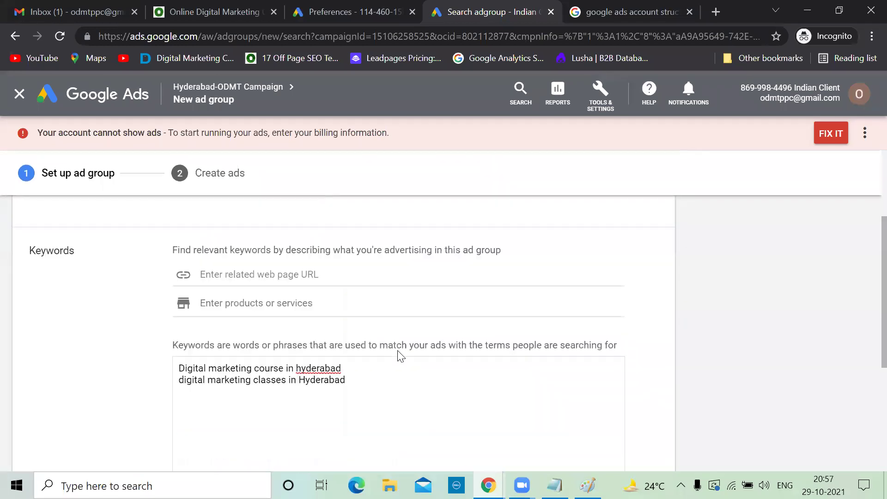
{"action": "scroll", "coordinate": [397, 356], "scroll_direction": "down", "scroll_amount": 5}
{"action": "scroll", "coordinate": [346, 268], "scroll_direction": "up", "scroll_amount": 6}
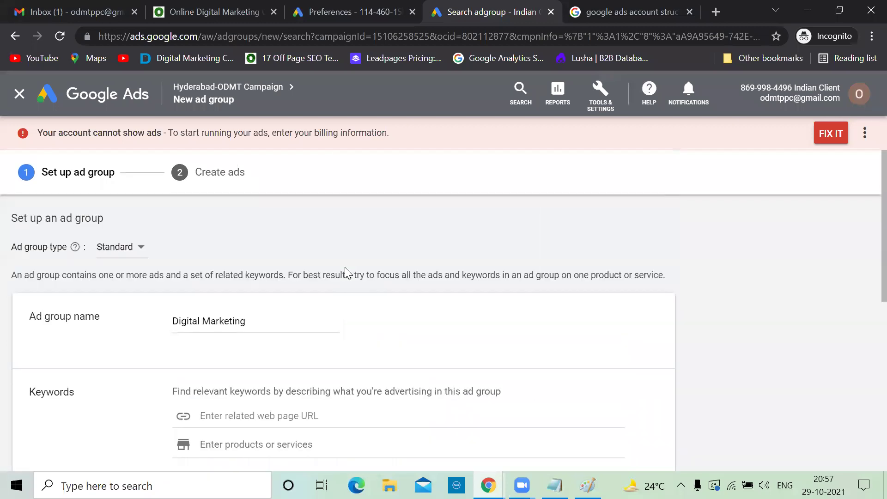
{"action": "scroll", "coordinate": [314, 359], "scroll_direction": "down", "scroll_amount": 5}
{"action": "left_click", "coordinate": [311, 355]}
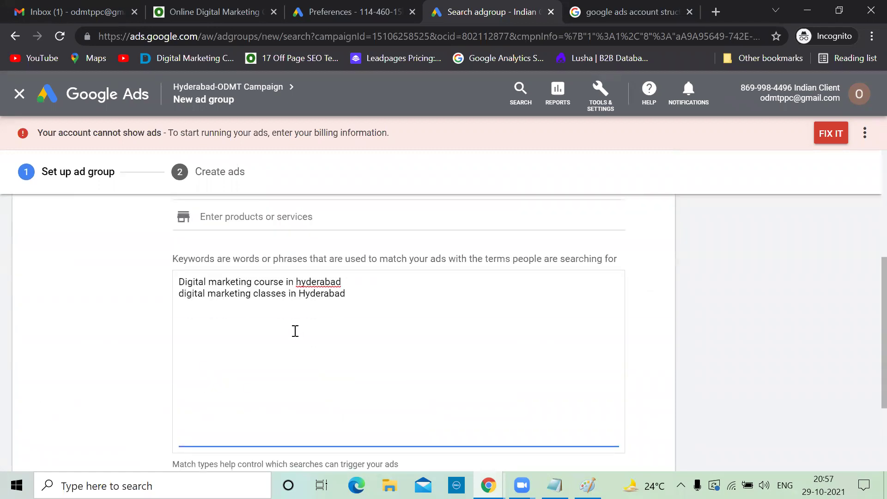
{"action": "scroll", "coordinate": [305, 439], "scroll_direction": "down", "scroll_amount": 3}
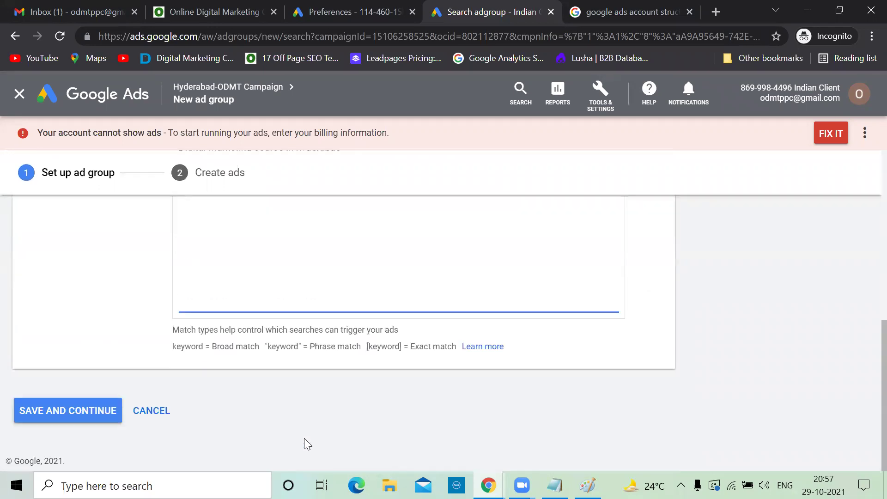
{"action": "left_click", "coordinate": [76, 416]}
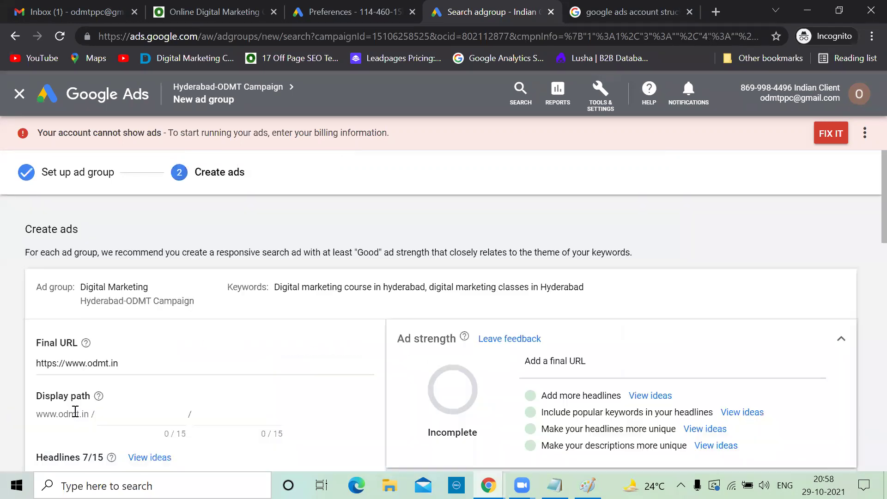
Review the prefilled ad and replace "Best SEO" in its first headline with "Digital Marketing".
{"action": "scroll", "coordinate": [224, 368], "scroll_direction": "down", "scroll_amount": 4}
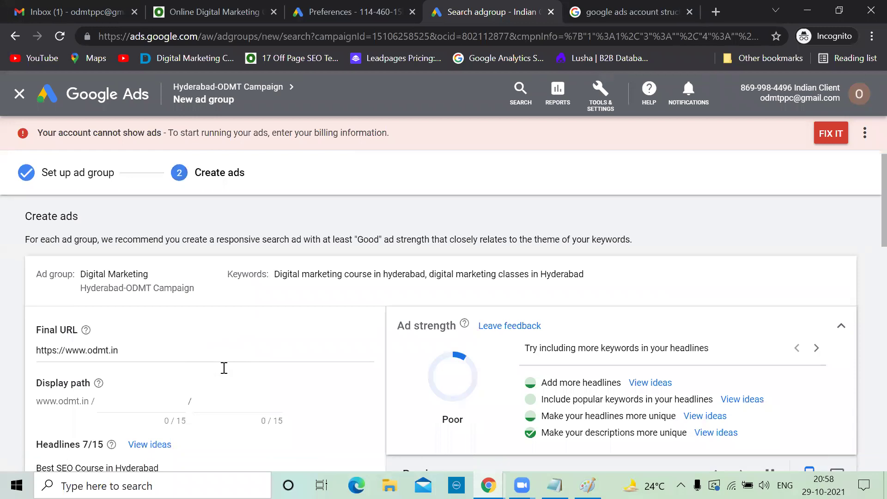
{"action": "scroll", "coordinate": [223, 368], "scroll_direction": "up", "scroll_amount": 4}
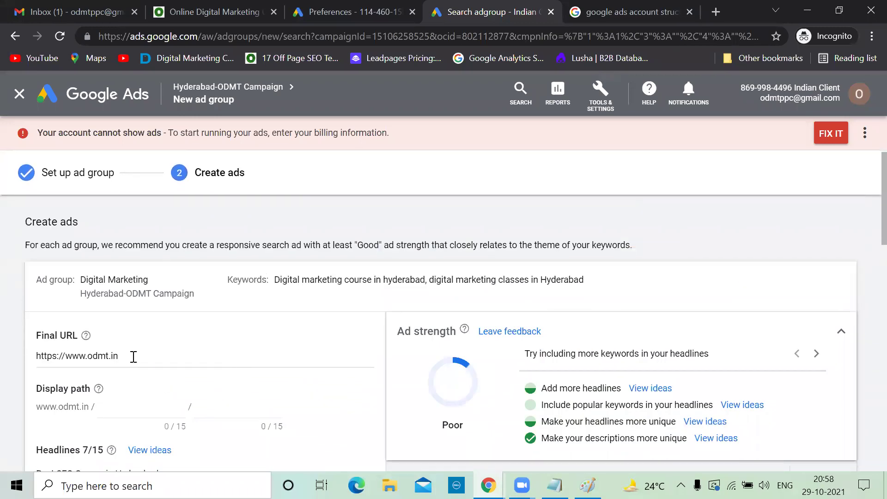
{"action": "scroll", "coordinate": [162, 354], "scroll_direction": "down", "scroll_amount": 4}
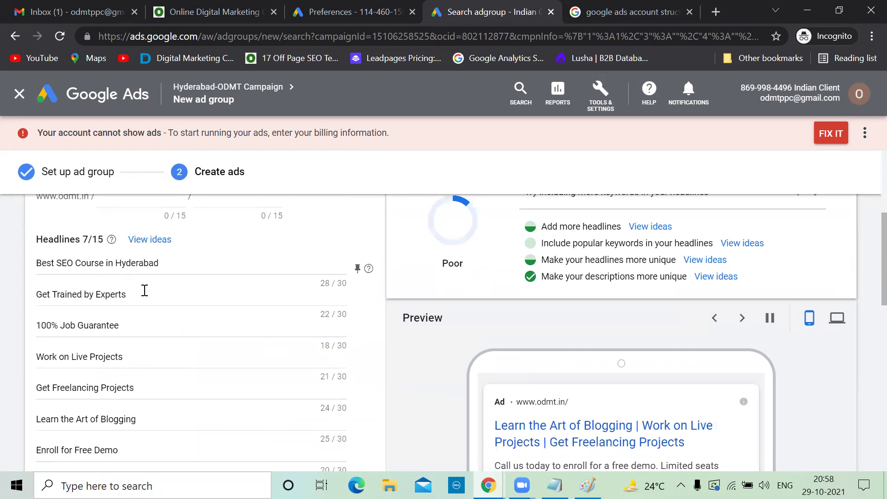
{"action": "scroll", "coordinate": [158, 341], "scroll_direction": "down", "scroll_amount": 5}
{"action": "scroll", "coordinate": [158, 344], "scroll_direction": "up", "scroll_amount": 6}
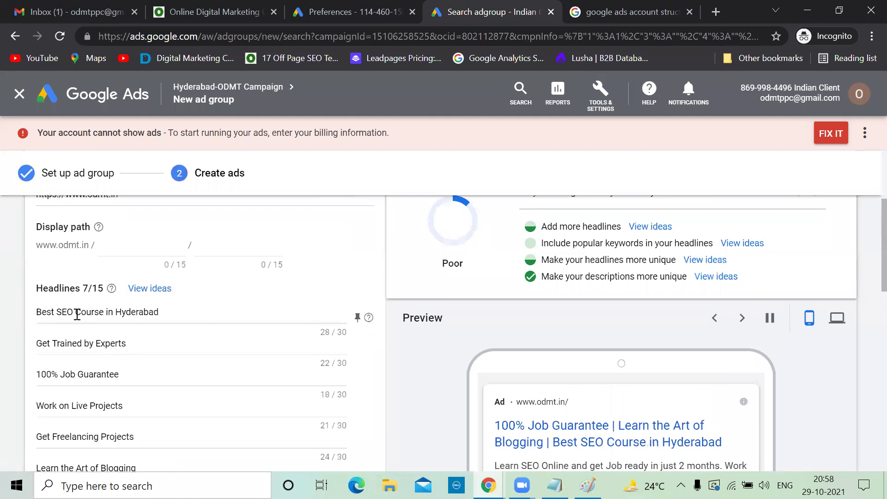
{"action": "key", "text": "BackSpace"}
{"action": "key", "text": "BackSpace"}
{"action": "key", "text": "BackSpace"}
{"action": "key", "text": "BackSpace"}
{"action": "key", "text": "BackSpace"}
{"action": "key", "text": "BackSpace"}
{"action": "key", "text": "BackSpace"}
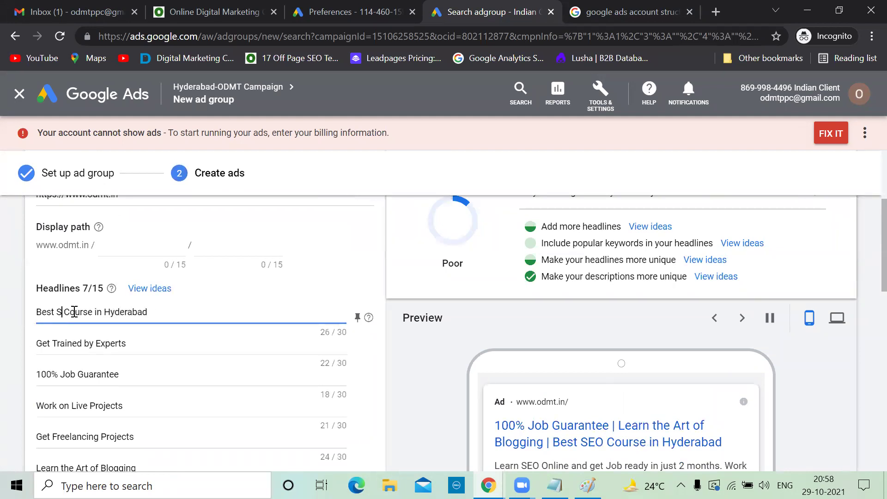
{"action": "key", "text": "BackSpace"}
{"action": "type", "text": "Di"}
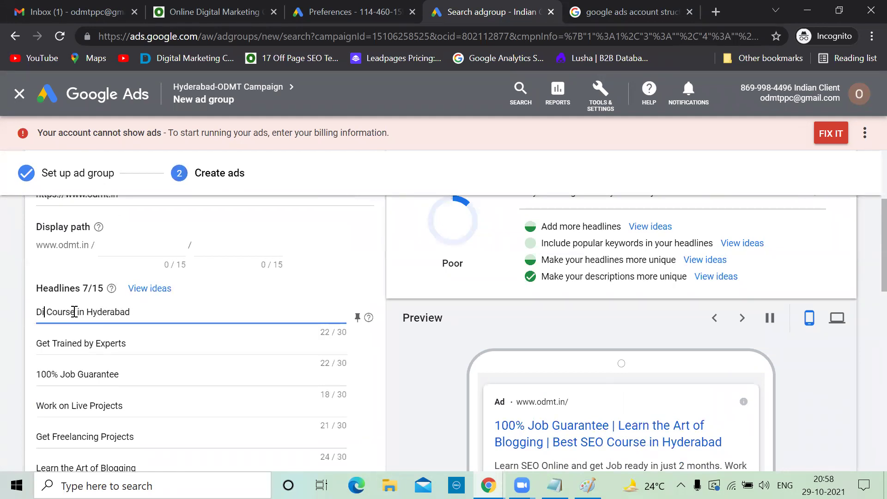
{"action": "type", "text": "gital"}
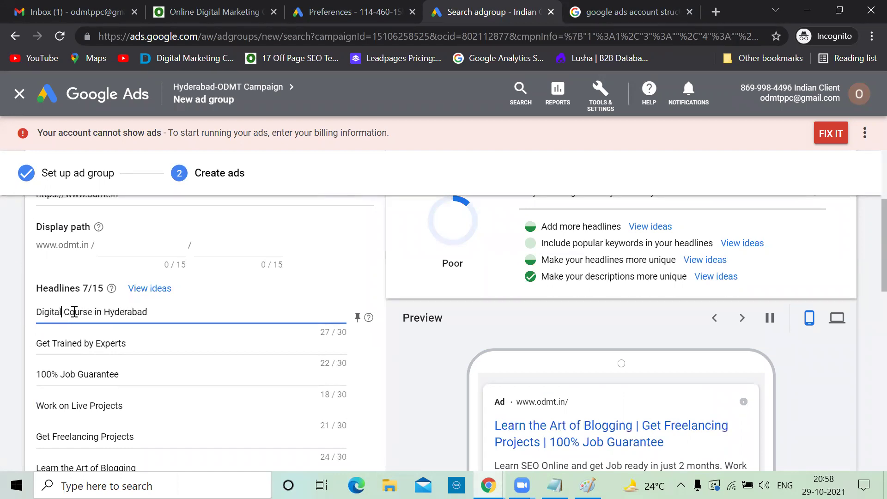
{"action": "type", "text": " Marketing"}
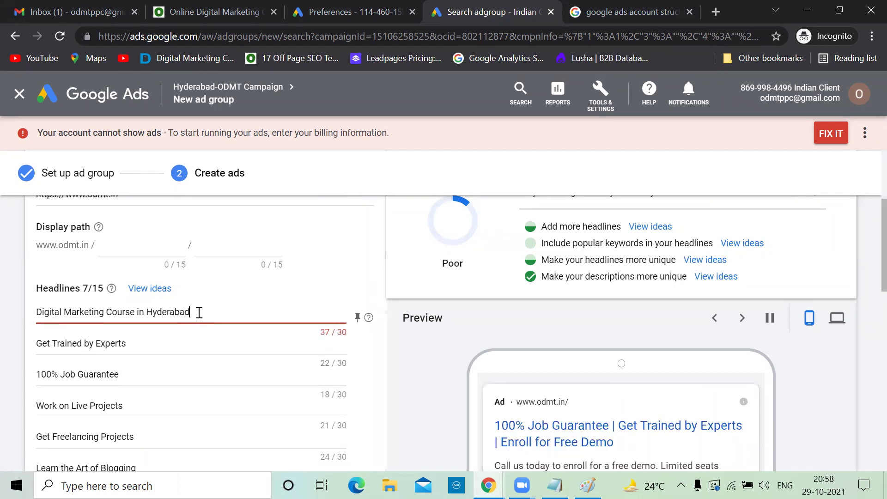
Remove "in Hyderabad" from the first headline and make it read "Best Digital Marketing Course".
{"action": "key", "text": "BackSpace"}
{"action": "key", "text": "BackSpace"}
{"action": "key", "text": "BackSpace"}
{"action": "key", "text": "BackSpace"}
{"action": "key", "text": "BackSpace"}
{"action": "key", "text": "BackSpace"}
{"action": "key", "text": "BackSpace"}
{"action": "key", "text": "BackSpace"}
{"action": "key", "text": "BackSpace"}
{"action": "key", "text": "BackSpace"}
{"action": "key", "text": "BackSpace"}
{"action": "key", "text": "BackSpace"}
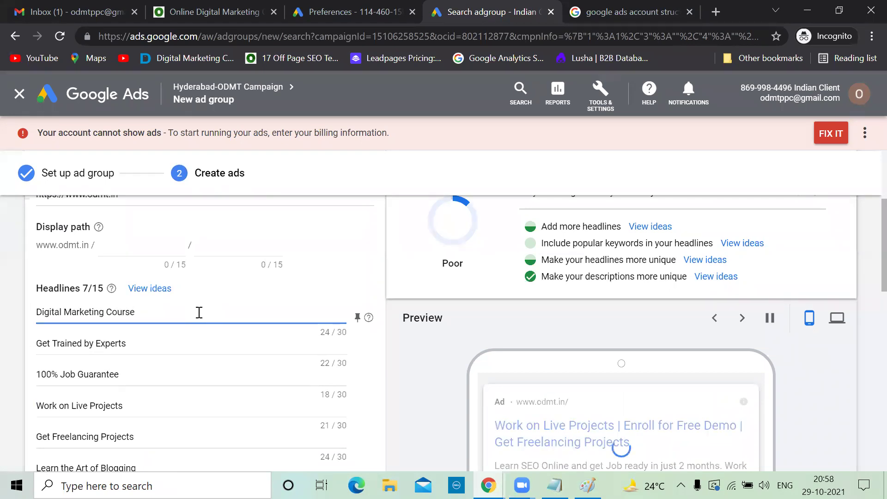
{"action": "type", "text": "Best"}
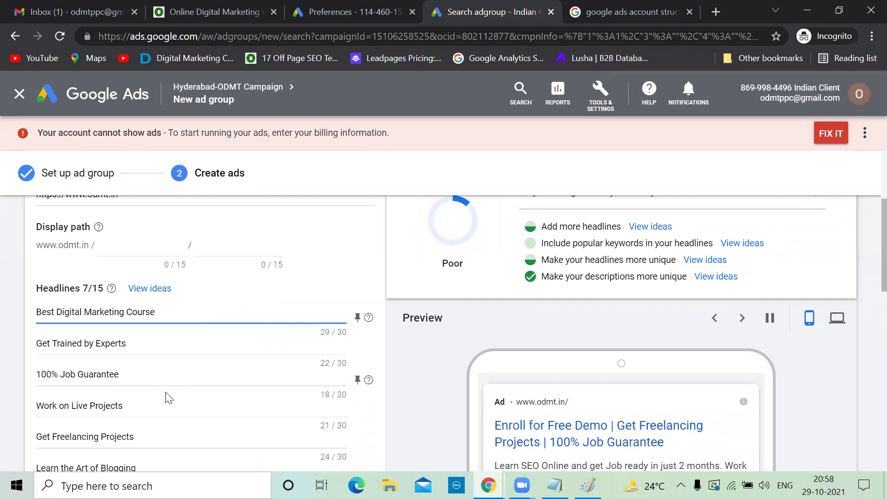
Replace "SEO" in the first description with "Digital marketing", correcting the misspelled word.
{"action": "scroll", "coordinate": [169, 398], "scroll_direction": "down", "scroll_amount": 1}
{"action": "scroll", "coordinate": [169, 397], "scroll_direction": "down", "scroll_amount": 3}
{"action": "scroll", "coordinate": [169, 397], "scroll_direction": "down", "scroll_amount": 3}
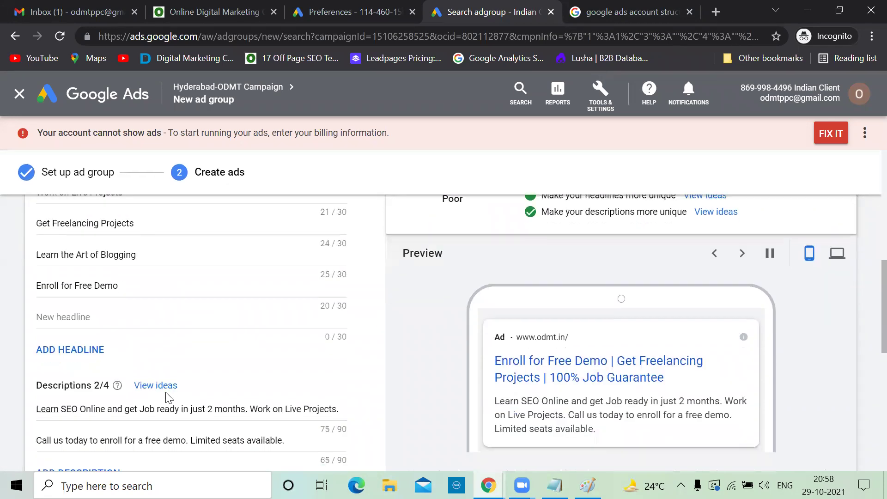
{"action": "left_click", "coordinate": [78, 380]}
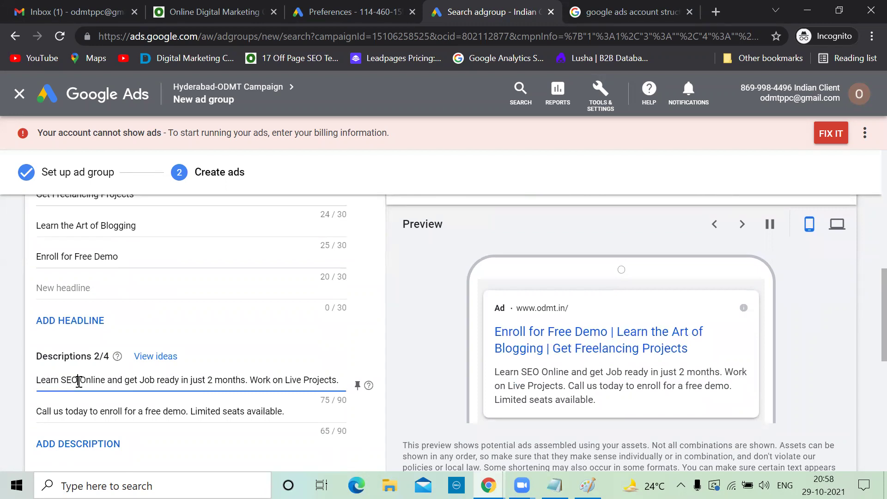
{"action": "key", "text": "BackSpace"}
{"action": "key", "text": "BackSpace"}
{"action": "key", "text": "BackSpace"}
{"action": "type", "text": "Digital"}
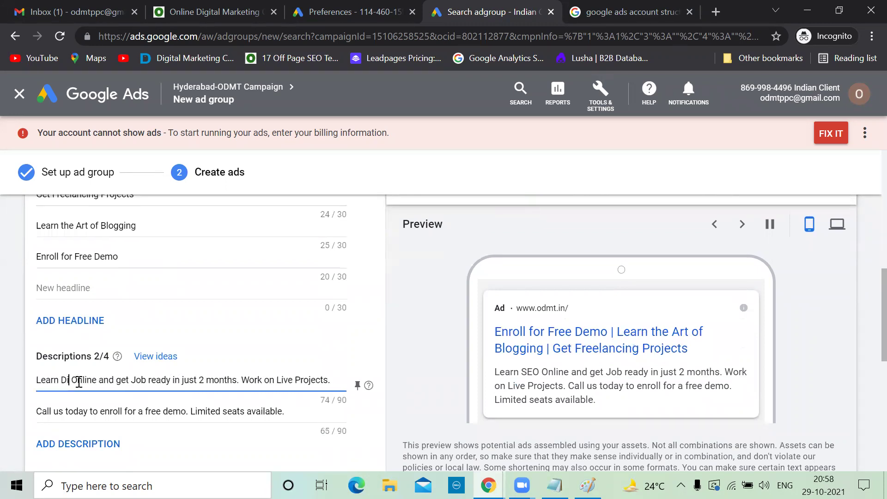
{"action": "type", "text": " marekting"}
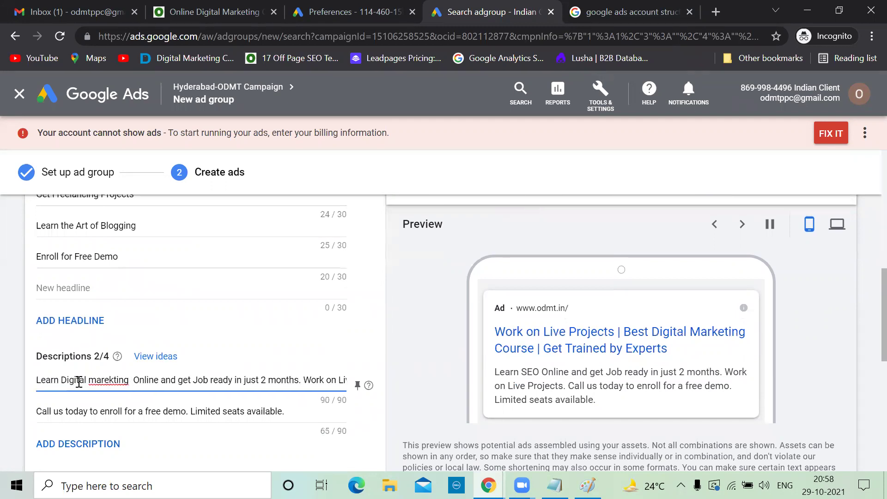
{"action": "right_click", "coordinate": [108, 380]}
{"action": "left_click", "coordinate": [149, 232]}
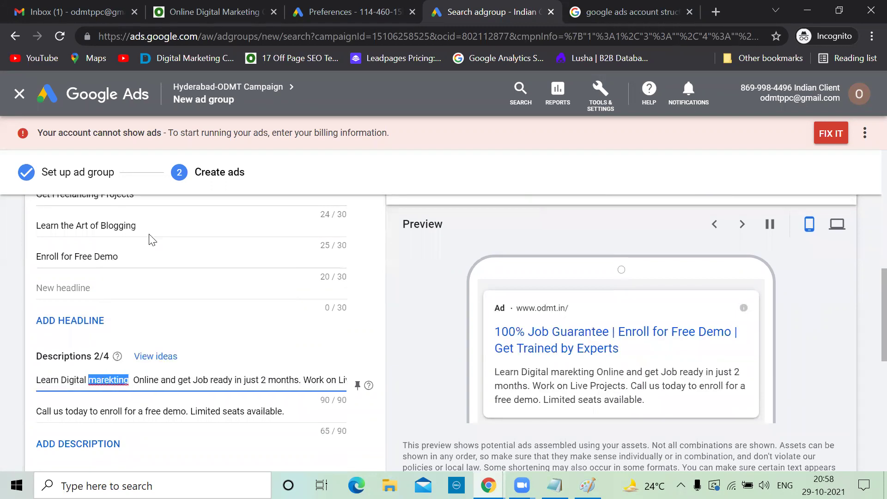
Save the adapted ad without adding extensions and finish creating the Digital Marketing ad group.
{"action": "scroll", "coordinate": [204, 307], "scroll_direction": "down", "scroll_amount": 3}
{"action": "left_click", "coordinate": [64, 391]}
{"action": "scroll", "coordinate": [169, 354], "scroll_direction": "up", "scroll_amount": 3}
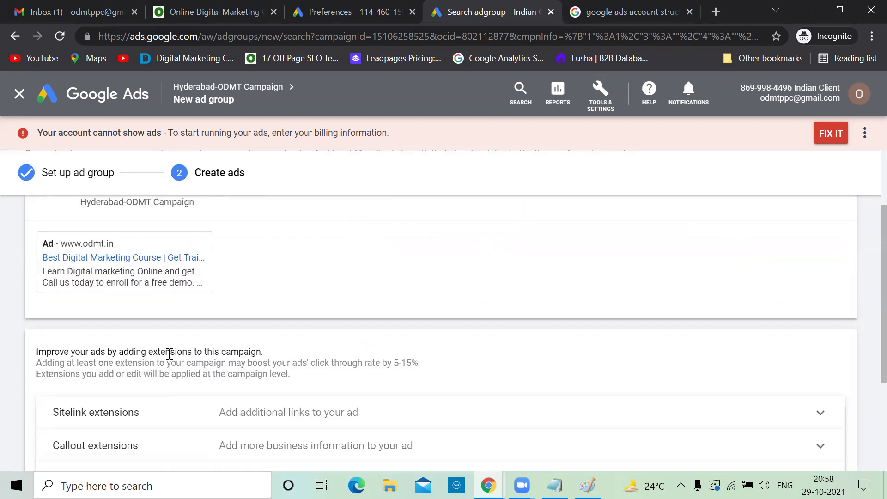
{"action": "scroll", "coordinate": [171, 358], "scroll_direction": "up", "scroll_amount": 2}
{"action": "scroll", "coordinate": [174, 357], "scroll_direction": "down", "scroll_amount": 5}
{"action": "left_click", "coordinate": [85, 417]}
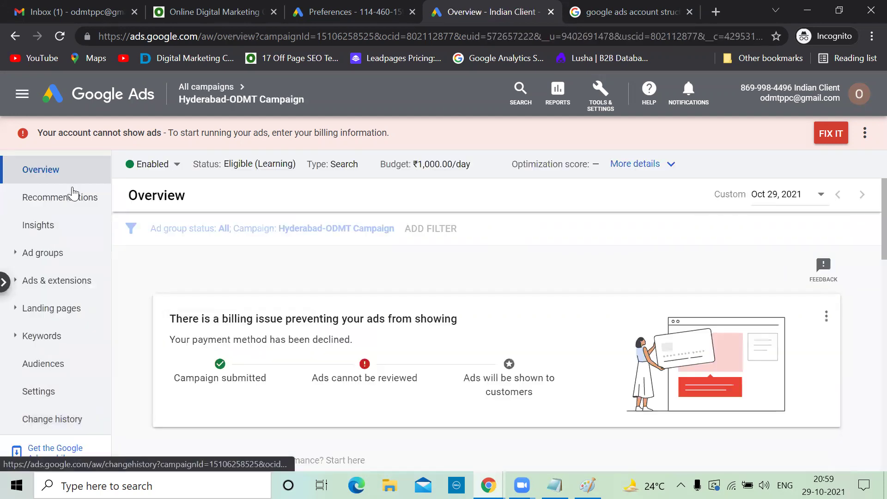
Open the Hyderabad-ODMT Campaign from the list of all campaigns and compare its ad groups with the account structure diagram in Paint.
{"action": "left_click", "coordinate": [109, 104]}
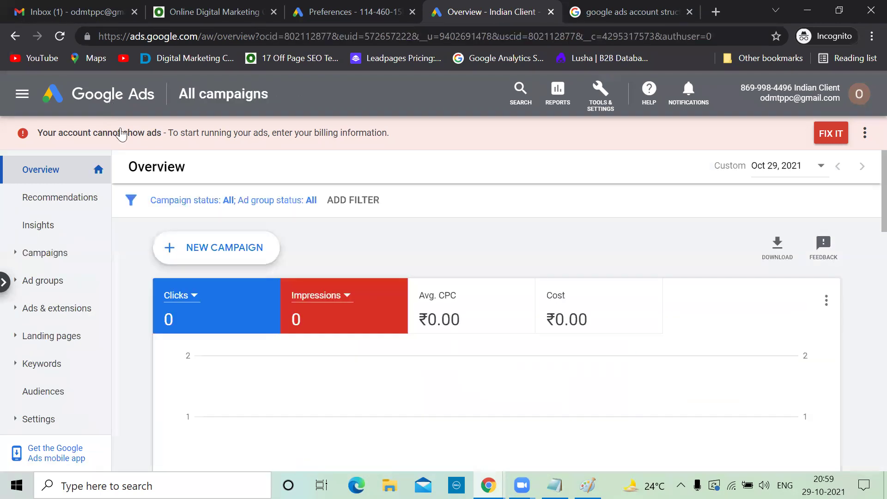
{"action": "left_click", "coordinate": [74, 256]}
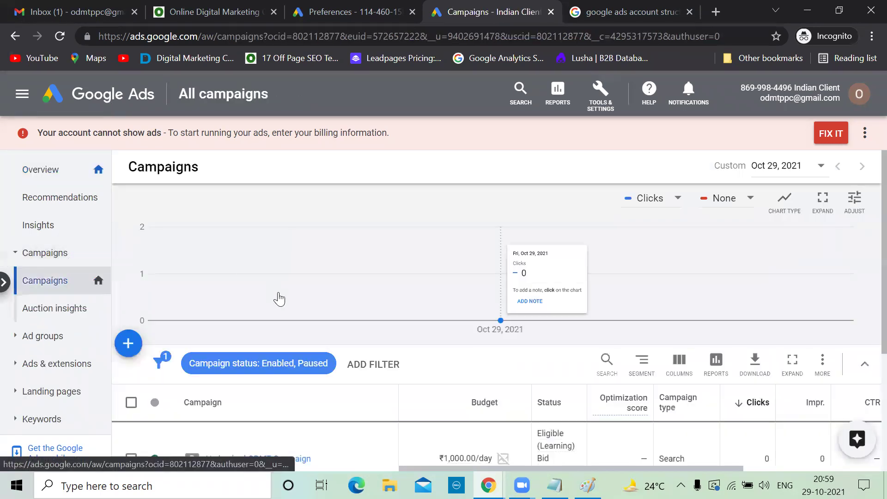
{"action": "scroll", "coordinate": [268, 317], "scroll_direction": "down", "scroll_amount": 4}
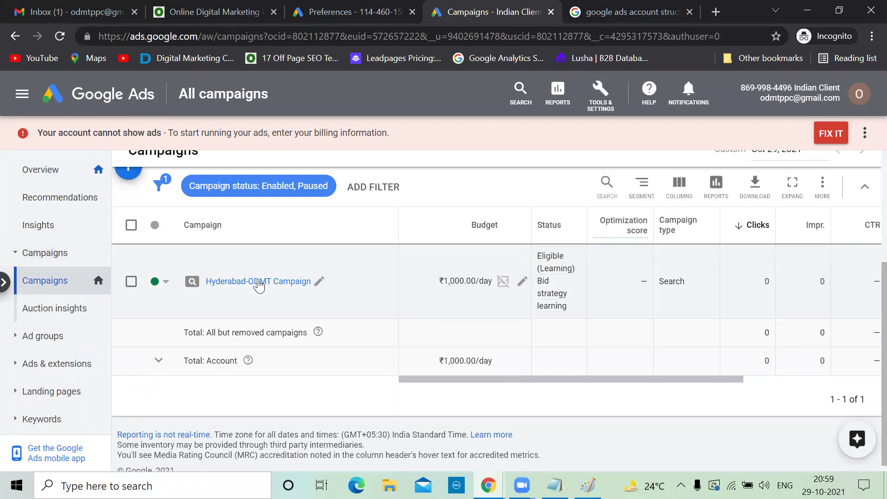
{"action": "left_click", "coordinate": [259, 285]}
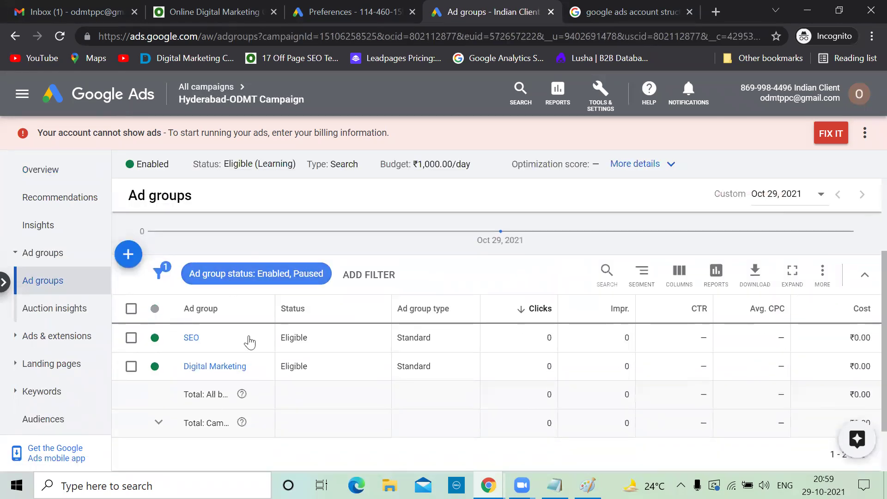
{"action": "left_click", "coordinate": [587, 485]}
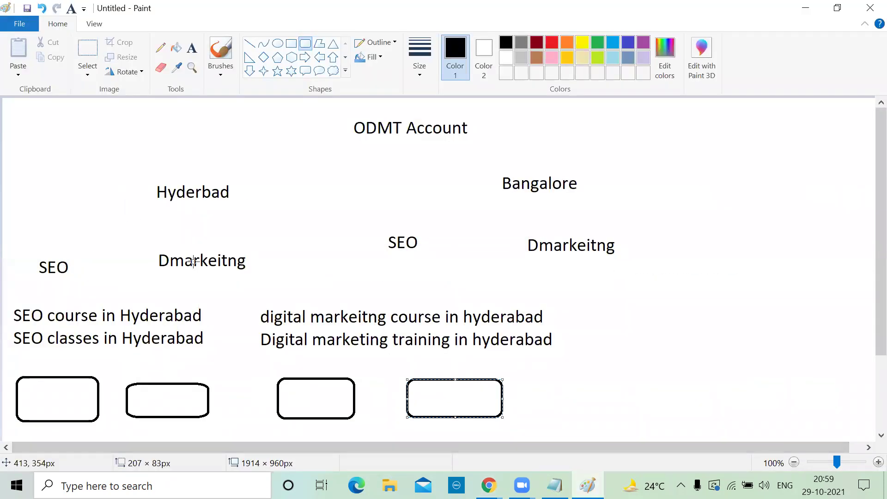
{"action": "left_click", "coordinate": [805, 8]}
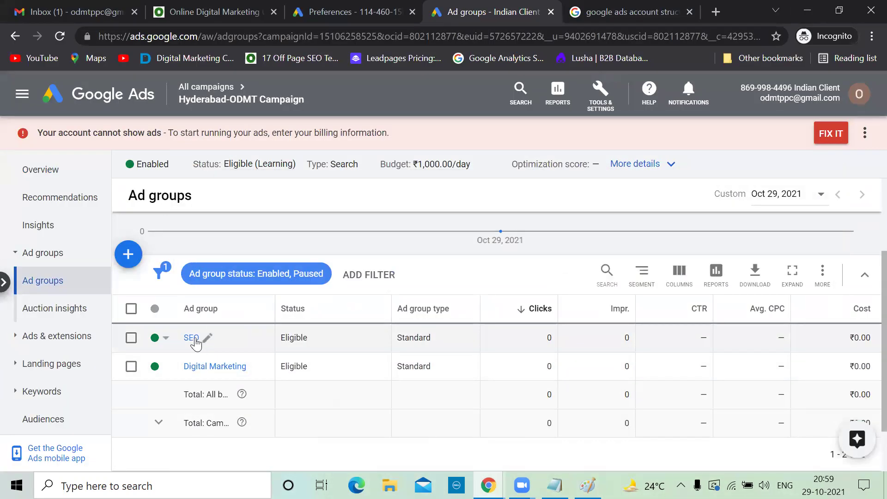
Add the keyword "seo coaching in hyderbad" to the SEO ad group and save it.
{"action": "left_click", "coordinate": [192, 338]}
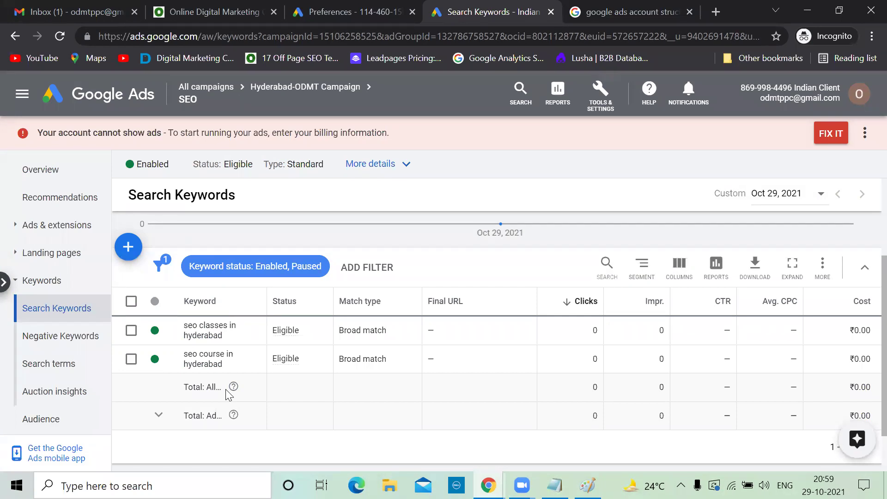
{"action": "left_click", "coordinate": [128, 246]}
{"action": "left_click", "coordinate": [180, 301]}
{"action": "type", "text": "seo coaching"}
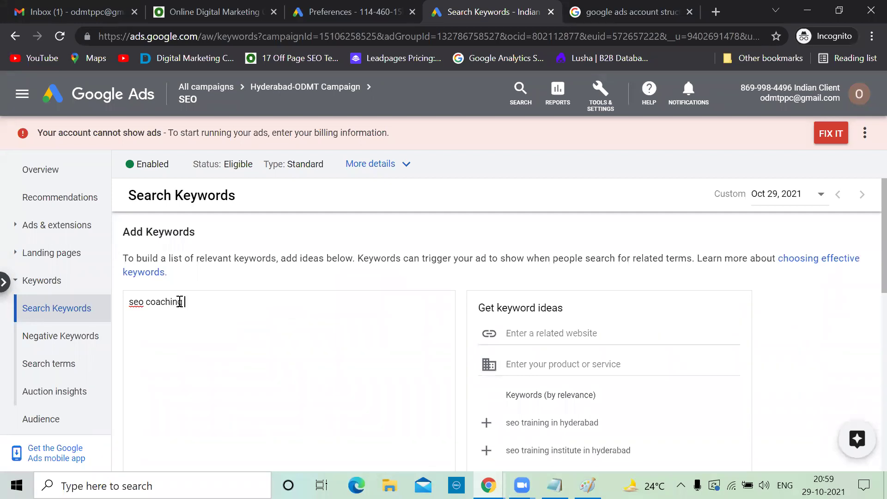
{"action": "type", "text": "abad"}
{"action": "scroll", "coordinate": [210, 373], "scroll_direction": "down", "scroll_amount": 5}
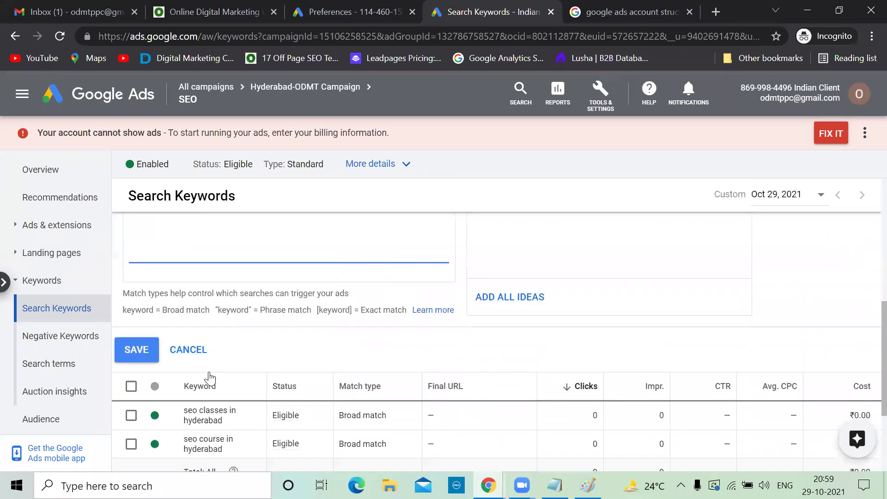
{"action": "left_click", "coordinate": [133, 343]}
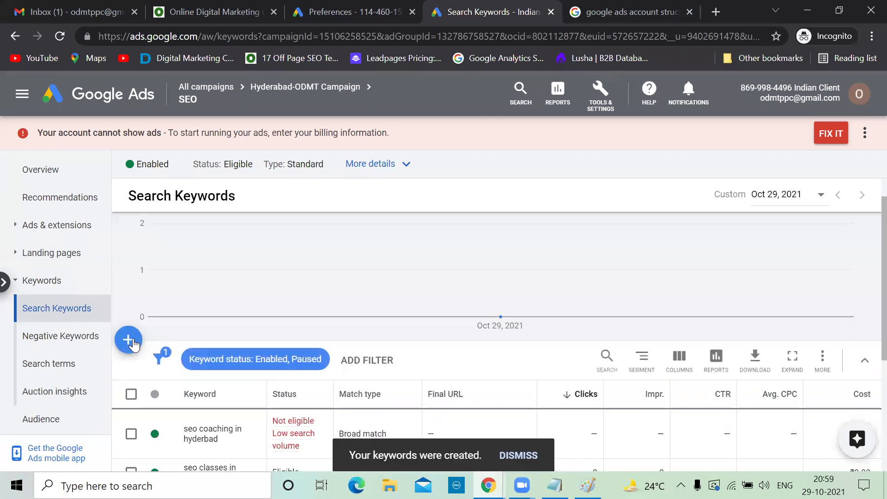
Reopen the SEO ad group from the list of all campaigns and examine its keywords and its ad.
{"action": "left_click", "coordinate": [92, 102]}
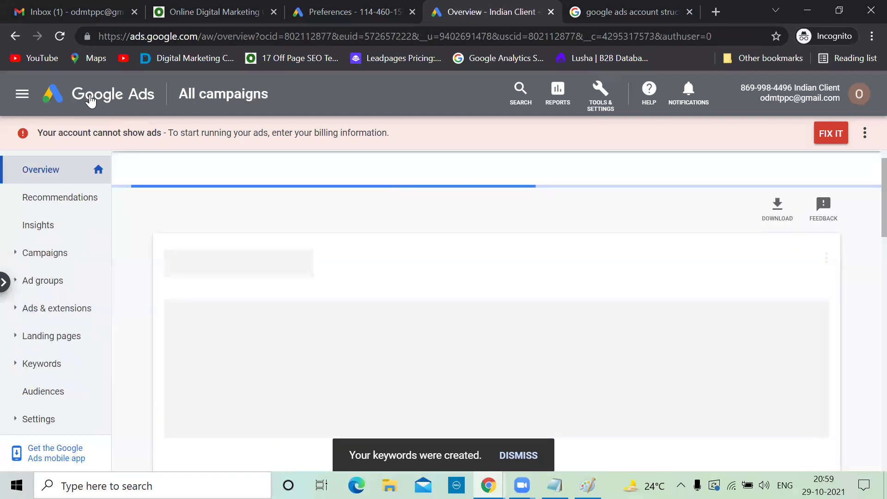
{"action": "left_click", "coordinate": [54, 254]}
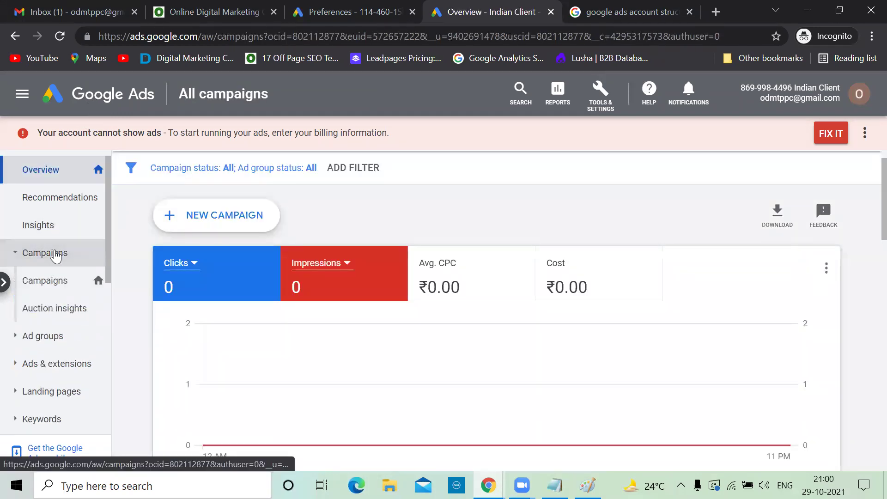
{"action": "scroll", "coordinate": [228, 281], "scroll_direction": "down", "scroll_amount": 4}
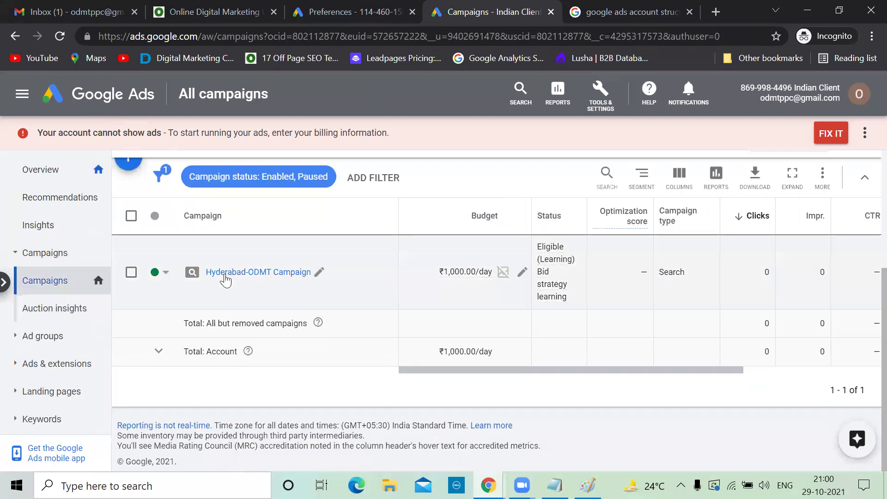
{"action": "left_click", "coordinate": [225, 273]}
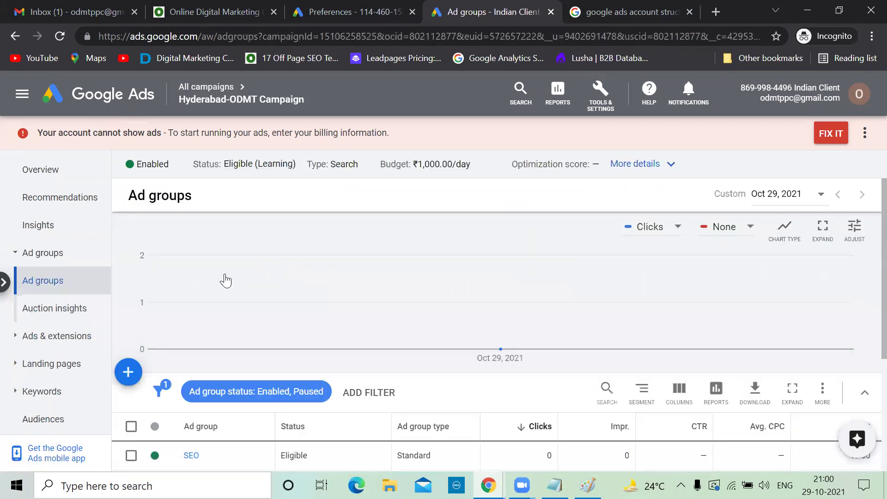
{"action": "scroll", "coordinate": [209, 293], "scroll_direction": "down", "scroll_amount": 3}
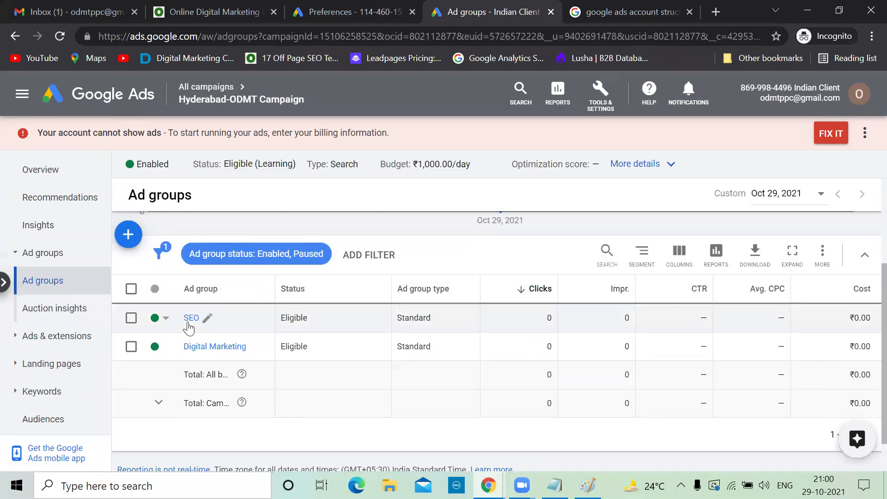
{"action": "left_click", "coordinate": [189, 321]}
{"action": "scroll", "coordinate": [187, 322], "scroll_direction": "down", "scroll_amount": 1}
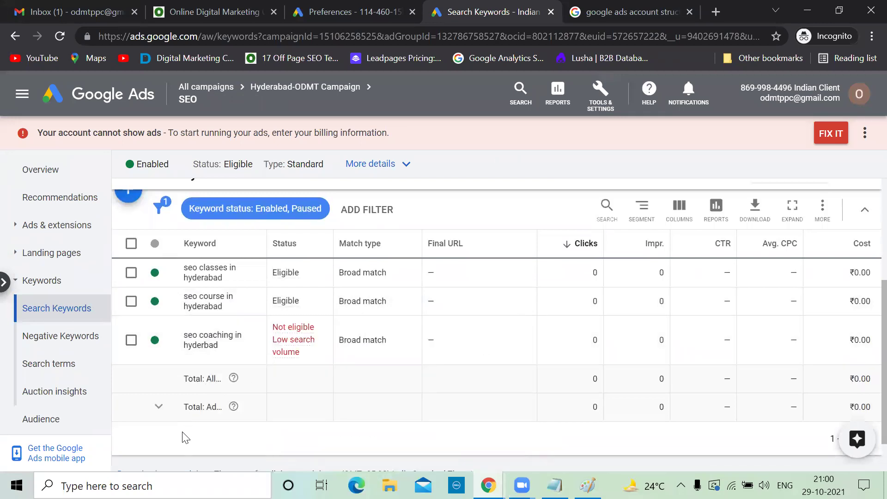
{"action": "left_click", "coordinate": [58, 230]}
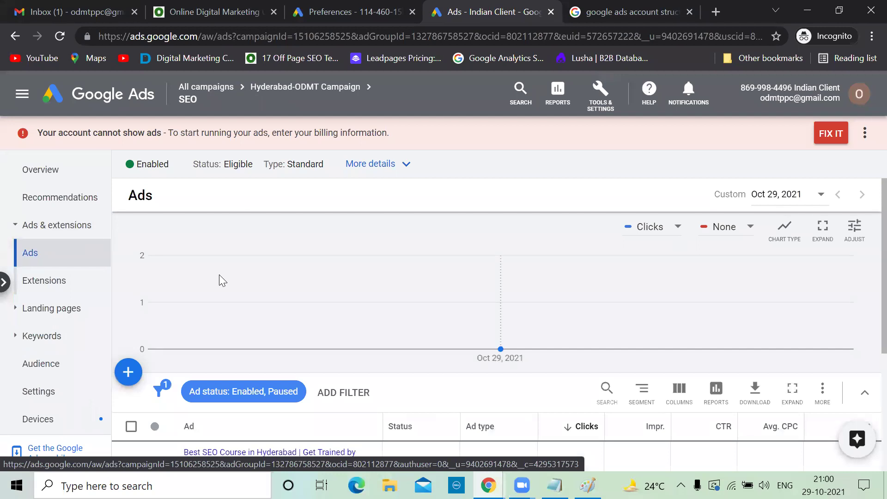
{"action": "scroll", "coordinate": [219, 277], "scroll_direction": "down", "scroll_amount": 3}
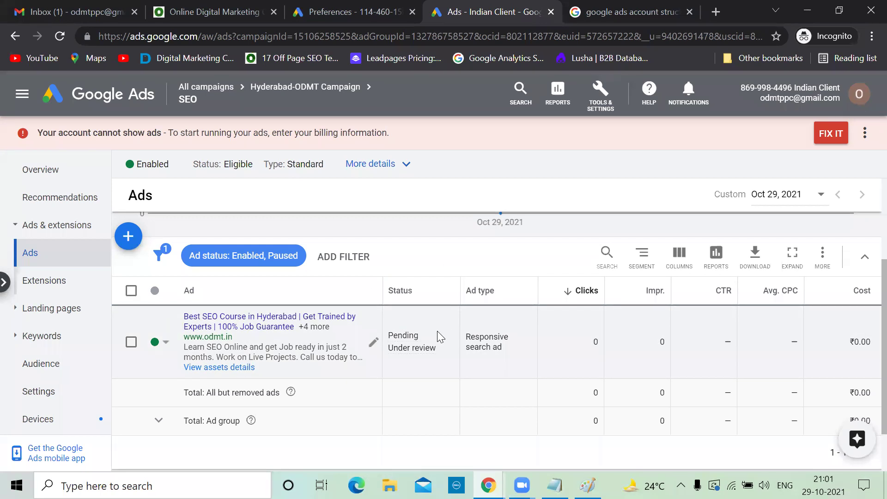
Return to the account overview, switch to the Paint diagram, fence off the Hyderabad branch with a freehand line and circle "Bangalore".
{"action": "left_click", "coordinate": [110, 104]}
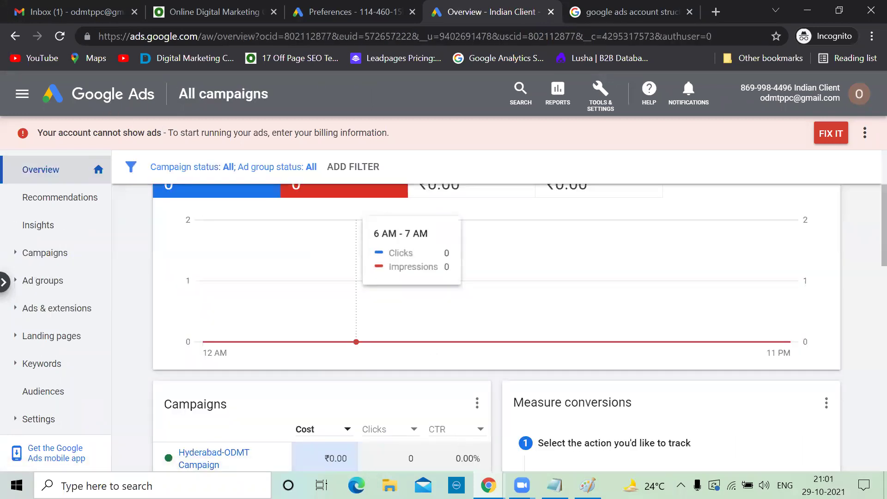
{"action": "key", "text": "alt+Tab"}
{"action": "mouse_move", "coordinate": [269, 149]}
{"action": "left_mouse_down"}
{"action": "mouse_move", "coordinate": [268, 280]}
{"action": "mouse_move", "coordinate": [438, 273]}
{"action": "mouse_move", "coordinate": [546, 281]}
{"action": "mouse_move", "coordinate": [468, 424]}
{"action": "left_mouse_up"}
{"action": "mouse_move", "coordinate": [485, 203]}
{"action": "left_mouse_down"}
{"action": "mouse_move", "coordinate": [538, 144]}
{"action": "mouse_move", "coordinate": [504, 219]}
{"action": "left_mouse_up"}
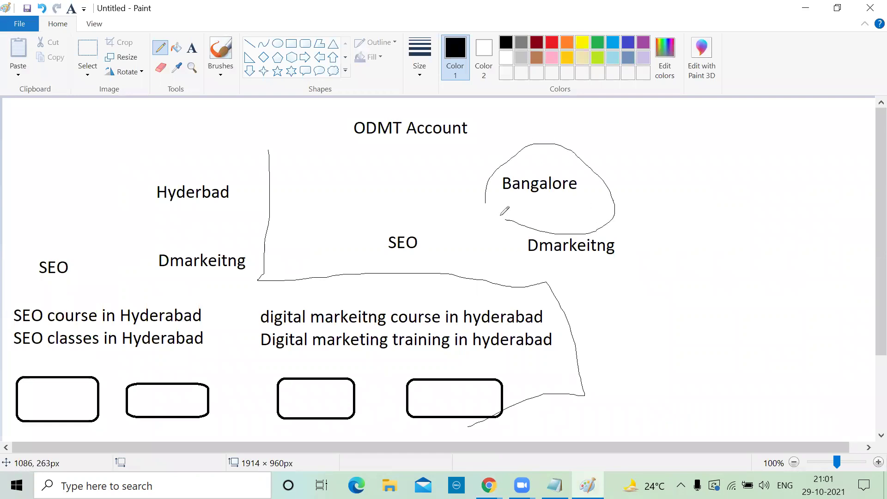
{"action": "left_click", "coordinate": [805, 7]}
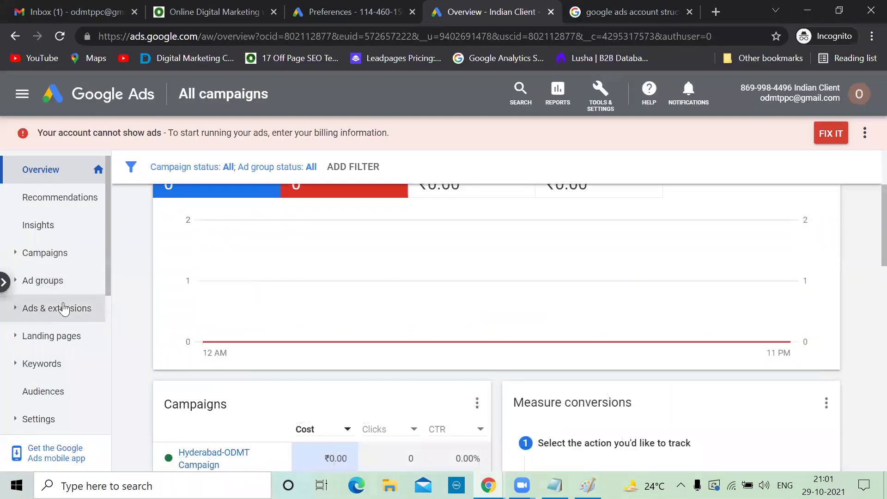
Start a new campaign without a goal's guidance and choose Search as its campaign type.
{"action": "left_click", "coordinate": [62, 252]}
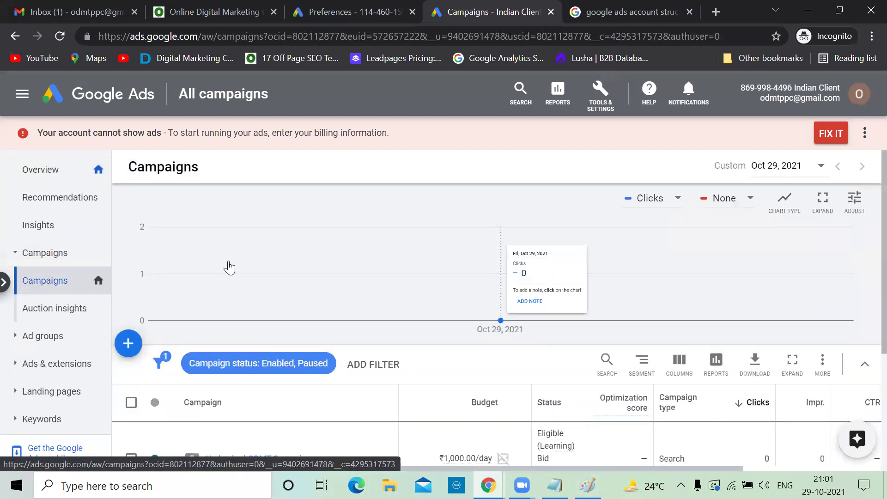
{"action": "scroll", "coordinate": [228, 260], "scroll_direction": "down", "scroll_amount": 3}
{"action": "scroll", "coordinate": [263, 294], "scroll_direction": "up", "scroll_amount": 2}
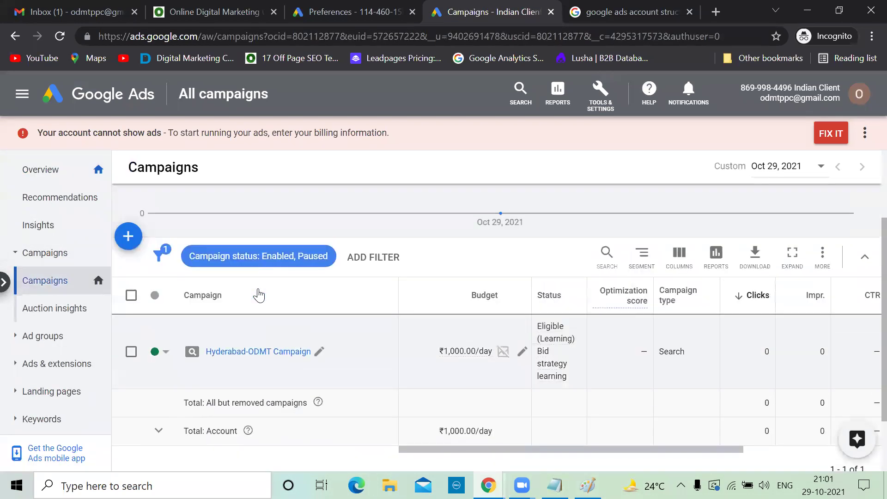
{"action": "left_click", "coordinate": [129, 250]}
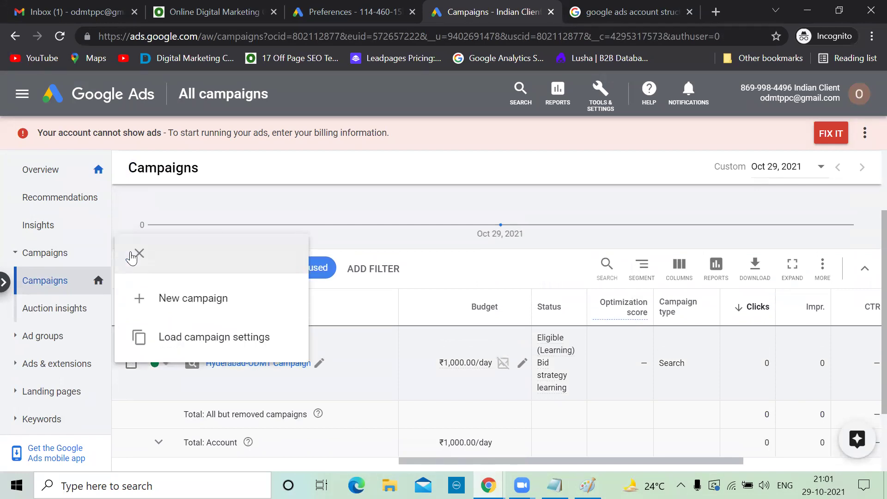
{"action": "left_click", "coordinate": [164, 294]}
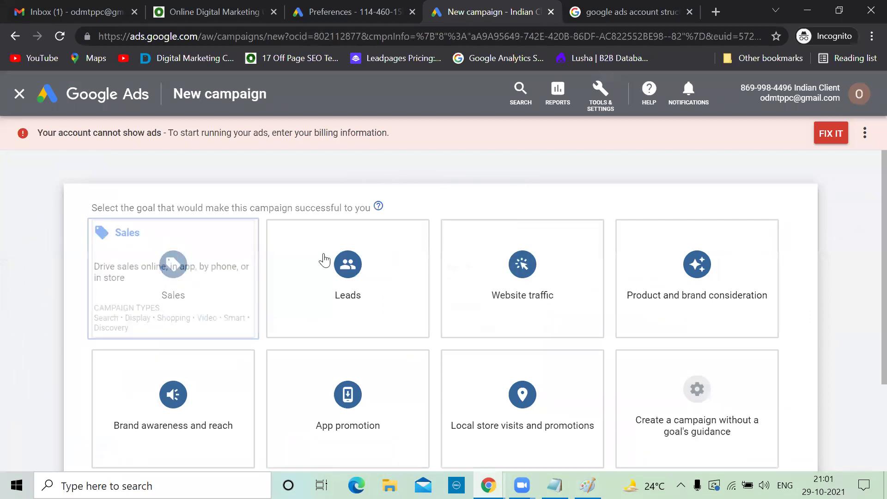
{"action": "scroll", "coordinate": [666, 217], "scroll_direction": "down", "scroll_amount": 3}
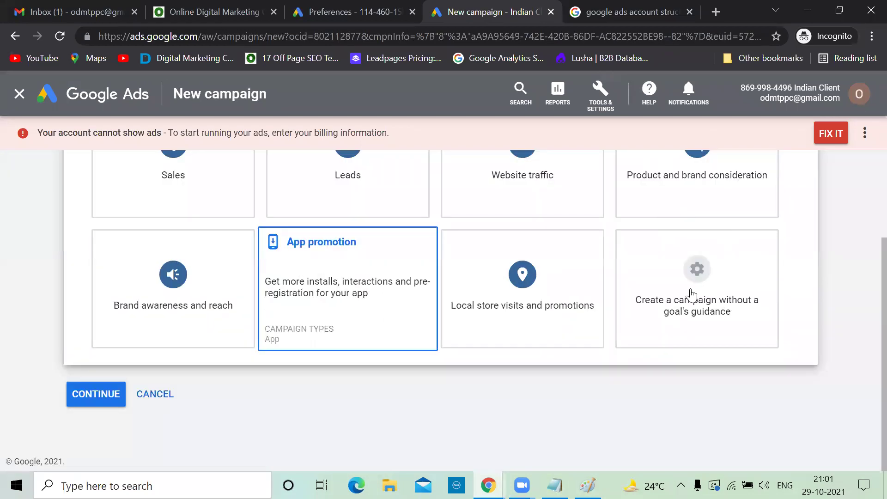
{"action": "left_click", "coordinate": [678, 250]}
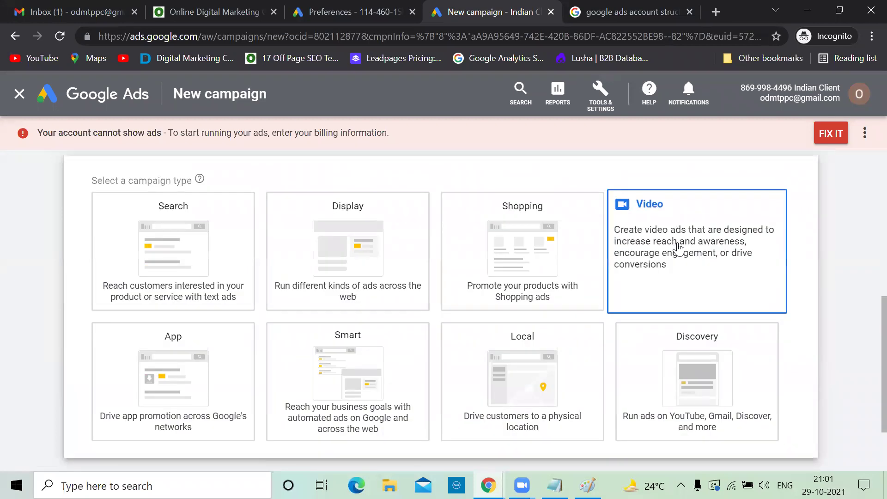
{"action": "left_click", "coordinate": [192, 241]}
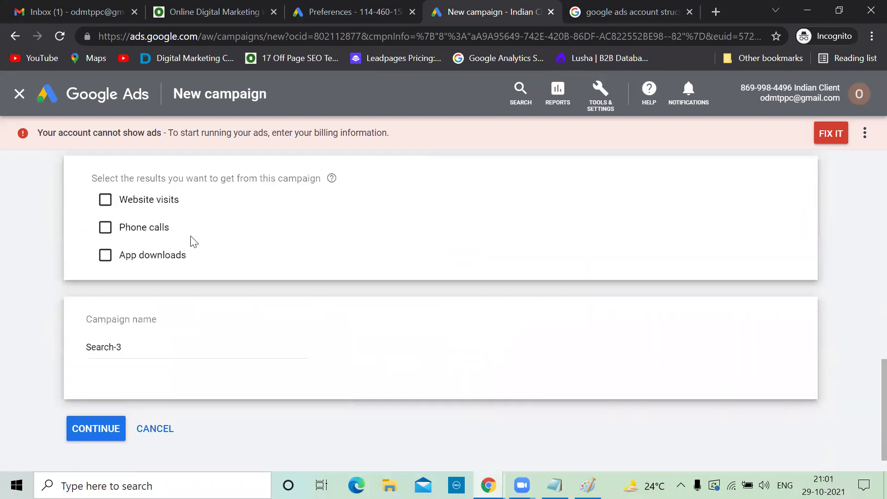
Name the new search campaign "Bangalore" and continue to its budget and bidding settings.
{"action": "left_click", "coordinate": [136, 348]}
{"action": "key", "text": "ctrl+a"}
{"action": "type", "text": "Banga"}
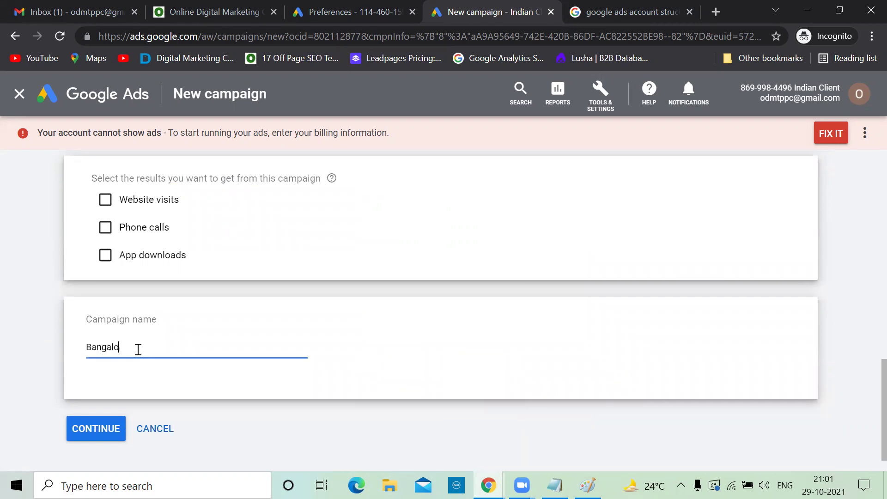
{"action": "left_click", "coordinate": [91, 429]}
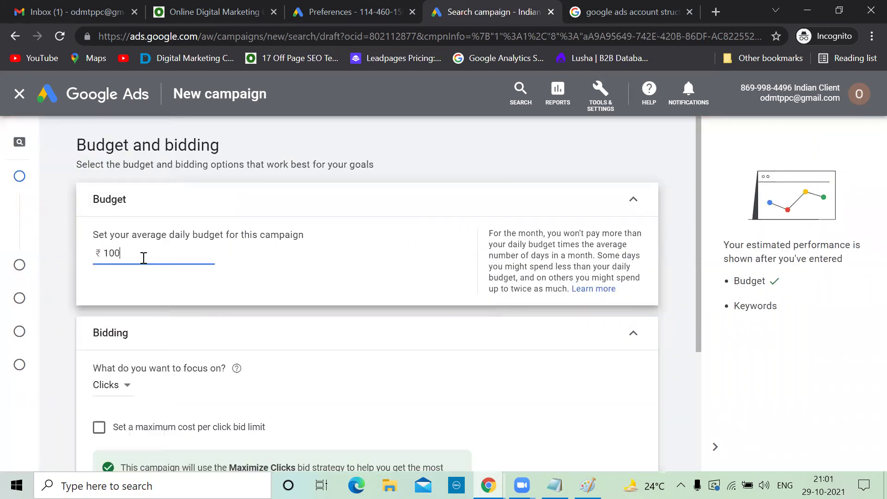
Set the average daily budget to ₹1,000 and select the bid strategy directly, keeping Maximize clicks.
{"action": "scroll", "coordinate": [143, 257], "scroll_direction": "down", "scroll_amount": 1}
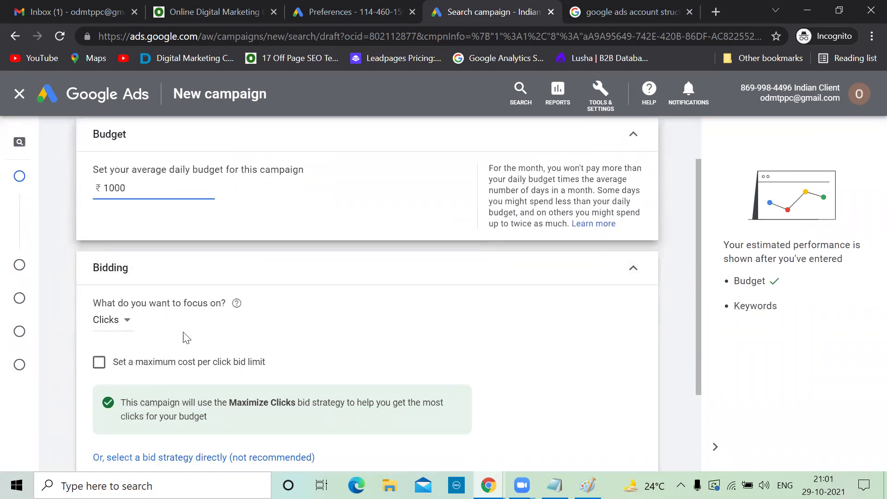
{"action": "scroll", "coordinate": [187, 338], "scroll_direction": "down", "scroll_amount": 1}
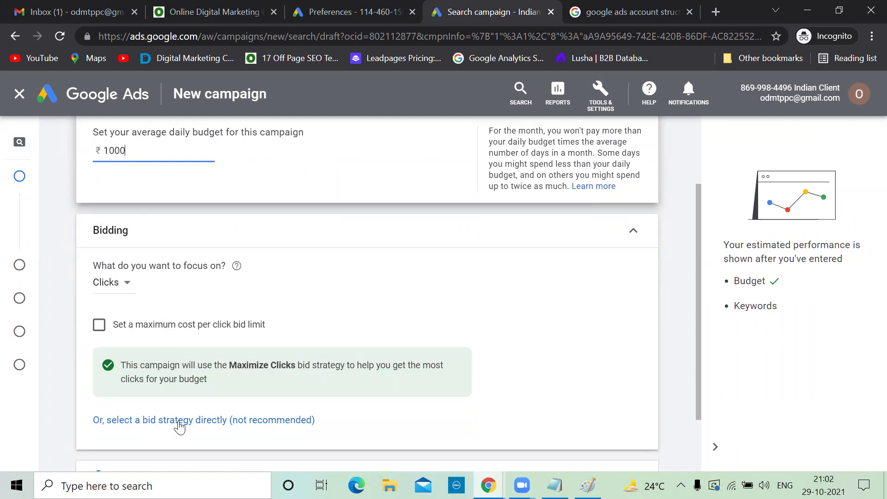
{"action": "left_click", "coordinate": [179, 421]}
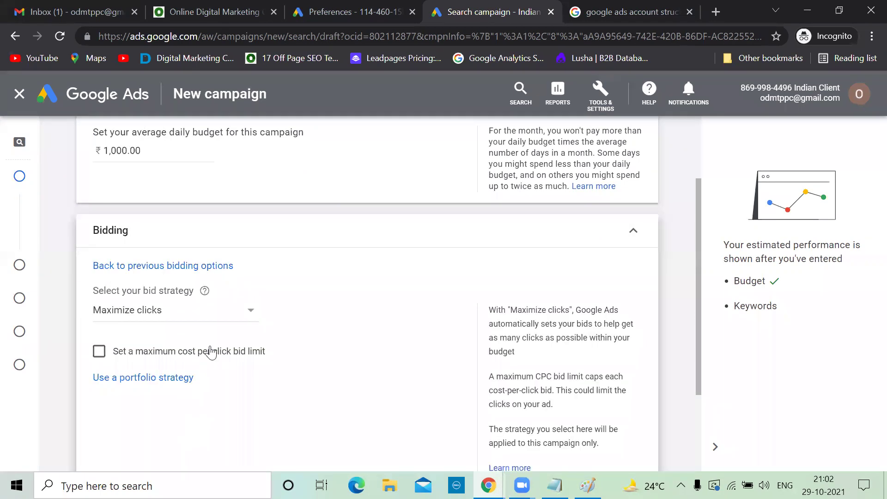
{"action": "left_click", "coordinate": [251, 314]}
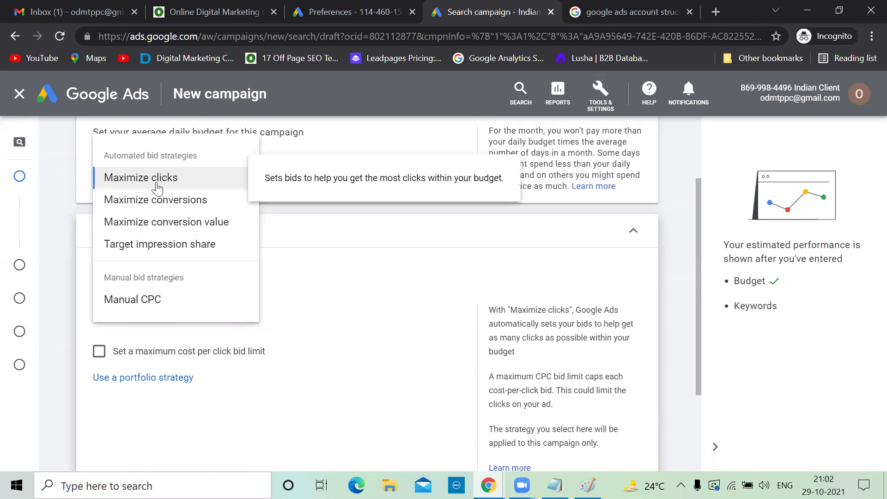
{"action": "left_click", "coordinate": [277, 215]}
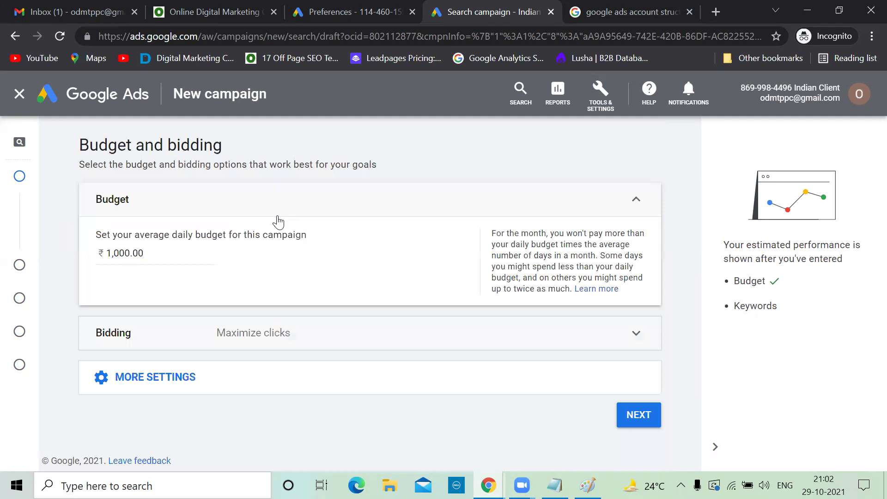
Reopen the bidding settings, set a maximum CPC bid limit of ₹80 and continue to the campaign settings.
{"action": "left_click", "coordinate": [628, 202]}
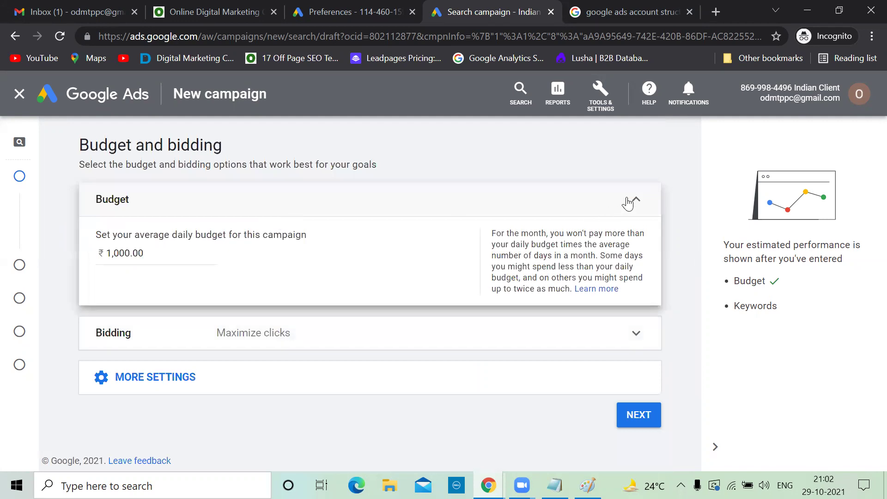
{"action": "left_click", "coordinate": [628, 203]}
{"action": "left_click", "coordinate": [636, 344]}
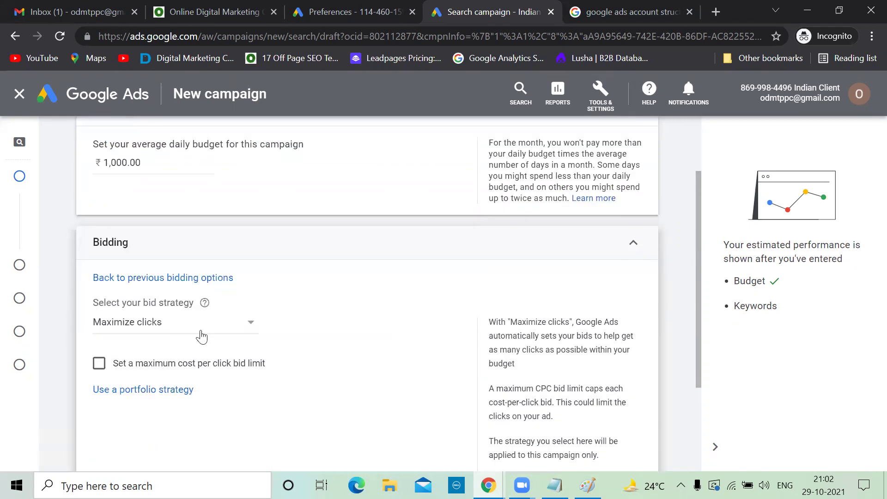
{"action": "left_click", "coordinate": [104, 370]}
{"action": "left_click", "coordinate": [135, 407]}
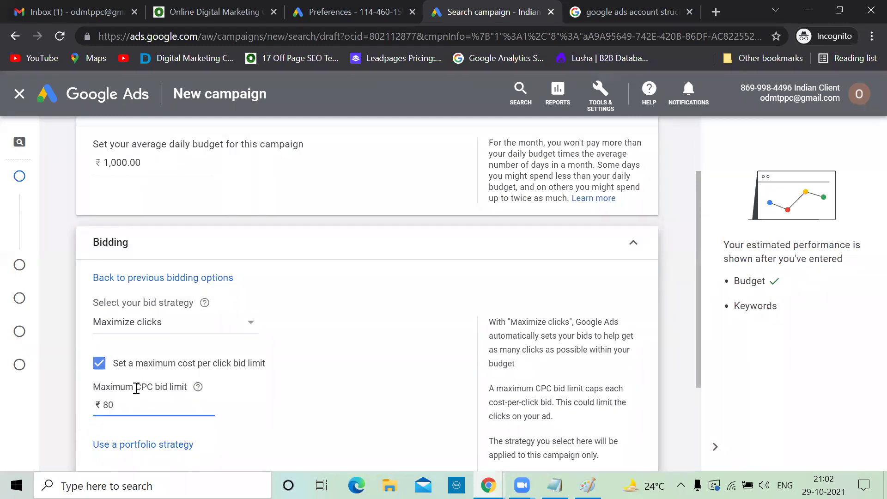
{"action": "scroll", "coordinate": [138, 401], "scroll_direction": "down", "scroll_amount": 1}
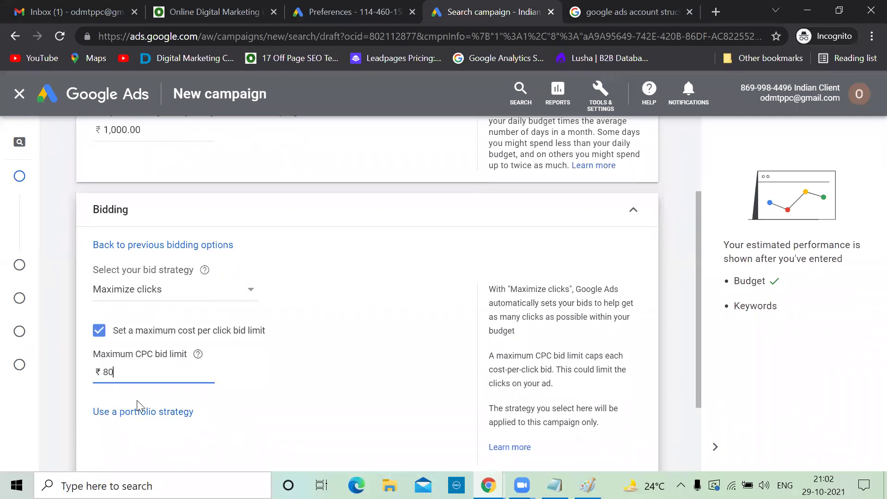
{"action": "scroll", "coordinate": [138, 405], "scroll_direction": "down", "scroll_amount": 3}
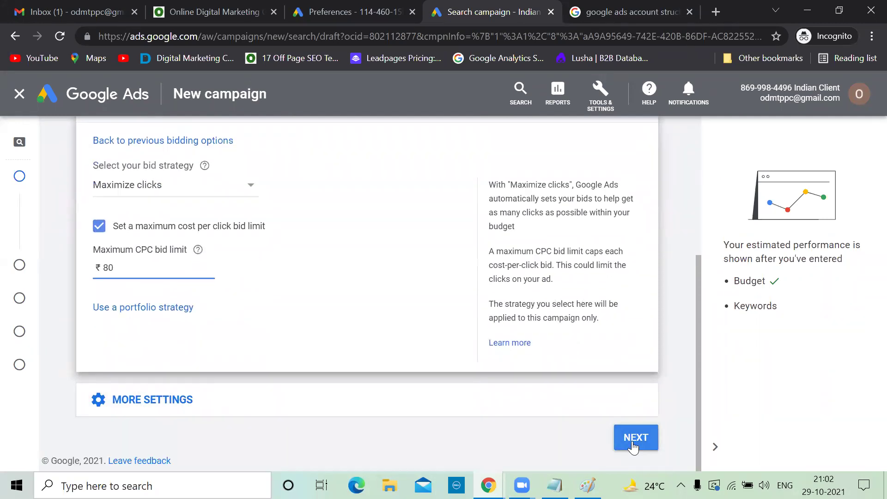
{"action": "left_click", "coordinate": [635, 438]}
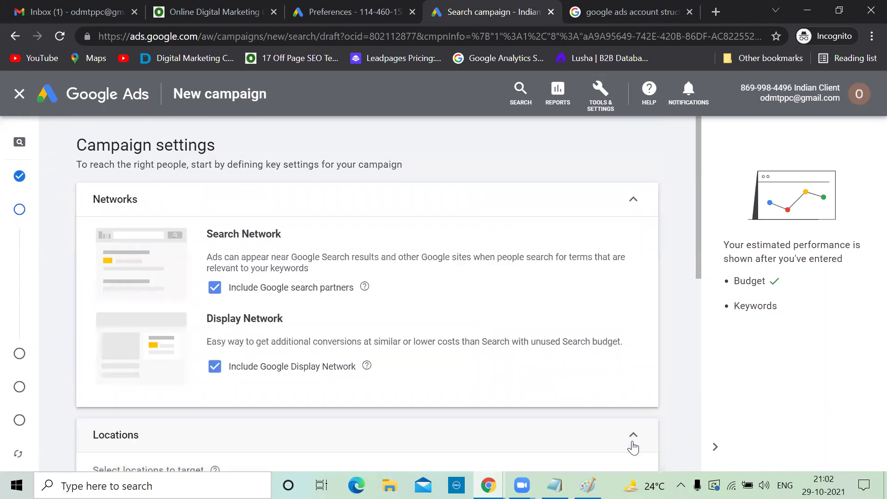
Exclude both Google search partners and the Google Display Network from the campaign's networks.
{"action": "left_click", "coordinate": [216, 288]}
{"action": "left_click", "coordinate": [215, 379]}
{"action": "scroll", "coordinate": [217, 389], "scroll_direction": "down", "scroll_amount": 3}
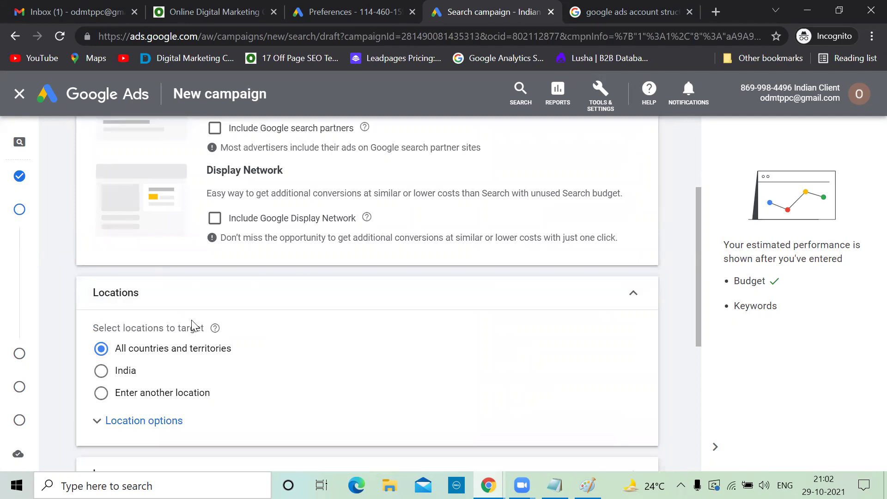
Search for "bangalore" as another location, target the city of Bengaluru, Karnataka, India, and continue to keywords and ads.
{"action": "left_click", "coordinate": [103, 394]}
{"action": "scroll", "coordinate": [192, 377], "scroll_direction": "down", "scroll_amount": 1}
{"action": "left_click", "coordinate": [188, 376]}
{"action": "type", "text": "bangalore"}
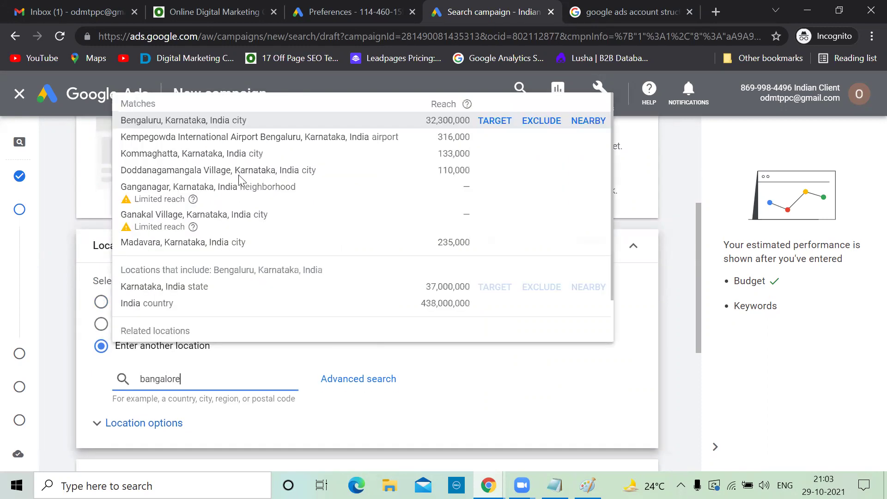
{"action": "left_click", "coordinate": [490, 125]}
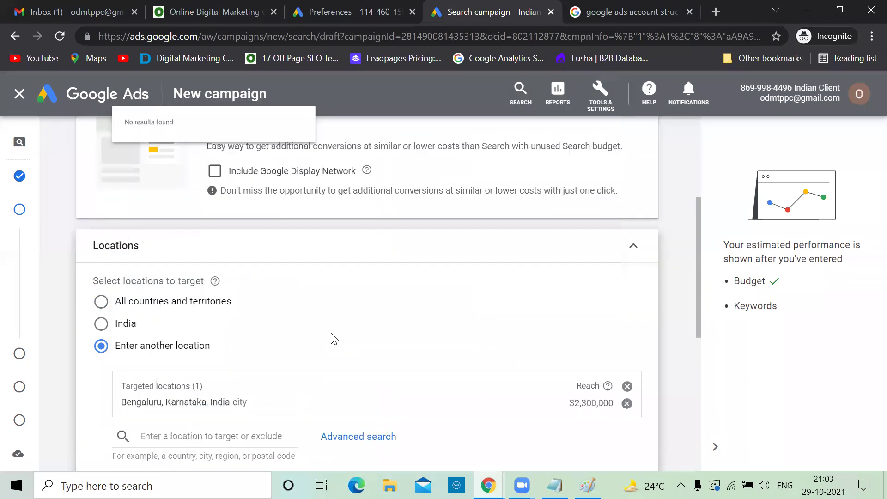
{"action": "scroll", "coordinate": [330, 369], "scroll_direction": "down", "scroll_amount": 4}
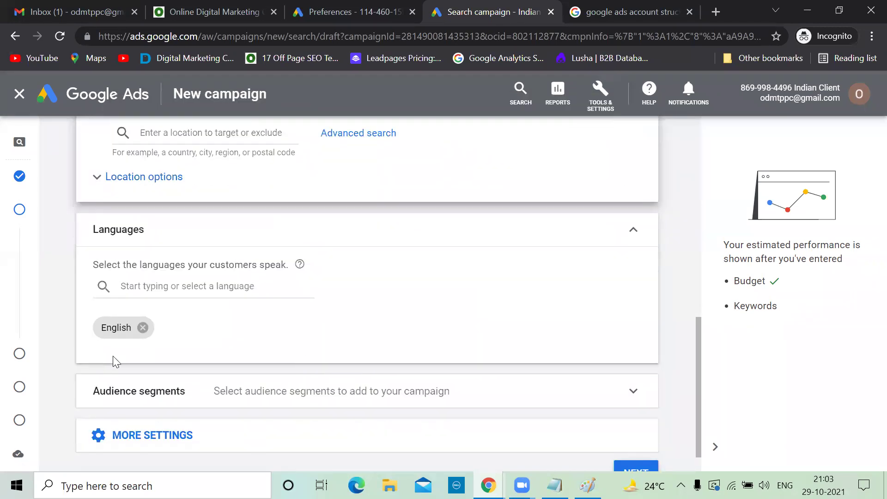
{"action": "scroll", "coordinate": [286, 324], "scroll_direction": "down", "scroll_amount": 2}
{"action": "left_click", "coordinate": [628, 435]}
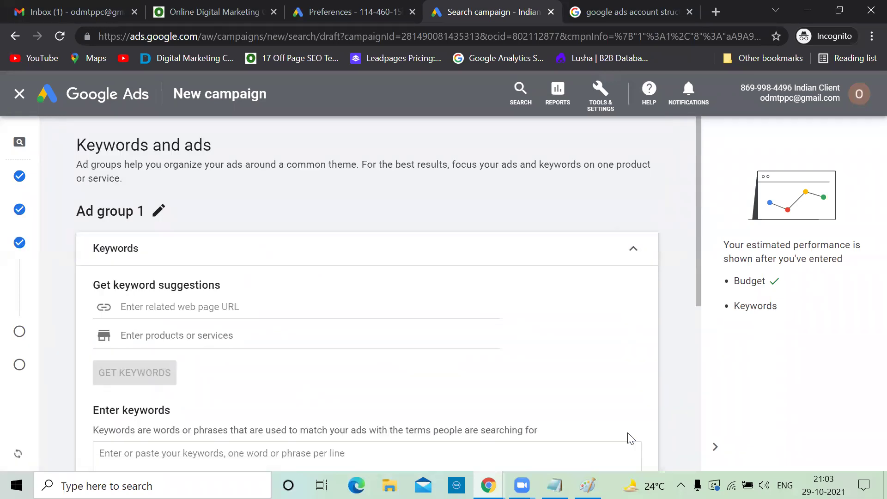
Start the ad group's keyword list with "seo".
{"action": "scroll", "coordinate": [347, 326], "scroll_direction": "down", "scroll_amount": 3}
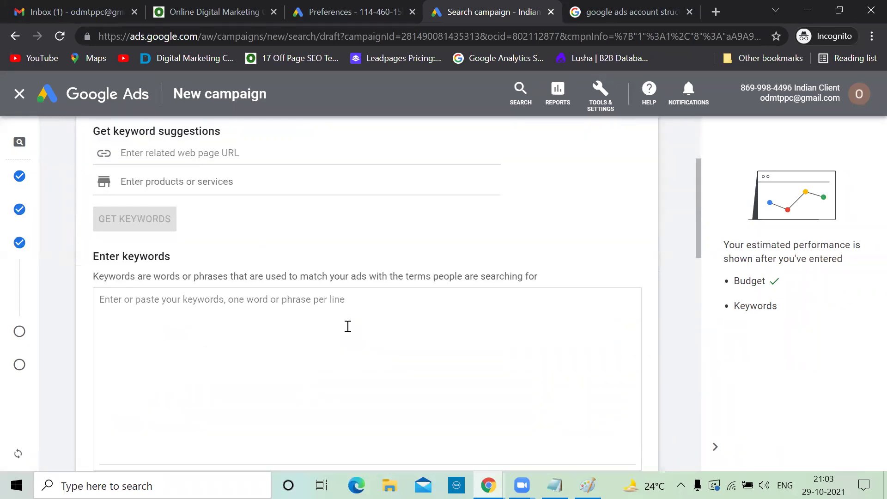
{"action": "left_click", "coordinate": [164, 303]}
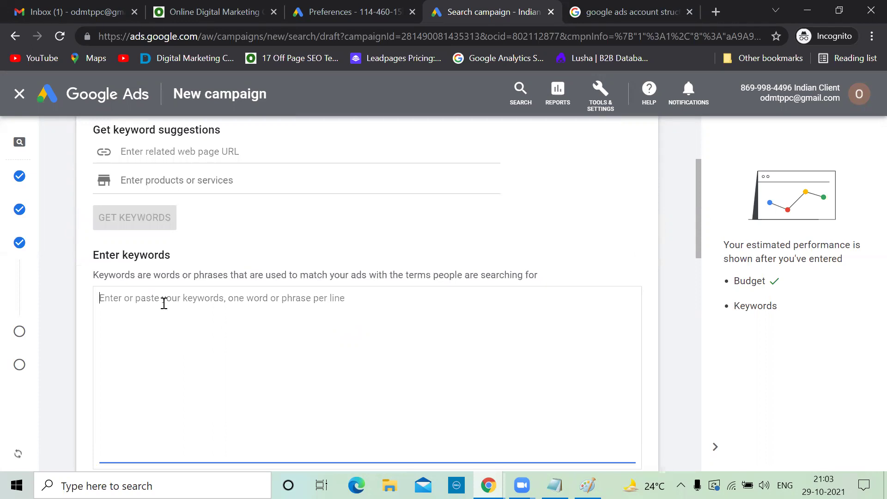
{"action": "type", "text": "seo"}
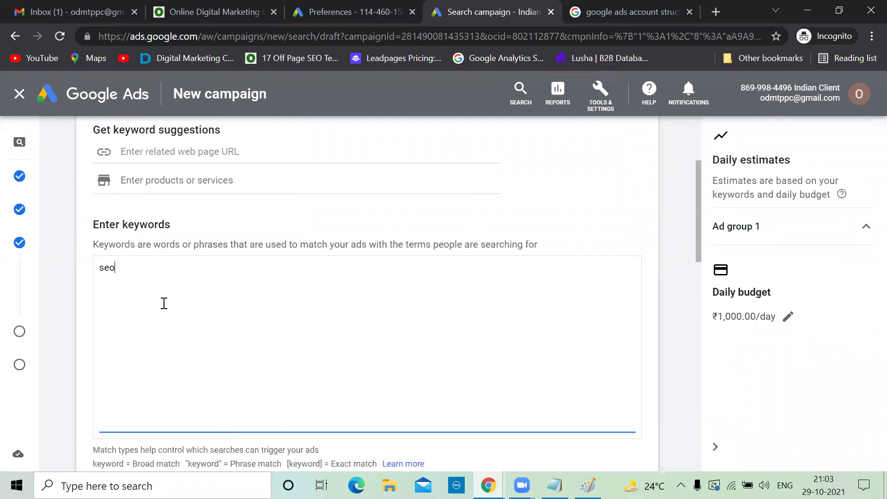
Rename the campaign's ad group to "SEO".
{"action": "scroll", "coordinate": [164, 303], "scroll_direction": "up", "scroll_amount": 3}
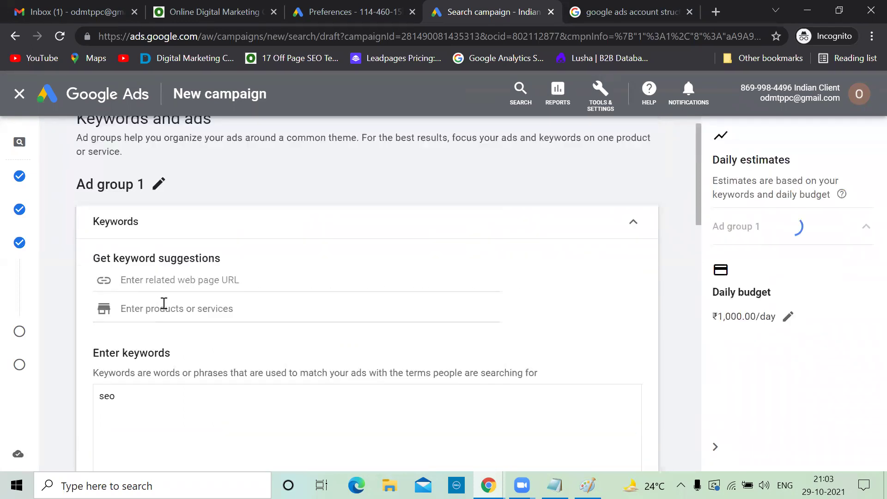
{"action": "left_click", "coordinate": [159, 184]}
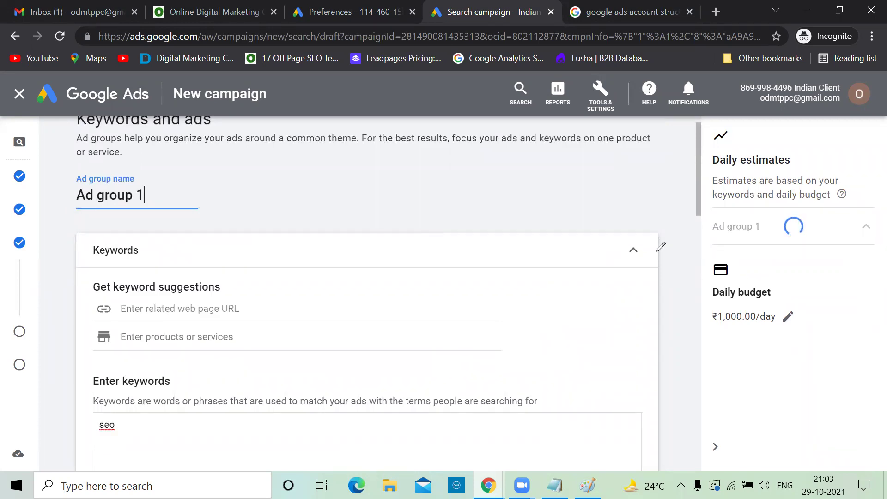
{"action": "left_click", "coordinate": [805, 12]}
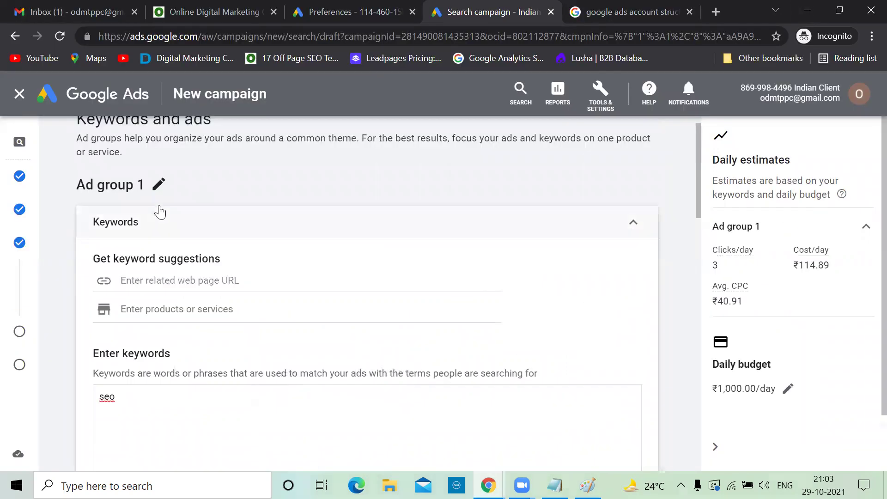
{"action": "left_click", "coordinate": [159, 185]}
{"action": "triple_click", "coordinate": [160, 190]}
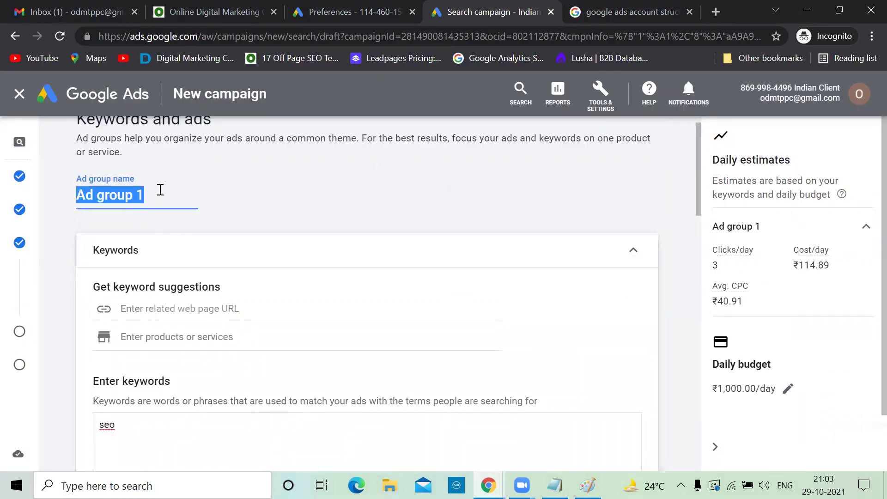
{"action": "type", "text": "SEO"}
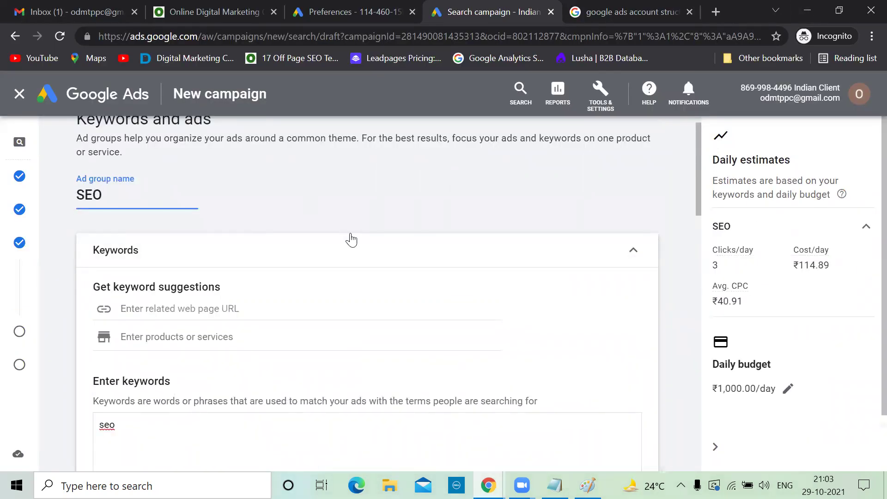
Complete the SEO ad group's keyword list with "seo course in bangalore" and "seo classes in bangalore" on separate lines.
{"action": "scroll", "coordinate": [350, 239], "scroll_direction": "down", "scroll_amount": 3}
{"action": "scroll", "coordinate": [350, 236], "scroll_direction": "down", "scroll_amount": 15}
{"action": "scroll", "coordinate": [351, 233], "scroll_direction": "up", "scroll_amount": 15}
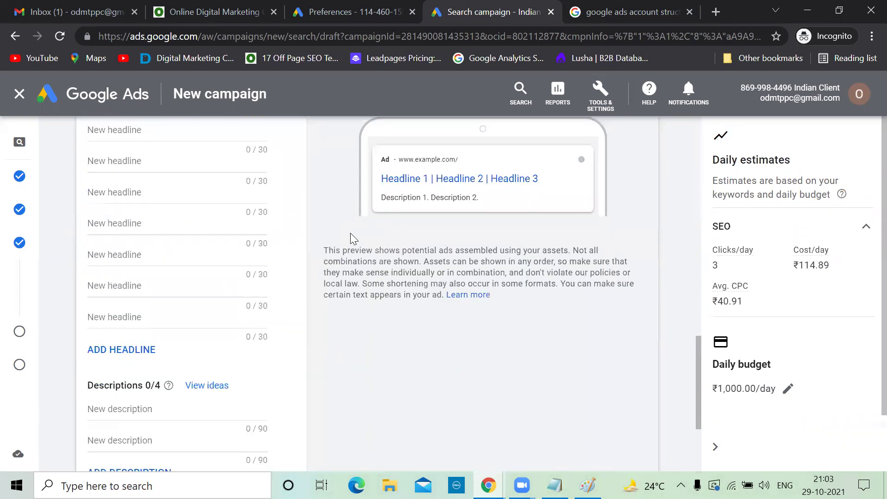
{"action": "scroll", "coordinate": [350, 238], "scroll_direction": "up", "scroll_amount": 3}
{"action": "left_click", "coordinate": [138, 411]}
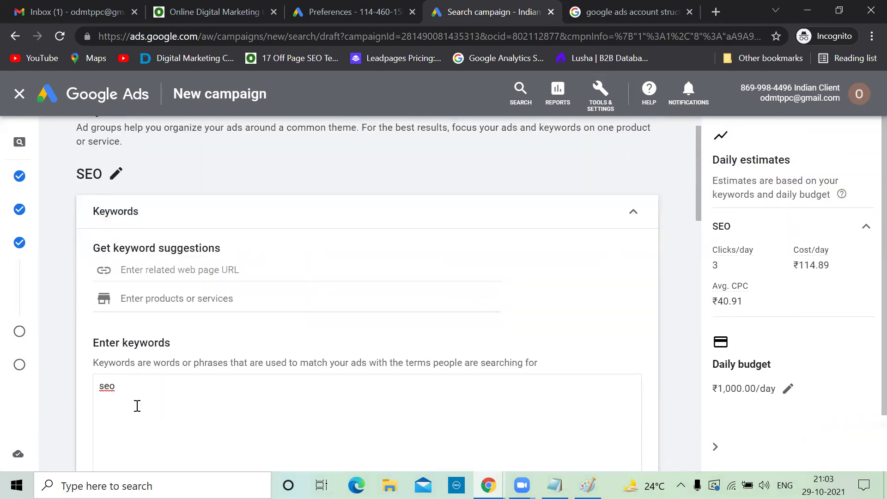
{"action": "type", "text": "seo course in bangalore seo classes"}
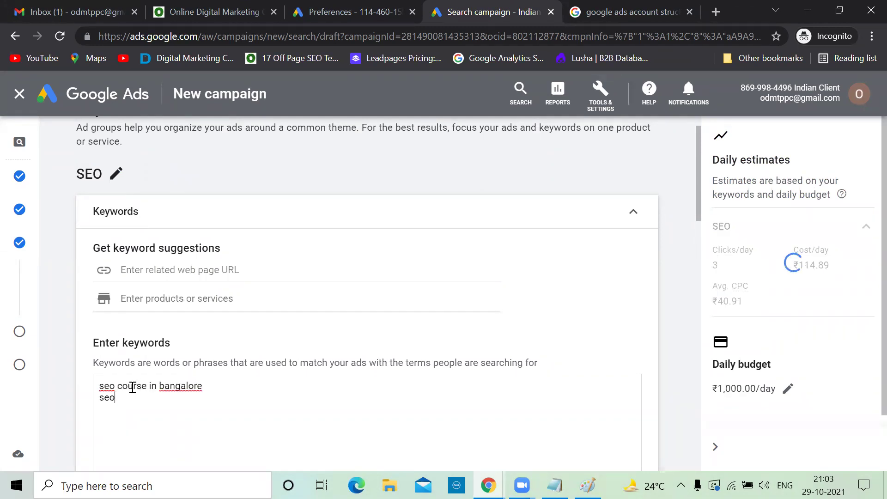
{"action": "type", "text": " in "}
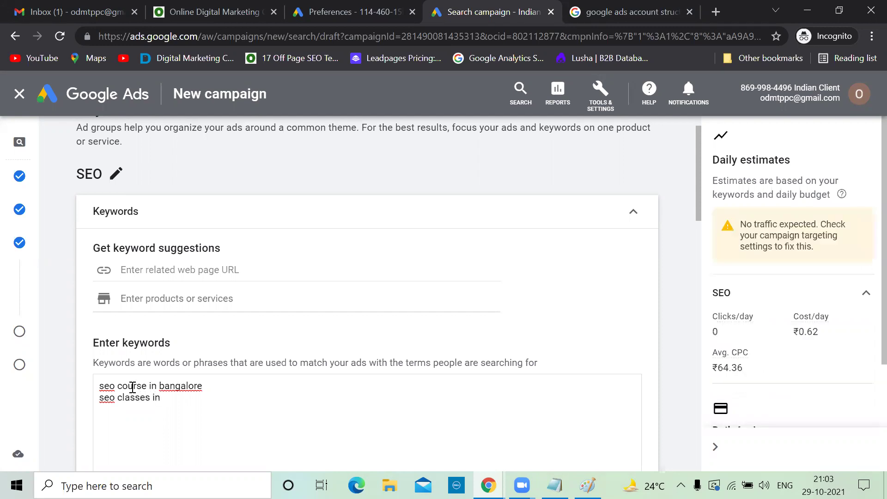
{"action": "type", "text": "bangalore"}
{"action": "scroll", "coordinate": [132, 387], "scroll_direction": "down", "scroll_amount": 3}
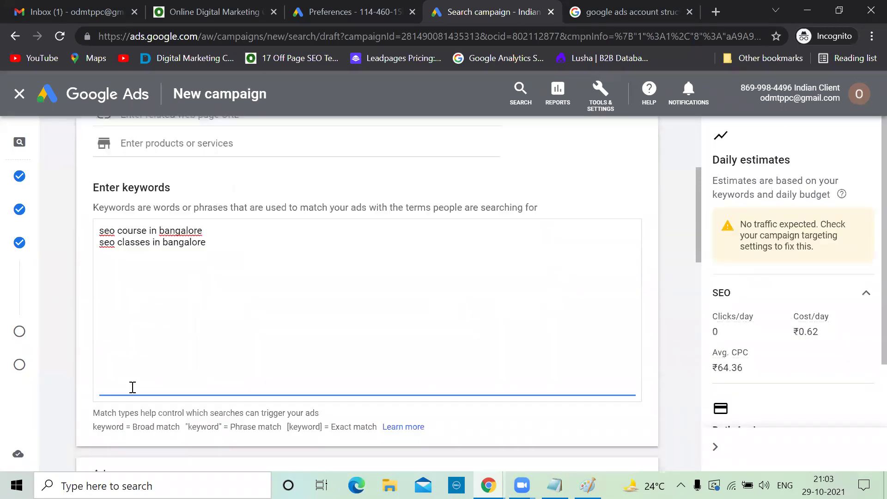
{"action": "scroll", "coordinate": [133, 387], "scroll_direction": "down", "scroll_amount": 5}
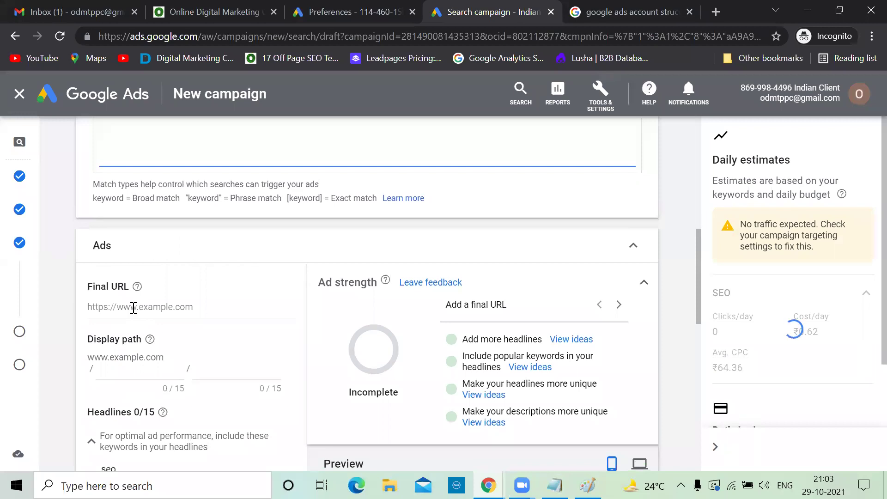
{"action": "left_click", "coordinate": [134, 308]}
{"action": "type", "text": "htt"}
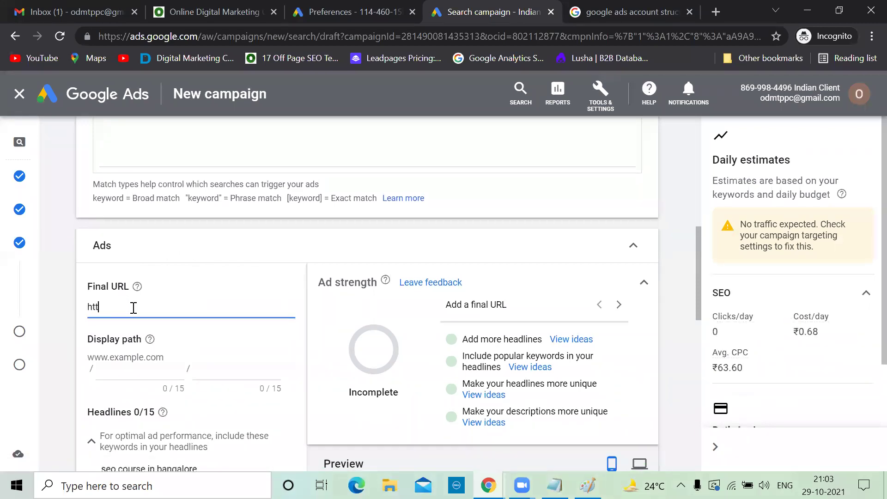
{"action": "type", "text": "ps://ww"}
{"action": "type", "text": "w.o"}
{"action": "type", "text": "d"}
{"action": "type", "text": ".odmt.in"}
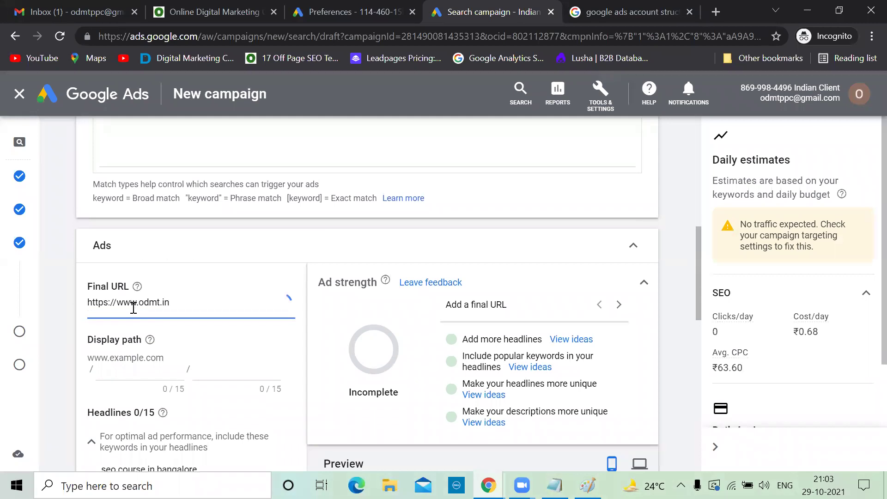
{"action": "scroll", "coordinate": [139, 315], "scroll_direction": "down", "scroll_amount": 1}
{"action": "scroll", "coordinate": [168, 341], "scroll_direction": "down", "scroll_amount": 2}
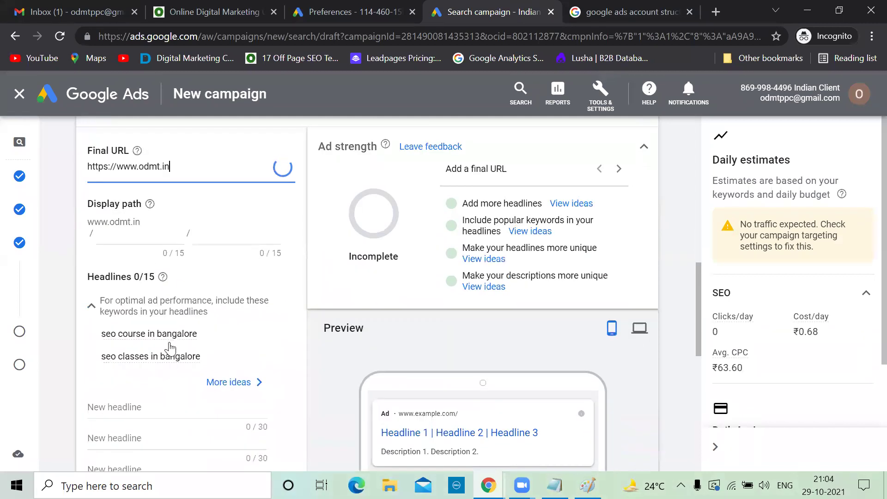
Bring up more headline ideas and enter "SEO Course in Bangalore" as the ad's first headline.
{"action": "scroll", "coordinate": [316, 377], "scroll_direction": "down", "scroll_amount": 2}
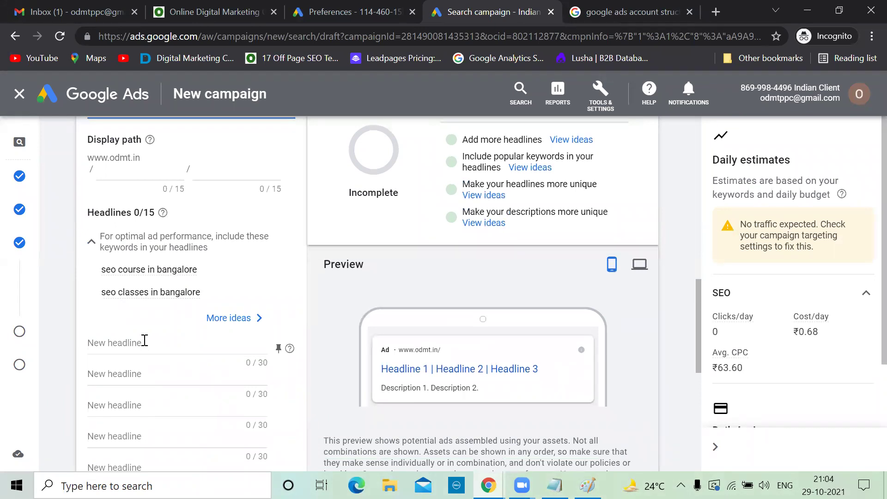
{"action": "scroll", "coordinate": [206, 366], "scroll_direction": "down", "scroll_amount": 1}
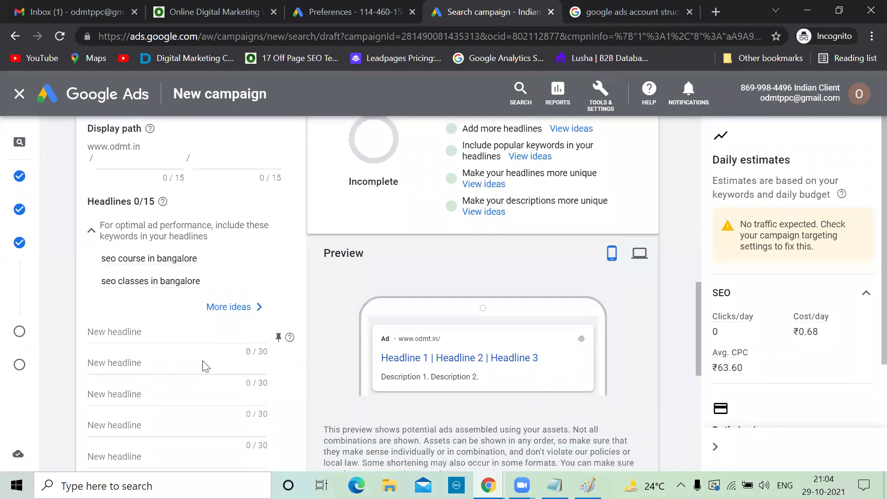
{"action": "scroll", "coordinate": [203, 362], "scroll_direction": "down", "scroll_amount": 2}
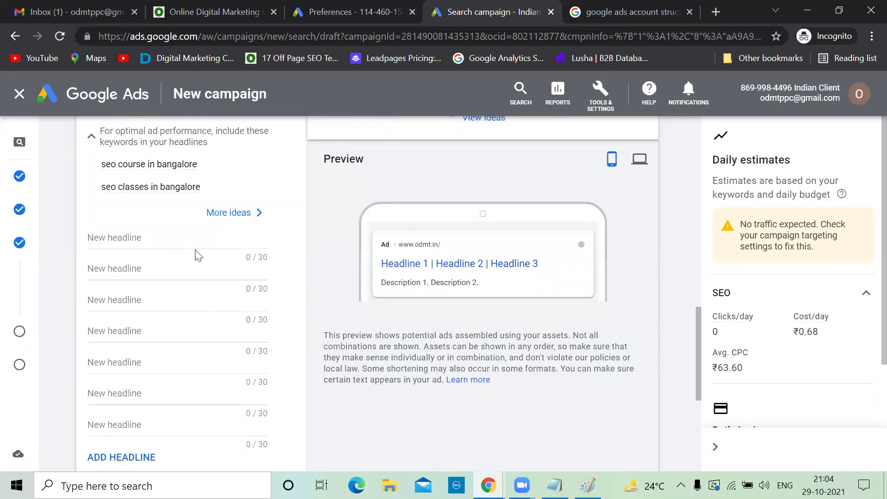
{"action": "mouse_move", "coordinate": [205, 168]}
{"action": "left_click", "coordinate": [226, 213]}
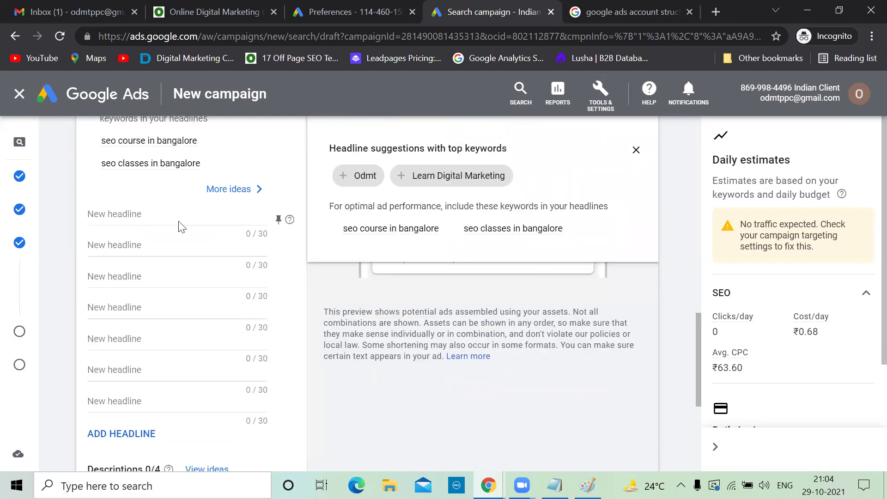
{"action": "mouse_move", "coordinate": [378, 231]}
{"action": "left_click", "coordinate": [179, 217]}
{"action": "type", "text": "SEO "}
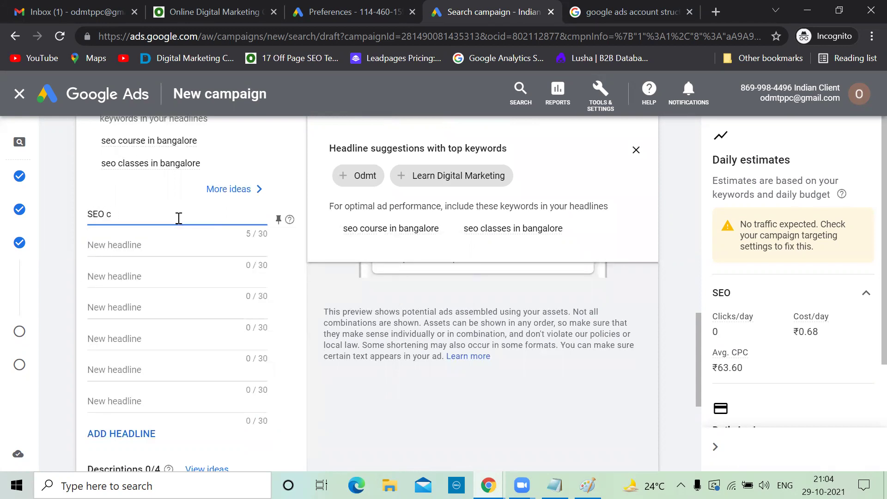
{"action": "type", "text": "Course in bangalor"}
{"action": "left_click", "coordinate": [152, 214]}
{"action": "key", "text": "BackSpace"}
{"action": "type", "text": "B"}
Add "Get Trained By Experts" and "100% Job Guarantee" as the second and third headlines.
{"action": "left_click", "coordinate": [153, 248]}
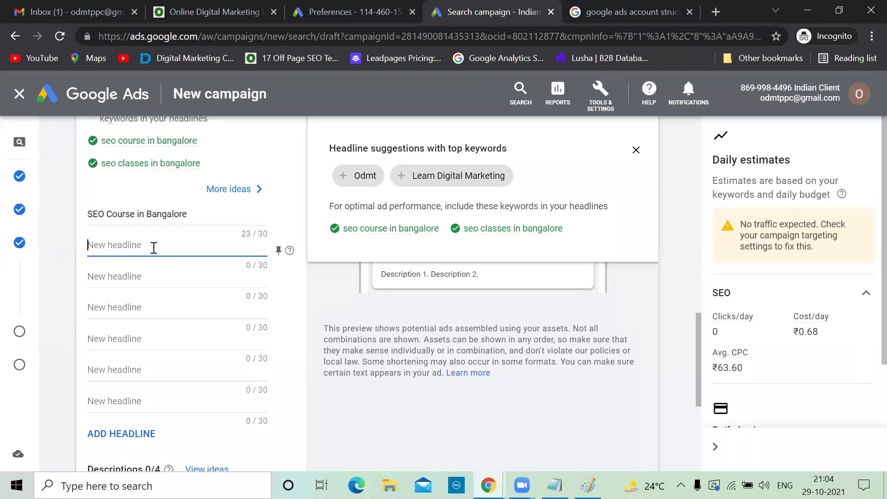
{"action": "type", "text": "S"}
{"action": "key", "text": "BackSpace"}
{"action": "type", "text": "Get Trained By Experts"}
{"action": "left_click", "coordinate": [144, 281]}
{"action": "type", "text": "100%"}
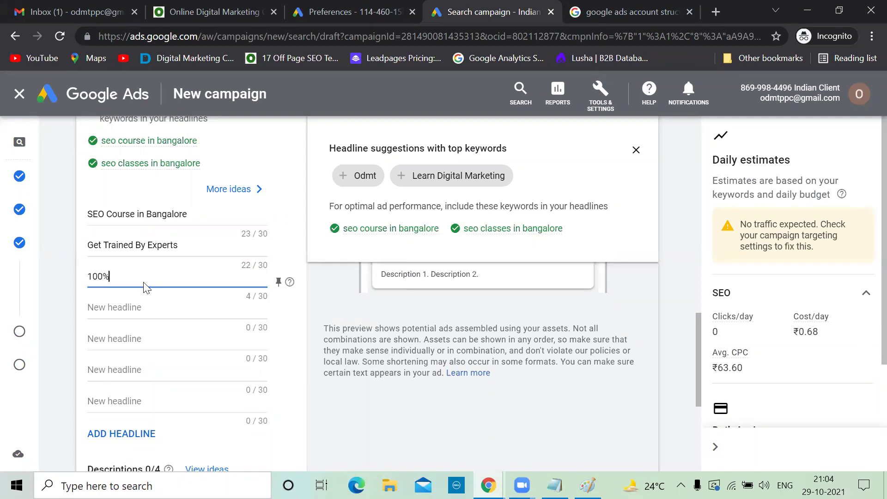
{"action": "type", "text": " Job Guarantee"}
Enter "Work on Live Projects" as the ad's fourth headline.
{"action": "left_click", "coordinate": [116, 305]}
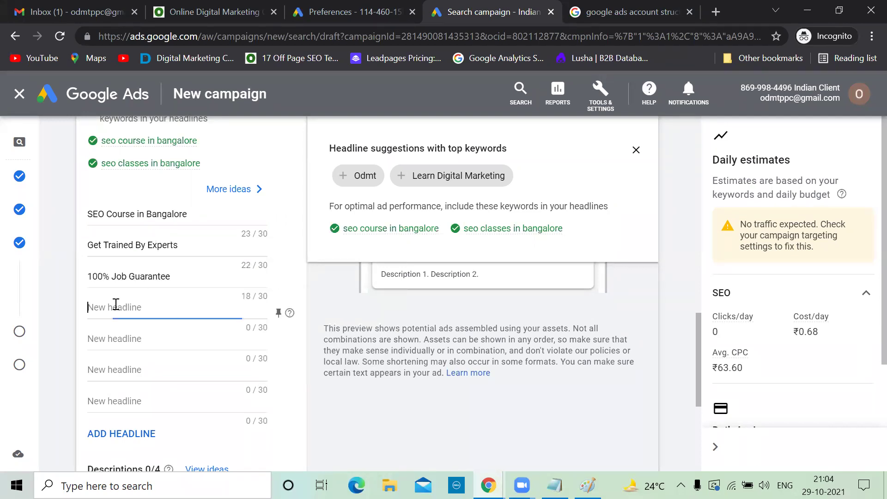
{"action": "type", "text": "Work on Live projects"}
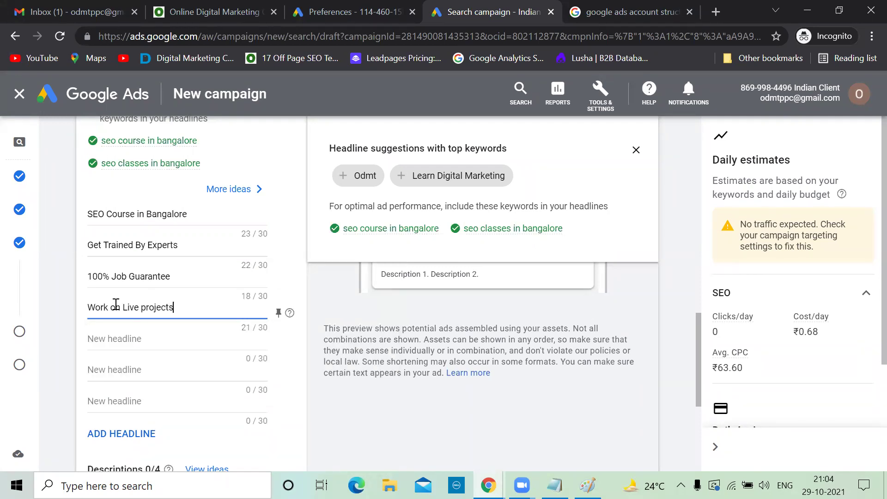
{"action": "key", "text": "BackSpace"}
{"action": "type", "text": "P"}
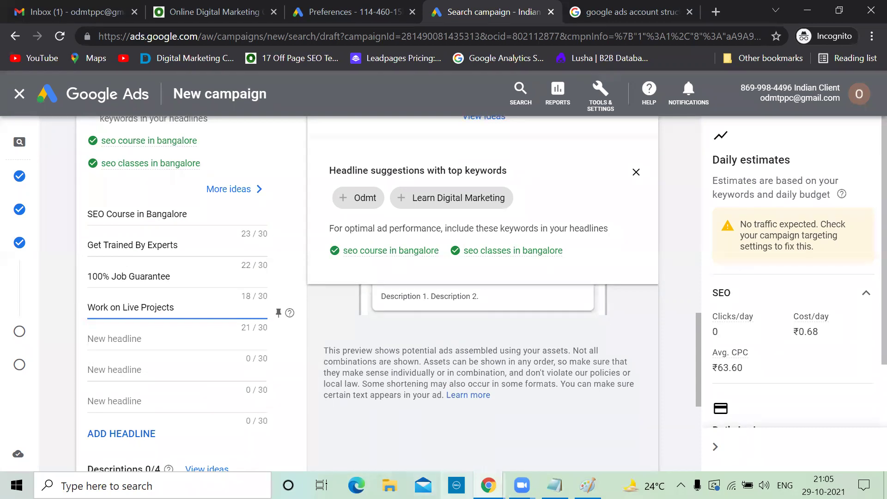
Examine competitors' ads in the other Chrome window's Google results for "digital marketing course in hyderabad", then return to the campaign draft.
{"action": "mouse_move", "coordinate": [488, 485]}
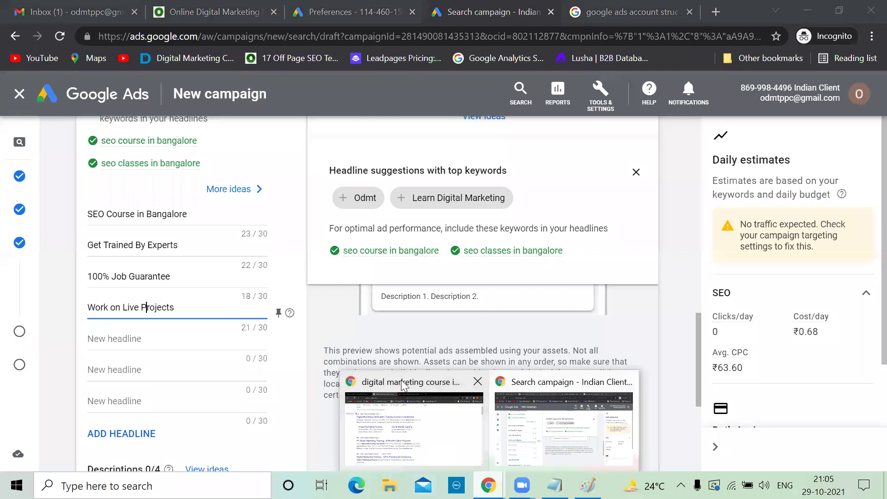
{"action": "left_click", "coordinate": [405, 388]}
{"action": "scroll", "coordinate": [392, 349], "scroll_direction": "up", "scroll_amount": 2}
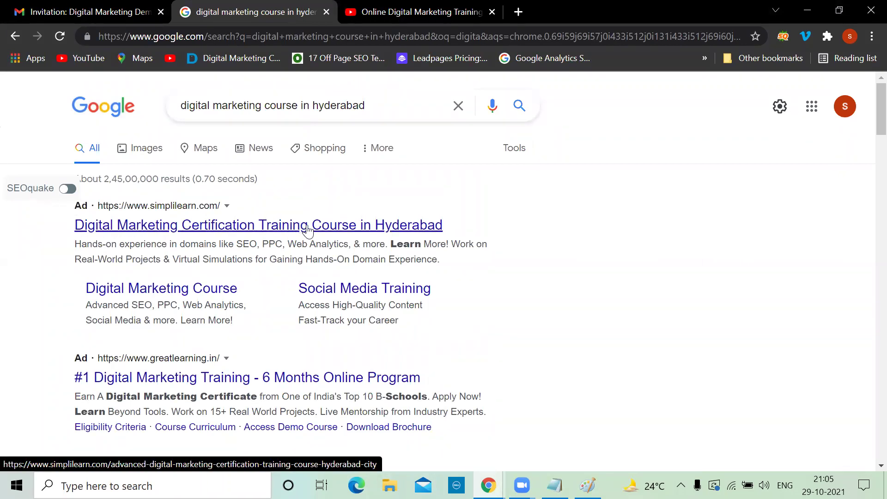
{"action": "scroll", "coordinate": [307, 228], "scroll_direction": "down", "scroll_amount": 3}
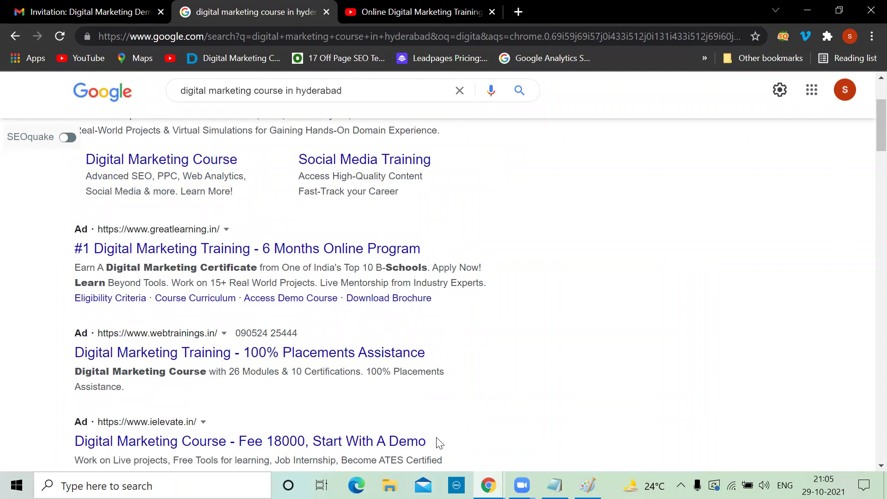
{"action": "mouse_move", "coordinate": [488, 485]}
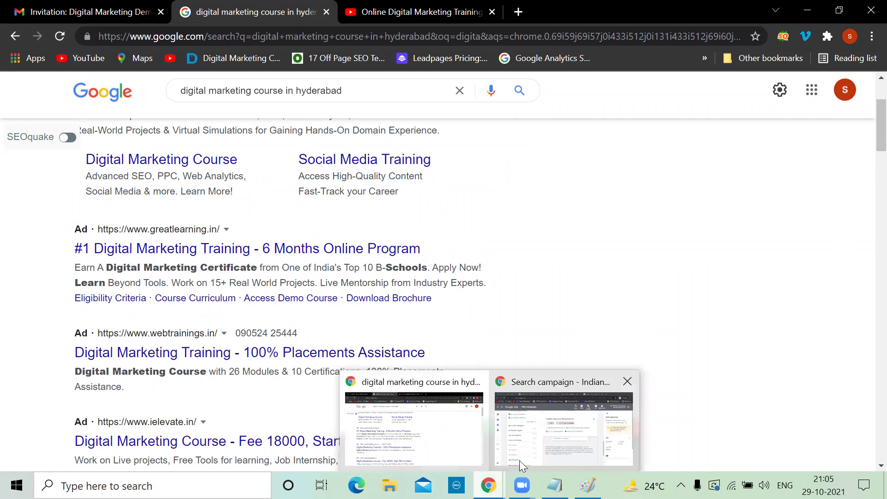
{"action": "left_click", "coordinate": [519, 460]}
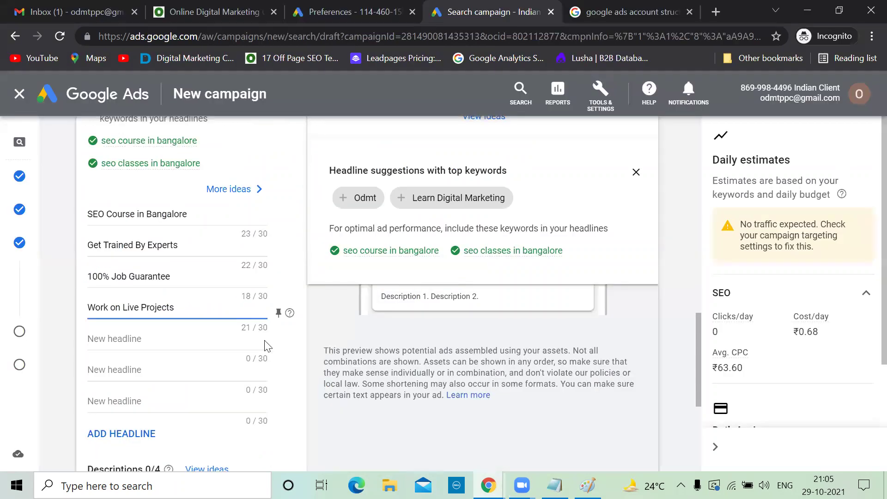
Enter "Get Chance to Work on Freelancing" as the ad's fifth headline.
{"action": "left_click", "coordinate": [182, 343]}
{"action": "type", "text": "G"}
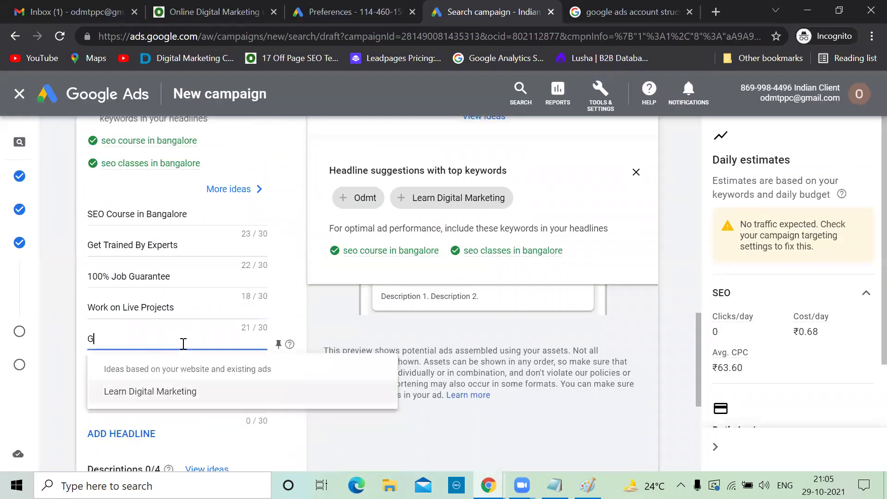
{"action": "type", "text": "et Chan"}
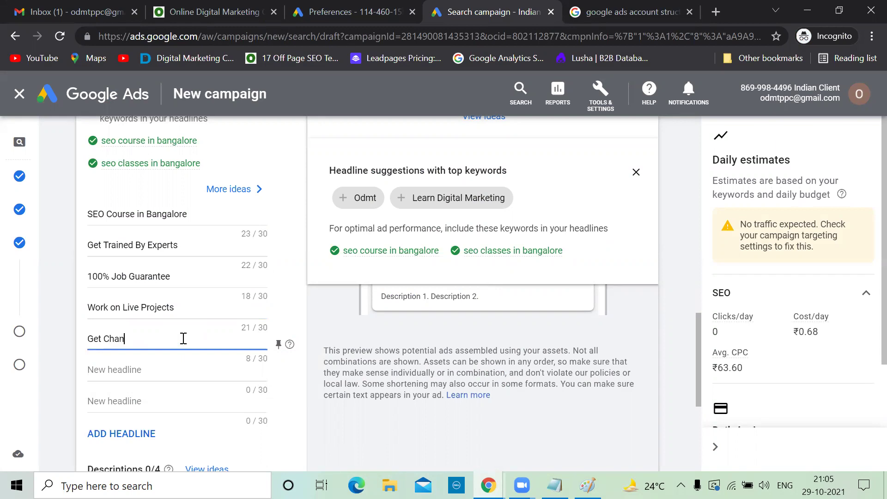
{"action": "type", "text": "ce to Work on Freelancing"}
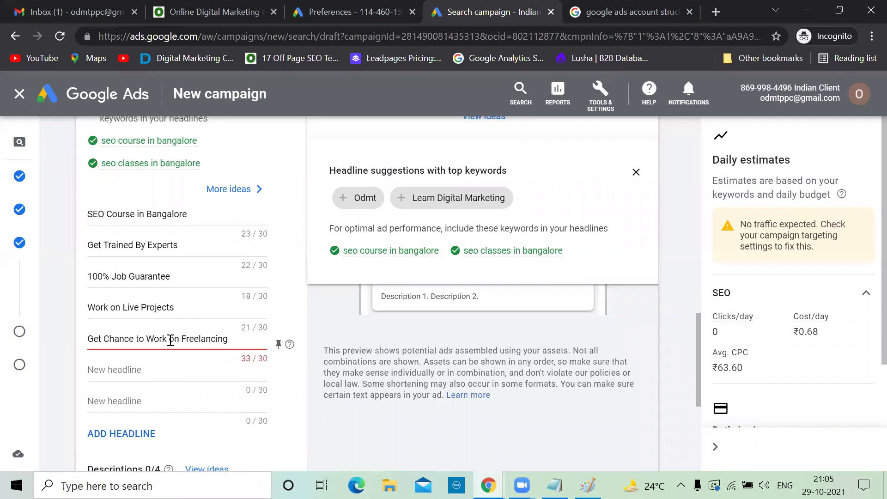
Reword the fifth headline to "Work on Freelancing Projects", dropping the opening words "Get Chance to".
{"action": "left_click", "coordinate": [149, 341]}
{"action": "key", "text": "BackSpace"}
{"action": "key", "text": "BackSpace"}
{"action": "key", "text": "BackSpace"}
{"action": "key", "text": "BackSpace"}
{"action": "key", "text": "BackSpace"}
{"action": "key", "text": "BackSpace"}
{"action": "key", "text": "BackSpace"}
{"action": "key", "text": "BackSpace"}
{"action": "key", "text": "BackSpace"}
{"action": "key", "text": "BackSpace"}
{"action": "key", "text": "BackSpace"}
{"action": "key", "text": "BackSpace"}
{"action": "key", "text": "BackSpace"}
{"action": "key", "text": "BackSpace"}
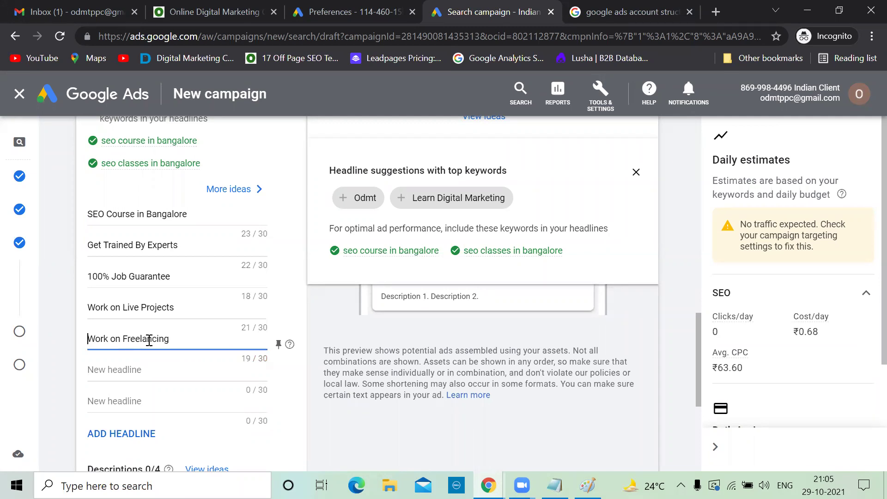
{"action": "type", "text": "Projects"}
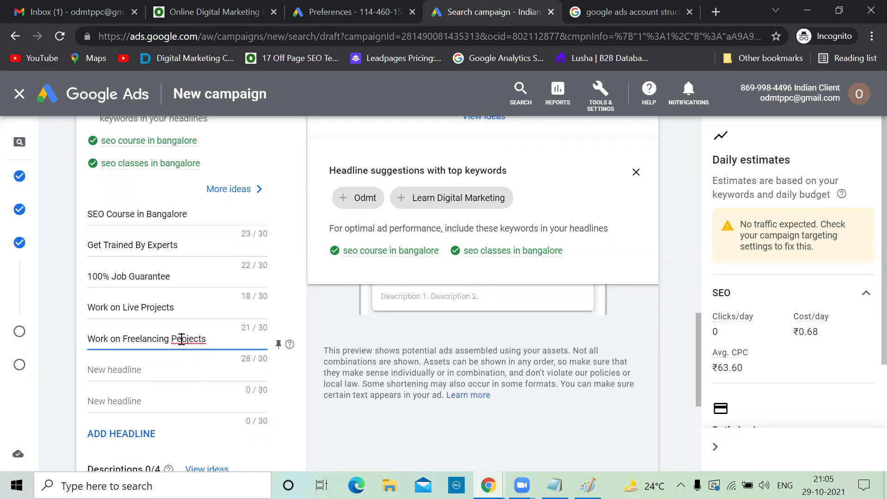
Add "Advanced SEO Course" and "Call Today for Free Demo" as the sixth and seventh headlines.
{"action": "left_click", "coordinate": [141, 370]}
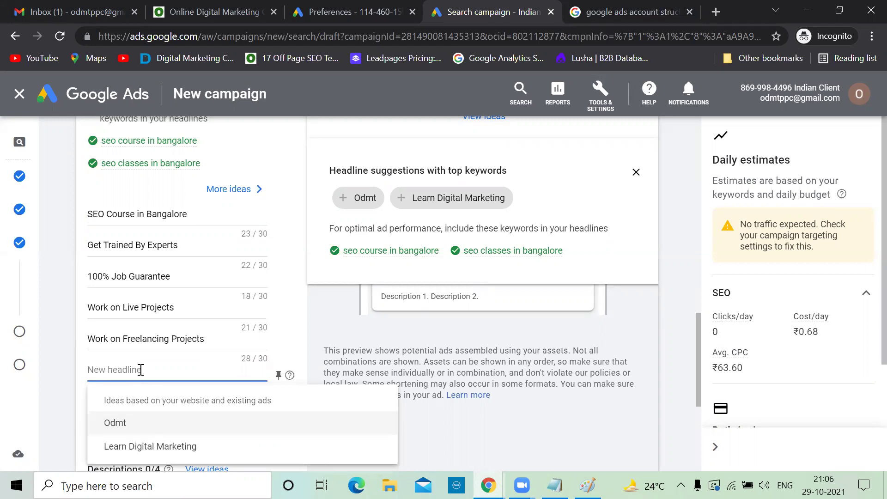
{"action": "type", "text": "Advan"}
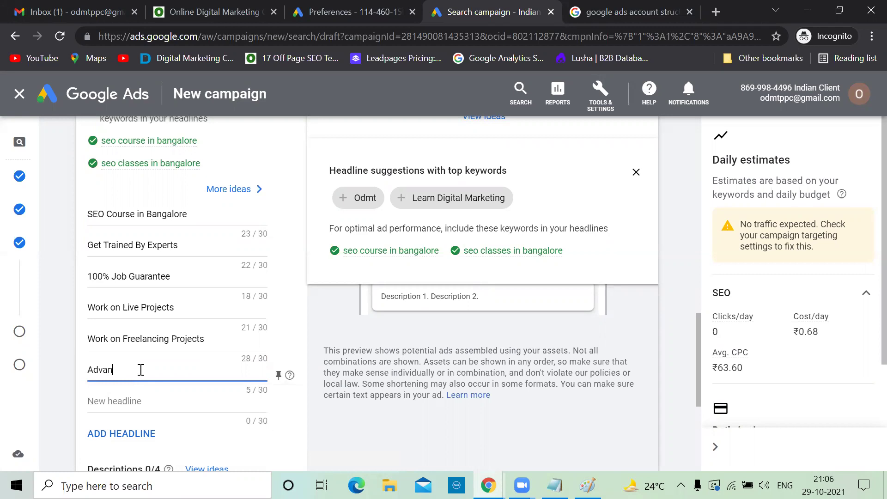
{"action": "type", "text": "ced SEO Course"}
{"action": "left_click", "coordinate": [131, 413]}
{"action": "type", "text": "Call Today for Free Demo"}
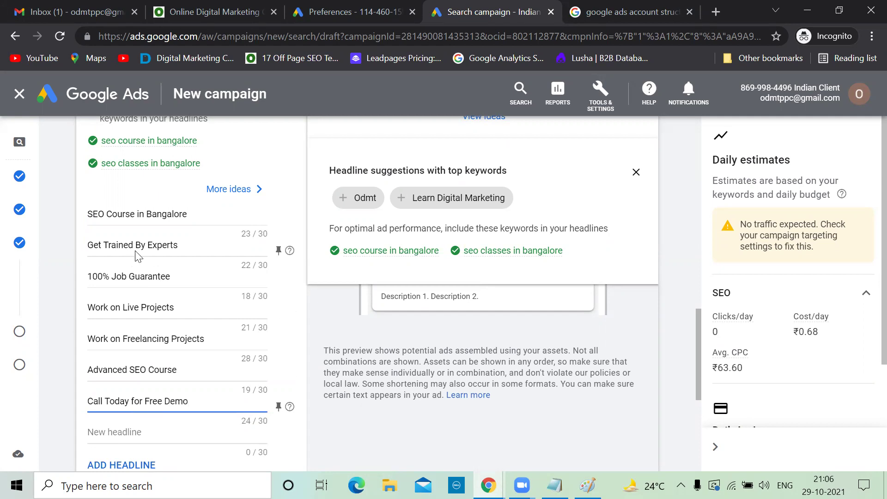
Write the first description: "Learn SEO Online and get Job ready in just 2 months. Also get chance to work on freelacning".
{"action": "scroll", "coordinate": [159, 273], "scroll_direction": "down", "scroll_amount": 3}
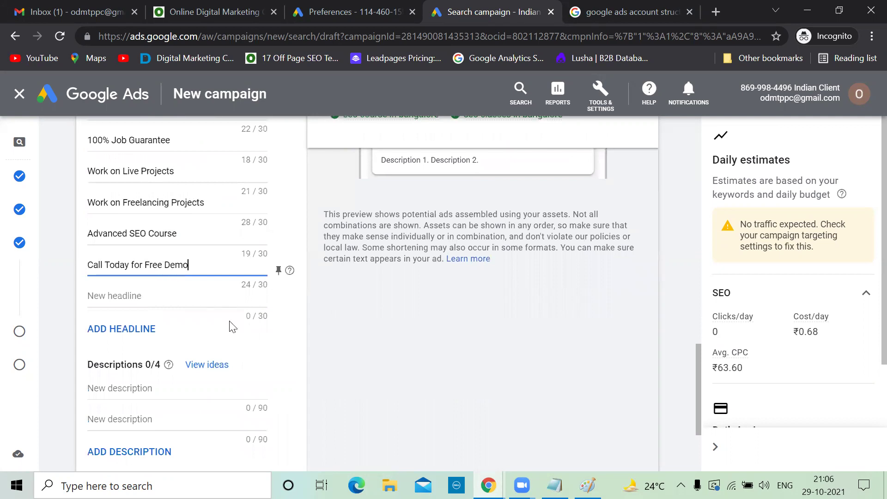
{"action": "left_click", "coordinate": [142, 388]}
{"action": "type", "text": "Learn SEO Online and get Job"}
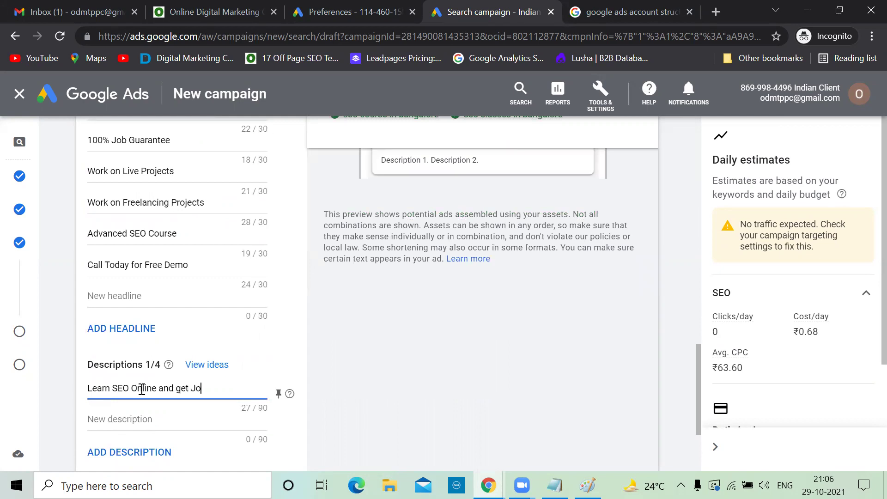
{"action": "type", "text": "ady"}
{"action": "scroll", "coordinate": [157, 296], "scroll_direction": "up", "scroll_amount": 3}
{"action": "scroll", "coordinate": [141, 288], "scroll_direction": "down", "scroll_amount": 5}
{"action": "type", "text": "in just 2 mo"}
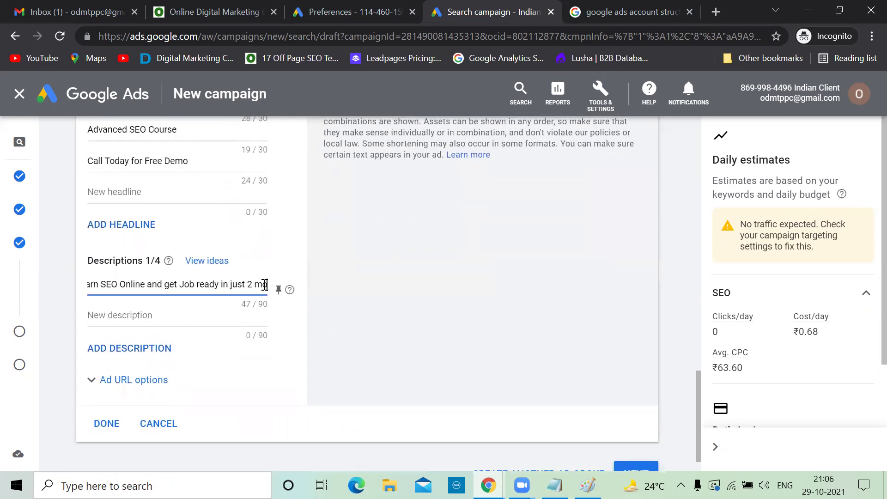
{"action": "type", "text": "nths. Also get chance to work on freelacn"}
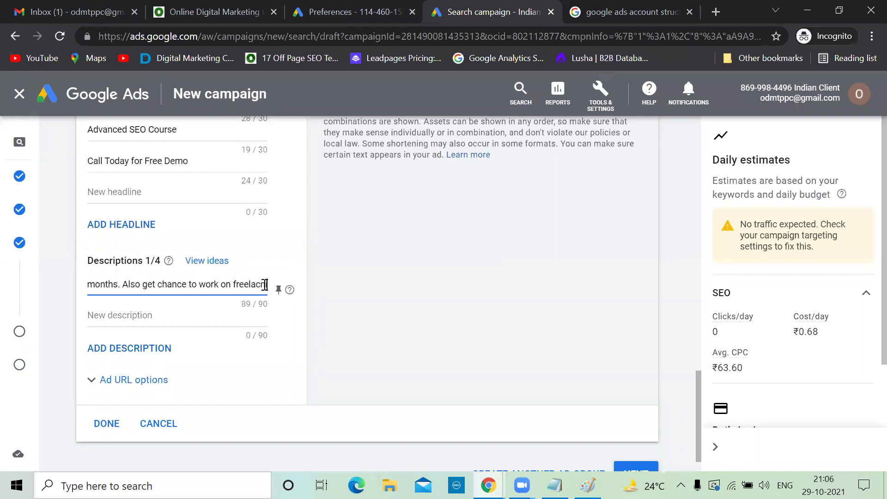
Replace the first description's second sentence with "A100% Job Guarantee Program".
{"action": "key", "text": "BackSpace"}
{"action": "key", "text": "BackSpace"}
{"action": "key", "text": "BackSpace"}
{"action": "key", "text": "BackSpace"}
{"action": "key", "text": "BackSpace"}
{"action": "key", "text": "BackSpace"}
{"action": "key", "text": "BackSpace"}
{"action": "key", "text": "BackSpace"}
{"action": "key", "text": "BackSpace"}
{"action": "key", "text": "BackSpace"}
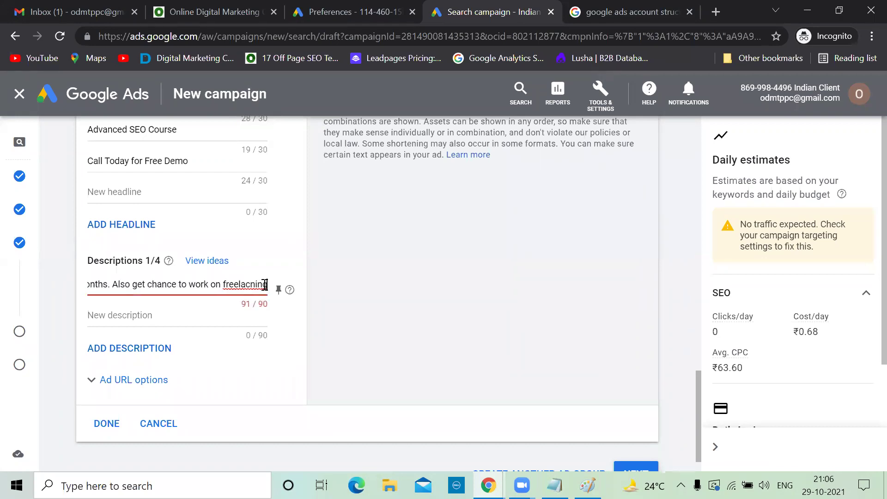
{"action": "key", "text": "BackSpace"}
{"action": "key", "text": "BackSpace"}
{"action": "key", "text": "BackSpace"}
{"action": "key", "text": "BackSpace"}
{"action": "key", "text": "BackSpace"}
{"action": "key", "text": "BackSpace"}
{"action": "key", "text": "BackSpace"}
{"action": "key", "text": "BackSpace"}
{"action": "key", "text": "BackSpace"}
{"action": "key", "text": "BackSpace"}
{"action": "key", "text": "BackSpace"}
{"action": "key", "text": "BackSpace"}
{"action": "key", "text": "BackSpace"}
{"action": "key", "text": "BackSpace"}
{"action": "key", "text": "BackSpace"}
{"action": "key", "text": "BackSpace"}
{"action": "key", "text": "BackSpace"}
{"action": "key", "text": "BackSpace"}
{"action": "key", "text": "BackSpace"}
{"action": "key", "text": "BackSpace"}
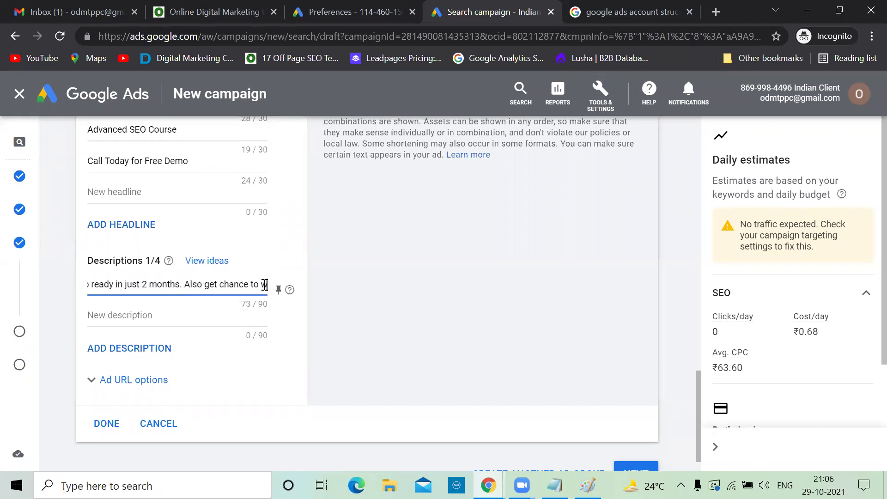
{"action": "key", "text": "BackSpace"}
{"action": "key", "text": "BackSpace"}
{"action": "key", "text": "BackSpace"}
{"action": "key", "text": "BackSpace"}
{"action": "key", "text": "BackSpace"}
{"action": "key", "text": "BackSpace"}
{"action": "key", "text": "BackSpace"}
{"action": "key", "text": "BackSpace"}
{"action": "key", "text": "BackSpace"}
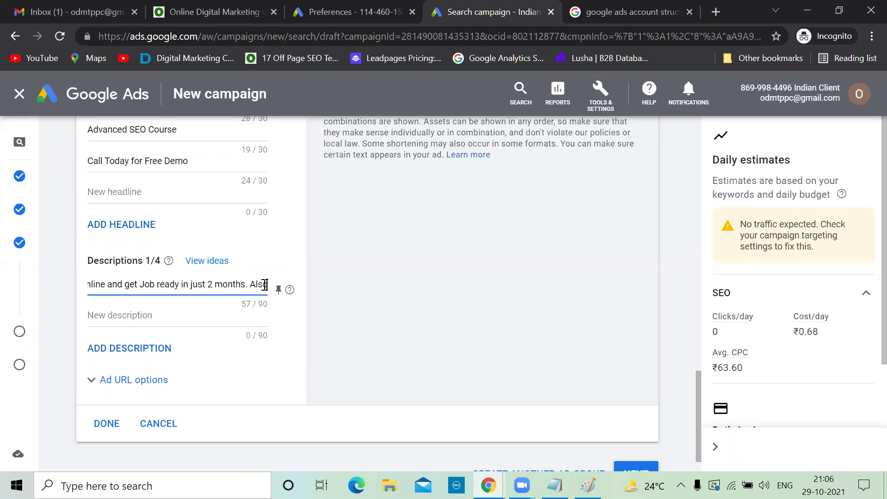
{"action": "type", "text": "100"}
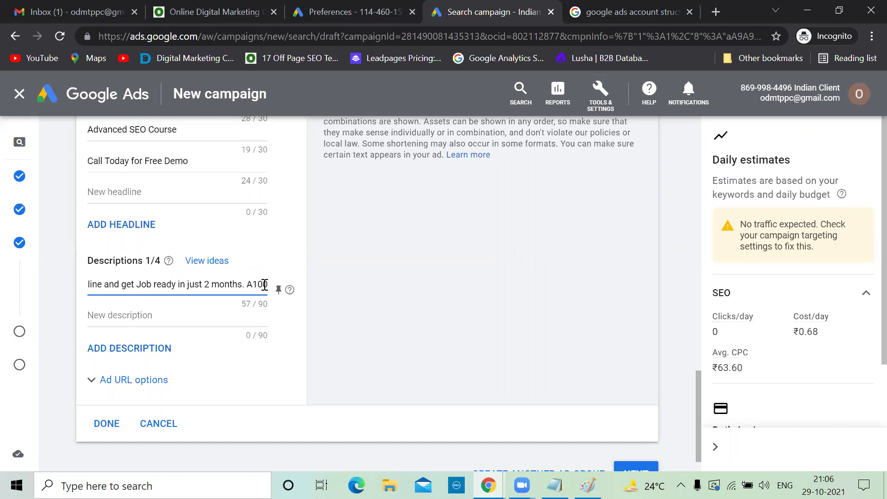
{"action": "type", "text": "%"}
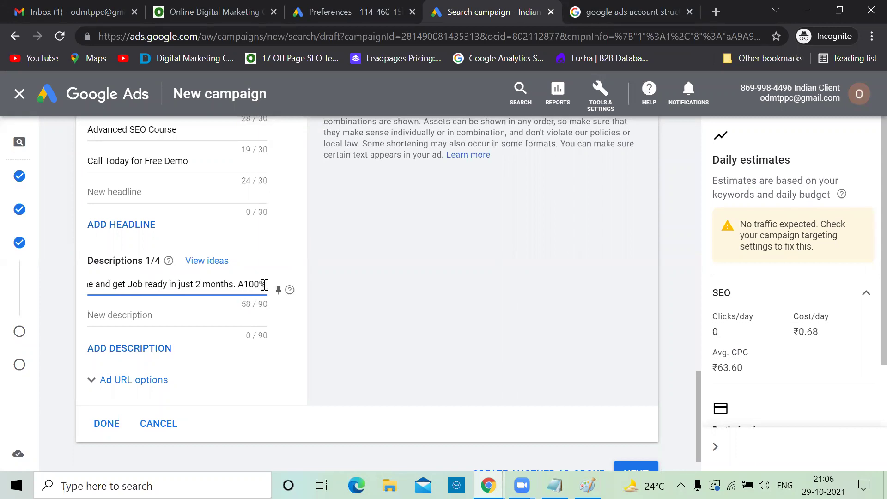
{"action": "type", "text": " Job Guarantee. "}
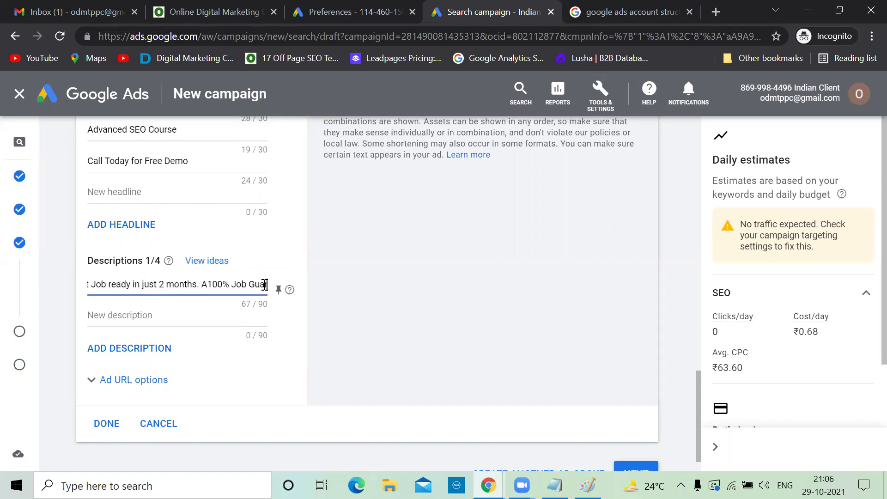
{"action": "type", "text": "rogram"}
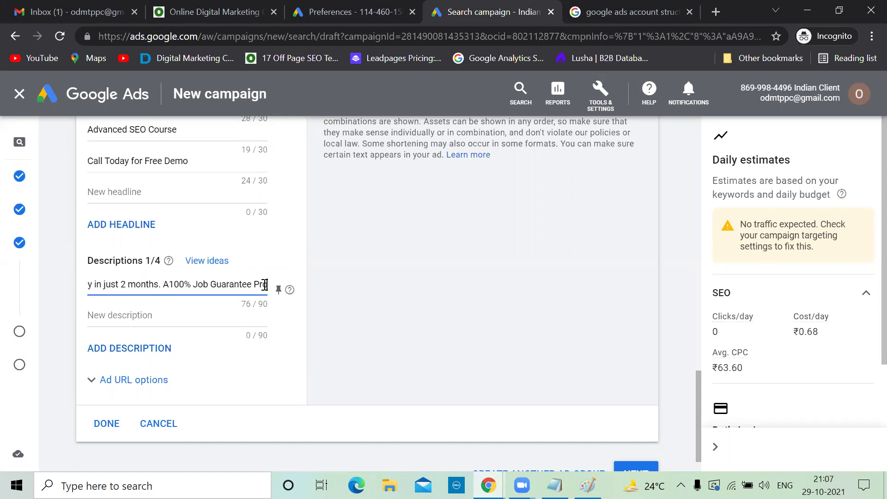
Write the second description: "Call us today and book a free demo. Hurry up. Limited eats".
{"action": "left_click", "coordinate": [174, 318]}
{"action": "type", "text": "Call "}
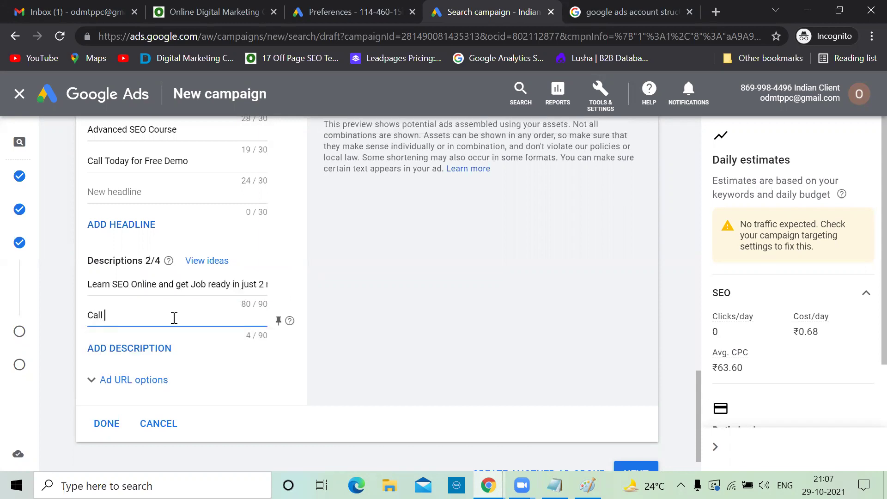
{"action": "type", "text": "us today and book a free d"}
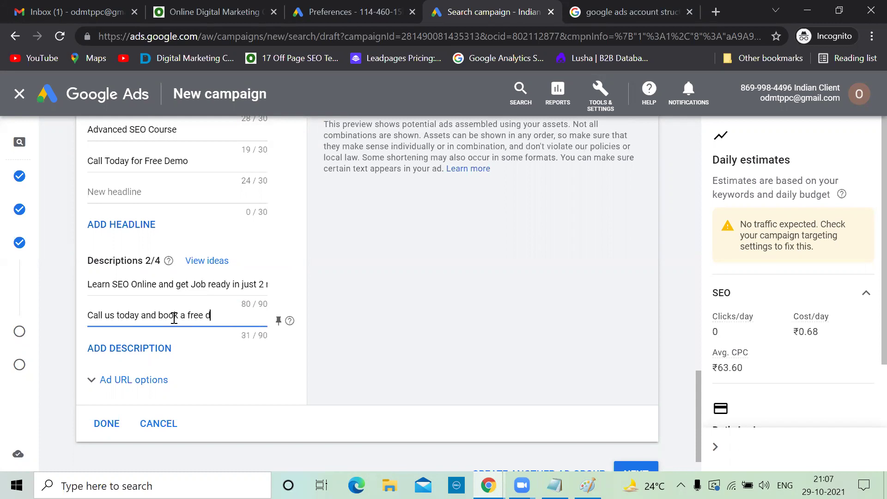
{"action": "type", "text": "emo. Hurry up. Lim"}
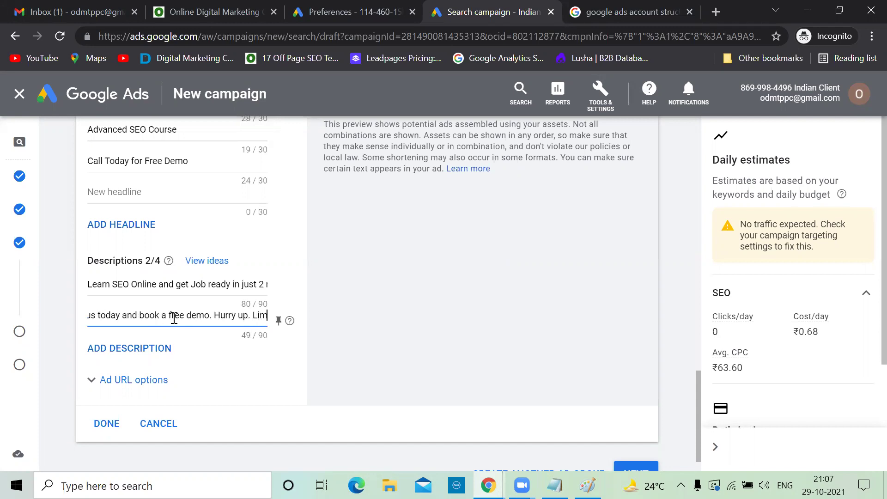
{"action": "type", "text": "ted eats"}
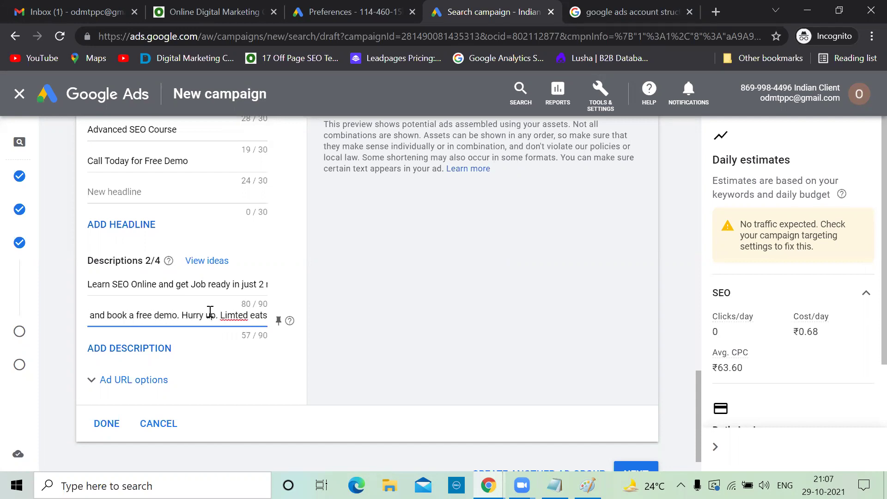
{"action": "left_click", "coordinate": [234, 317]}
{"action": "type", "text": "i"}
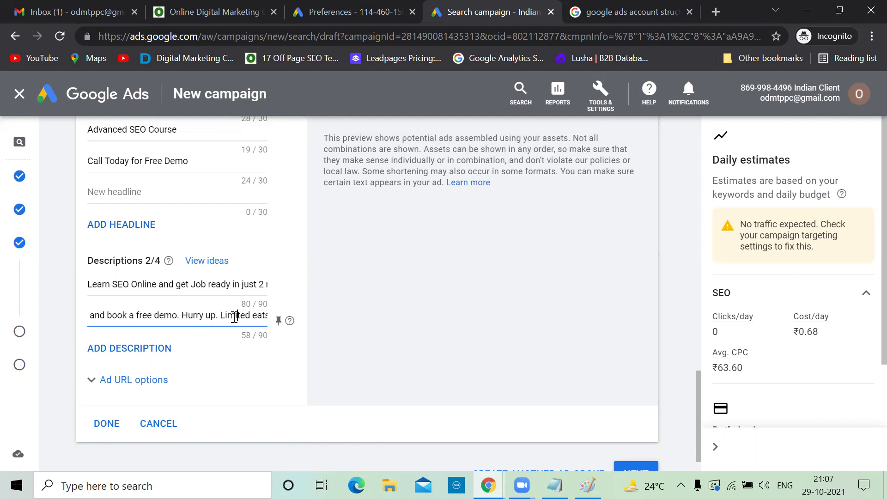
Finish the responsive search ad and continue to the campaign review without adding any extensions.
{"action": "left_click", "coordinate": [117, 424]}
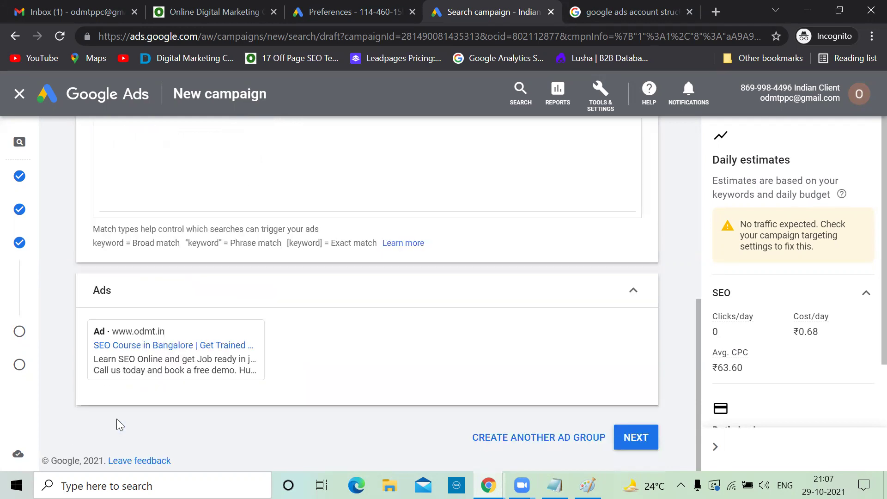
{"action": "scroll", "coordinate": [213, 320], "scroll_direction": "up", "scroll_amount": 3}
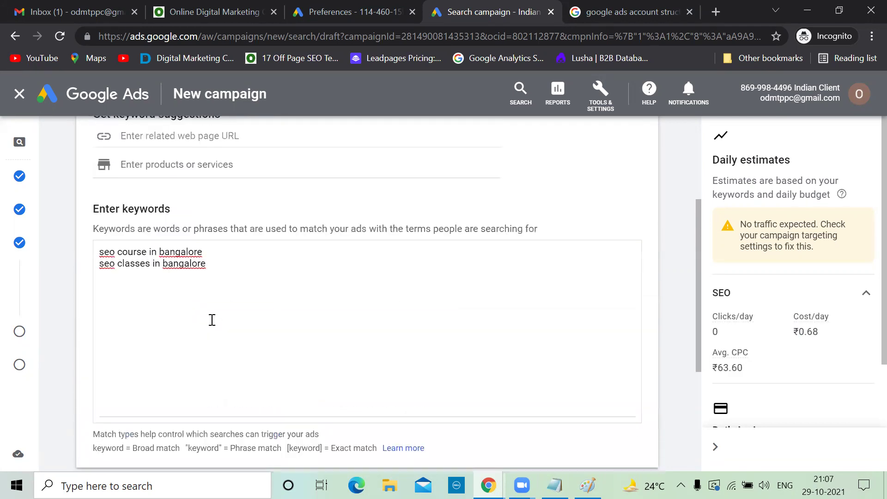
{"action": "scroll", "coordinate": [212, 320], "scroll_direction": "down", "scroll_amount": 4}
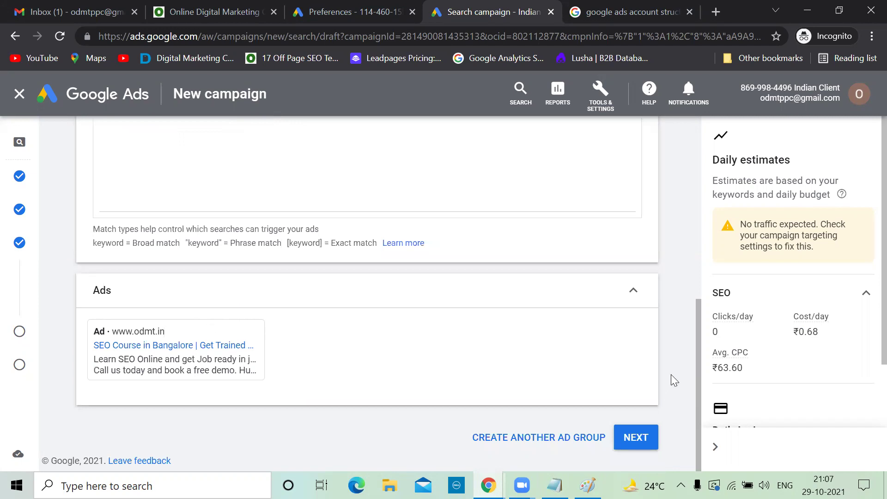
{"action": "left_click", "coordinate": [641, 436]}
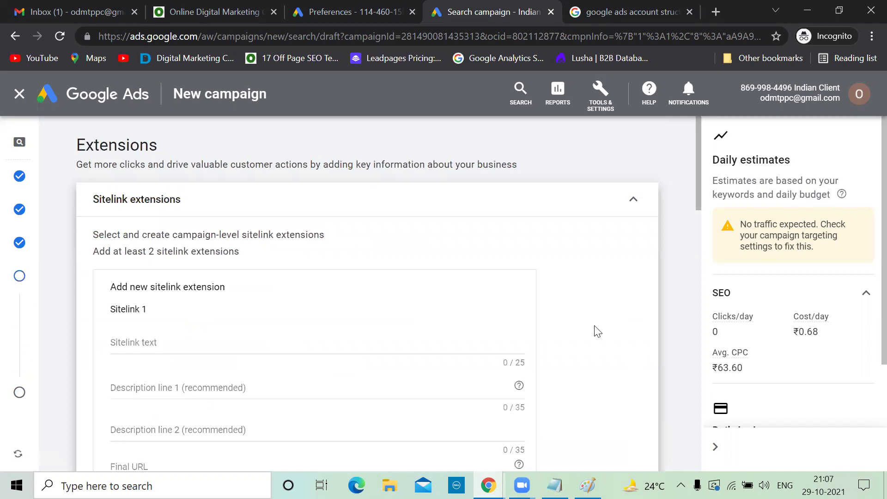
{"action": "scroll", "coordinate": [598, 332], "scroll_direction": "down", "scroll_amount": 14}
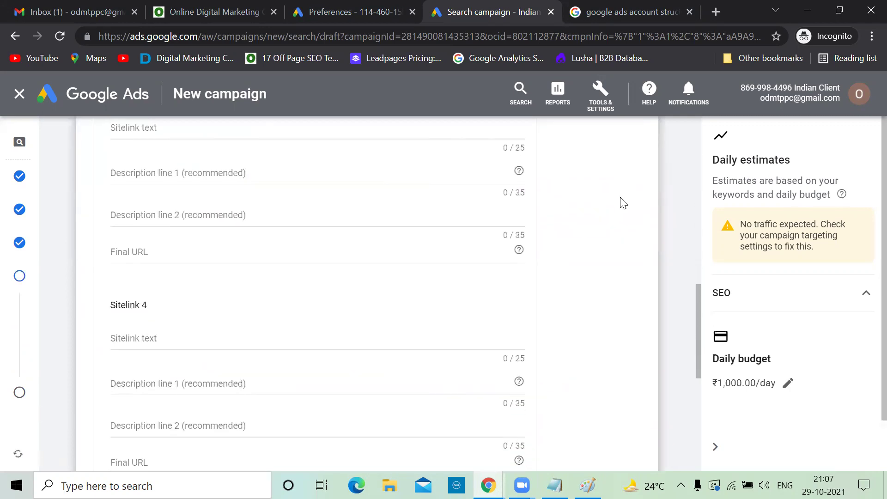
{"action": "scroll", "coordinate": [621, 201], "scroll_direction": "down", "scroll_amount": 10}
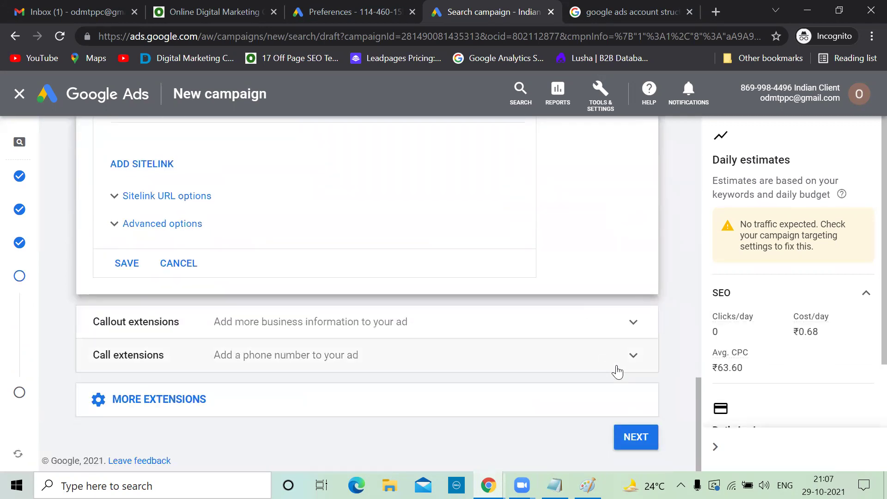
{"action": "left_click", "coordinate": [635, 440]}
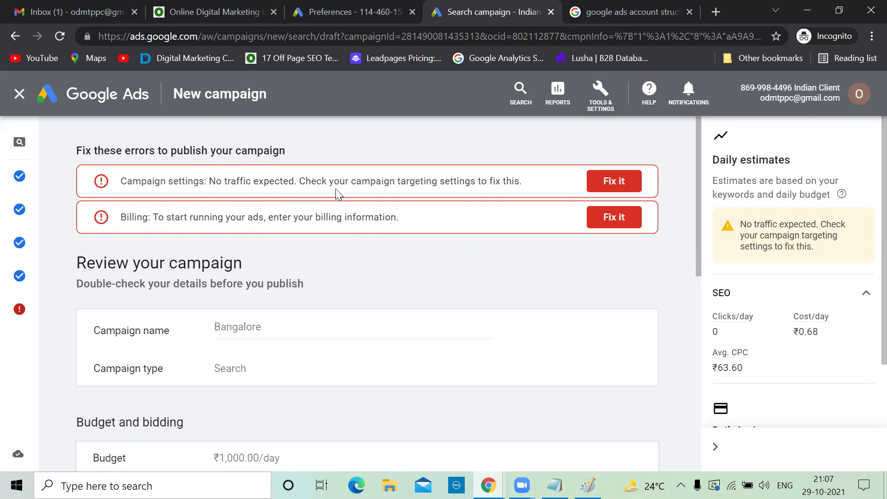
Follow up the campaign settings error and check the SEO ad group's keywords and ad.
{"action": "left_click", "coordinate": [615, 185]}
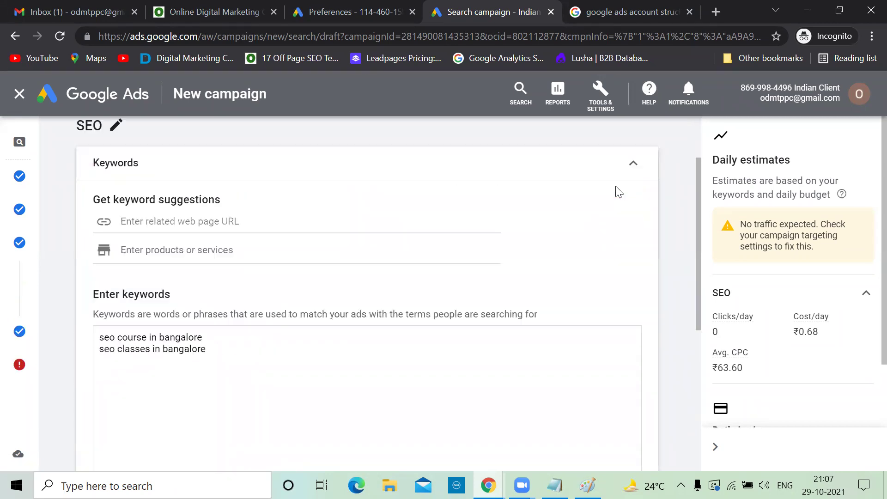
{"action": "scroll", "coordinate": [455, 241], "scroll_direction": "up", "scroll_amount": 2}
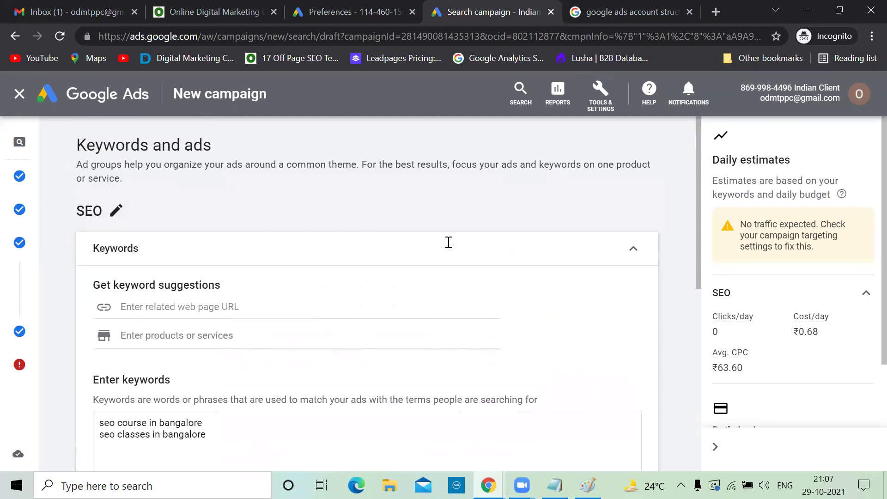
{"action": "scroll", "coordinate": [448, 242], "scroll_direction": "down", "scroll_amount": 6}
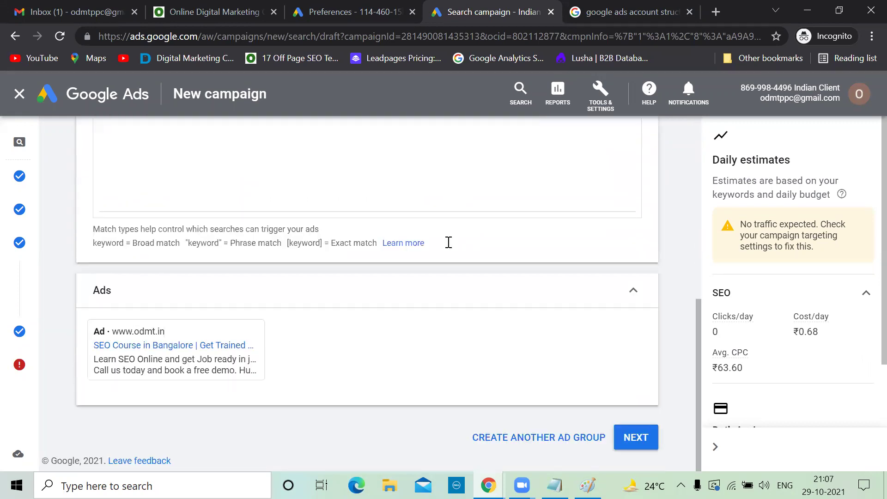
{"action": "scroll", "coordinate": [448, 242], "scroll_direction": "up", "scroll_amount": 6}
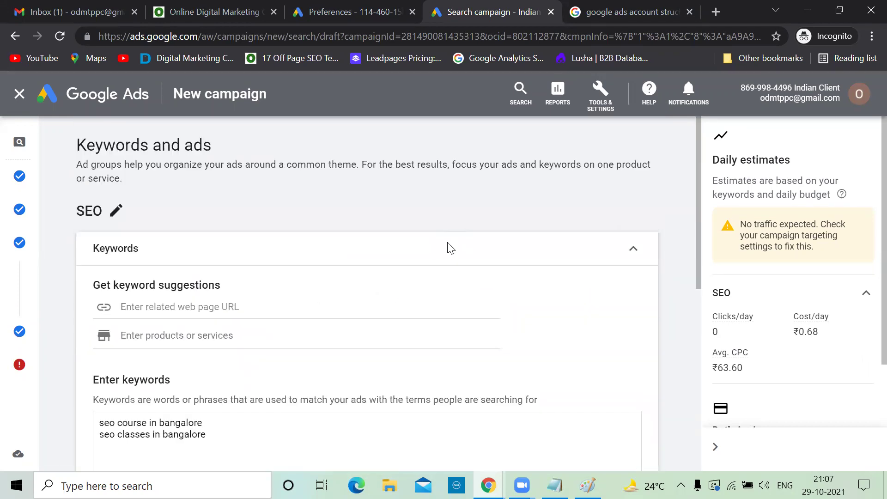
{"action": "scroll", "coordinate": [447, 248], "scroll_direction": "down", "scroll_amount": 6}
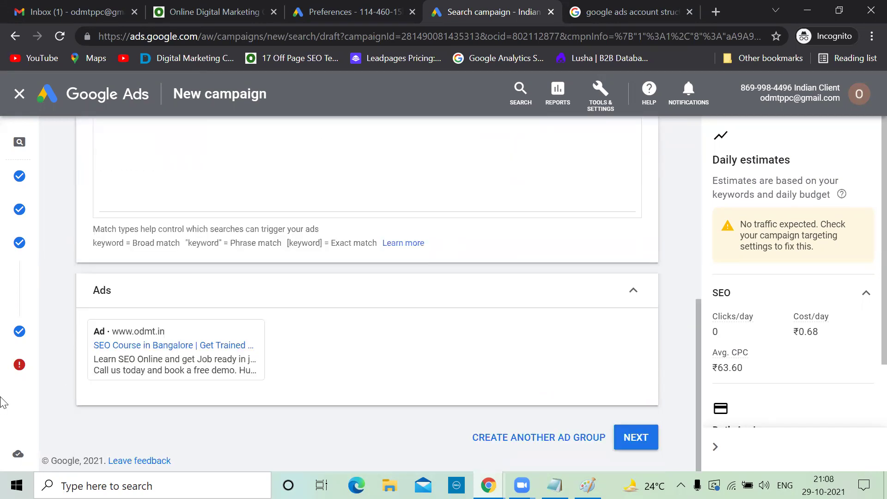
{"action": "mouse_move", "coordinate": [27, 370]}
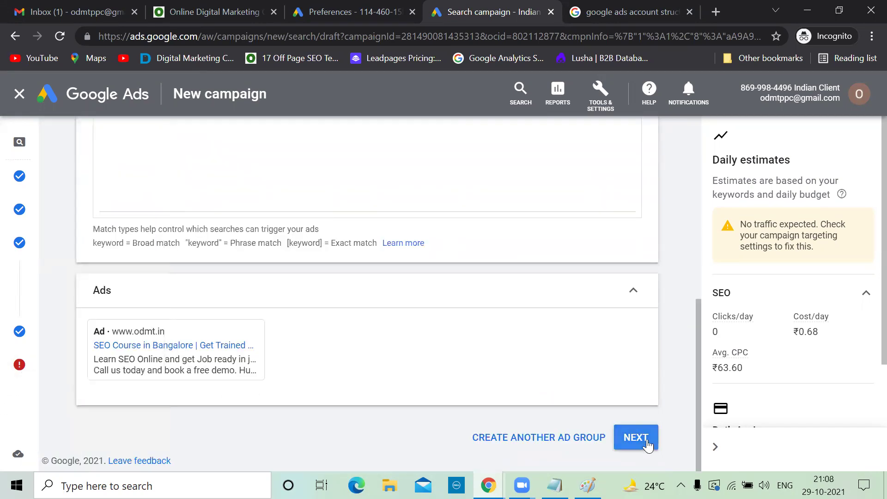
Discard the empty sitelink extension form and return to the campaign review.
{"action": "left_click", "coordinate": [644, 441]}
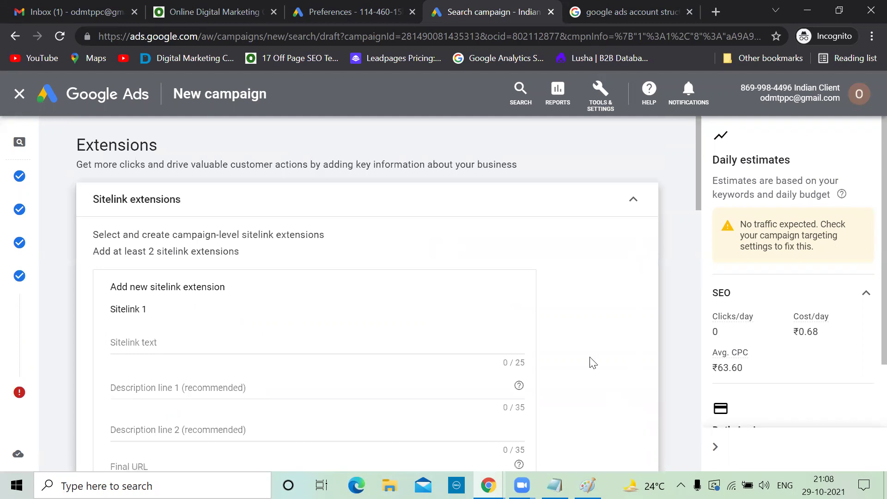
{"action": "scroll", "coordinate": [589, 358], "scroll_direction": "down", "scroll_amount": 6}
{"action": "scroll", "coordinate": [590, 352], "scroll_direction": "down", "scroll_amount": 10}
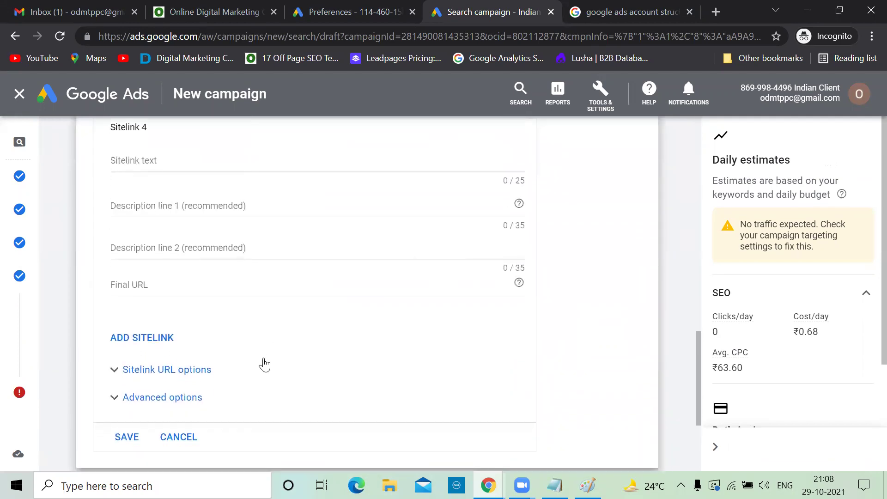
{"action": "left_click", "coordinate": [176, 363]}
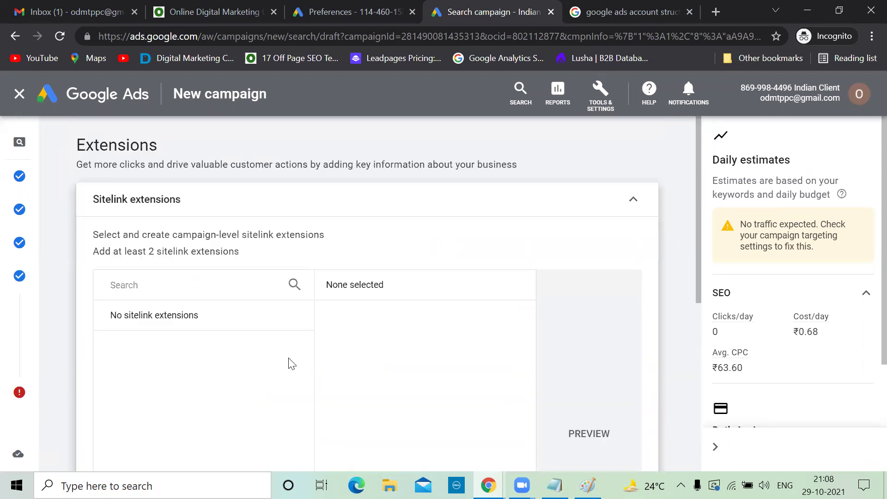
{"action": "scroll", "coordinate": [296, 368], "scroll_direction": "down", "scroll_amount": 3}
{"action": "scroll", "coordinate": [300, 369], "scroll_direction": "down", "scroll_amount": 4}
{"action": "left_click", "coordinate": [619, 434]}
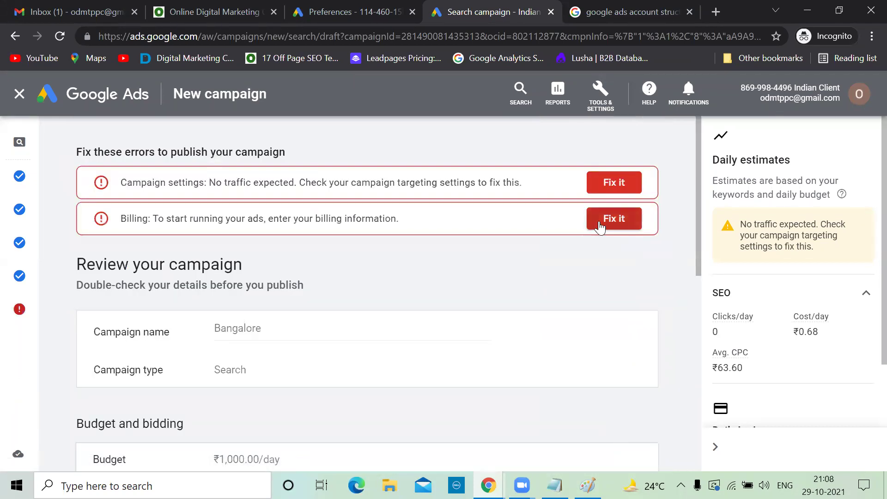
Publish the Bangalore campaign and return to the overview of all campaigns.
{"action": "scroll", "coordinate": [596, 222], "scroll_direction": "down", "scroll_amount": 10}
{"action": "left_click", "coordinate": [584, 417]}
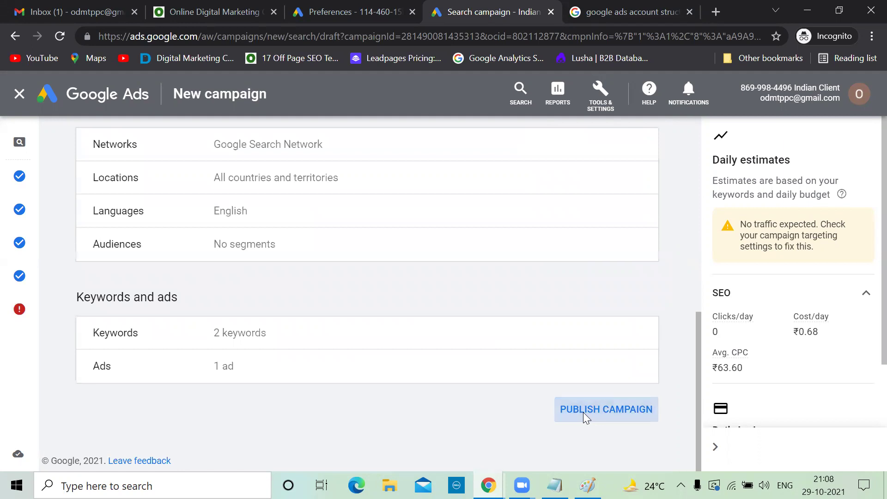
{"action": "left_click", "coordinate": [554, 343]}
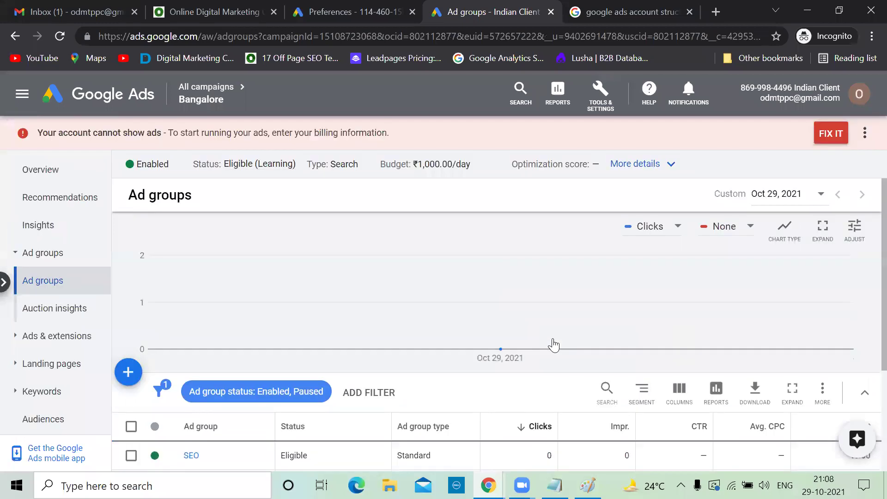
{"action": "scroll", "coordinate": [541, 280], "scroll_direction": "down", "scroll_amount": 3}
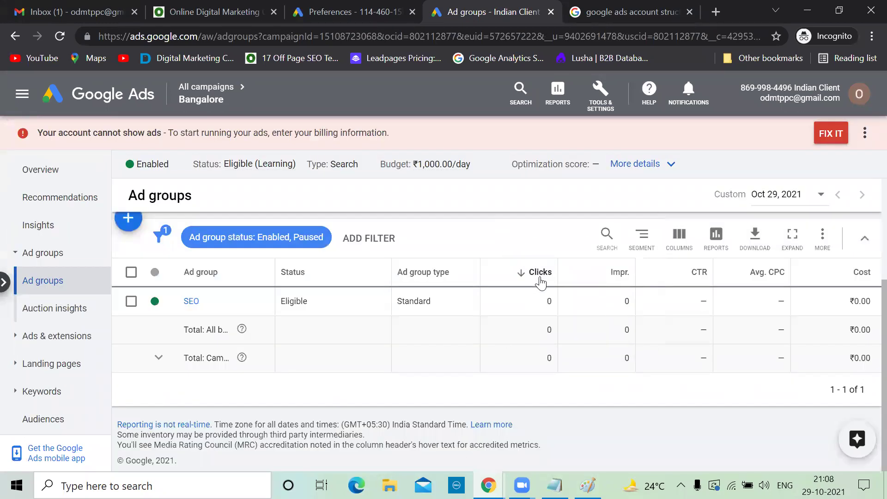
{"action": "left_click", "coordinate": [106, 107]}
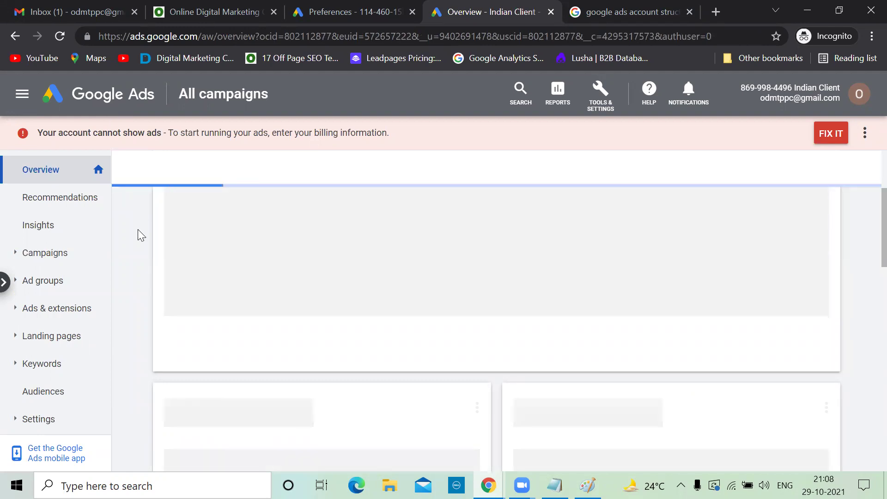
Switch to Paint and draw freehand check marks over both Hyderabad ad groups and Bangalore's SEO group, then return to Google Ads.
{"action": "key", "text": "alt+Tab"}
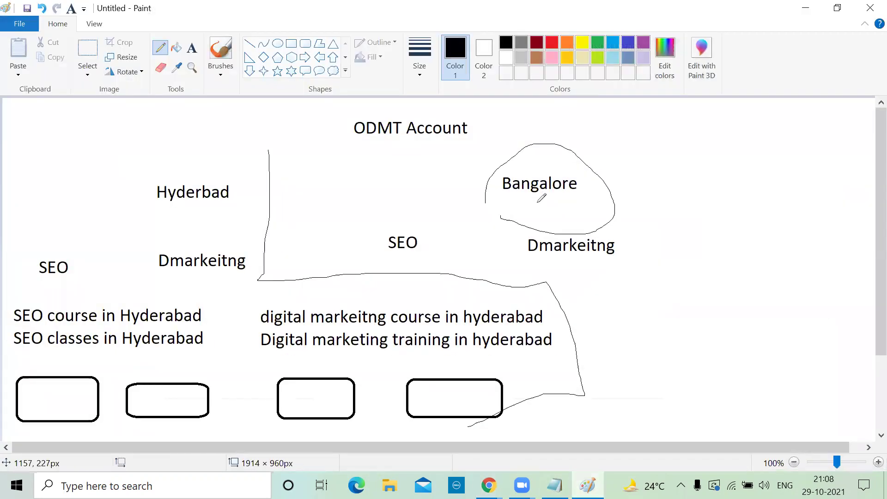
{"action": "mouse_move", "coordinate": [41, 275]}
{"action": "left_mouse_down"}
{"action": "mouse_move", "coordinate": [71, 269]}
{"action": "mouse_move", "coordinate": [86, 235]}
{"action": "left_mouse_up"}
{"action": "left_click_drag", "start_coordinate": [168, 271], "coordinate": [226, 229]}
{"action": "left_click_drag", "start_coordinate": [383, 236], "coordinate": [420, 199]}
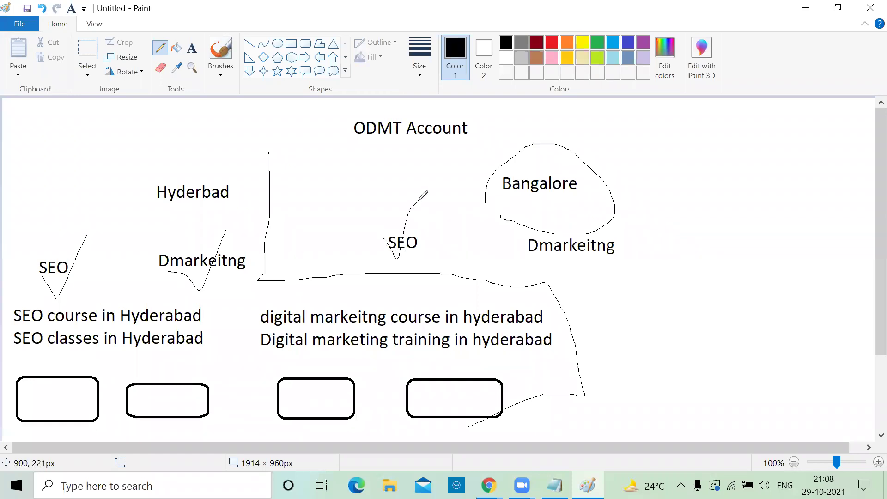
{"action": "left_click", "coordinate": [818, 6]}
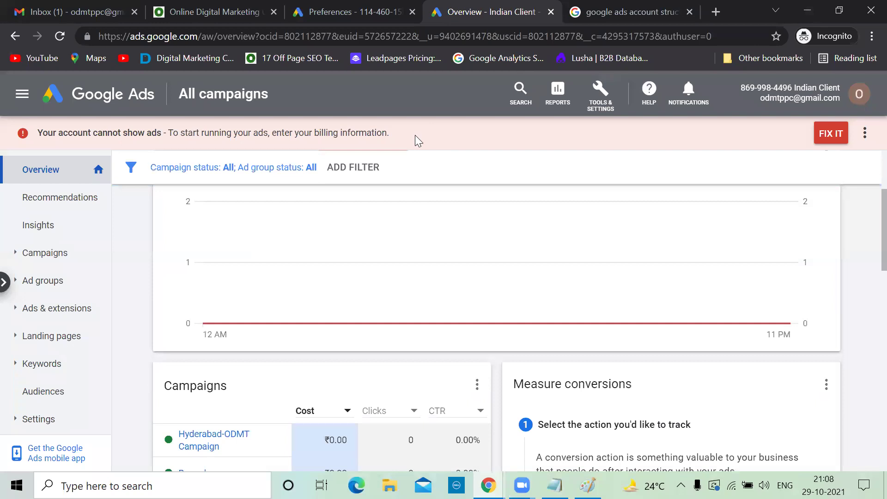
Open the Bangalore campaign from the campaign list and show its ad groups table.
{"action": "left_click", "coordinate": [41, 255]}
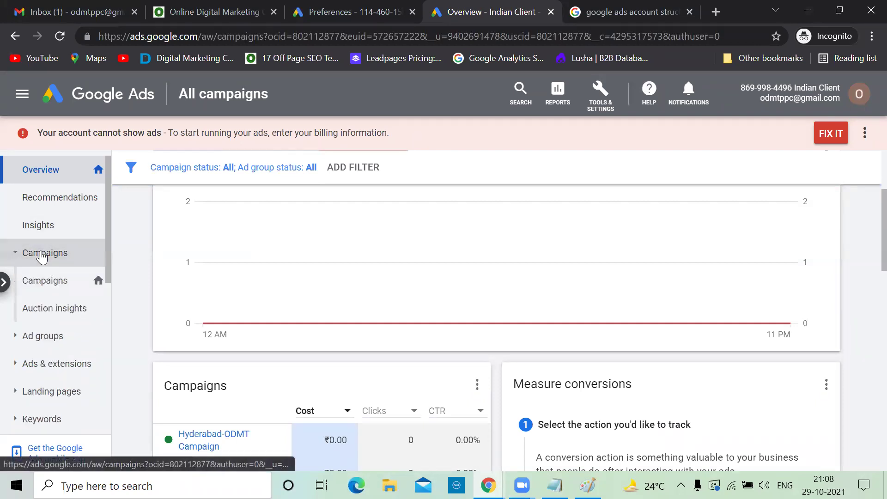
{"action": "scroll", "coordinate": [240, 266], "scroll_direction": "down", "scroll_amount": 3}
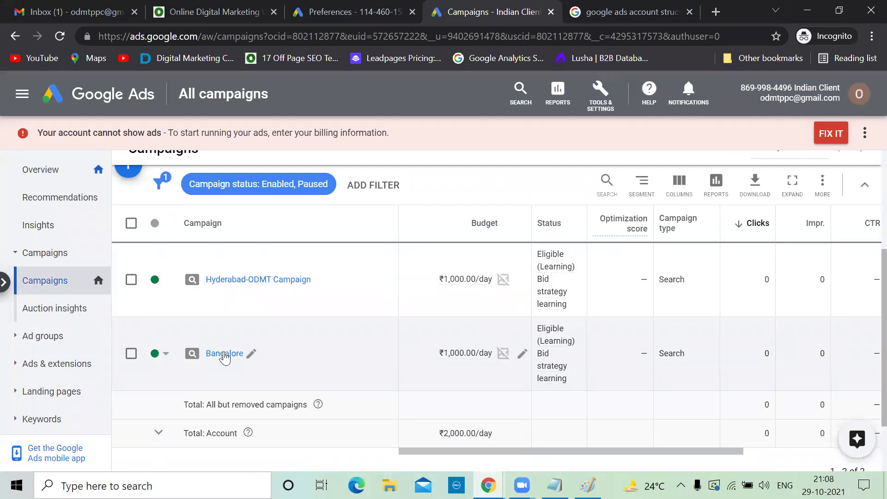
{"action": "left_click", "coordinate": [212, 354]}
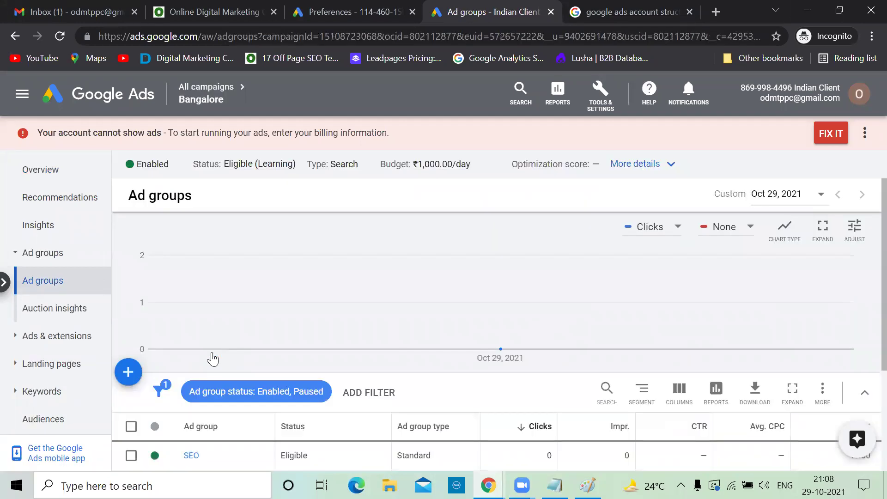
{"action": "scroll", "coordinate": [202, 313], "scroll_direction": "down", "scroll_amount": 3}
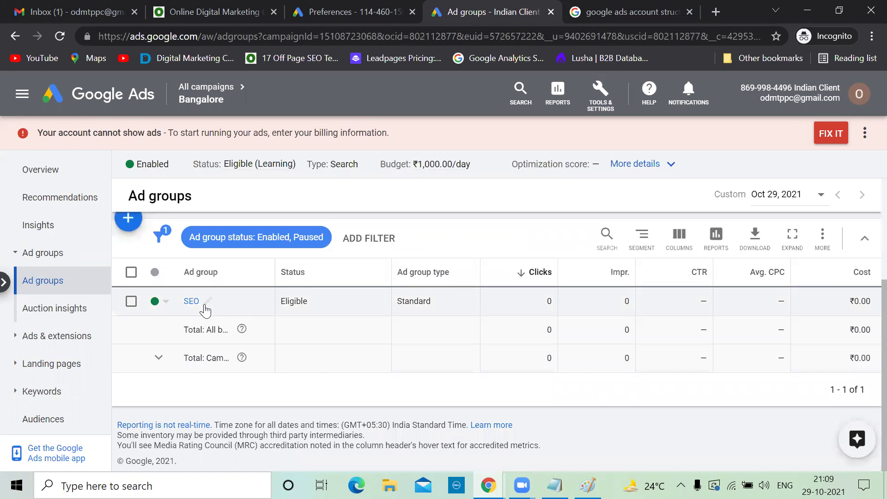
{"action": "scroll", "coordinate": [286, 359], "scroll_direction": "up", "scroll_amount": 3}
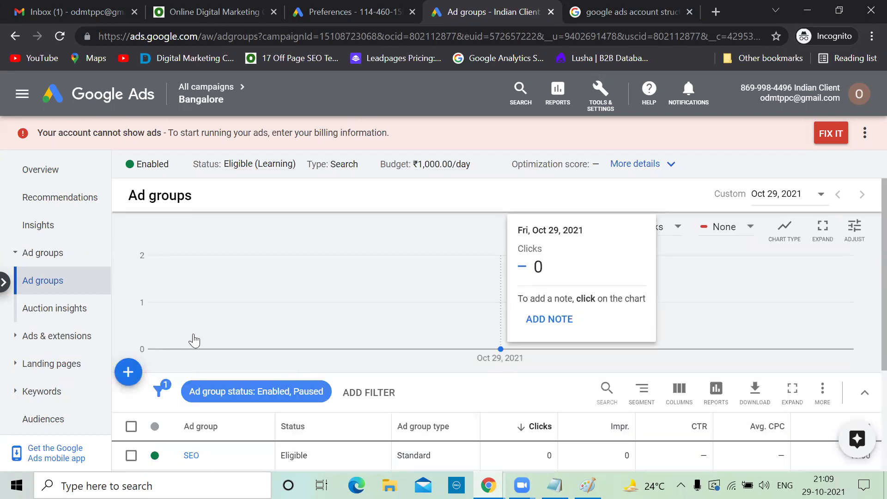
{"action": "scroll", "coordinate": [194, 337], "scroll_direction": "down", "scroll_amount": 3}
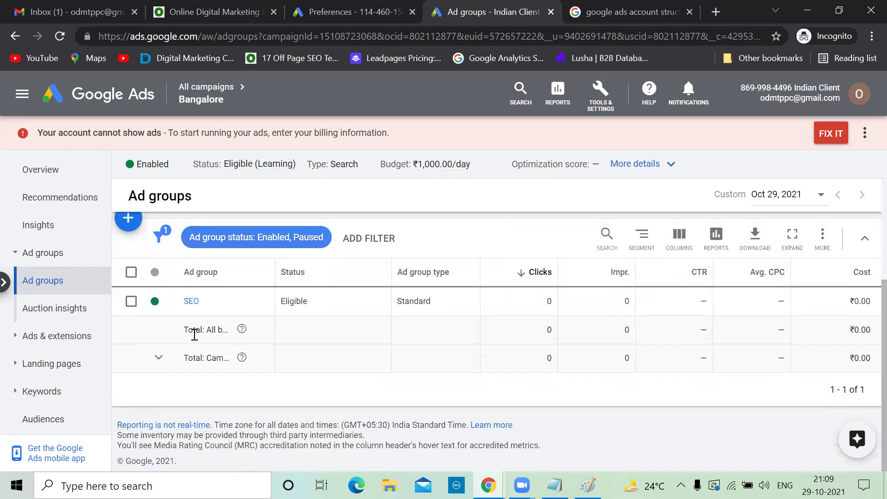
Open the account's billing summary to reach the new billing setup form.
{"action": "scroll", "coordinate": [194, 335], "scroll_direction": "up", "scroll_amount": 3}
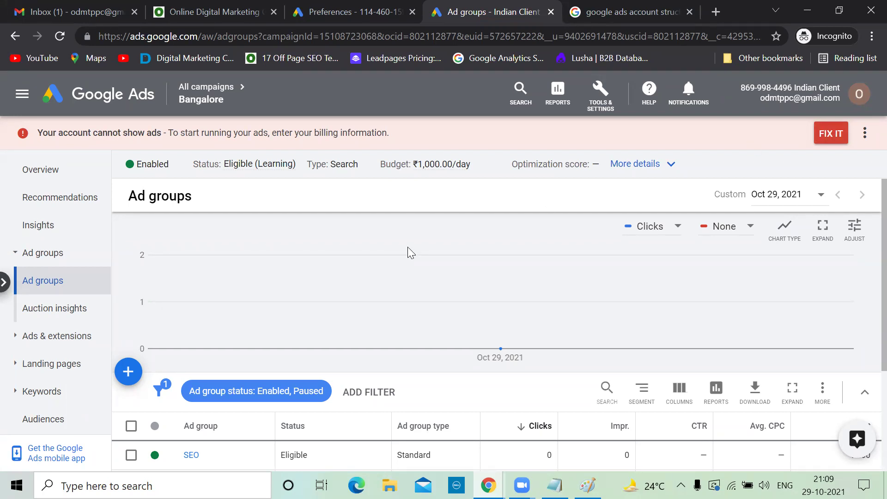
{"action": "scroll", "coordinate": [409, 249], "scroll_direction": "down", "scroll_amount": 3}
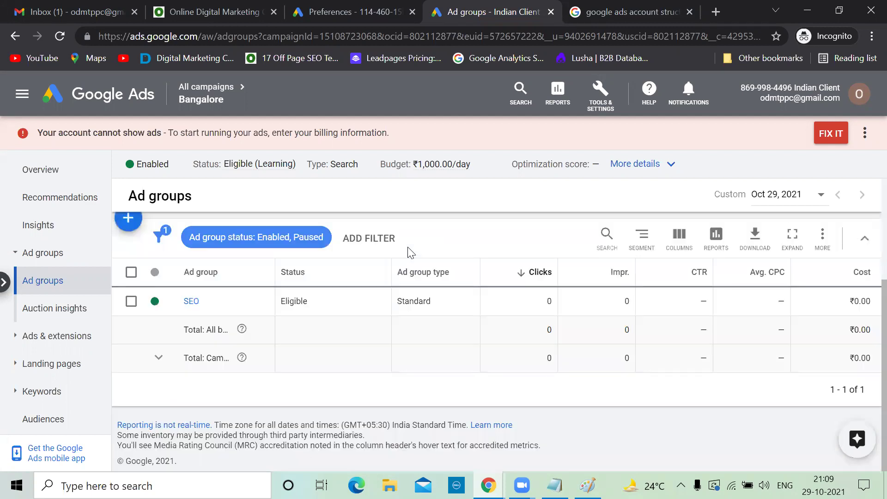
{"action": "scroll", "coordinate": [409, 251], "scroll_direction": "up", "scroll_amount": 3}
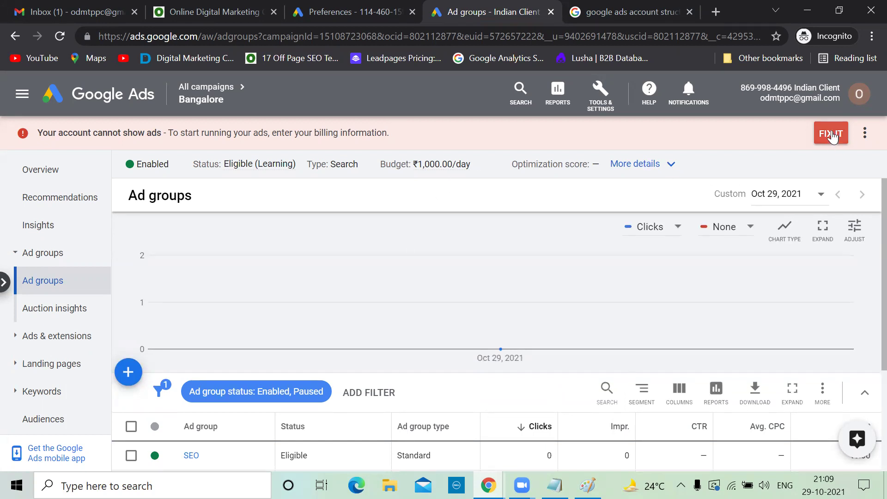
{"action": "left_click", "coordinate": [602, 104]}
{"action": "left_click", "coordinate": [602, 142]}
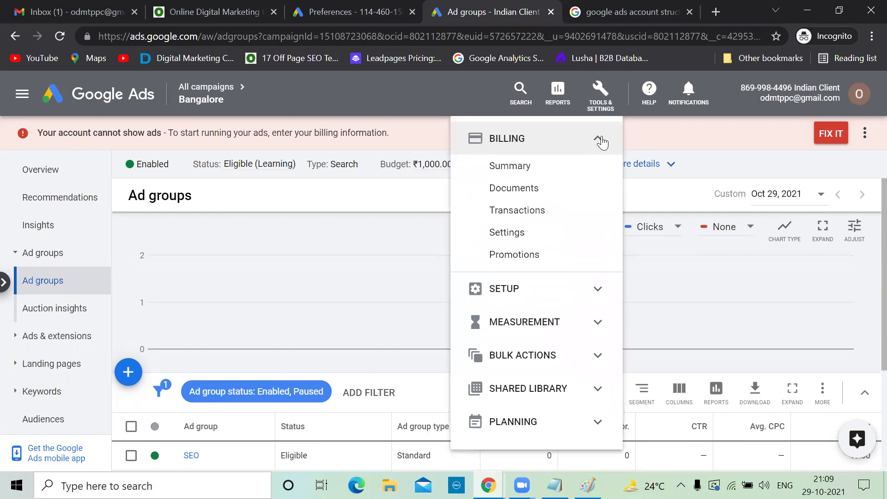
{"action": "left_click", "coordinate": [520, 165]}
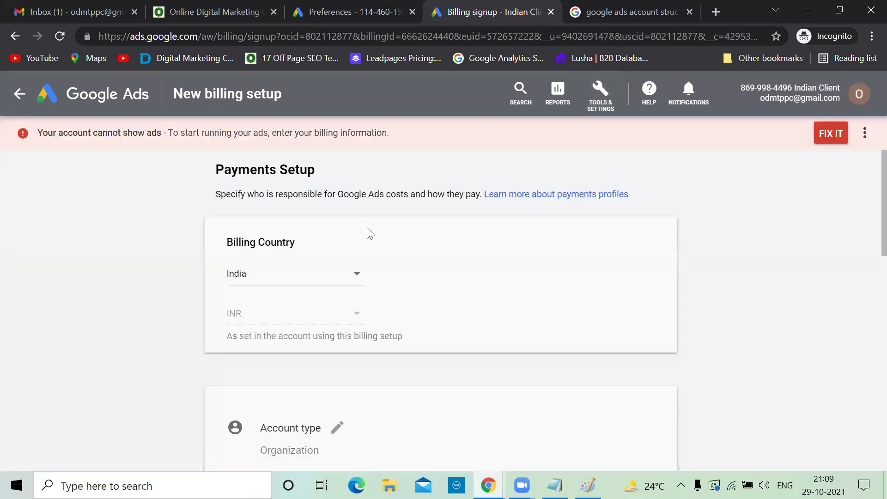
Change the payments profile's account type to Individual.
{"action": "scroll", "coordinate": [369, 233], "scroll_direction": "down", "scroll_amount": 4}
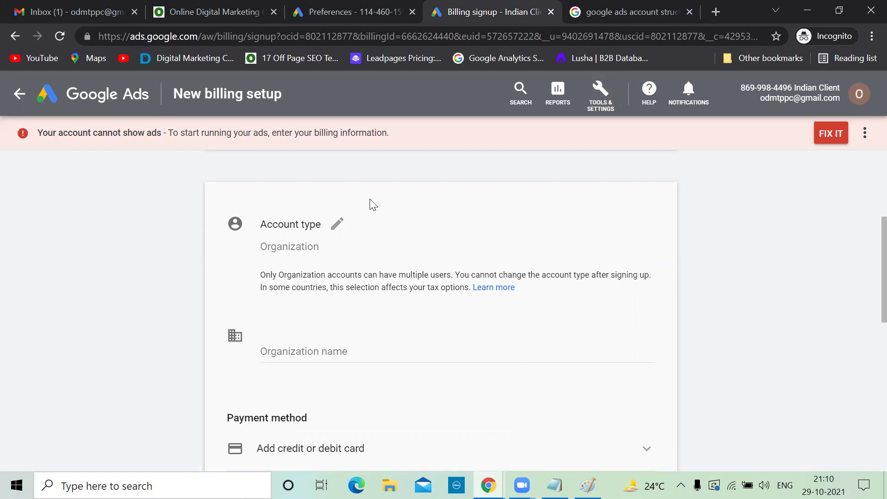
{"action": "left_click", "coordinate": [336, 226]}
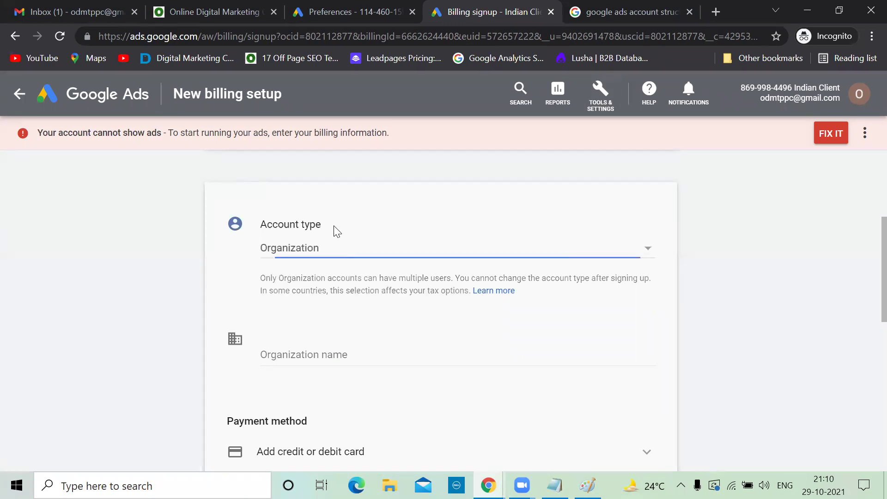
{"action": "left_click", "coordinate": [651, 251]}
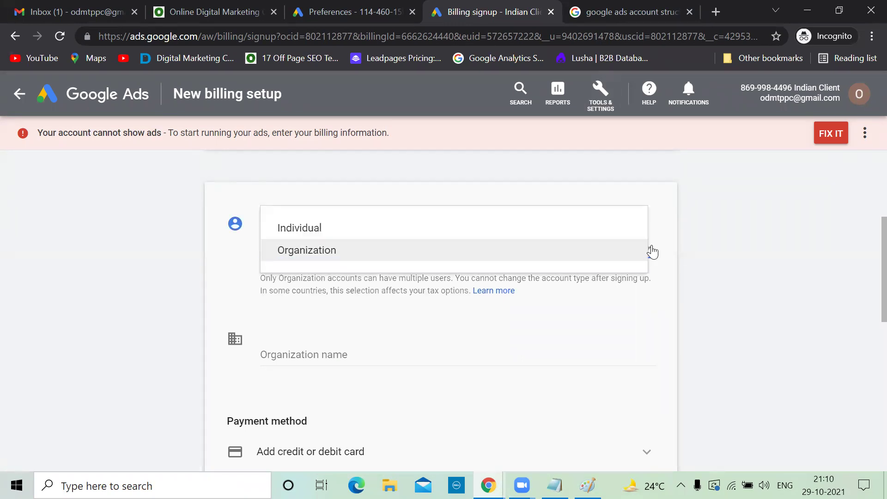
{"action": "left_click", "coordinate": [372, 229]}
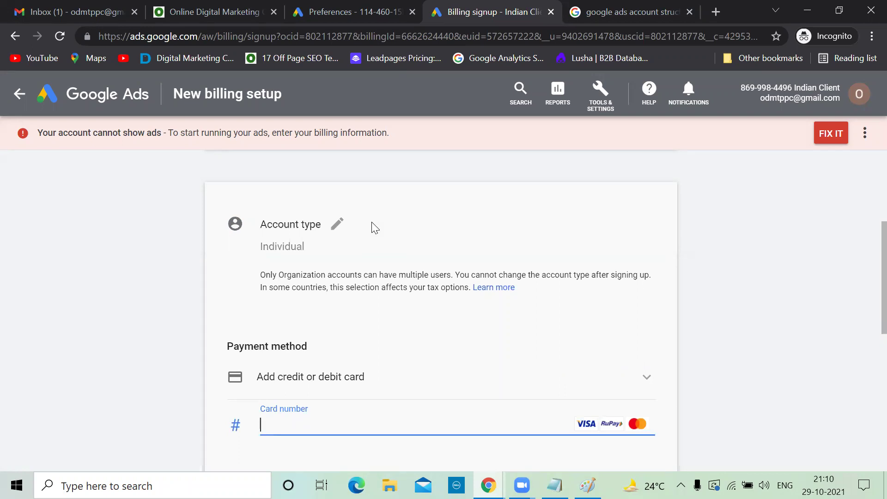
Change the payment method from credit or debit card to NetBanking.
{"action": "scroll", "coordinate": [371, 221], "scroll_direction": "down", "scroll_amount": 1}
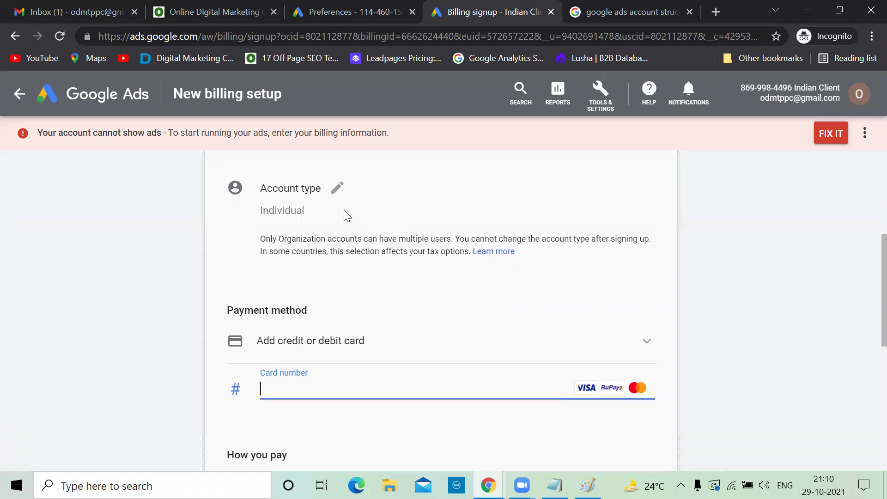
{"action": "scroll", "coordinate": [377, 225], "scroll_direction": "down", "scroll_amount": 2}
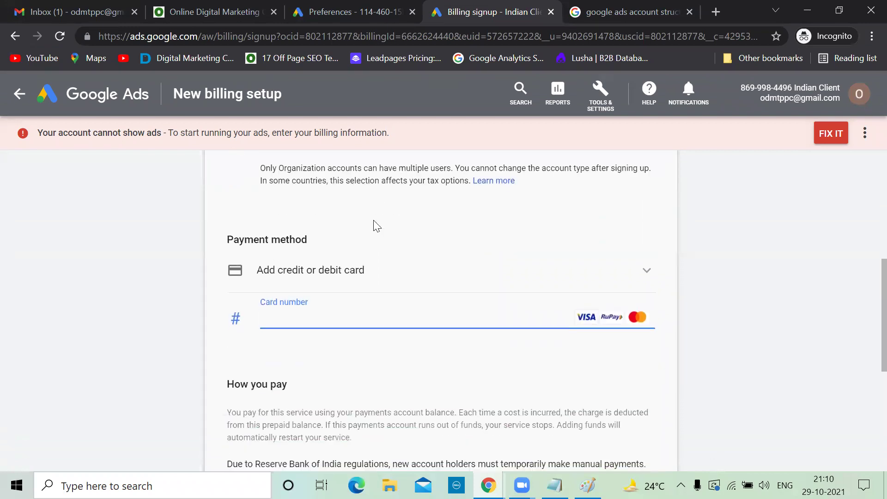
{"action": "left_click", "coordinate": [636, 270]}
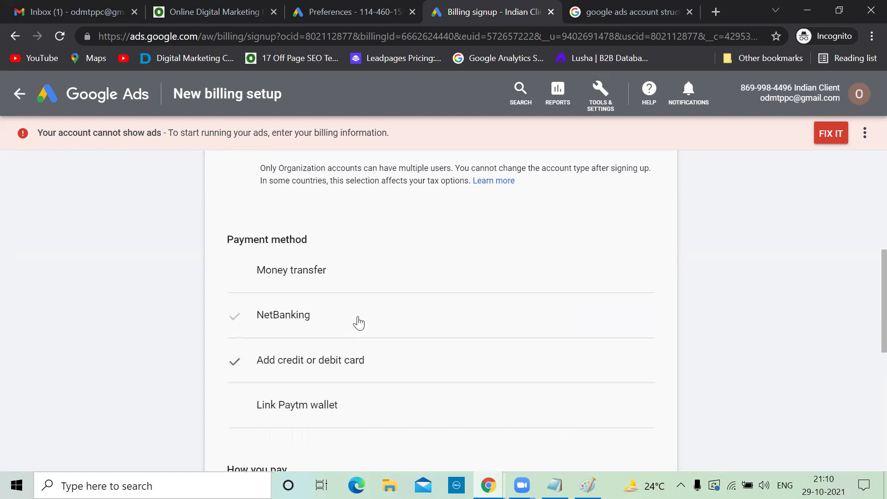
{"action": "scroll", "coordinate": [359, 323], "scroll_direction": "down", "scroll_amount": 2}
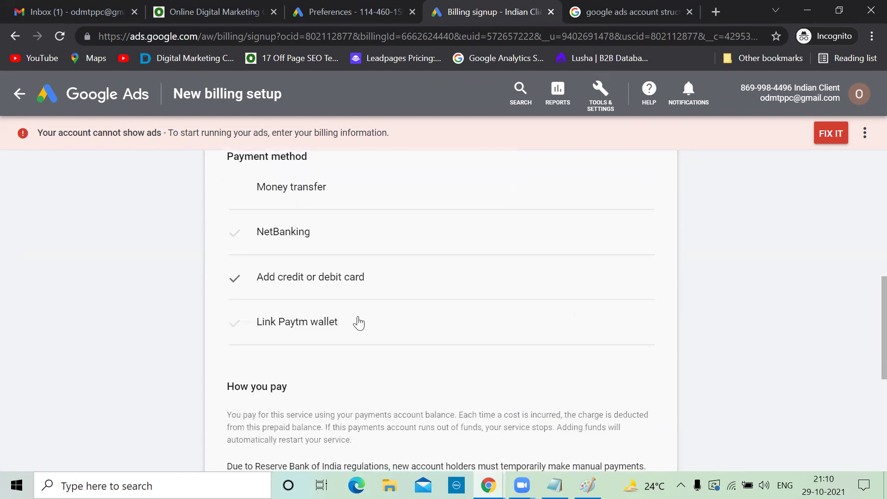
{"action": "left_click", "coordinate": [297, 234]}
{"action": "scroll", "coordinate": [442, 243], "scroll_direction": "up", "scroll_amount": 5}
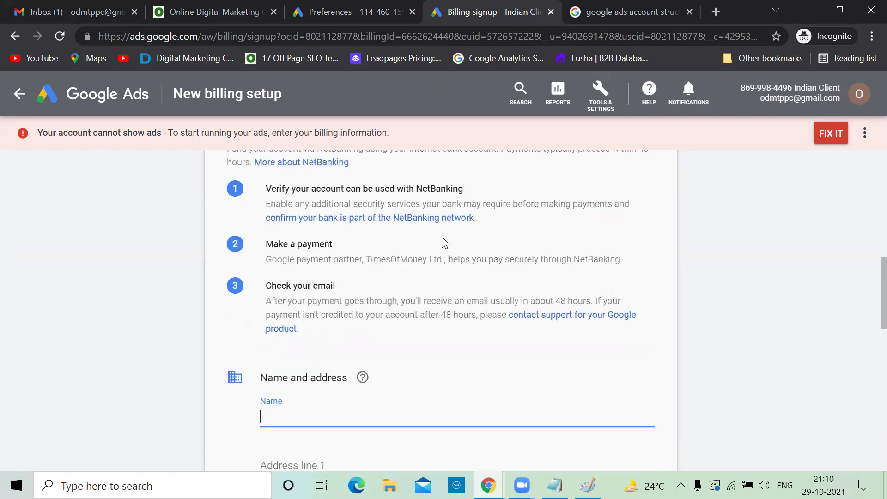
Enter 100,000 rupees as the payment amount in the How you pay section.
{"action": "scroll", "coordinate": [443, 244], "scroll_direction": "down", "scroll_amount": 6}
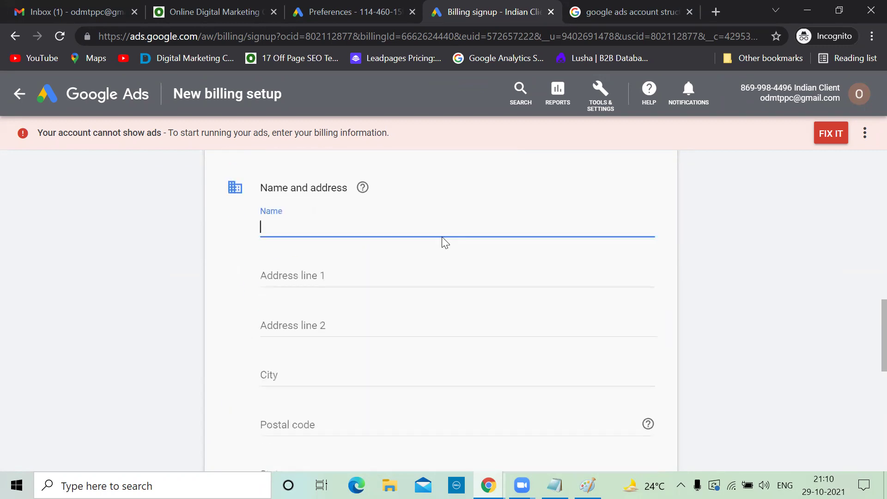
{"action": "scroll", "coordinate": [377, 301], "scroll_direction": "down", "scroll_amount": 8}
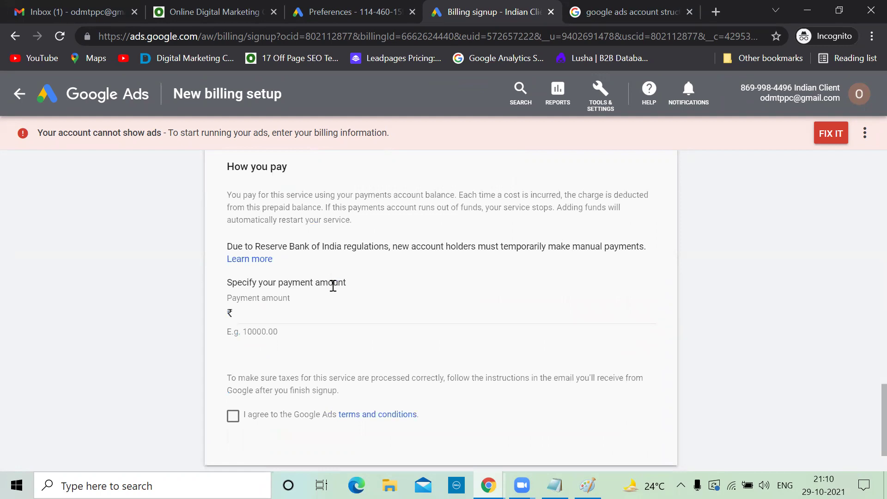
{"action": "left_click", "coordinate": [284, 314]}
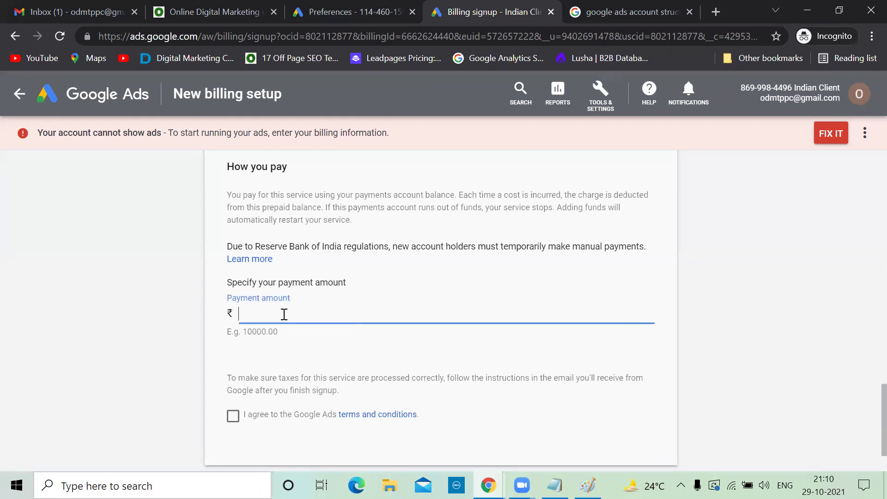
{"action": "type", "text": "100,000"}
Switch to Paint and add the text 1,00,000 above the Hyderbad label.
{"action": "key", "text": "alt+Tab"}
{"action": "left_click_drag", "start_coordinate": [123, 109], "coordinate": [236, 131]}
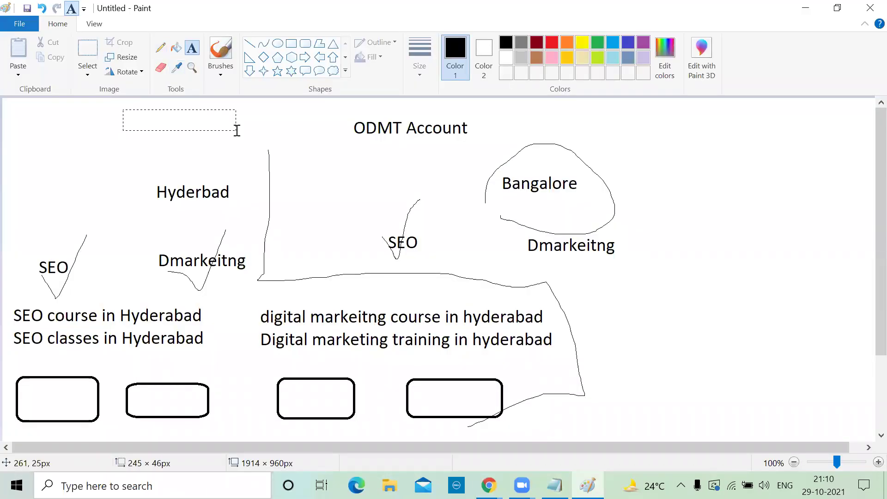
{"action": "type", "text": "1,00,000"}
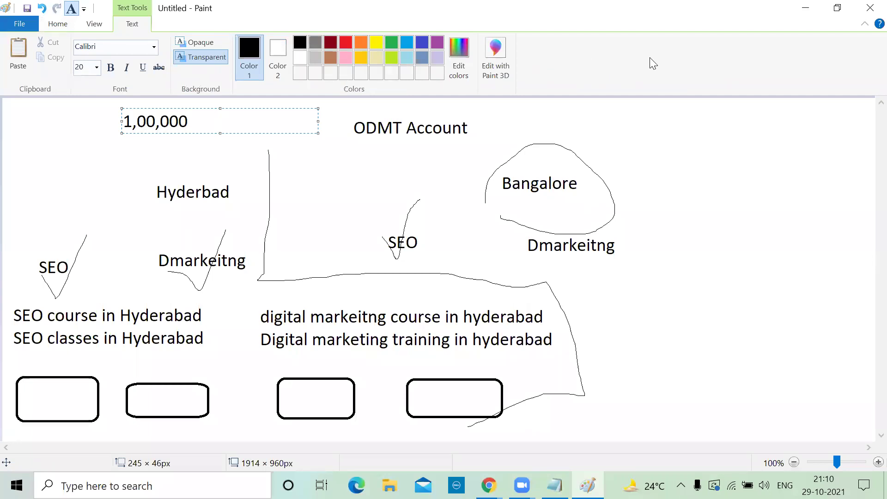
{"action": "left_click", "coordinate": [661, 120]}
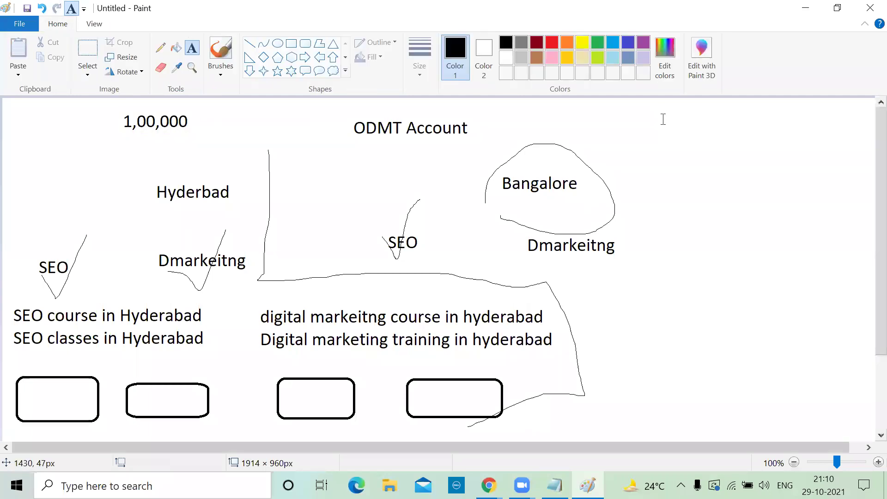
Draw freehand pencil check marks over the Hyderbad and Bangalore campaign labels.
{"action": "left_click", "coordinate": [160, 48]}
{"action": "mouse_move", "coordinate": [154, 194]}
{"action": "left_mouse_down"}
{"action": "mouse_move", "coordinate": [180, 206]}
{"action": "mouse_move", "coordinate": [206, 162]}
{"action": "left_mouse_up"}
{"action": "left_click_drag", "start_coordinate": [486, 185], "coordinate": [564, 147]}
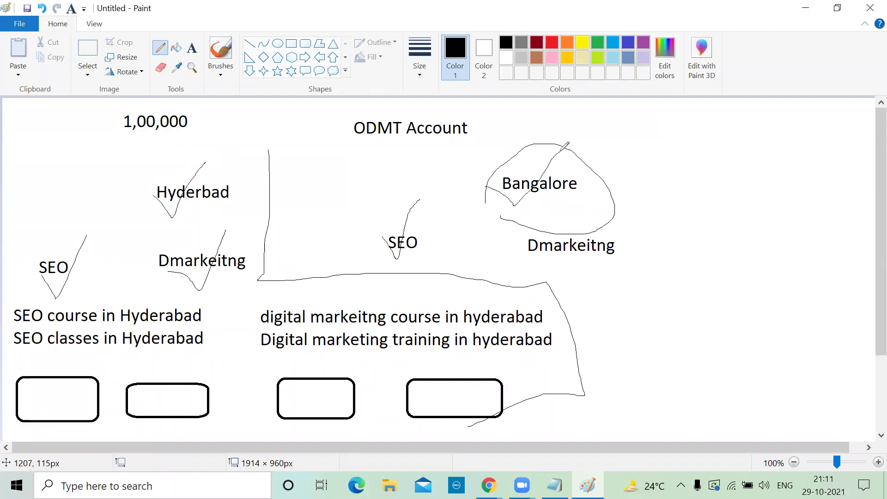
Add the text 1,000 beside the Hyderbad label and 1000 beside the Bangalore label.
{"action": "left_click", "coordinate": [192, 48]}
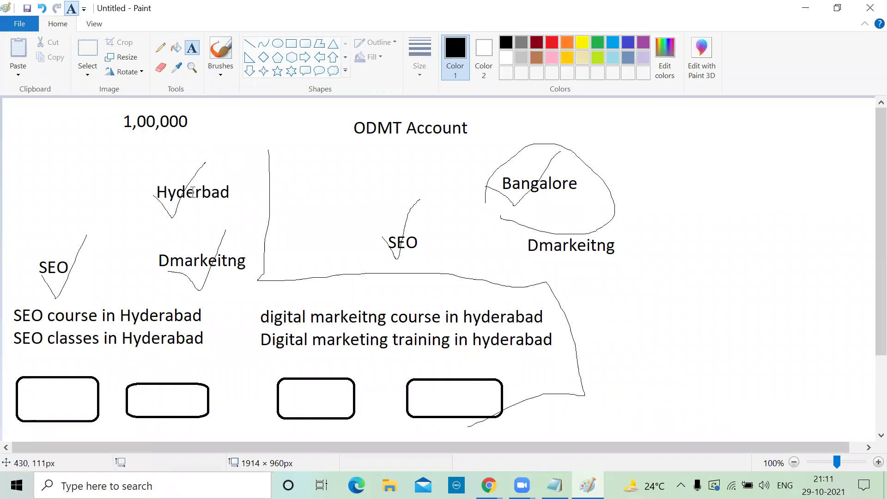
{"action": "left_click_drag", "start_coordinate": [240, 179], "coordinate": [305, 196]}
{"action": "type", "text": "1,000"}
{"action": "left_click_drag", "start_coordinate": [610, 174], "coordinate": [678, 186]}
{"action": "type", "text": "1000"}
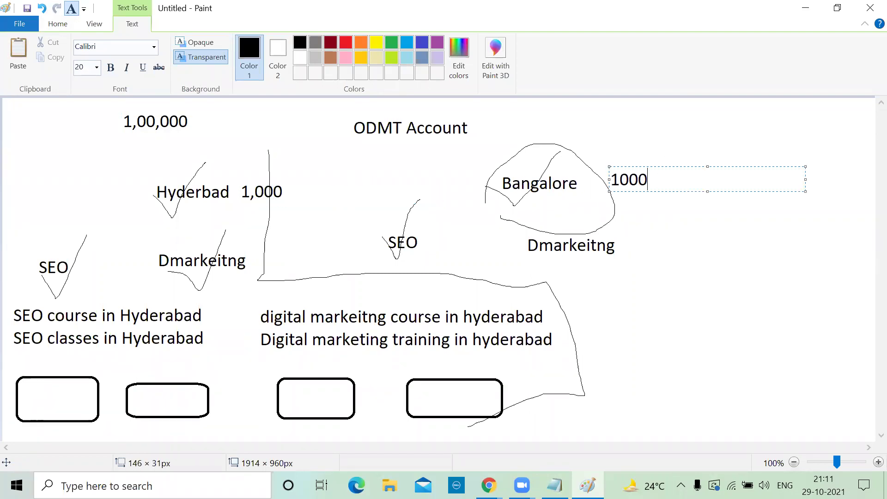
{"action": "left_click", "coordinate": [606, 275]}
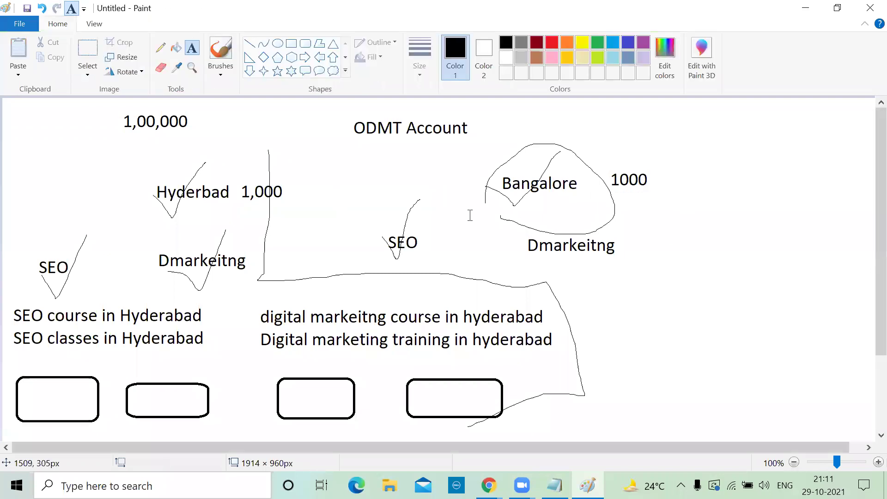
{"action": "left_click", "coordinate": [286, 191]}
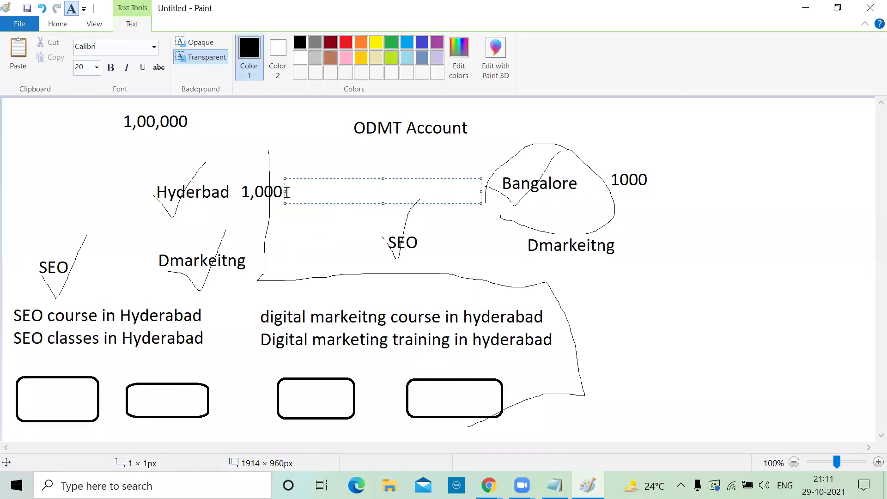
{"action": "left_click", "coordinate": [174, 199]}
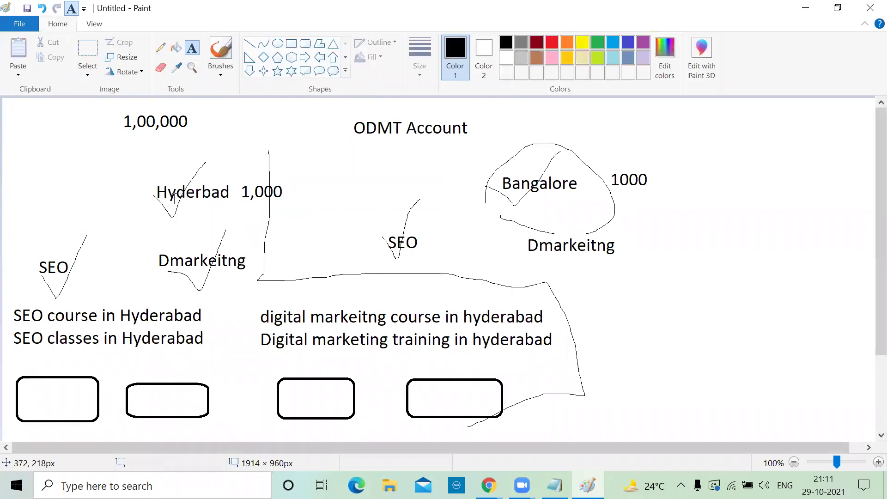
{"action": "left_click", "coordinate": [583, 188]}
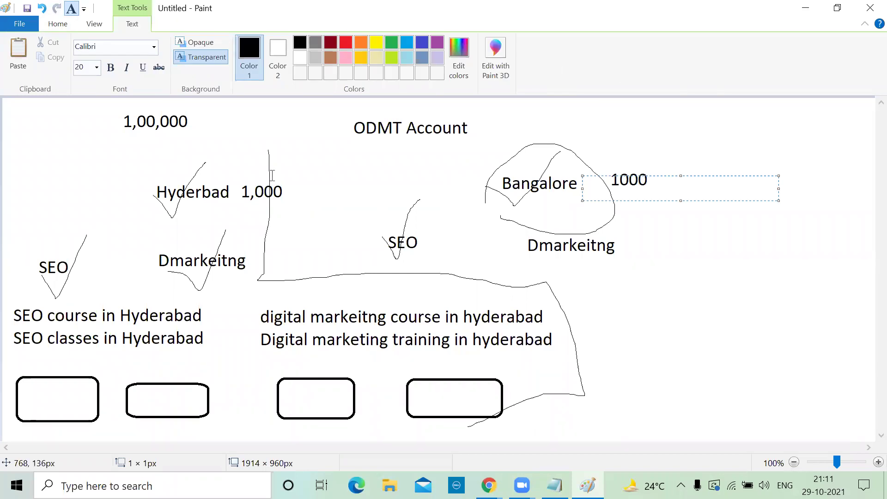
{"action": "left_click", "coordinate": [620, 225]}
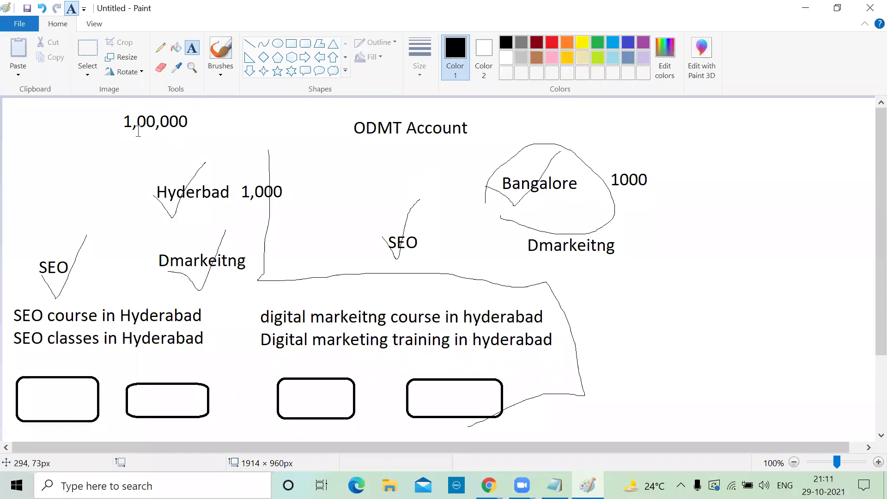
Return to the Google Ads billing form and fill in the billing name and the first address line.
{"action": "left_click", "coordinate": [805, 8]}
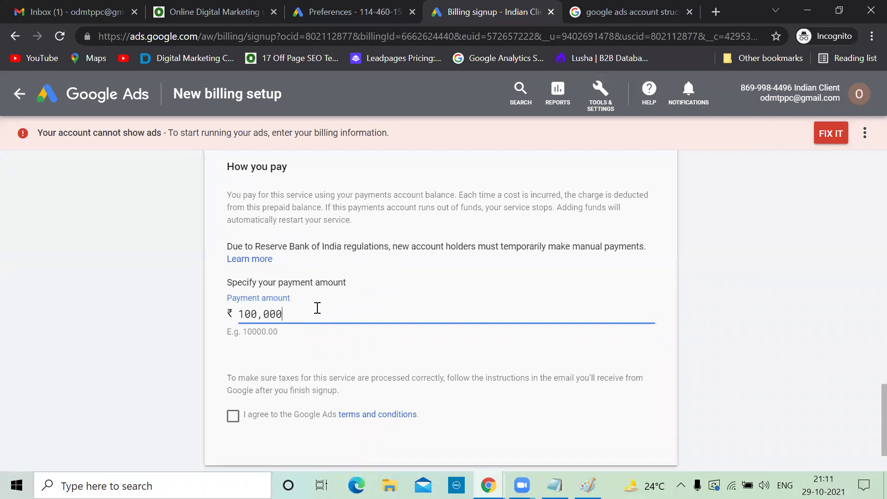
{"action": "scroll", "coordinate": [317, 308], "scroll_direction": "up", "scroll_amount": 10}
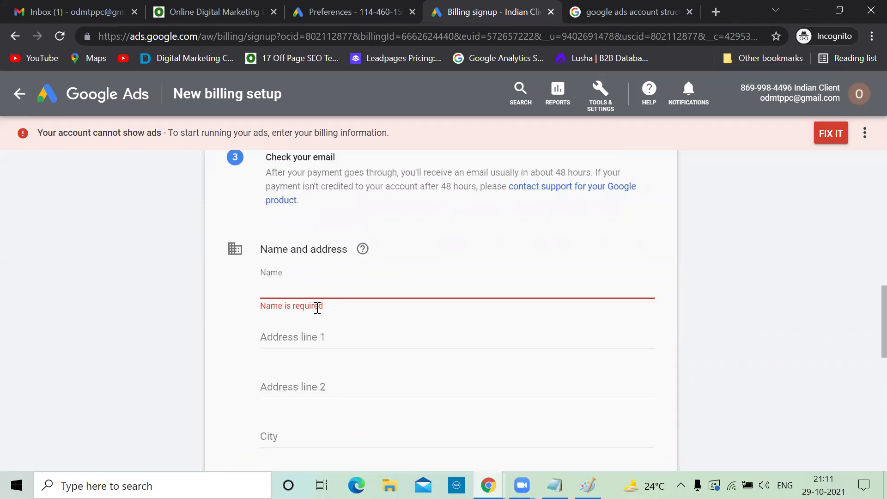
{"action": "type", "text": "subhash"}
{"action": "key", "text": "Tab"}
{"action": "type", "text": "oanj"}
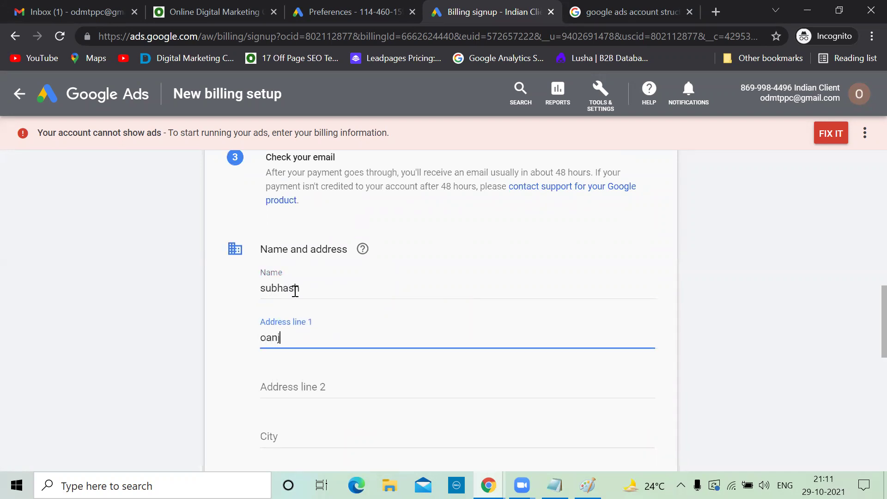
{"action": "key", "text": "BackSpace"}
{"action": "key", "text": "BackSpace"}
{"action": "type", "text": "panjag"}
Fill in the city and postal code of the billing address.
{"action": "scroll", "coordinate": [295, 291], "scroll_direction": "down", "scroll_amount": 1}
{"action": "left_click", "coordinate": [284, 372]}
{"action": "type", "text": "hdyerabad"}
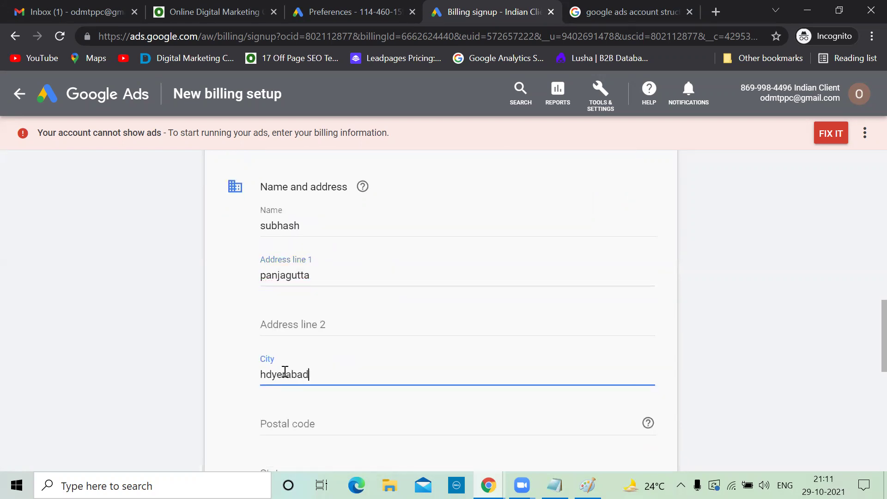
{"action": "scroll", "coordinate": [308, 346], "scroll_direction": "down", "scroll_amount": 2}
{"action": "left_click", "coordinate": [298, 332]}
{"action": "type", "text": "500089"}
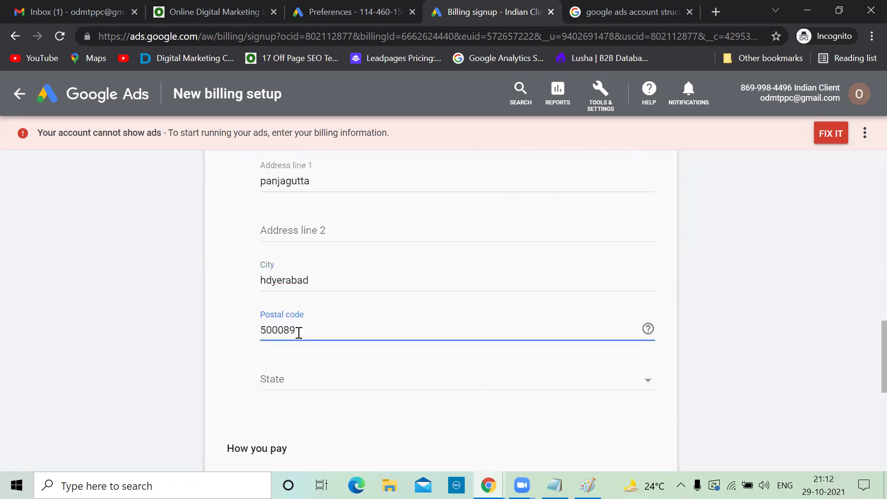
Set the billing address state to Telangana and accept the Google Ads terms and conditions.
{"action": "left_click", "coordinate": [317, 384]}
{"action": "scroll", "coordinate": [364, 387], "scroll_direction": "down", "scroll_amount": 10}
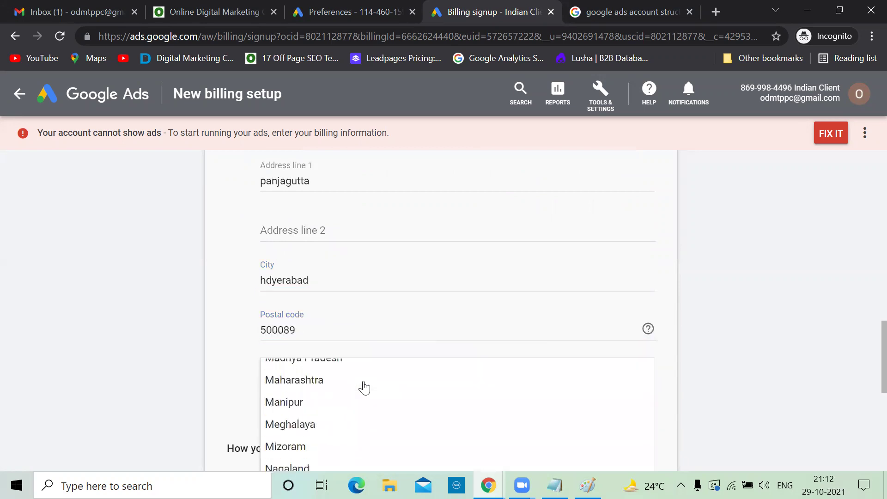
{"action": "scroll", "coordinate": [364, 387], "scroll_direction": "down", "scroll_amount": 5}
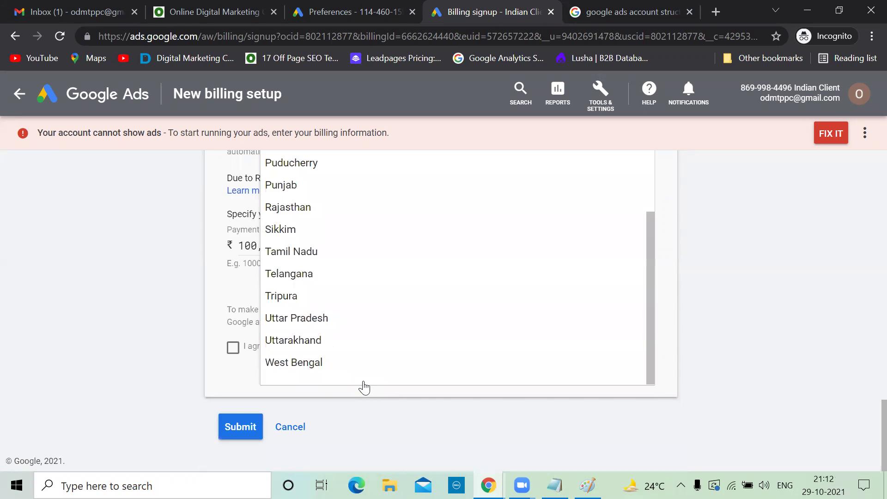
{"action": "left_click", "coordinate": [318, 277]}
{"action": "left_click", "coordinate": [232, 348]}
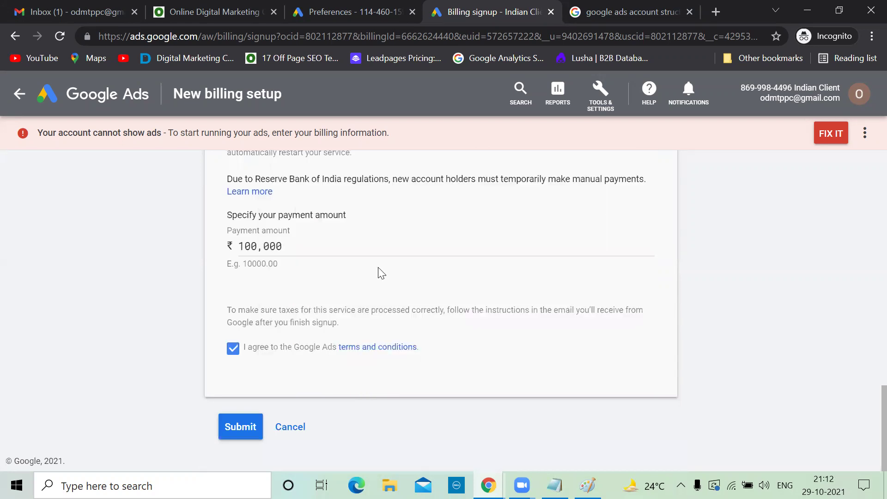
Review the completed billing form, submit it and continue to the vendor's NetBanking payment page.
{"action": "scroll", "coordinate": [381, 273], "scroll_direction": "up", "scroll_amount": 10}
{"action": "scroll", "coordinate": [384, 267], "scroll_direction": "up", "scroll_amount": 10}
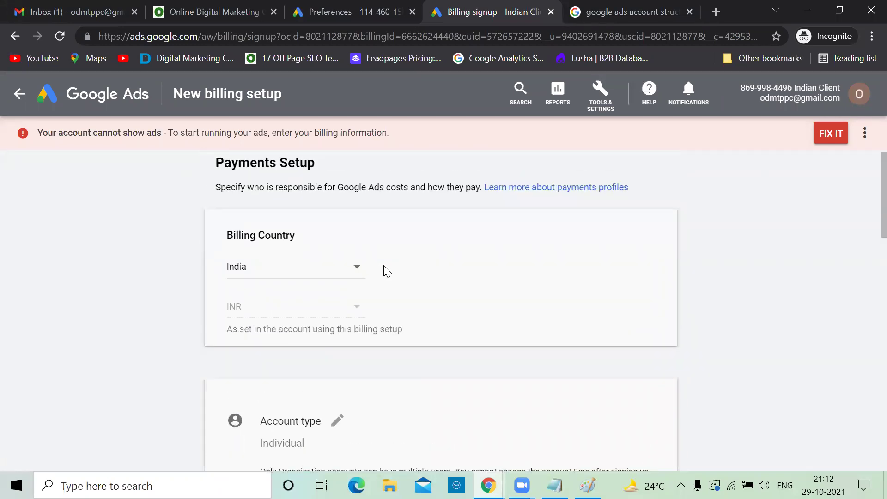
{"action": "scroll", "coordinate": [383, 265], "scroll_direction": "down", "scroll_amount": 9}
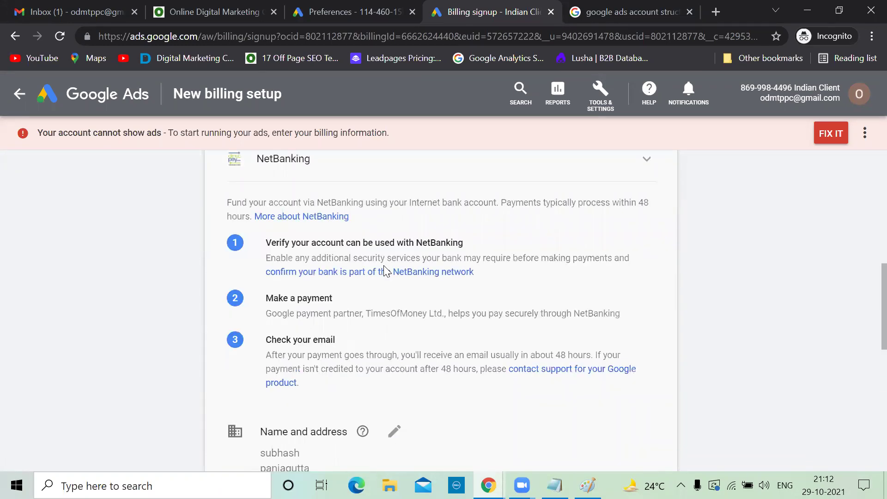
{"action": "scroll", "coordinate": [383, 266], "scroll_direction": "down", "scroll_amount": 10}
{"action": "left_click", "coordinate": [237, 424]}
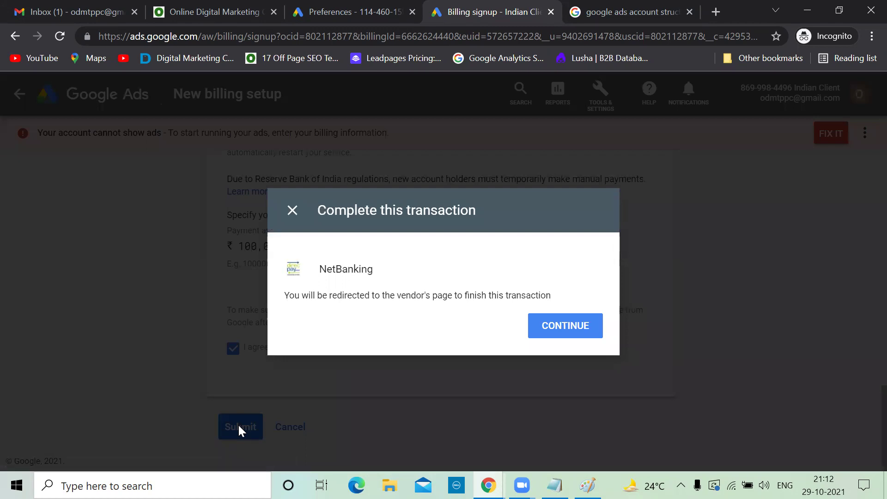
{"action": "left_click", "coordinate": [553, 324]}
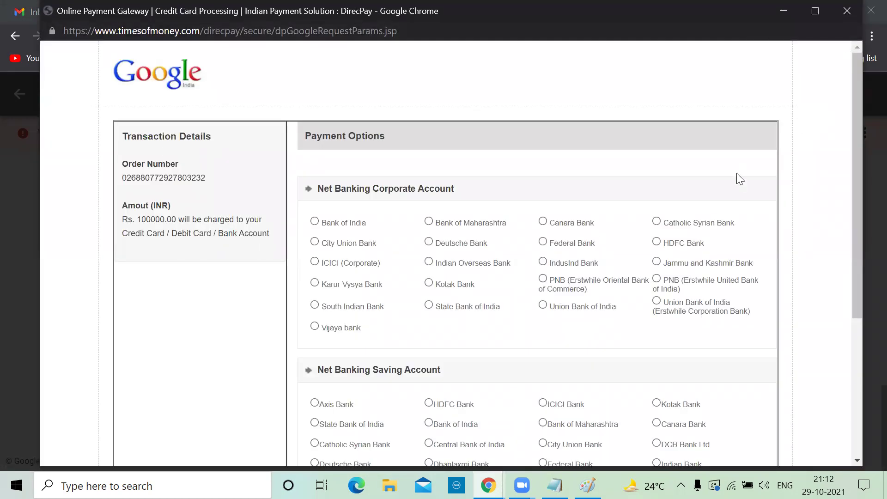
Choose Dhanlaxmi Bank under Net Banking Saving Account to open its payment gateway, and minimize that window.
{"action": "scroll", "coordinate": [741, 181], "scroll_direction": "down", "scroll_amount": 4}
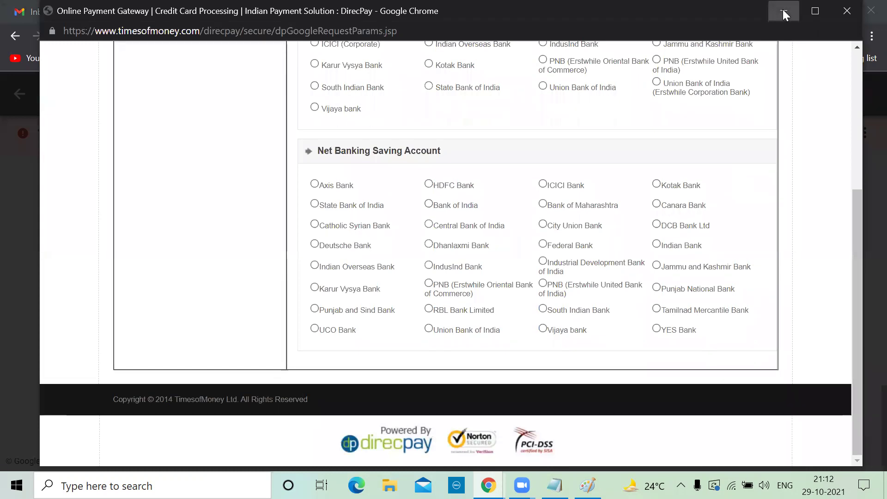
{"action": "left_click", "coordinate": [782, 9]}
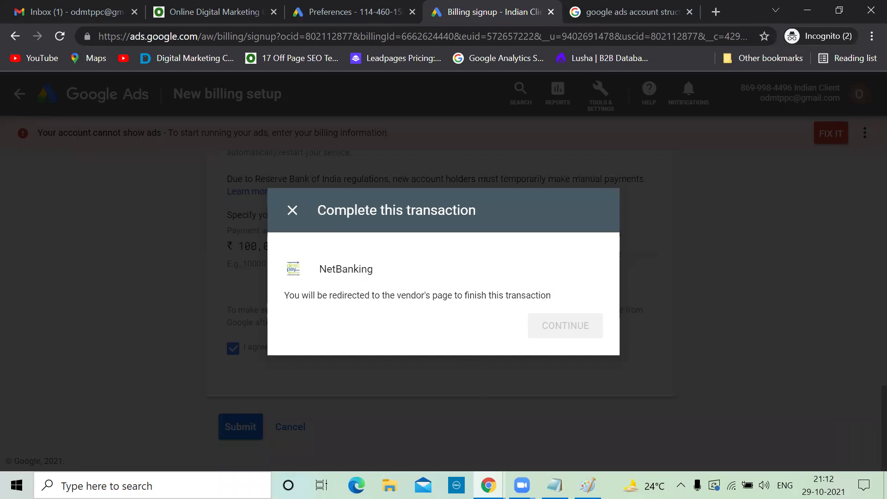
{"action": "mouse_move", "coordinate": [489, 485]}
{"action": "left_click", "coordinate": [602, 413]}
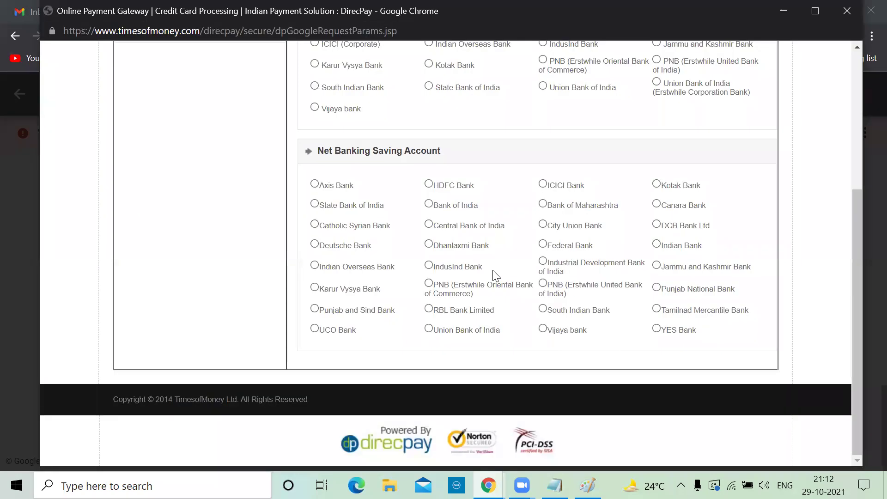
{"action": "left_click", "coordinate": [437, 245]}
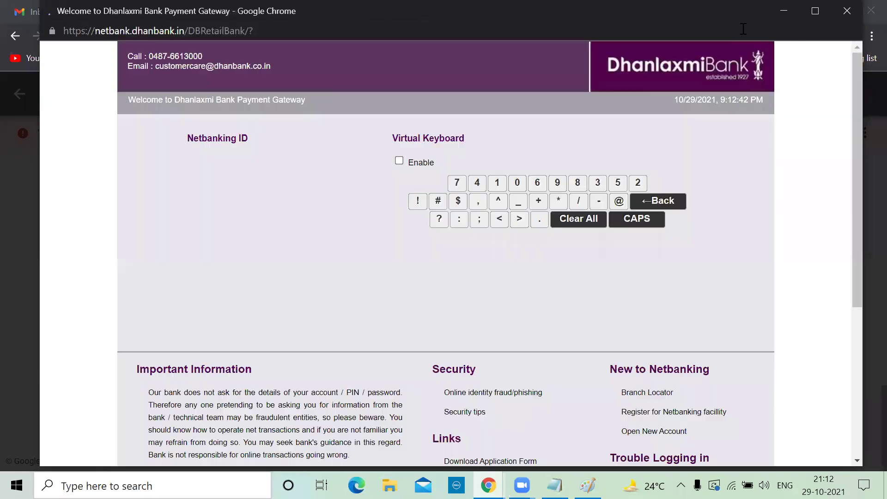
{"action": "left_click", "coordinate": [796, 11]}
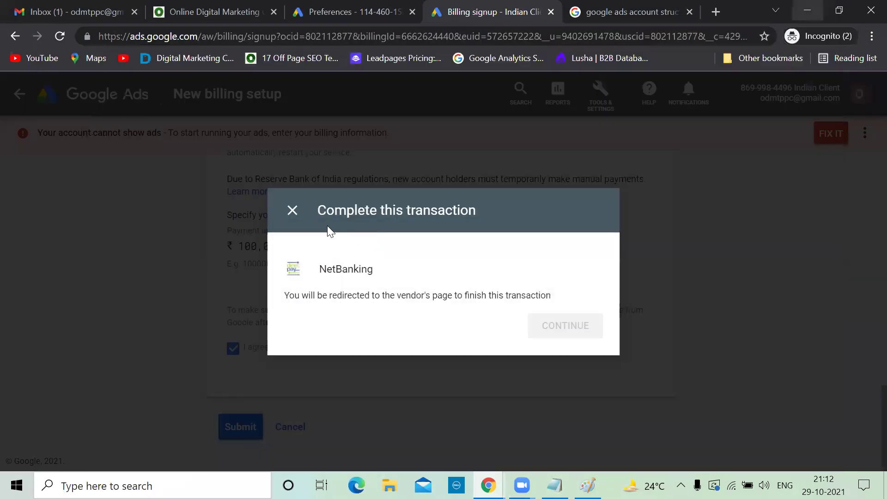
Dismiss the NetBanking transaction dialog and return from the billing summary to the account's campaign overview.
{"action": "left_click", "coordinate": [292, 212]}
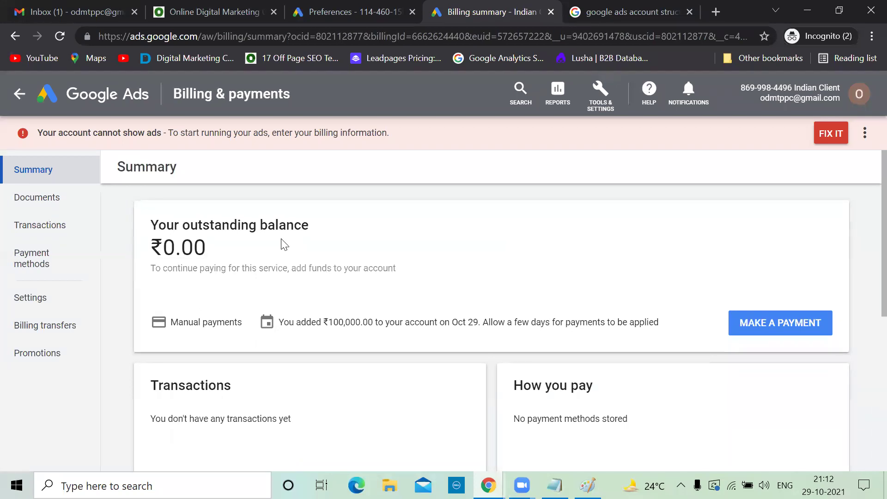
{"action": "scroll", "coordinate": [284, 244], "scroll_direction": "down", "scroll_amount": 5}
{"action": "left_click", "coordinate": [111, 103]}
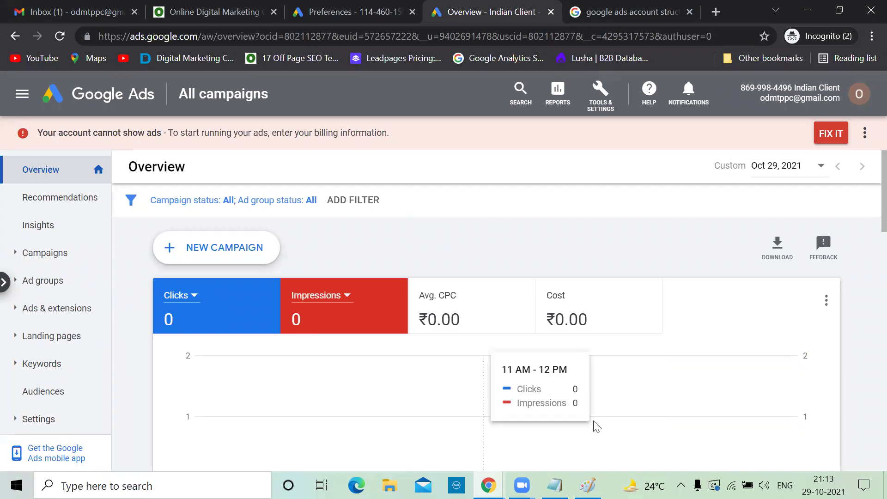
Examine the ads in the Google results for "digital marketing course in hyderabad" and compare them with the account diagram in Paint.
{"action": "left_click", "coordinate": [488, 485]}
{"action": "left_click", "coordinate": [336, 418]}
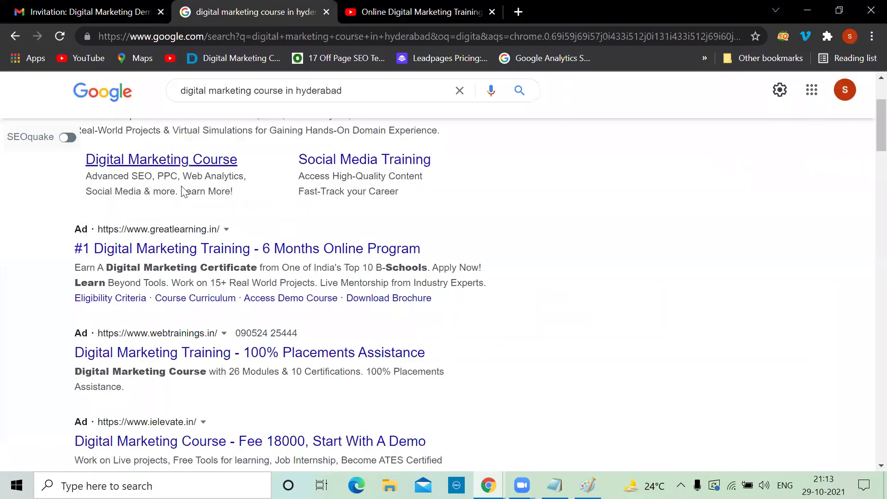
{"action": "scroll", "coordinate": [184, 199], "scroll_direction": "up", "scroll_amount": 3}
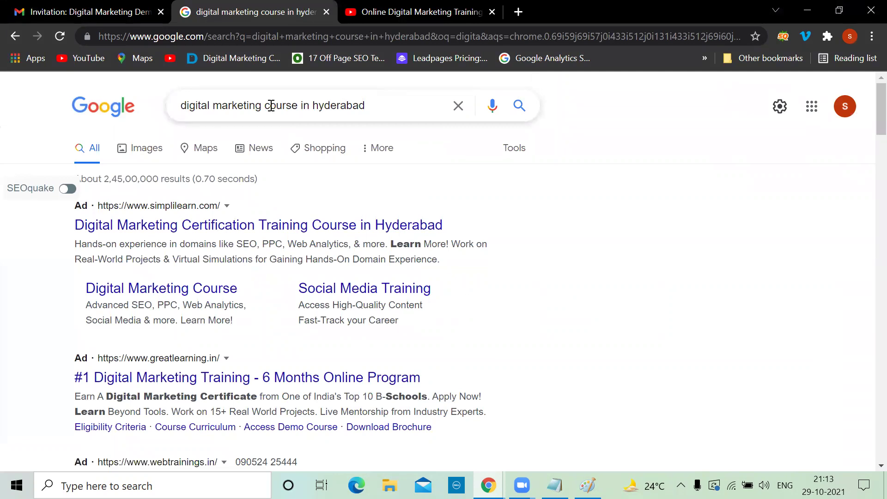
{"action": "scroll", "coordinate": [252, 276], "scroll_direction": "down", "scroll_amount": 2}
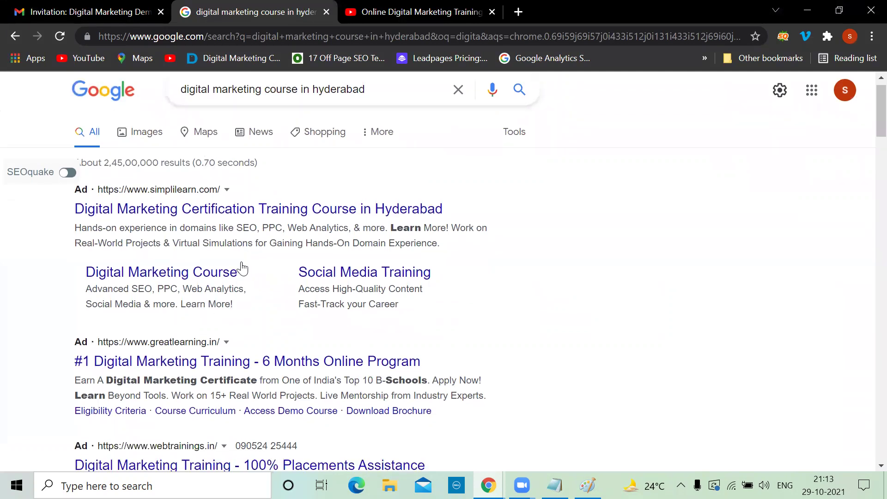
{"action": "scroll", "coordinate": [235, 303], "scroll_direction": "down", "scroll_amount": 2}
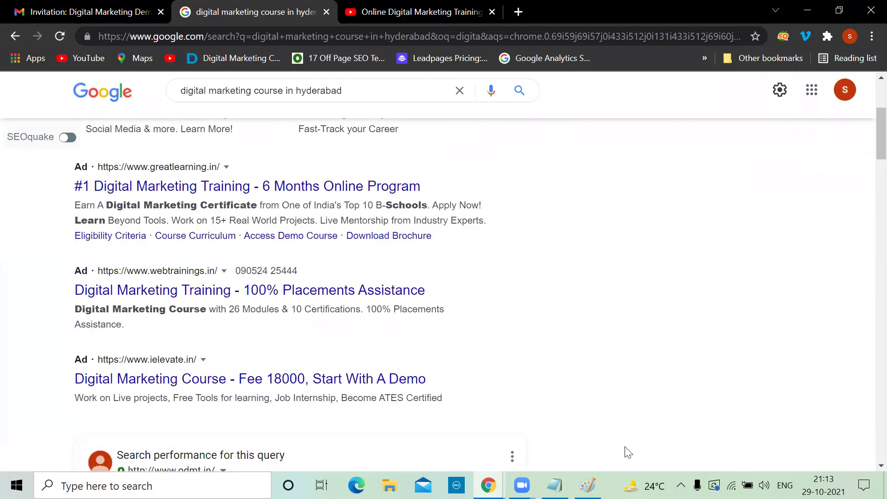
{"action": "left_click", "coordinate": [588, 485]}
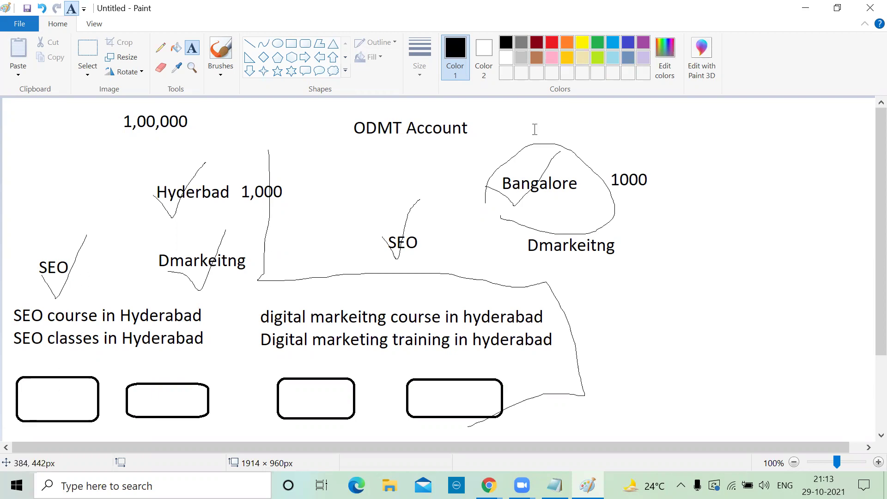
{"action": "left_click", "coordinate": [804, 9]}
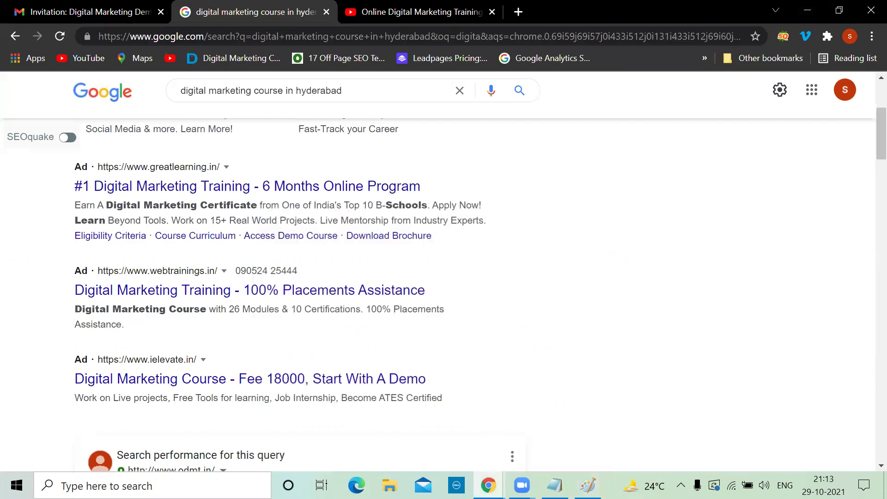
Bring back the Dhanlaxmi Bank payment gateway window and close it.
{"action": "left_click", "coordinate": [489, 485]}
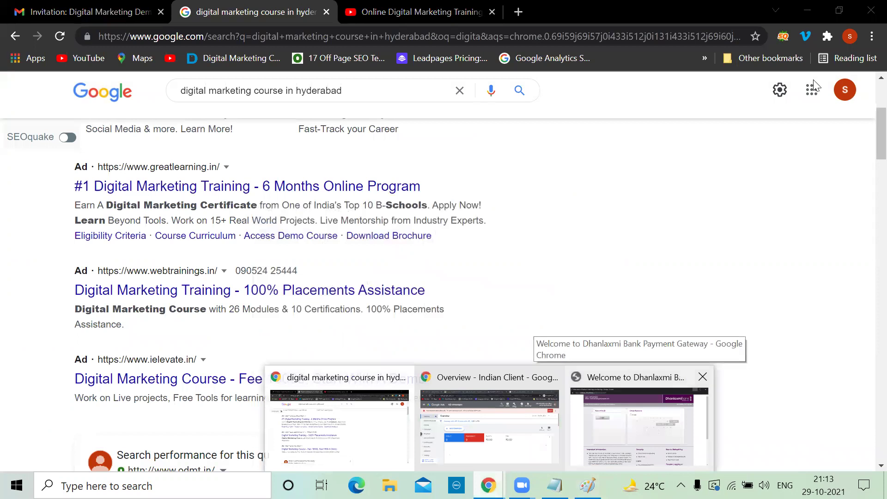
{"action": "left_click", "coordinate": [639, 425]}
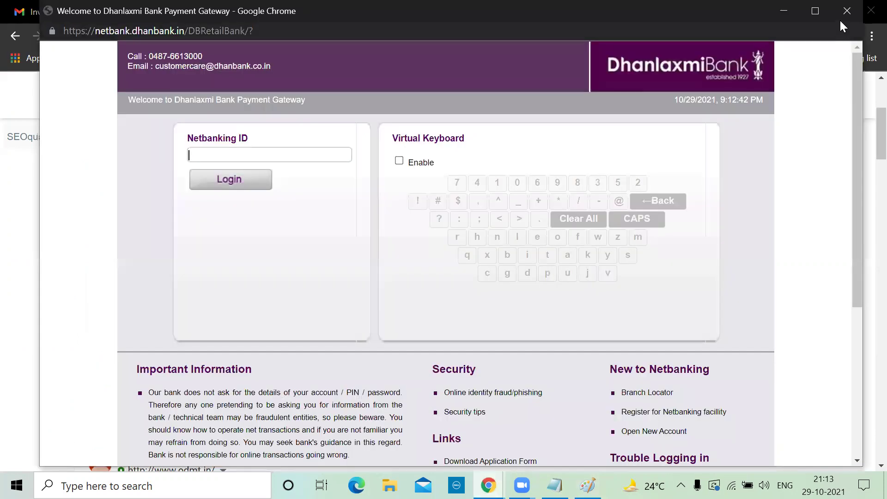
{"action": "left_click", "coordinate": [840, 18]}
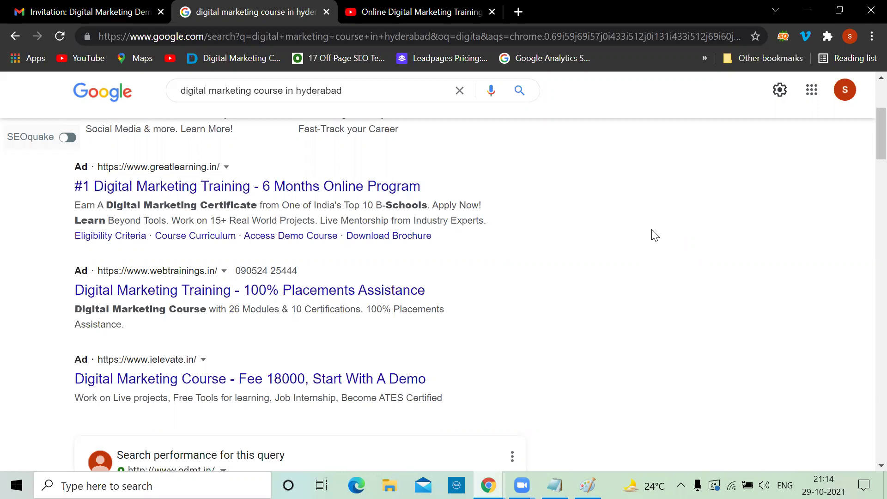
Look over the site's search performance card, the Online Digital Marketing Training YouTube channel's videos and its home page playlists.
{"action": "scroll", "coordinate": [560, 224], "scroll_direction": "down", "scroll_amount": 3}
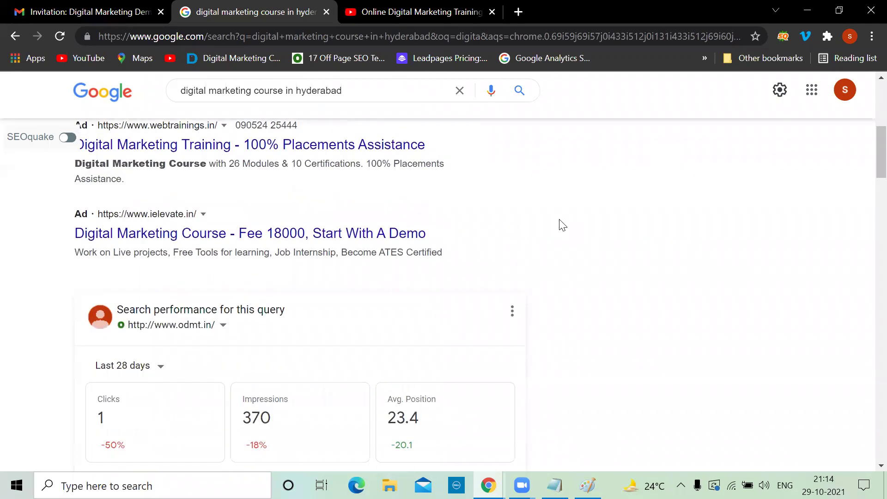
{"action": "scroll", "coordinate": [562, 225], "scroll_direction": "down", "scroll_amount": 2}
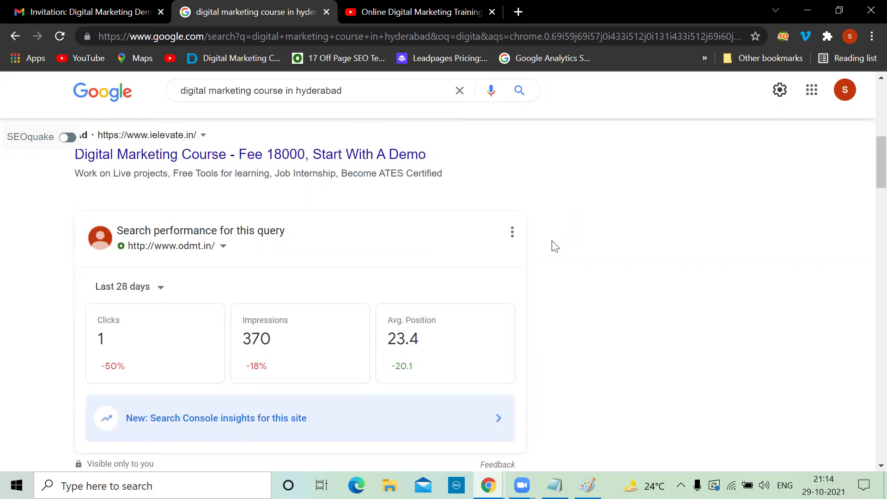
{"action": "left_click", "coordinate": [424, 11]}
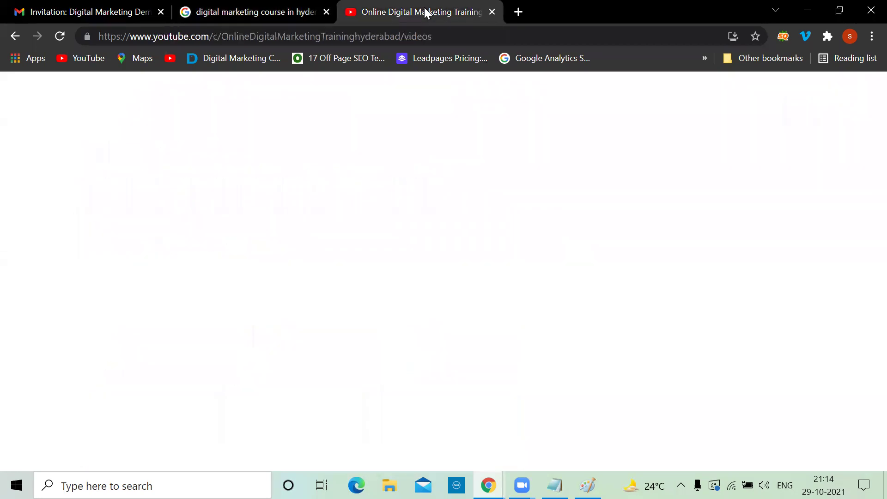
{"action": "scroll", "coordinate": [487, 204], "scroll_direction": "up", "scroll_amount": 3}
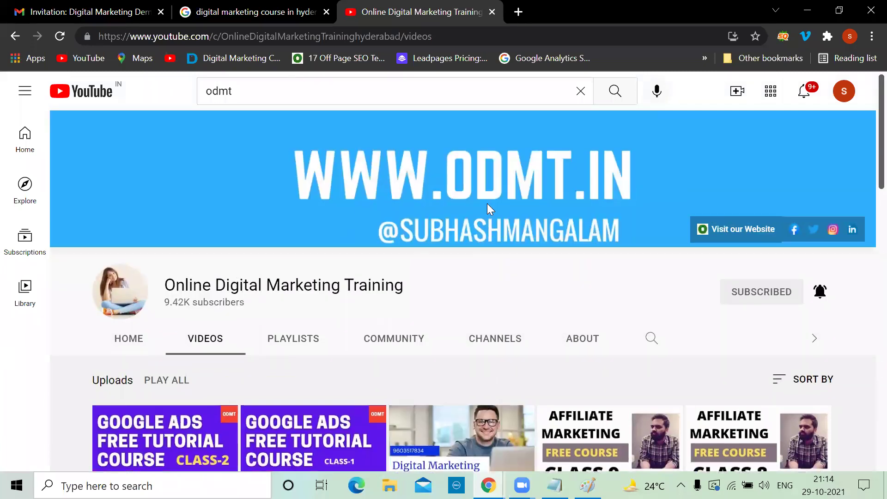
{"action": "scroll", "coordinate": [326, 170], "scroll_direction": "down", "scroll_amount": 3}
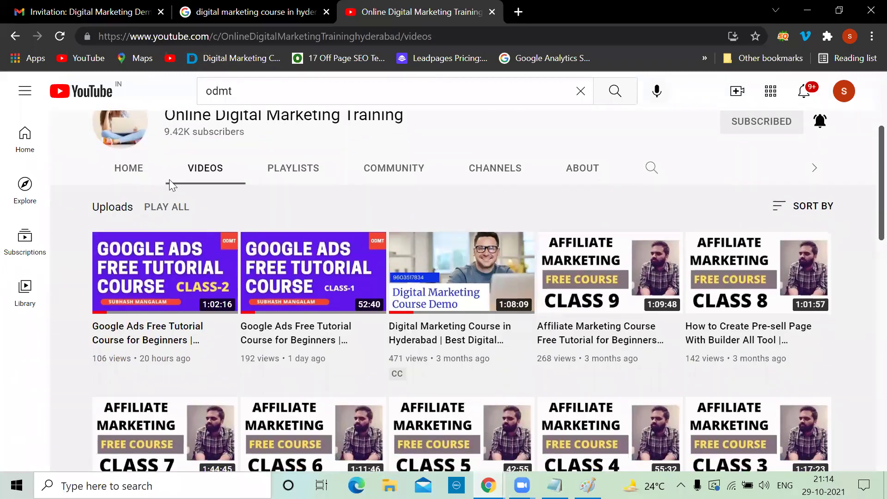
{"action": "left_click", "coordinate": [129, 163]}
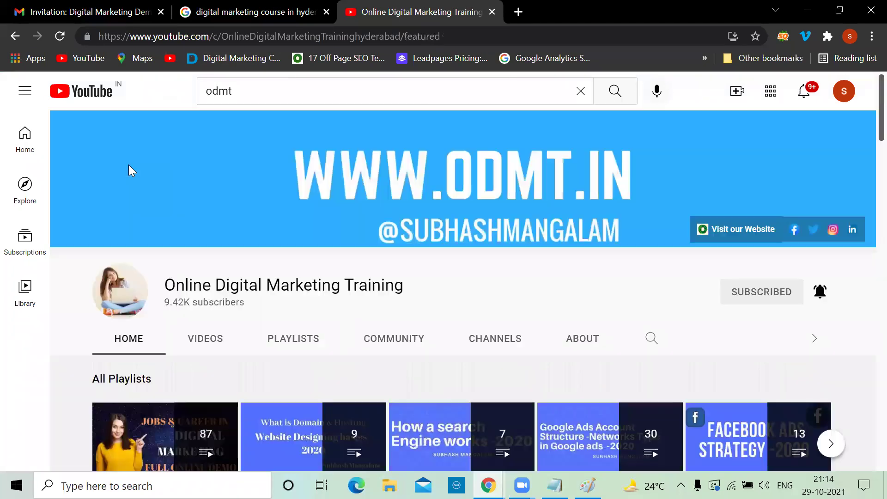
{"action": "scroll", "coordinate": [261, 295], "scroll_direction": "down", "scroll_amount": 3}
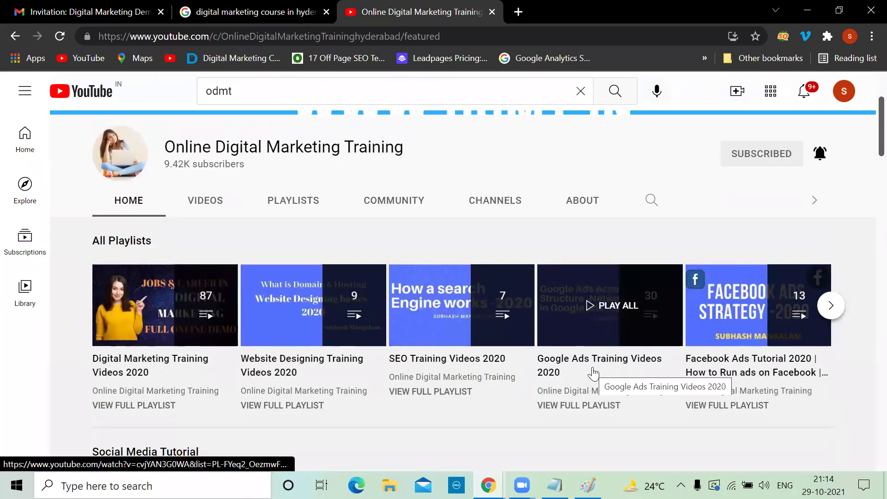
Open odmt.in in a new tab and look through the home page's course modules and enrollment form.
{"action": "left_click", "coordinate": [518, 12]}
{"action": "type", "text": "odmt.in"}
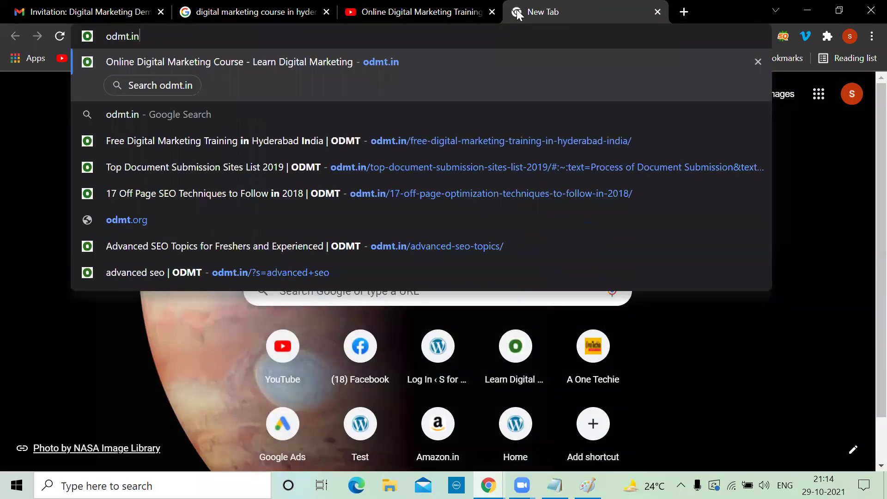
{"action": "key", "text": "Return"}
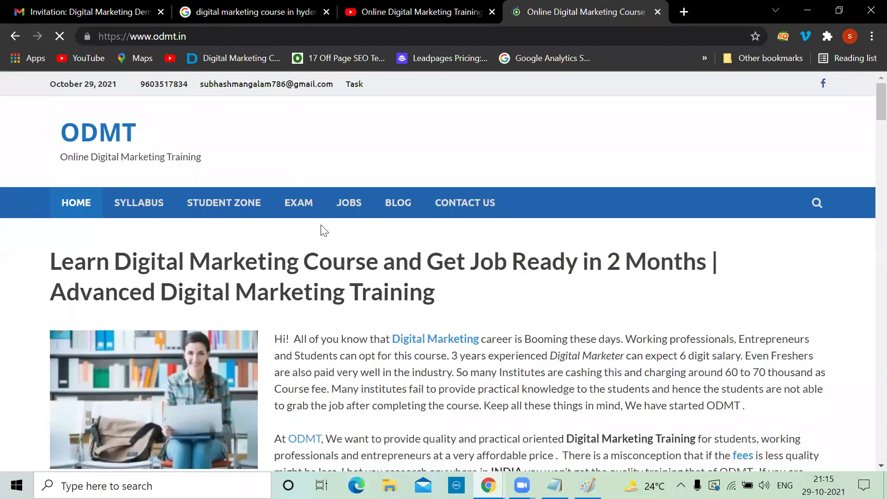
{"action": "scroll", "coordinate": [322, 228], "scroll_direction": "down", "scroll_amount": 4}
{"action": "scroll", "coordinate": [119, 235], "scroll_direction": "down", "scroll_amount": 12}
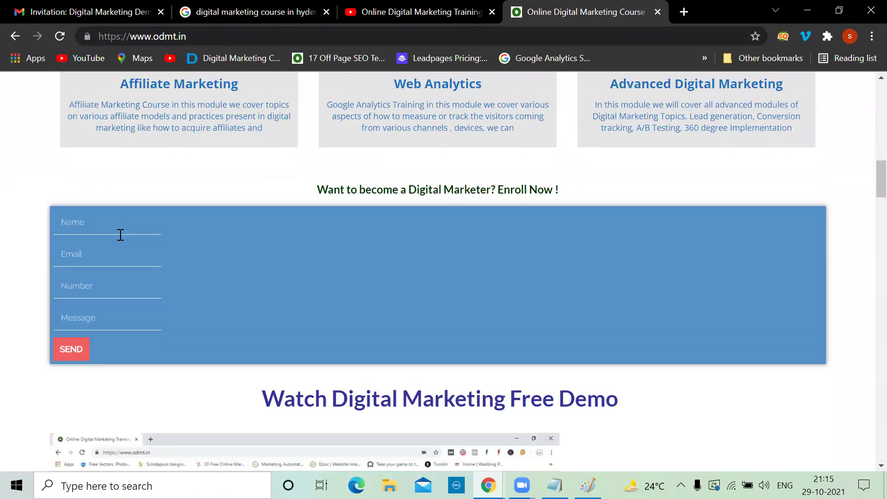
{"action": "scroll", "coordinate": [119, 235], "scroll_direction": "up", "scroll_amount": 5}
{"action": "scroll", "coordinate": [119, 234], "scroll_direction": "up", "scroll_amount": 7}
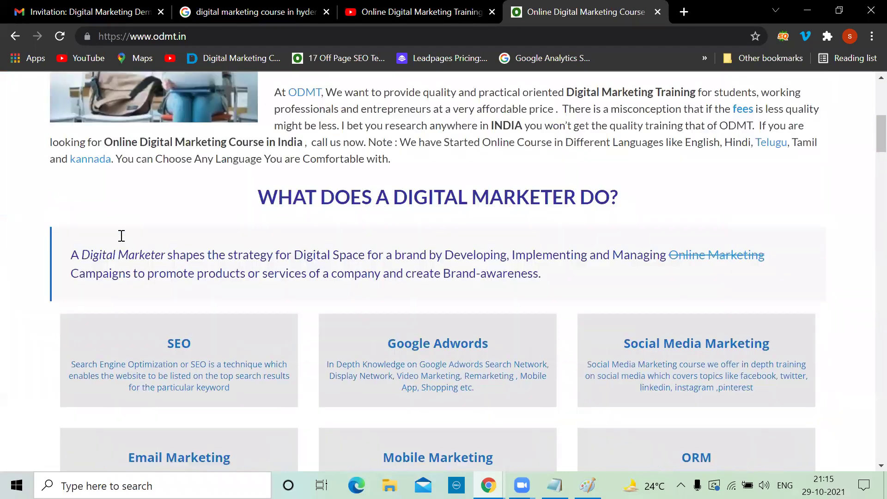
{"action": "scroll", "coordinate": [121, 242], "scroll_direction": "up", "scroll_amount": 4}
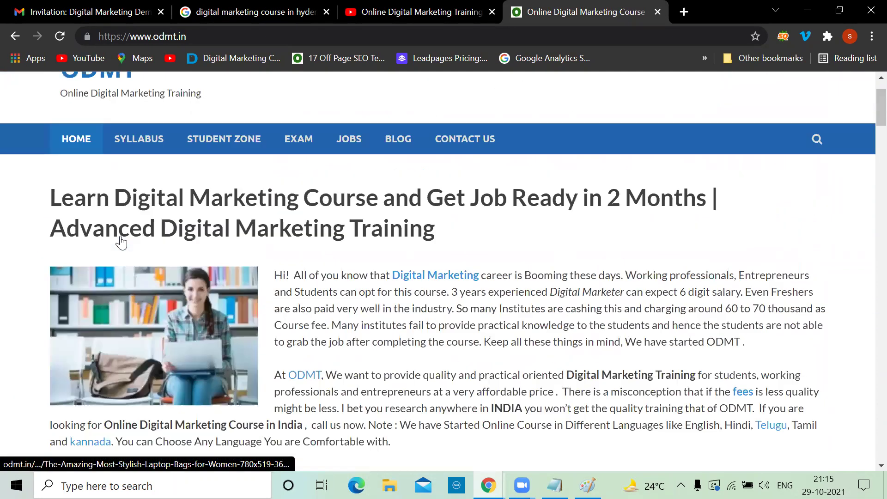